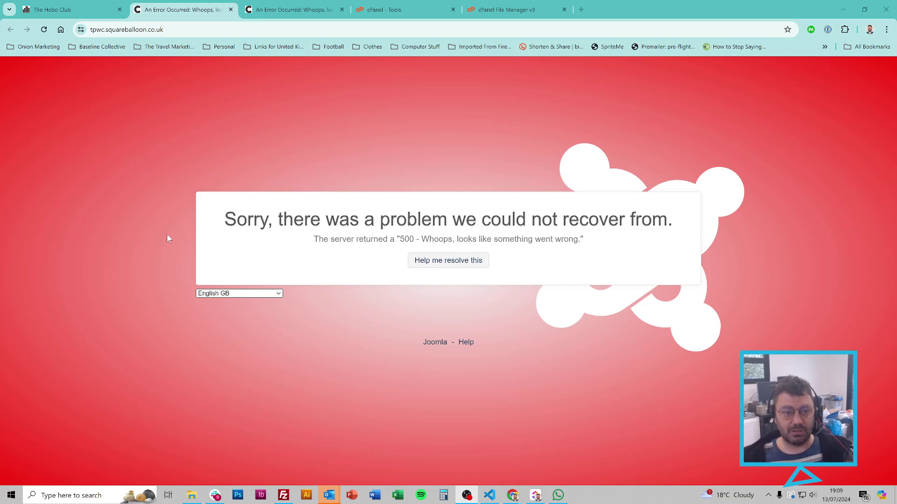
Step: Compare the 500 errors on the site's front page and /administrator page in Chrome
{"action": "key", "text": "ctrl+Tab"}
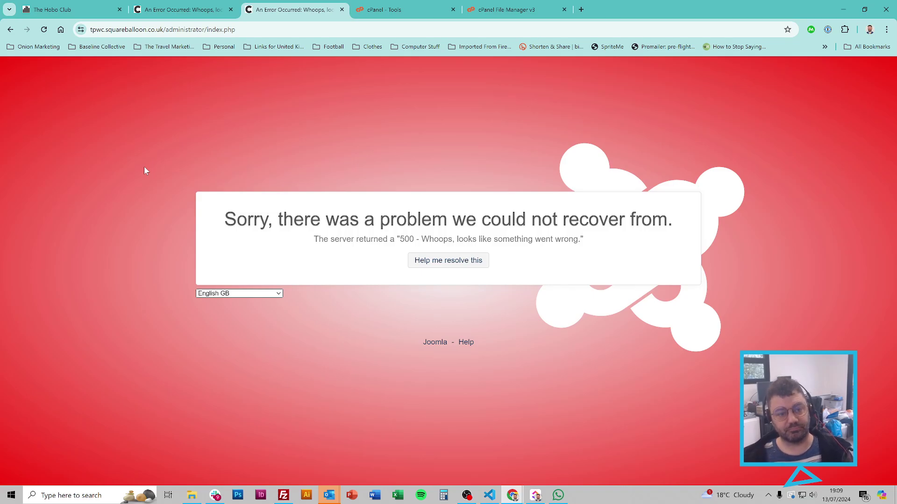
{"action": "key", "text": "ctrl+shift+Tab"}
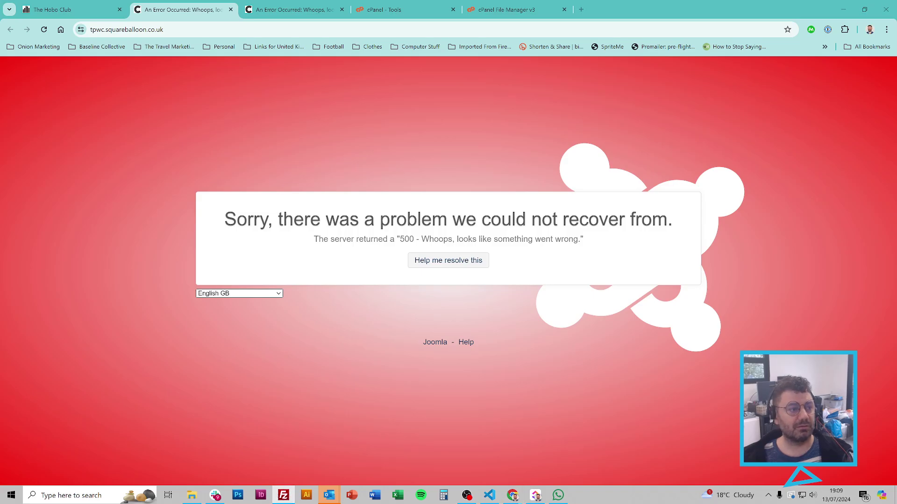
{"action": "left_click", "coordinate": [283, 495]}
Step: Open the server's public_html configuration.php in VS Code with FileZilla's View/Edit
{"action": "double_click", "coordinate": [417, 97]}
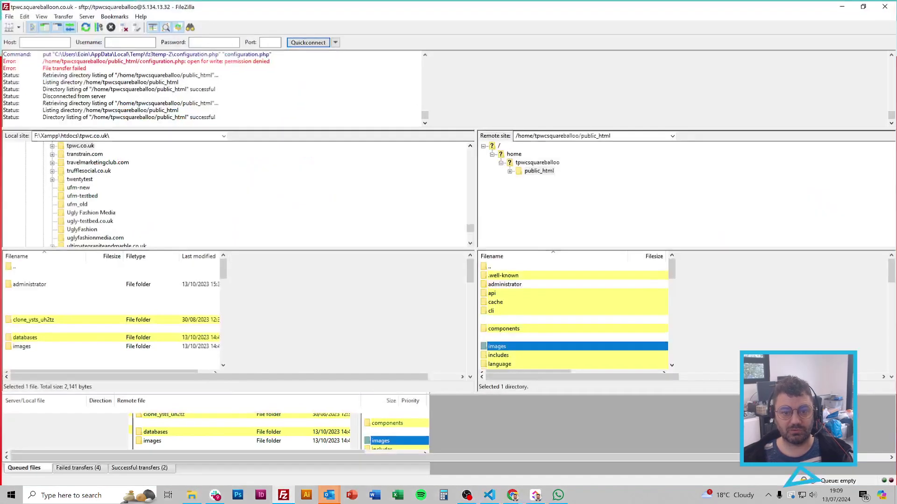
{"action": "scroll", "coordinate": [543, 327], "scroll_direction": "down", "scroll_amount": 10}
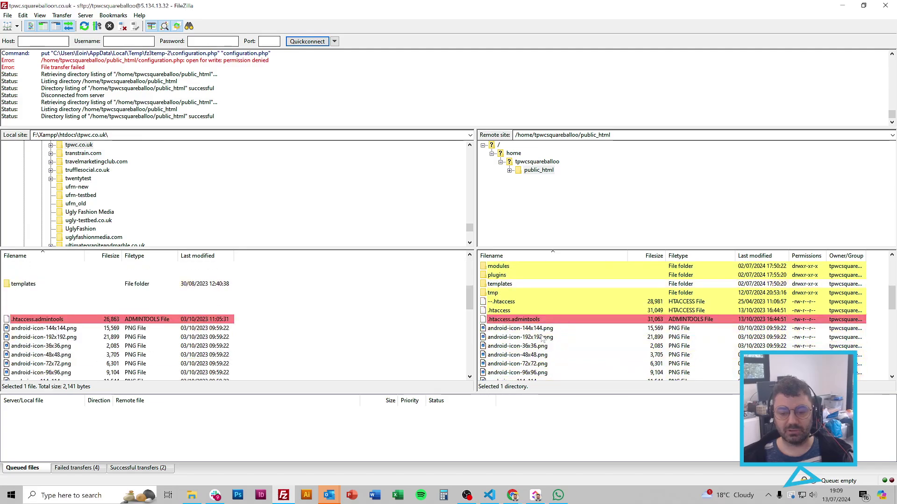
{"action": "scroll", "coordinate": [544, 326], "scroll_direction": "down", "scroll_amount": 1}
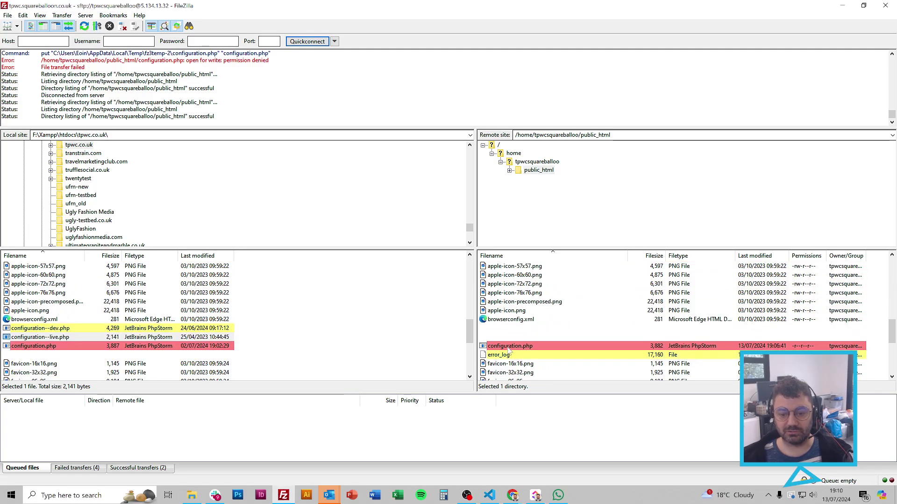
{"action": "left_click", "coordinate": [508, 347]}
{"action": "right_click", "coordinate": [509, 350]}
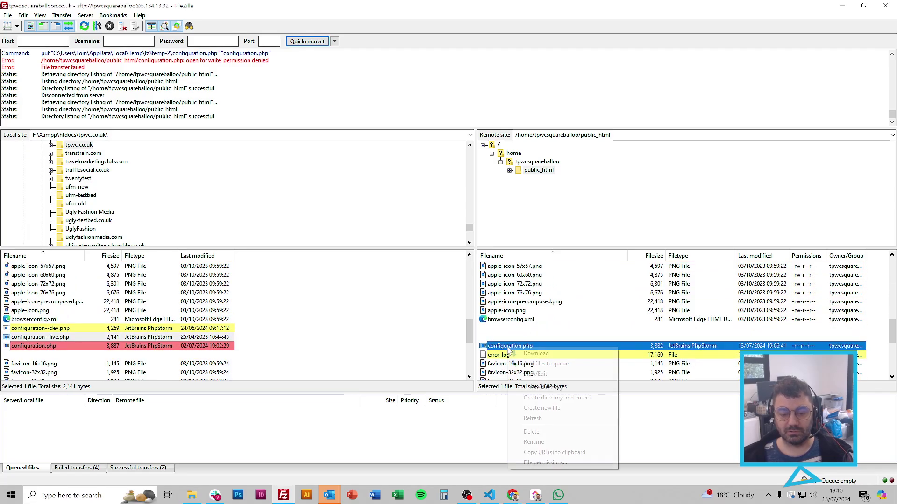
{"action": "left_click", "coordinate": [530, 374]}
{"action": "left_click", "coordinate": [695, 350]}
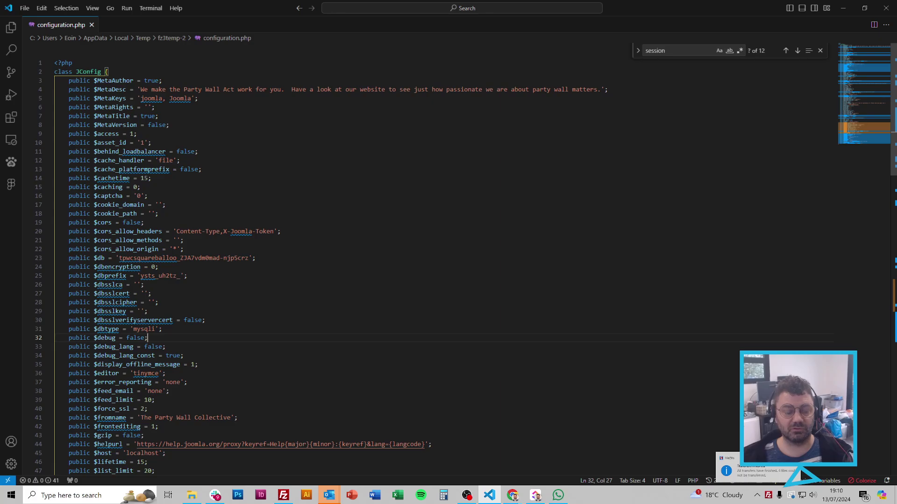
Step: Change $debug from false to true on line 32 of configuration.php
{"action": "left_click", "coordinate": [169, 124]}
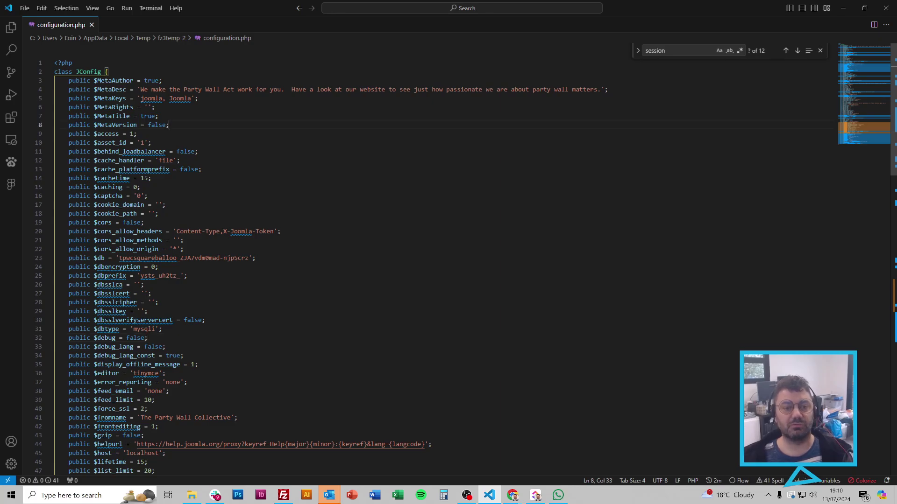
{"action": "key", "text": "ctrl+f"}
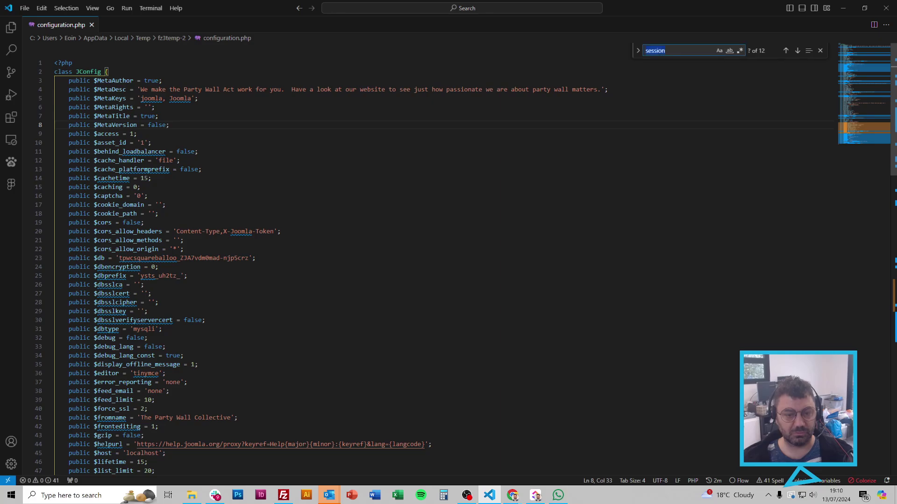
{"action": "type", "text": "debug"}
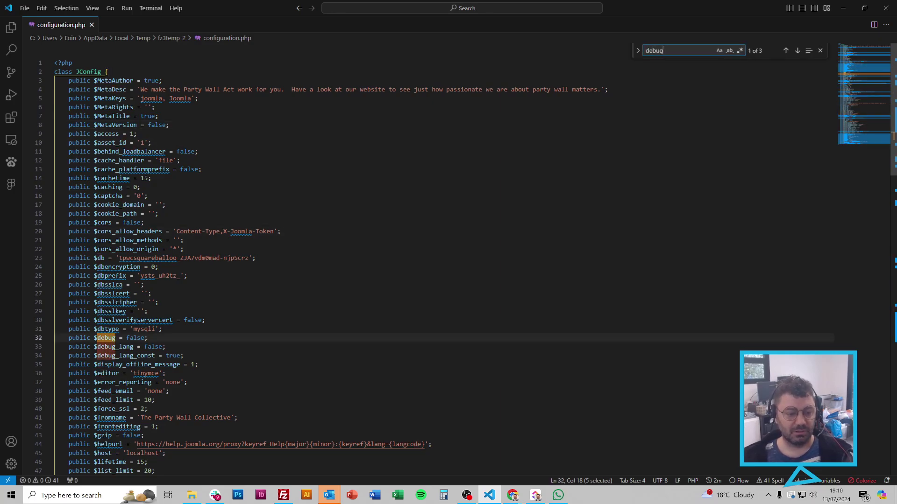
{"action": "double_click", "coordinate": [135, 338]}
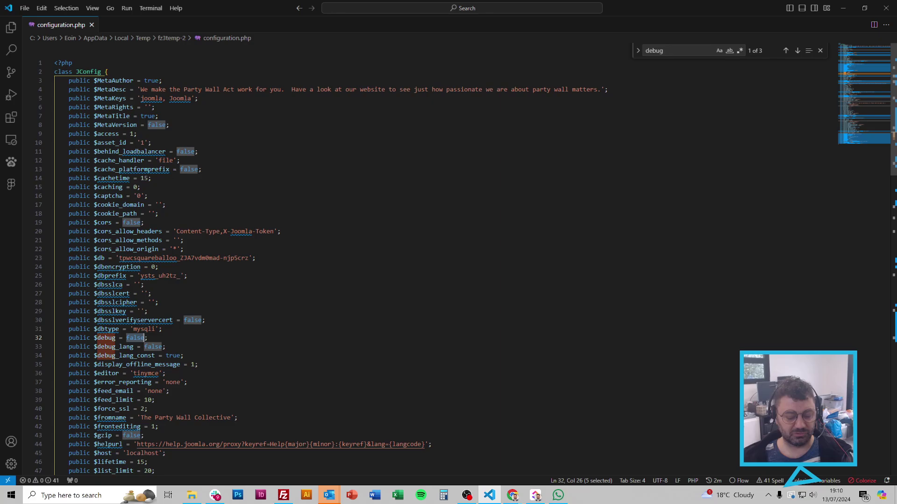
{"action": "type", "text": "true"}
{"action": "left_click", "coordinate": [205, 320]}
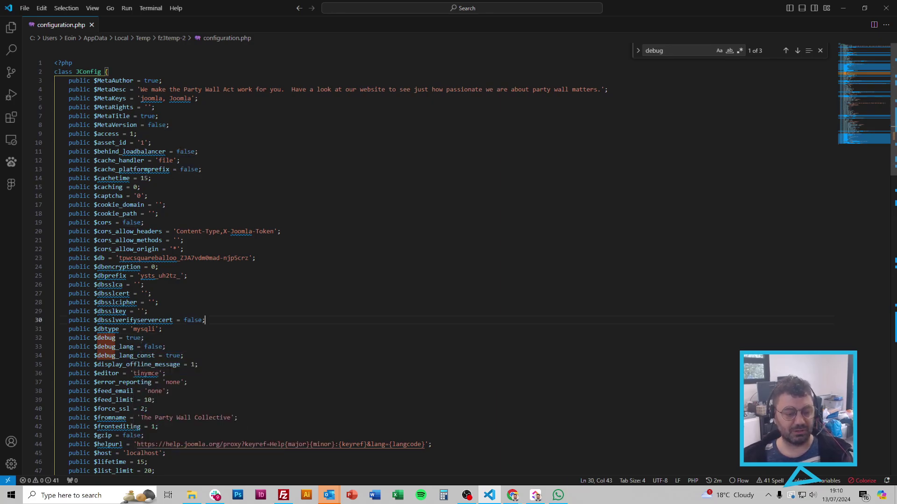
{"action": "left_click", "coordinate": [283, 495]}
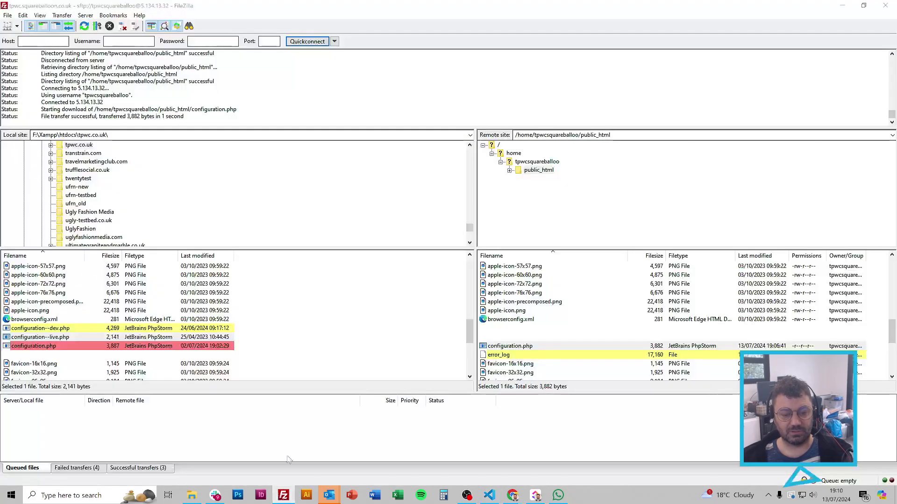
Step: Upload and overwrite the edited configuration.php, which fails with permission denied
{"action": "left_click", "coordinate": [450, 281]}
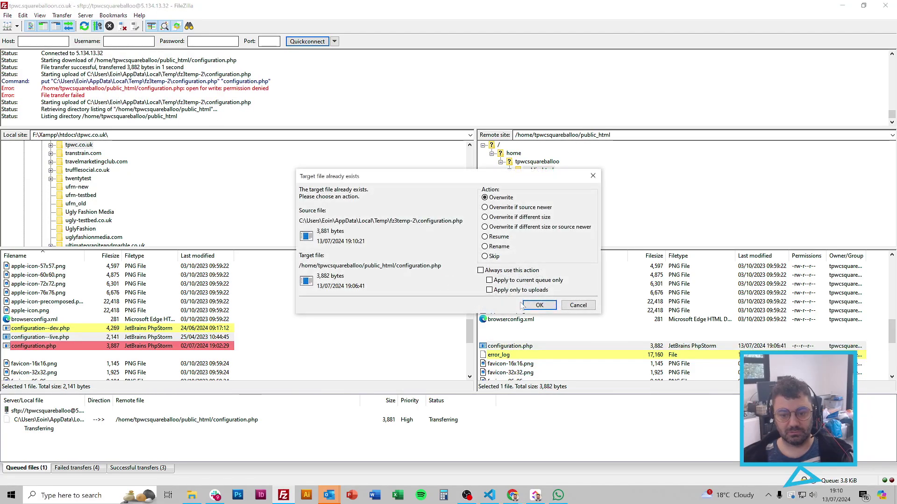
{"action": "left_click", "coordinate": [539, 305]}
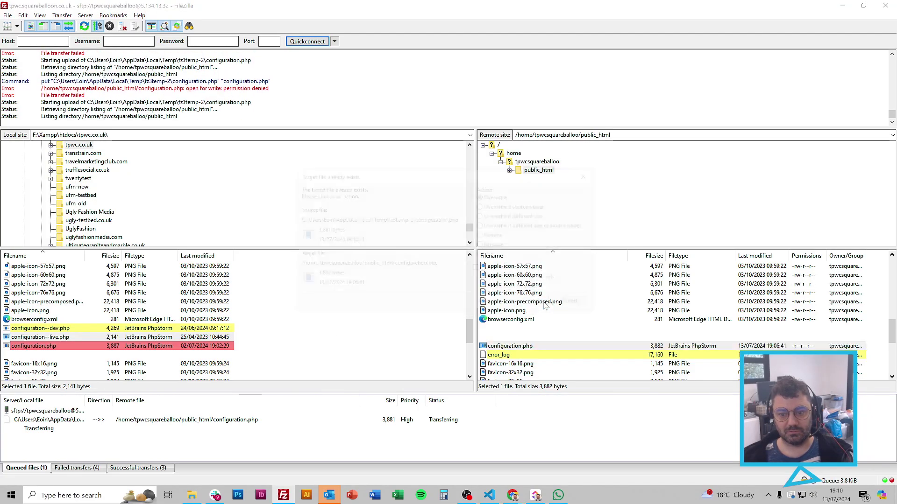
{"action": "left_click", "coordinate": [542, 305]}
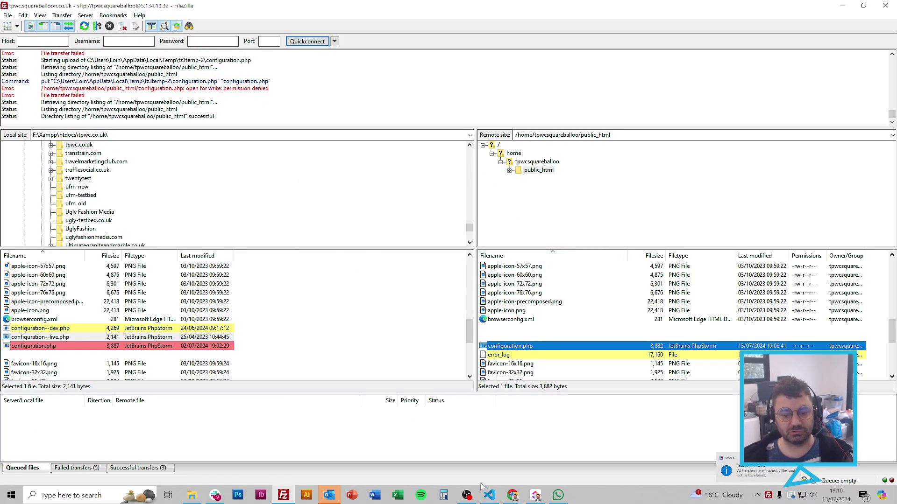
{"action": "left_click", "coordinate": [519, 497]}
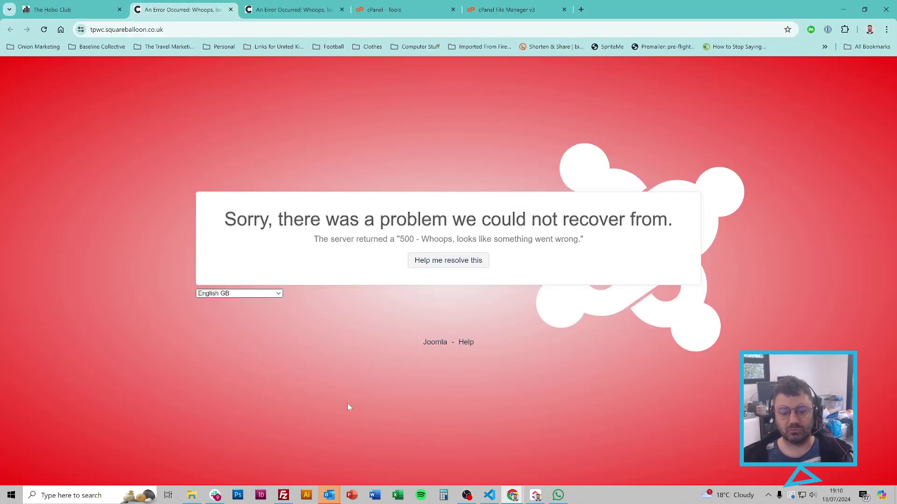
Step: Close the edited copy, re-download the server's configuration.php, and find its $debug line
{"action": "left_click", "coordinate": [490, 496]}
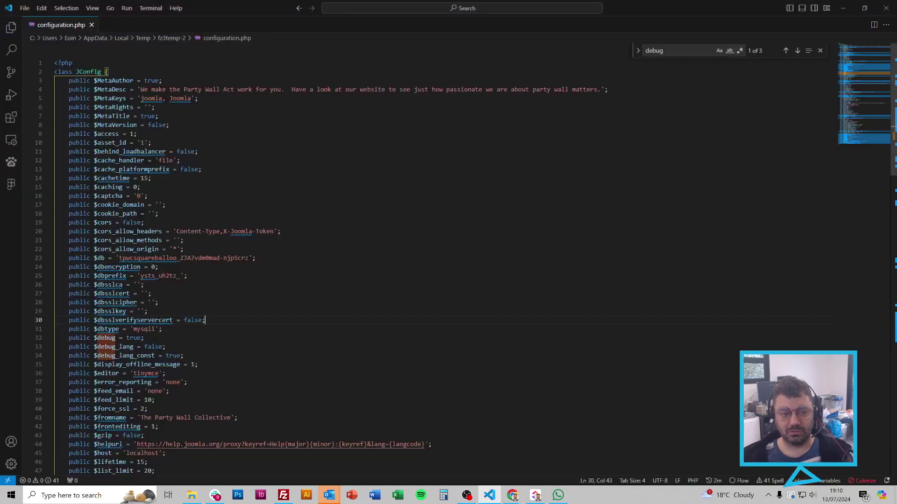
{"action": "left_click", "coordinate": [100, 24]}
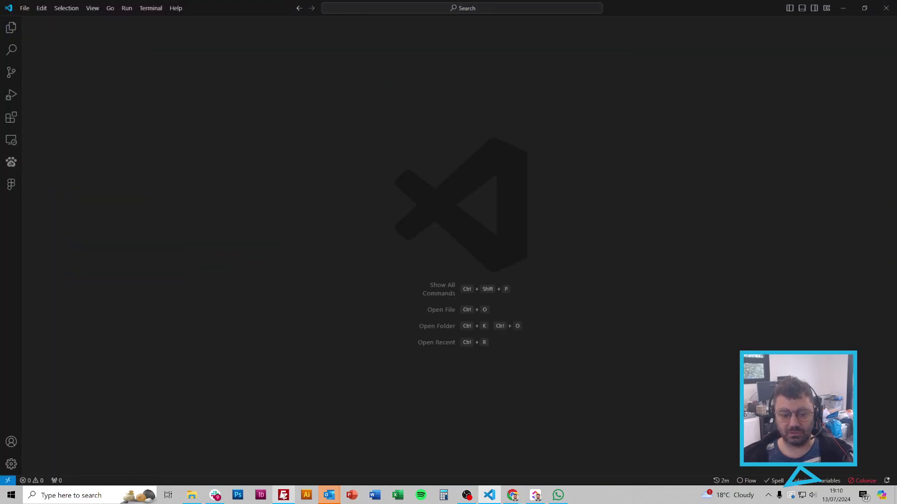
{"action": "left_click", "coordinate": [284, 496]}
{"action": "right_click", "coordinate": [552, 349]}
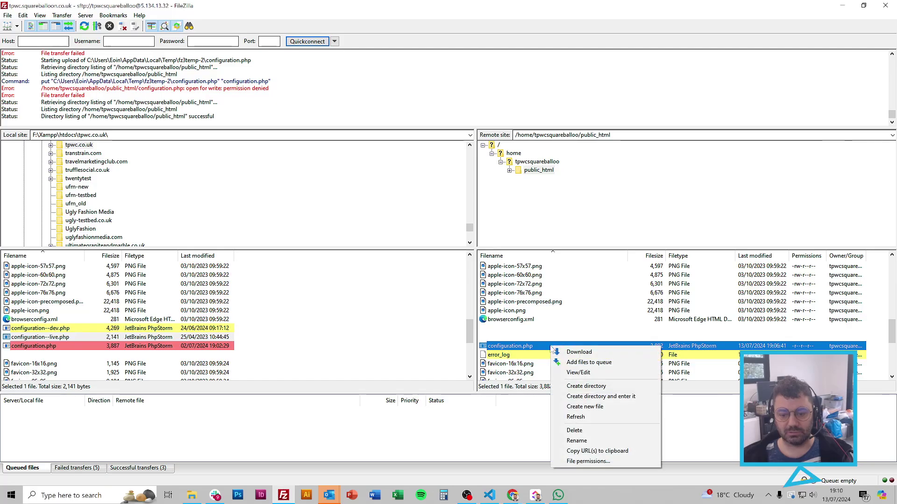
{"action": "left_click", "coordinate": [579, 372]}
{"action": "left_click", "coordinate": [695, 349]}
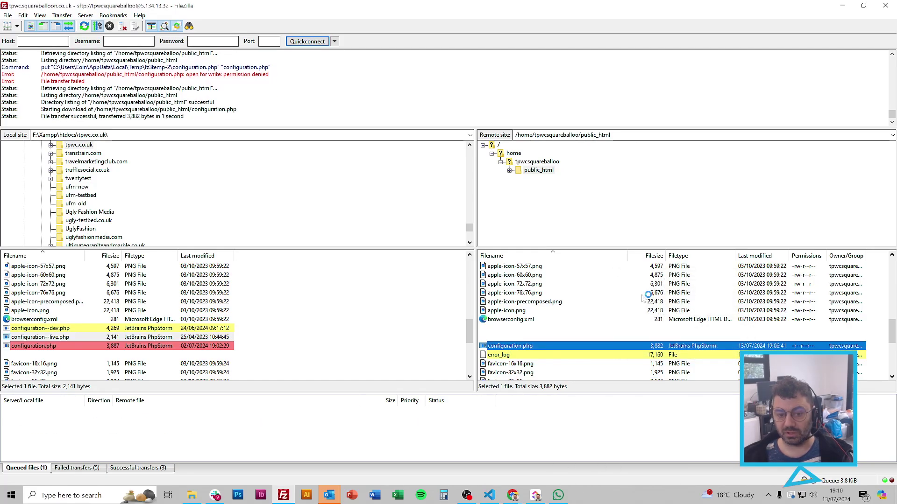
{"action": "key", "text": "ctrl+f"}
{"action": "key", "text": "Return"}
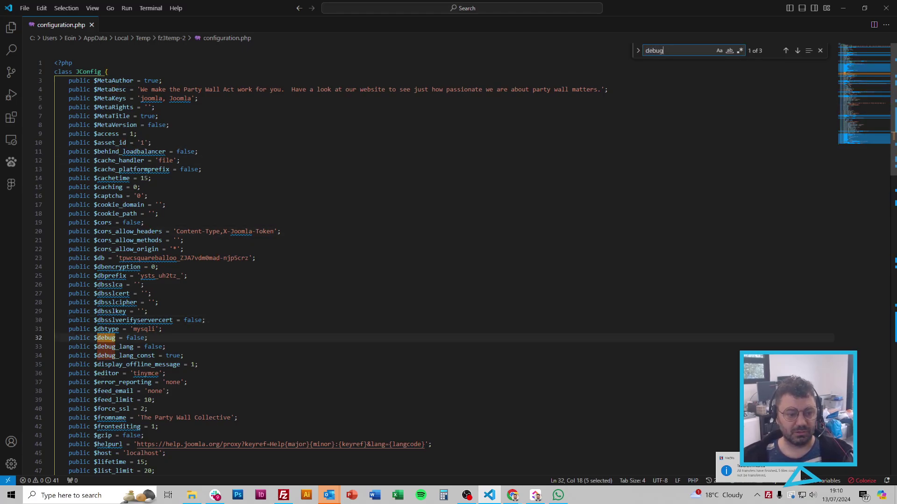
{"action": "double_click", "coordinate": [135, 338]}
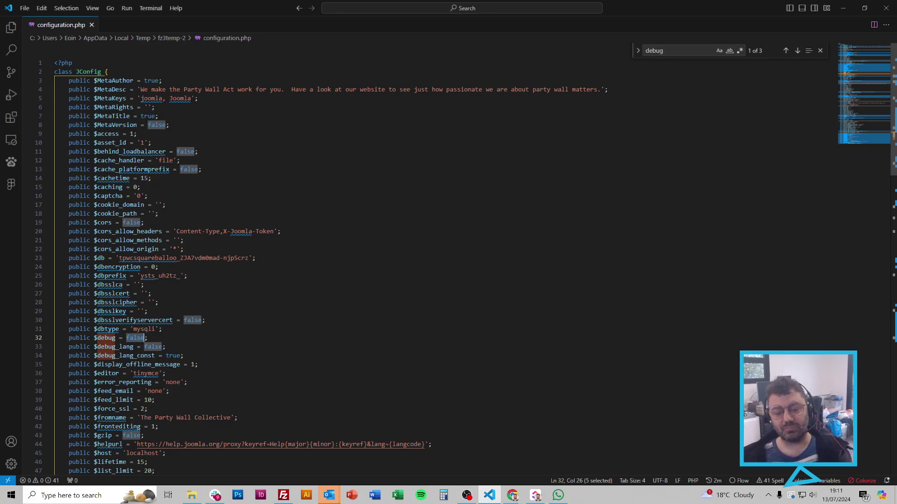
Step: Open configuration.php in the cPanel File Manager editor
{"action": "mouse_move", "coordinate": [512, 493]}
{"action": "left_click", "coordinate": [499, 456]}
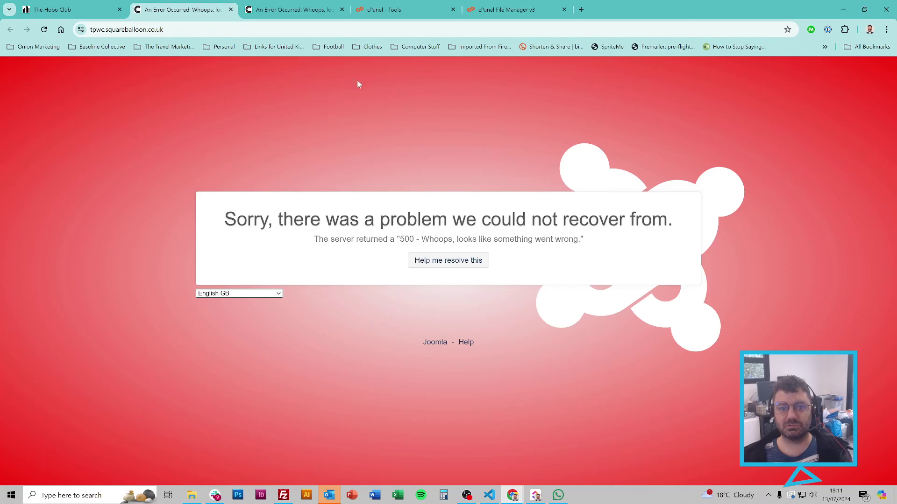
{"action": "left_click", "coordinate": [384, 9]}
{"action": "left_click", "coordinate": [506, 9]}
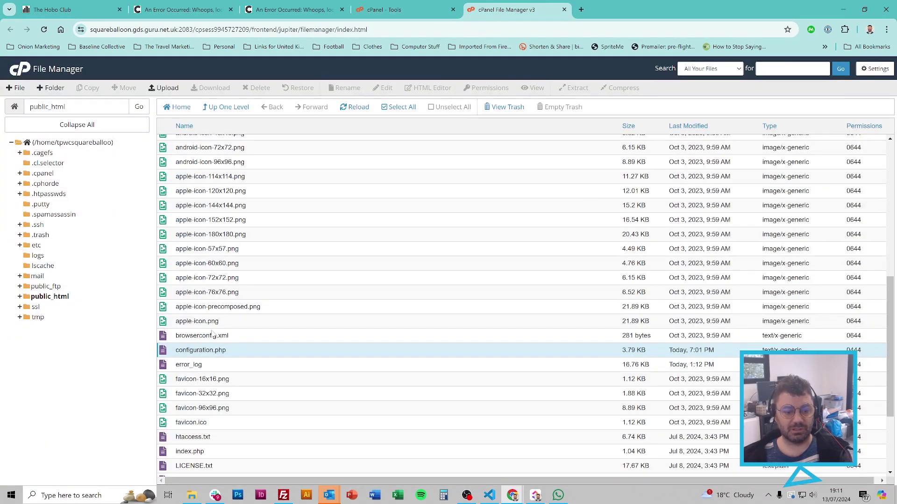
{"action": "right_click", "coordinate": [220, 350]}
{"action": "left_click", "coordinate": [258, 382]}
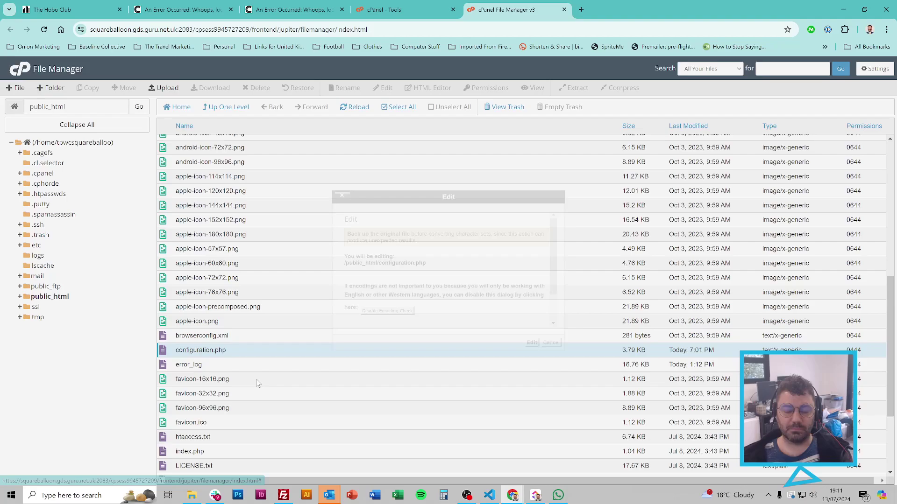
{"action": "left_click", "coordinate": [532, 343]}
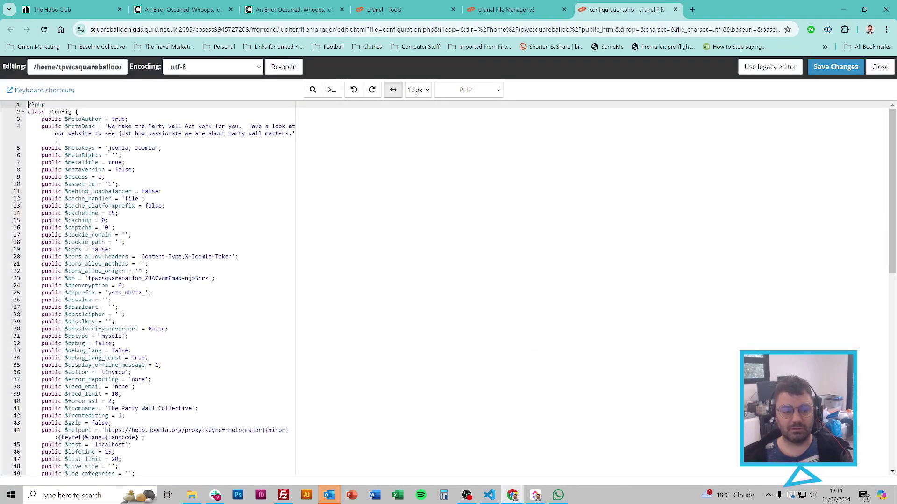
Step: Set $debug to true in configuration.php and save the changes
{"action": "key", "text": "ctrl+f"}
{"action": "type", "text": "debug"}
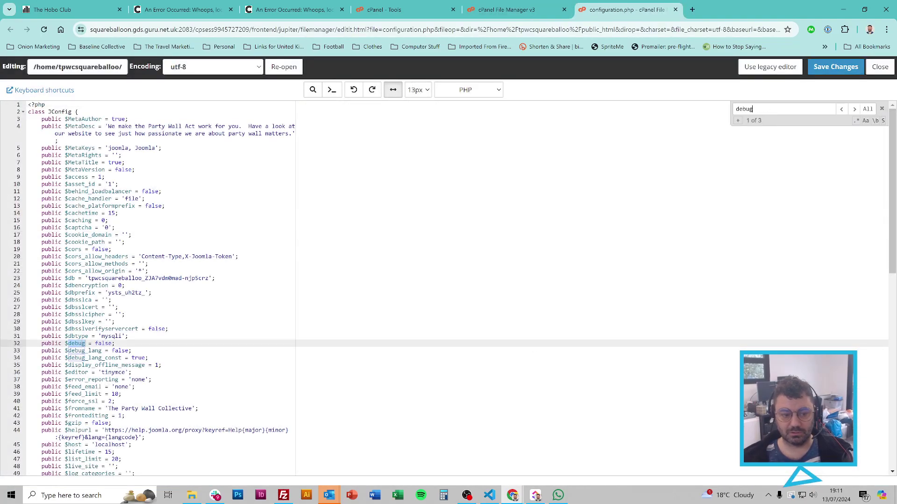
{"action": "double_click", "coordinate": [103, 343]}
{"action": "type", "text": "true"}
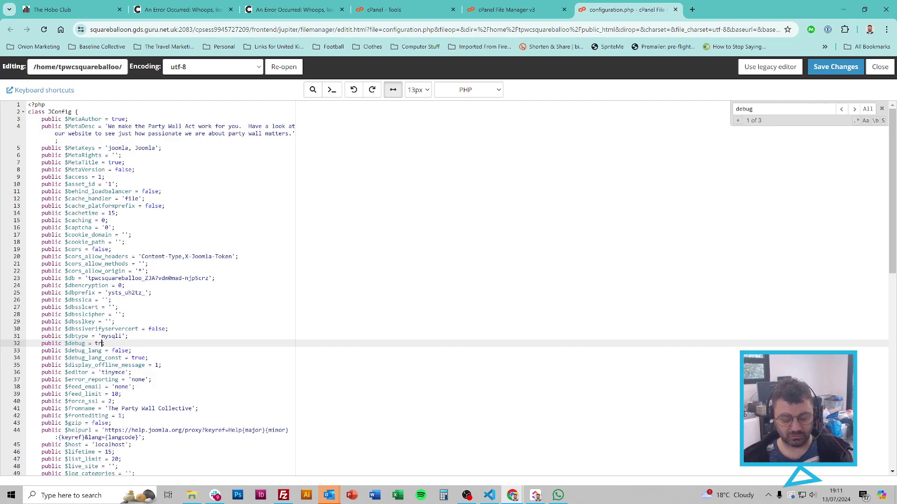
{"action": "left_click", "coordinate": [835, 67]}
{"action": "left_click", "coordinate": [878, 71]}
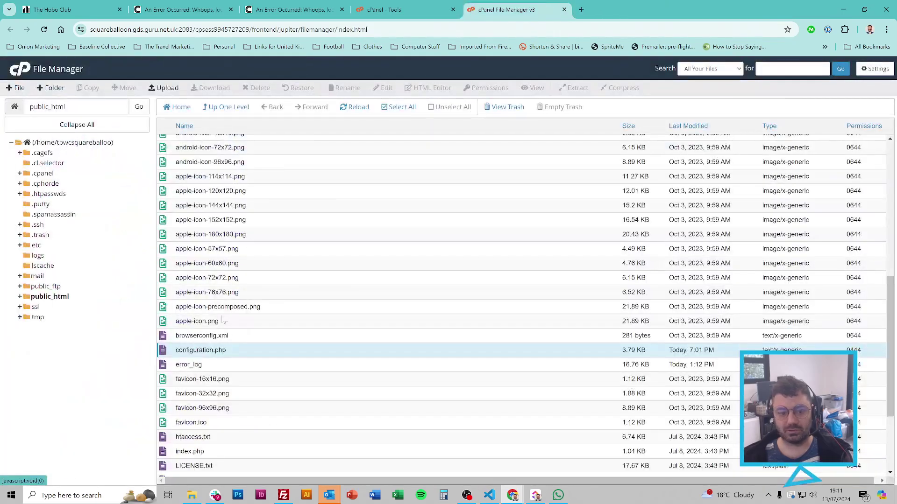
Step: Reopen configuration.php in the cPanel editor and verify line 32 reads $debug = true
{"action": "right_click", "coordinate": [233, 353]}
{"action": "left_click", "coordinate": [253, 387]}
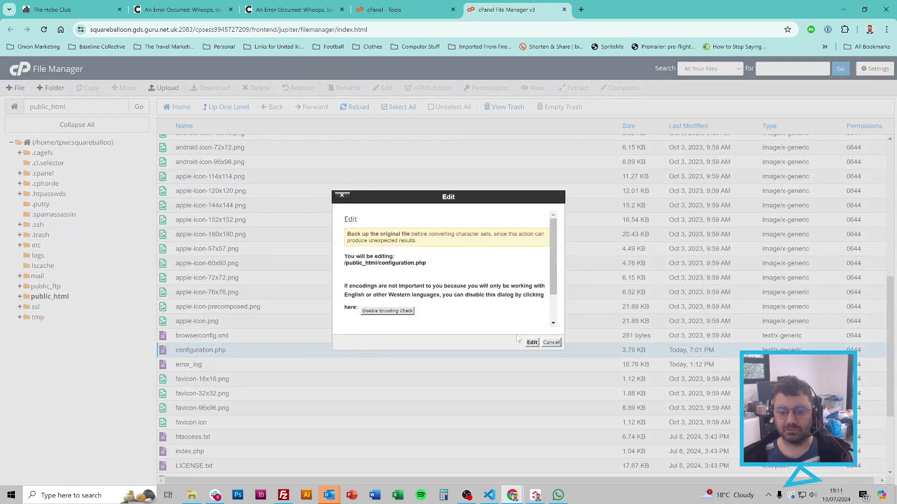
{"action": "left_click", "coordinate": [532, 343]}
{"action": "key", "text": "ctrl+f"}
{"action": "type", "text": "debug"}
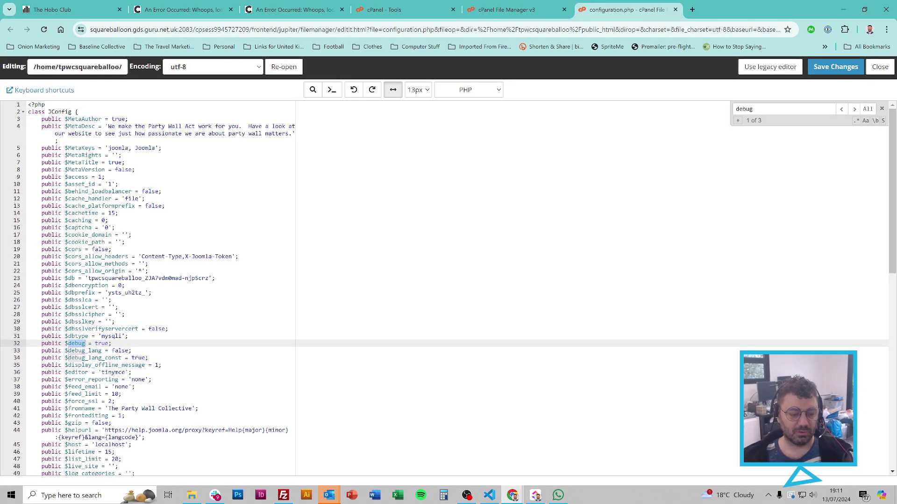
{"action": "triple_click", "coordinate": [77, 346]}
{"action": "left_click", "coordinate": [284, 495]}
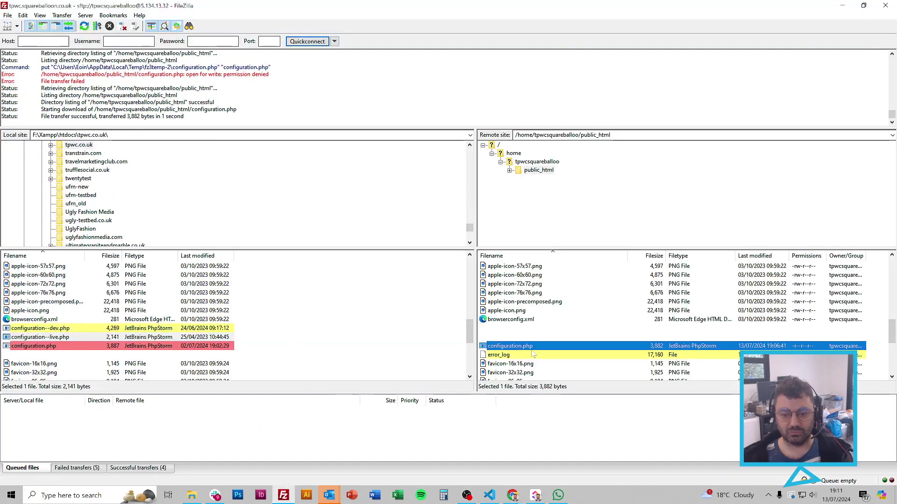
Step: Refresh FileZilla's server listing and re-download configuration.php, discarding the old local copy
{"action": "right_click", "coordinate": [530, 347]}
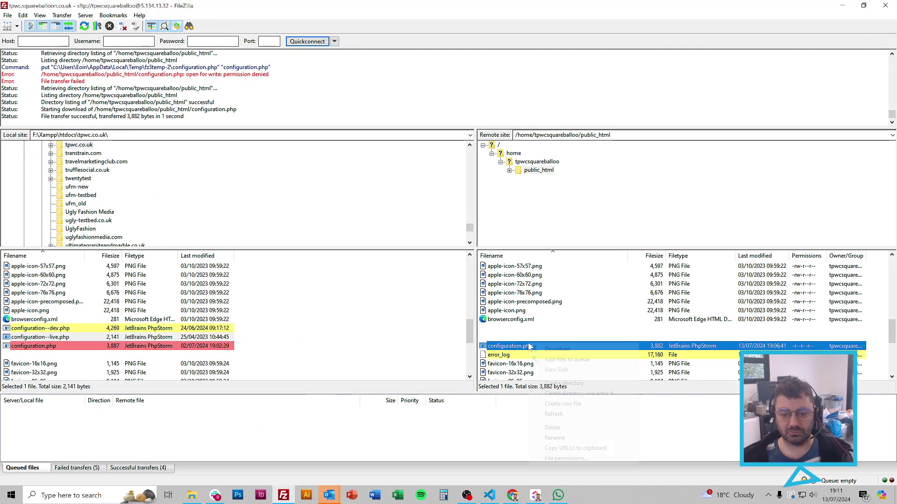
{"action": "left_click", "coordinate": [554, 414]}
{"action": "scroll", "coordinate": [542, 341], "scroll_direction": "down", "scroll_amount": 5}
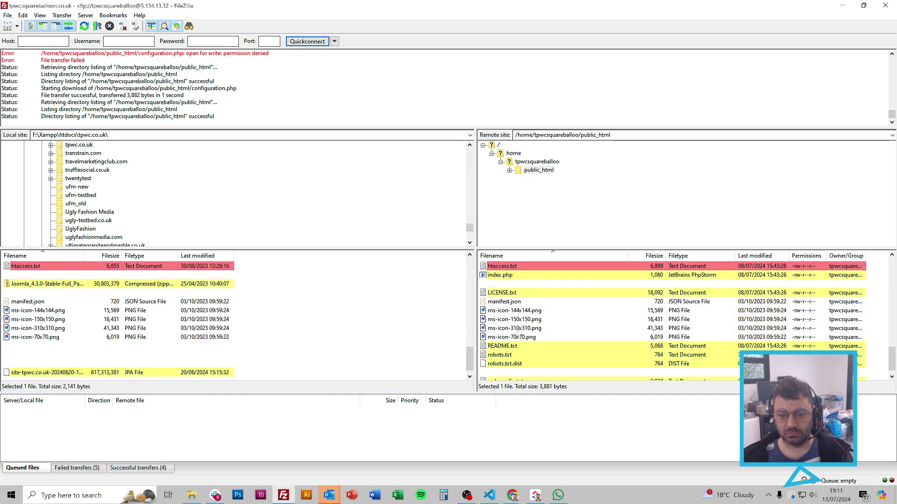
{"action": "scroll", "coordinate": [519, 333], "scroll_direction": "up", "scroll_amount": 3}
{"action": "right_click", "coordinate": [525, 294]}
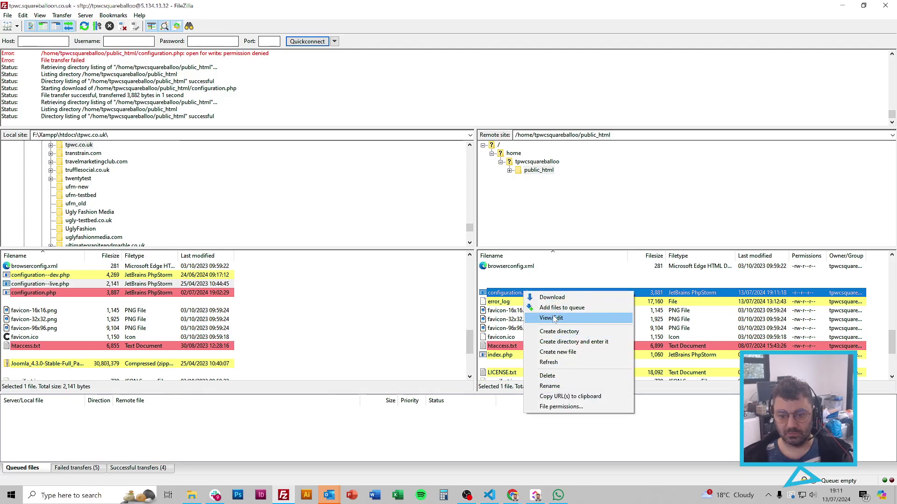
{"action": "left_click", "coordinate": [544, 318]}
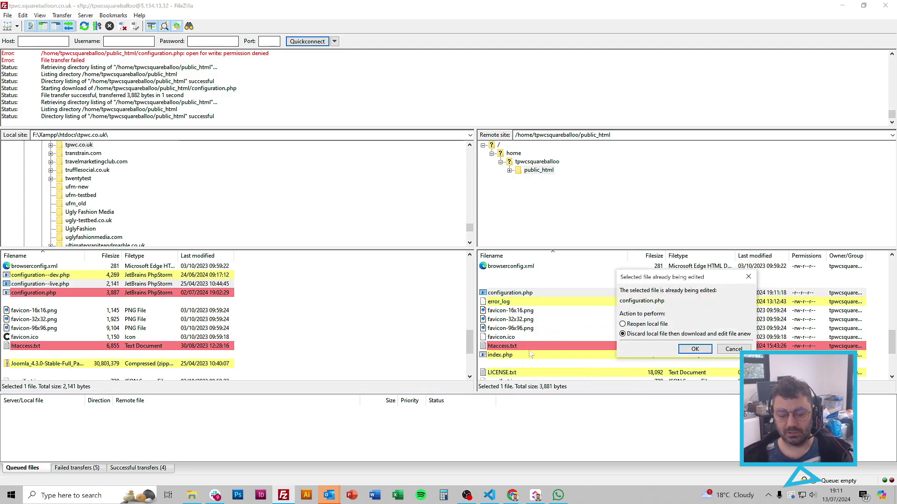
{"action": "left_click", "coordinate": [695, 349]}
{"action": "left_click", "coordinate": [497, 496]}
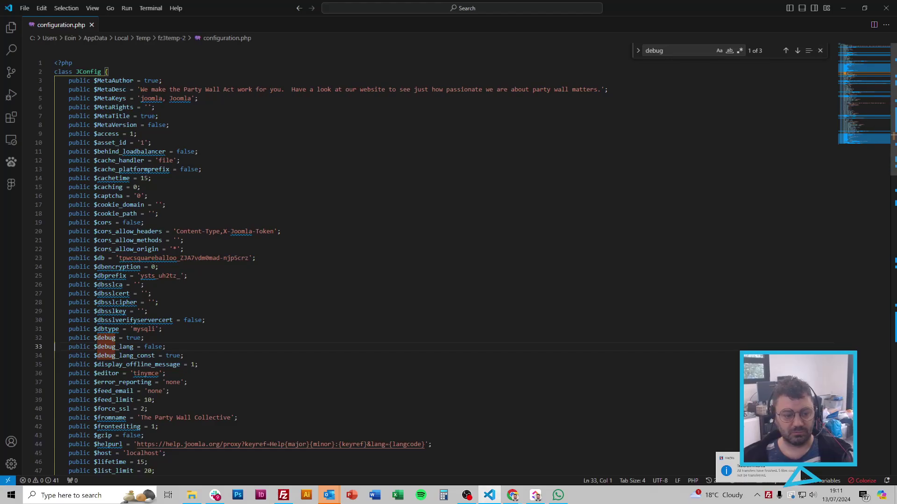
Step: Confirm $debug = true in the downloaded copy, close it, and return to the cPanel editor
{"action": "triple_click", "coordinate": [135, 338]}
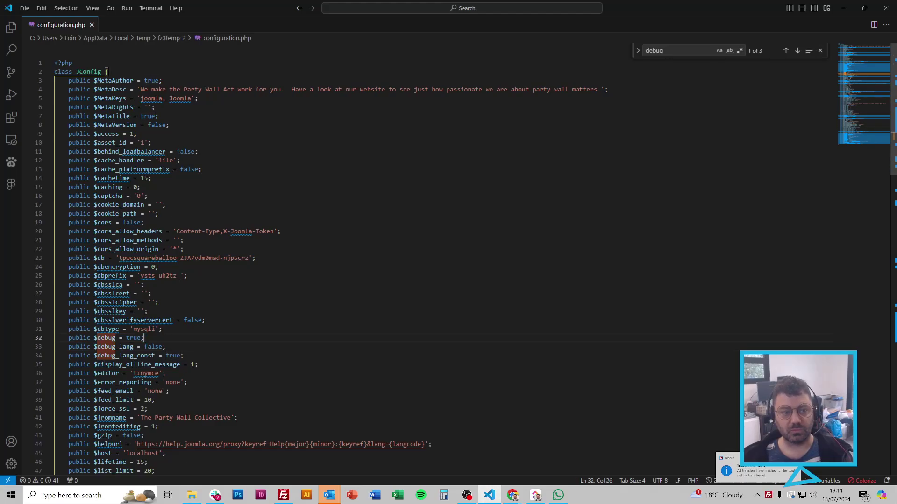
{"action": "left_click", "coordinate": [92, 25]}
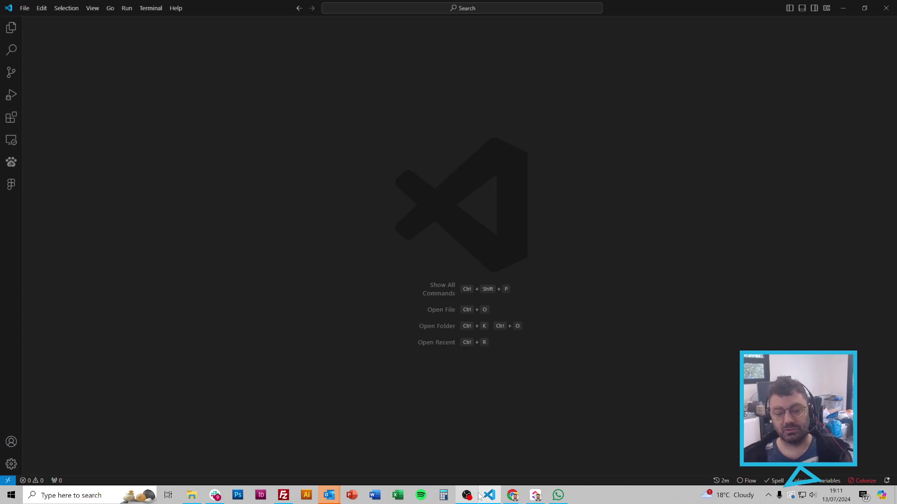
{"action": "mouse_move", "coordinate": [509, 488]}
{"action": "left_click", "coordinate": [508, 473]}
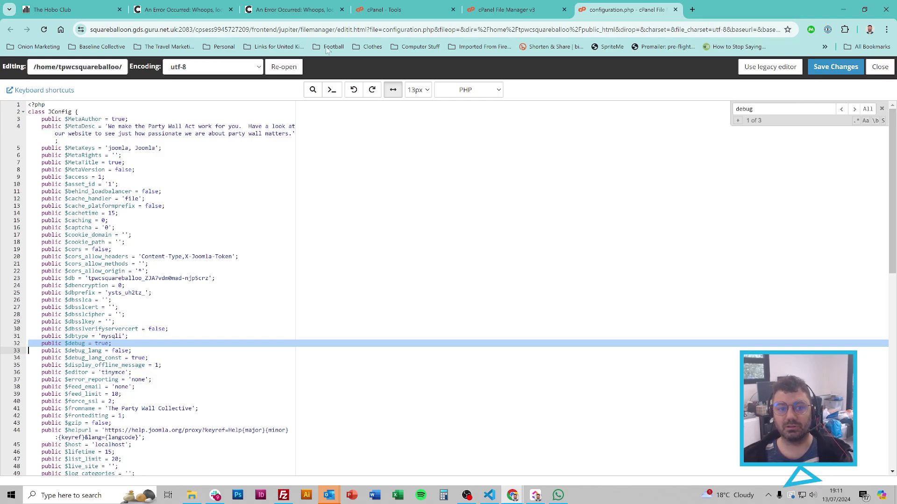
Step: Reload the site to show the RedisException 'No such file or directory' at SessionFactory.php line 105
{"action": "key", "text": "ctrl+2"}
{"action": "key", "text": "F5"}
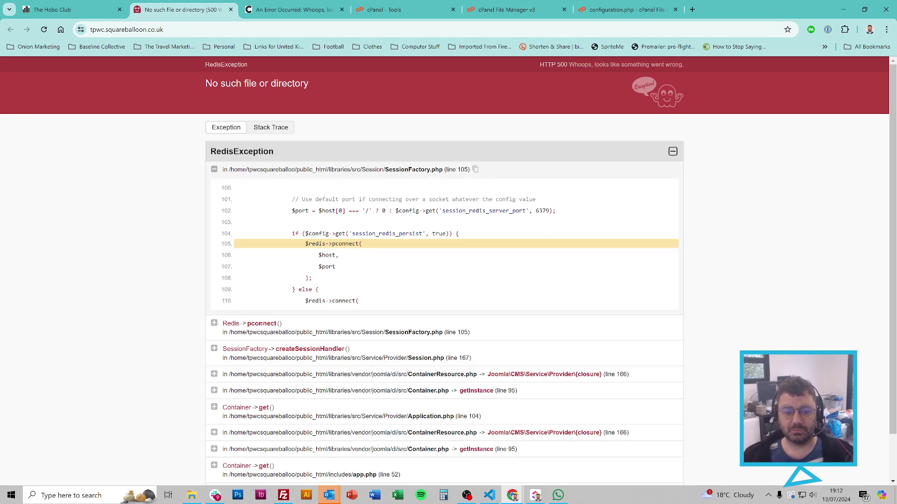
{"action": "left_click_drag", "start_coordinate": [238, 244], "coordinate": [362, 244]}
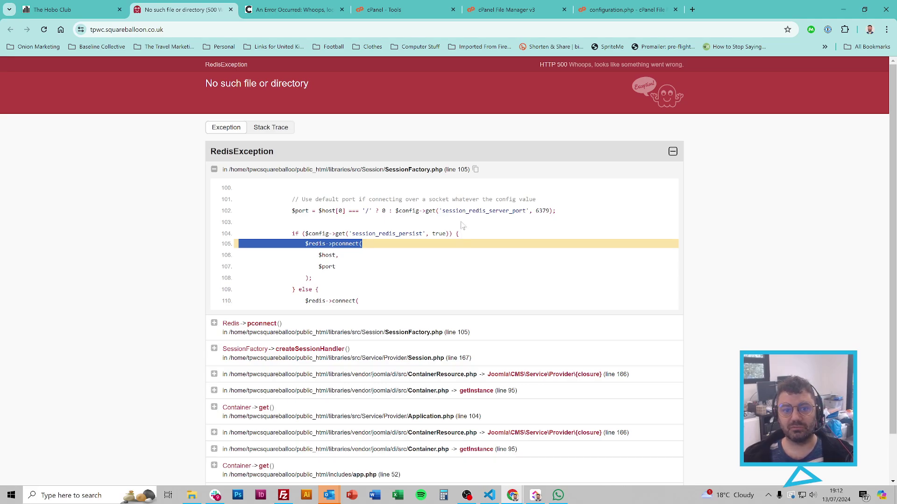
Step: Verify the redis extension is enabled on cPanel's Select PHP Version page
{"action": "left_click", "coordinate": [383, 9]}
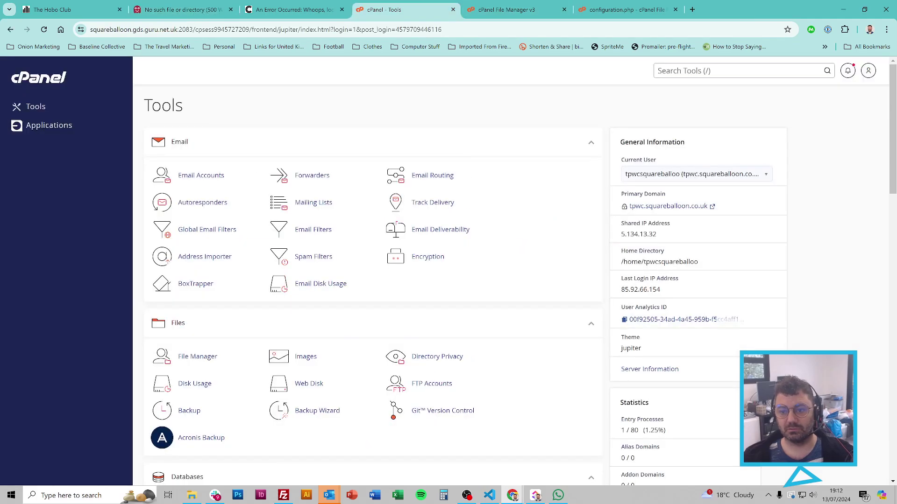
{"action": "type", "text": "/php"}
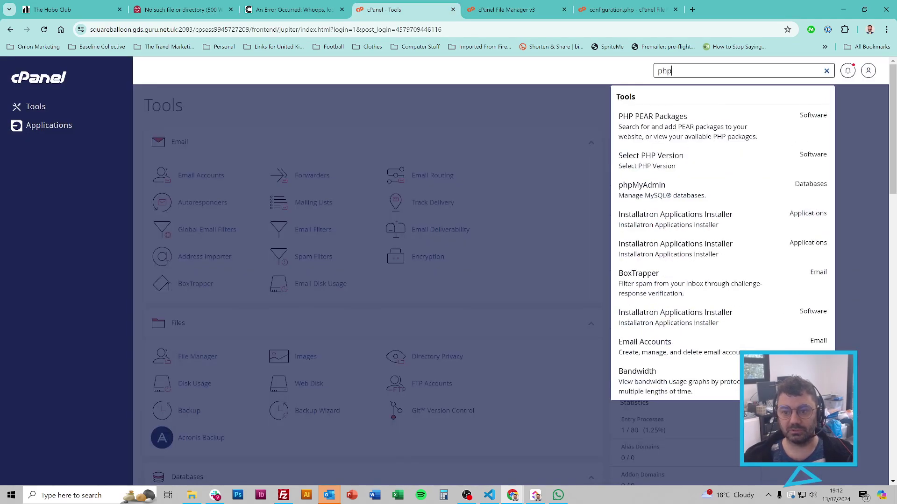
{"action": "left_click", "coordinate": [699, 160]}
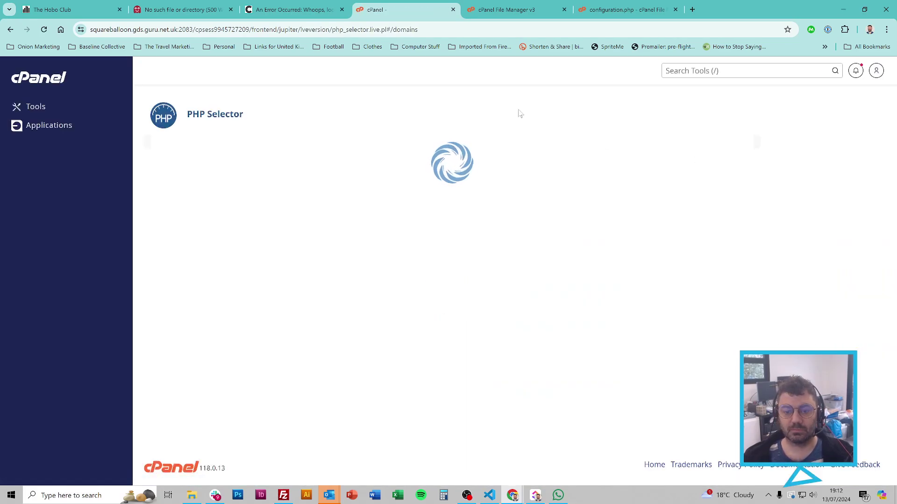
{"action": "key", "text": "ctrl+f"}
{"action": "type", "text": "redis"}
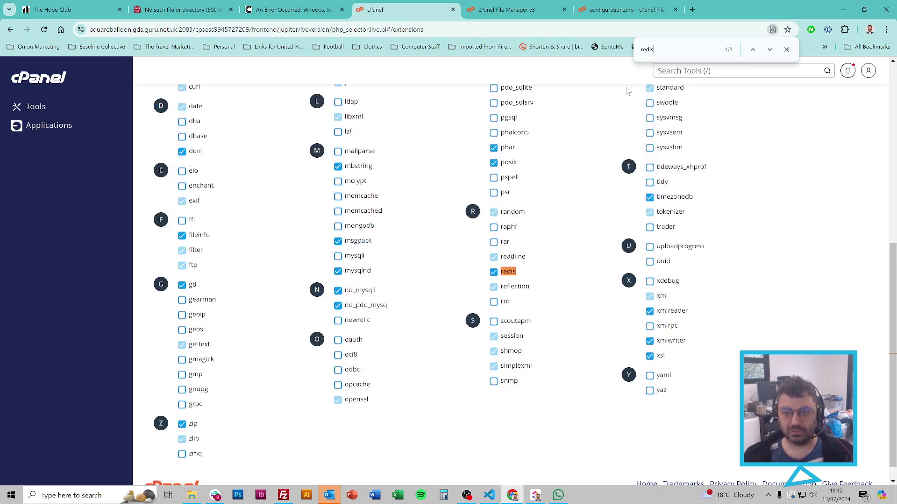
{"action": "left_click", "coordinate": [786, 49]}
Step: Disable and re-enable Redis on cPanel's Redis page and select the redis.sock path
{"action": "left_click", "coordinate": [789, 71]}
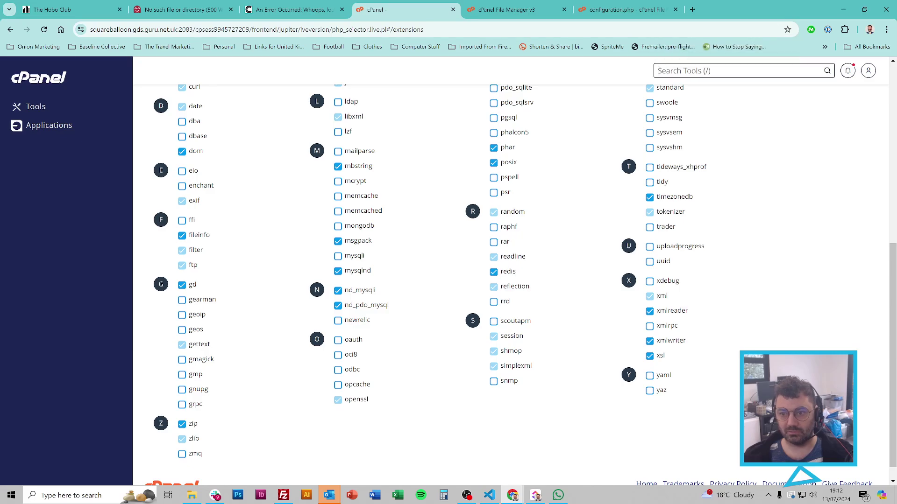
{"action": "type", "text": "redis"}
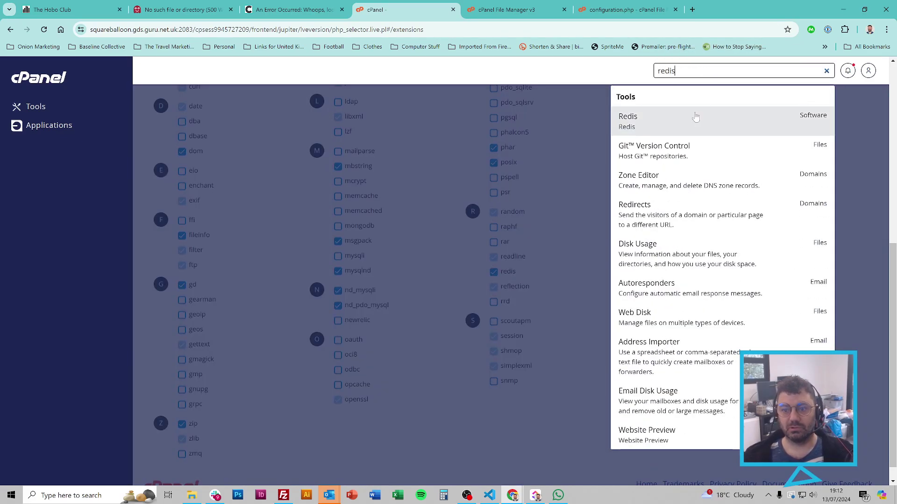
{"action": "left_click", "coordinate": [695, 117]}
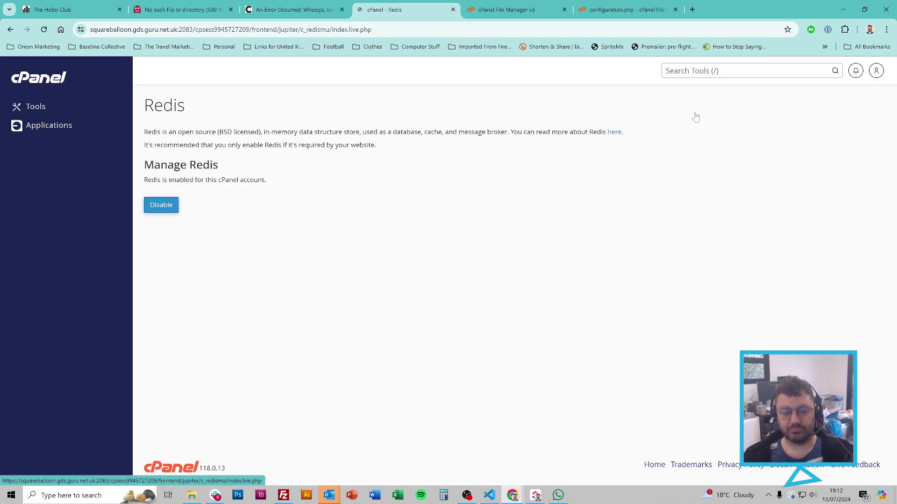
{"action": "left_click", "coordinate": [161, 205]}
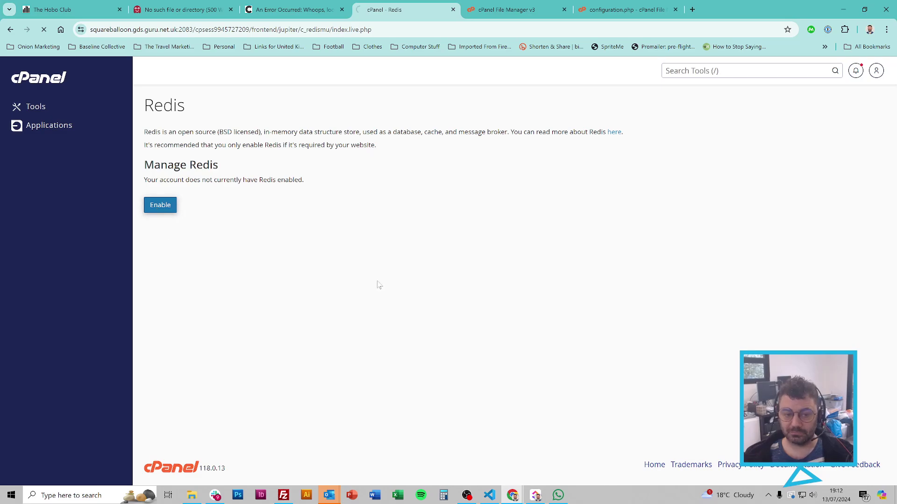
{"action": "left_click_drag", "start_coordinate": [312, 180], "coordinate": [414, 180]}
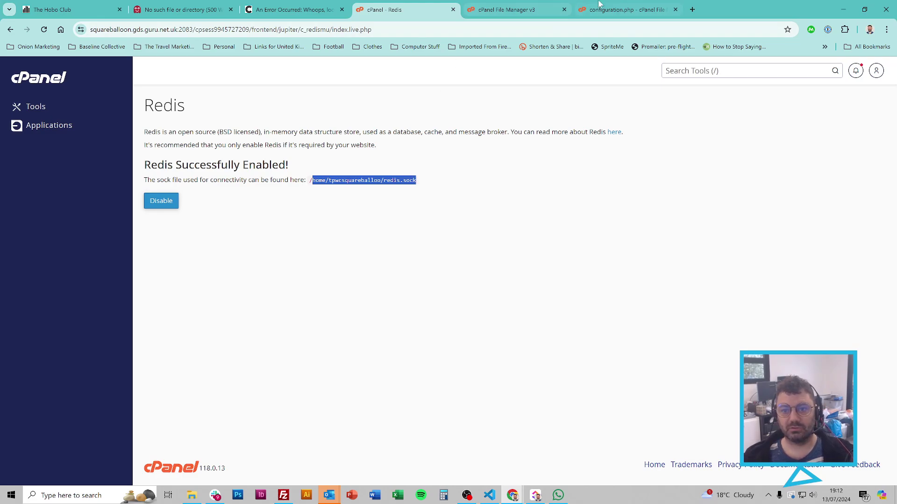
Step: Replace the $session_redis_server_host path on line 95 with the account's own redis.sock path and save
{"action": "left_click", "coordinate": [619, 10]}
{"action": "key", "text": "ctrl+f"}
{"action": "type", "text": "redis"}
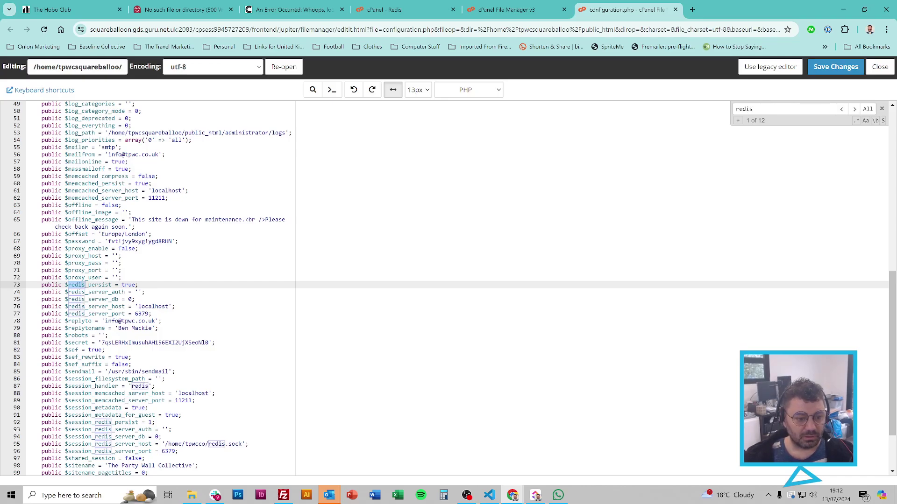
{"action": "key", "text": "Return"}
{"action": "key", "text": "Return"}
{"action": "key", "text": "Return"}
{"action": "key", "text": "Return"}
{"action": "key", "text": "Return"}
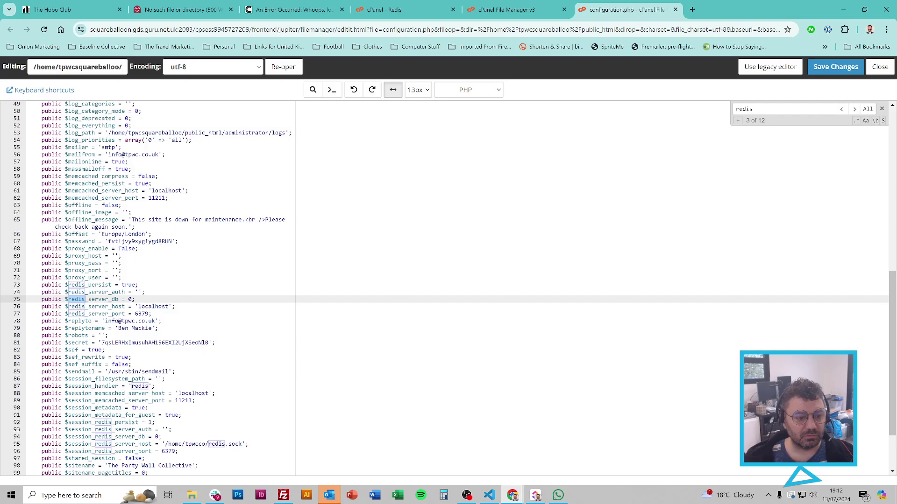
{"action": "key", "text": "Return"}
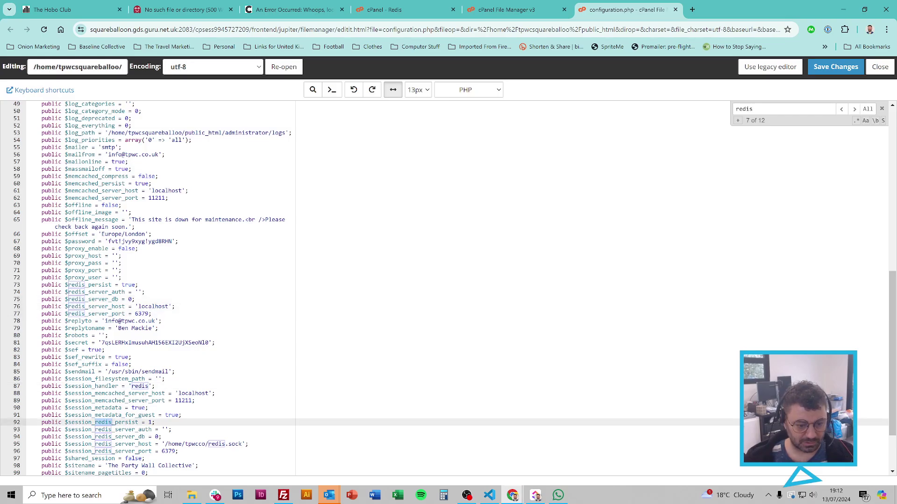
{"action": "scroll", "coordinate": [159, 287], "scroll_direction": "down", "scroll_amount": 3}
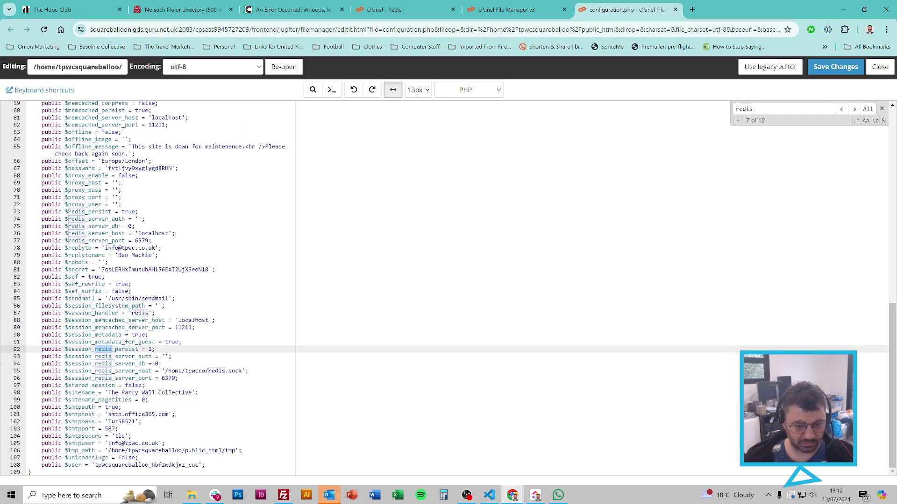
{"action": "left_click", "coordinate": [242, 371]}
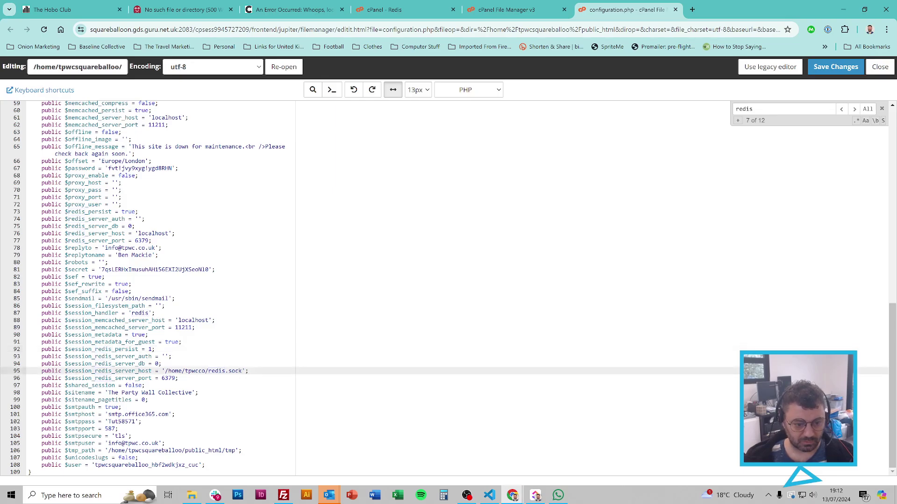
{"action": "left_click_drag", "start_coordinate": [242, 371], "coordinate": [168, 371]}
{"action": "type", "text": "home/tpwcsquareballoo/redis.sock"}
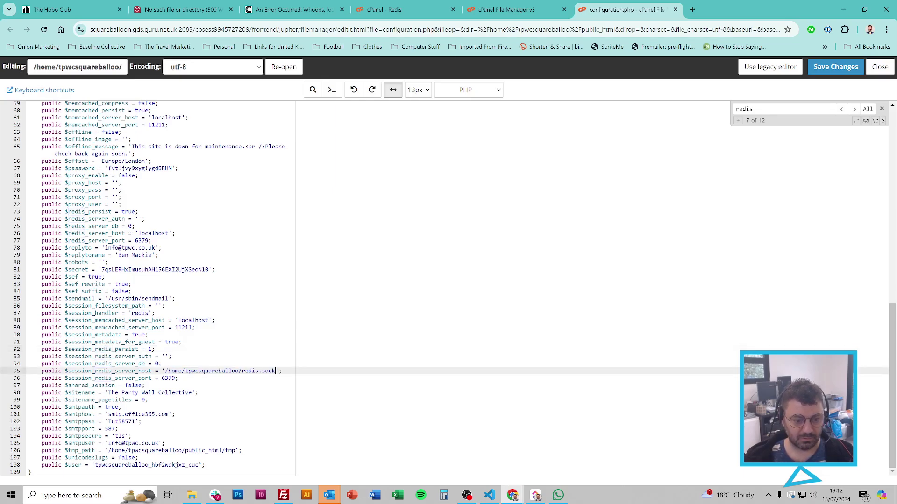
{"action": "left_click", "coordinate": [829, 69]}
Step: Reload the RedisException tab so The Party Wall Collective homepage loads normally
{"action": "left_click", "coordinate": [302, 6]}
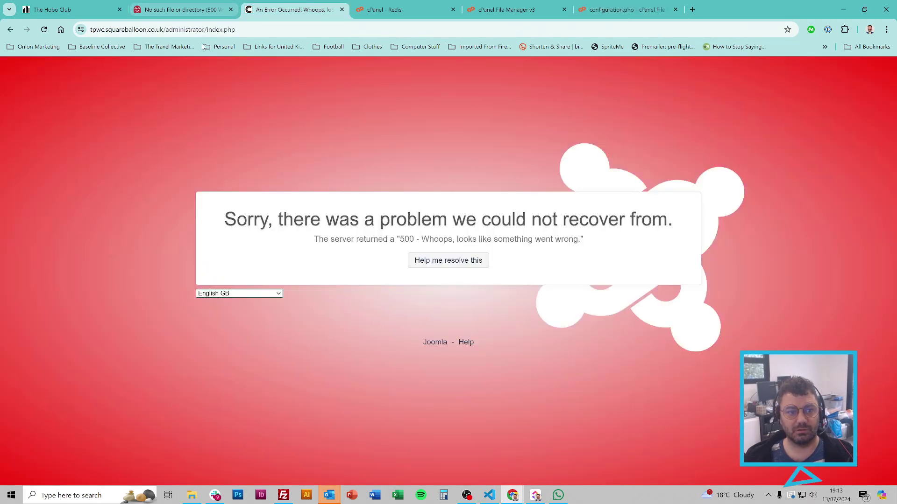
{"action": "left_click", "coordinate": [185, 9]}
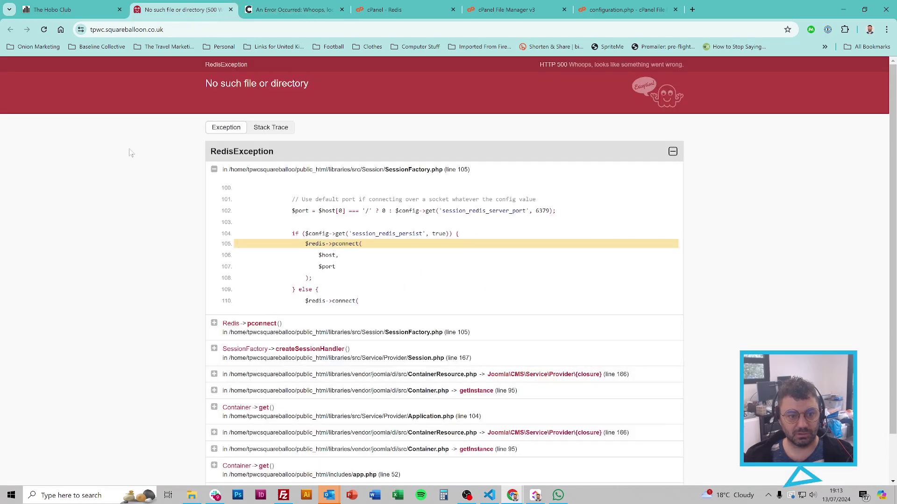
{"action": "key", "text": "F5"}
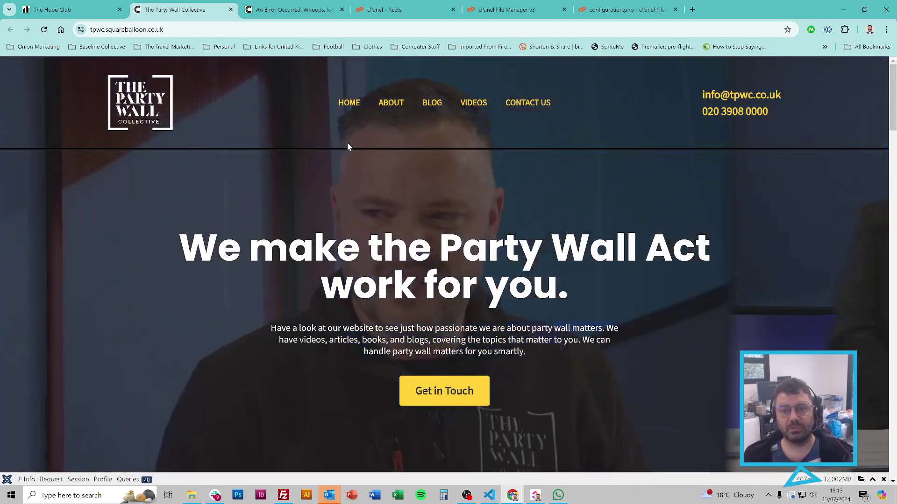
Step: Close the editor and reopen configuration.php in the File Manager code editor
{"action": "left_click", "coordinate": [654, 10]}
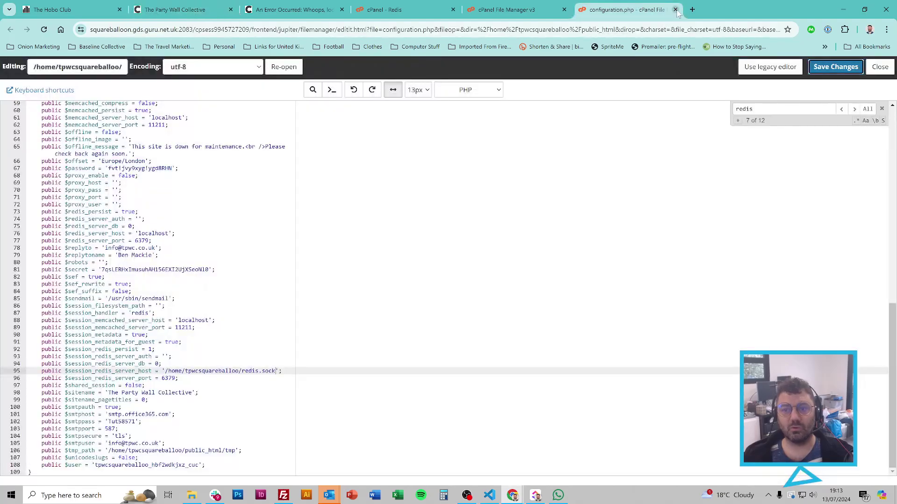
{"action": "left_click", "coordinate": [676, 10]}
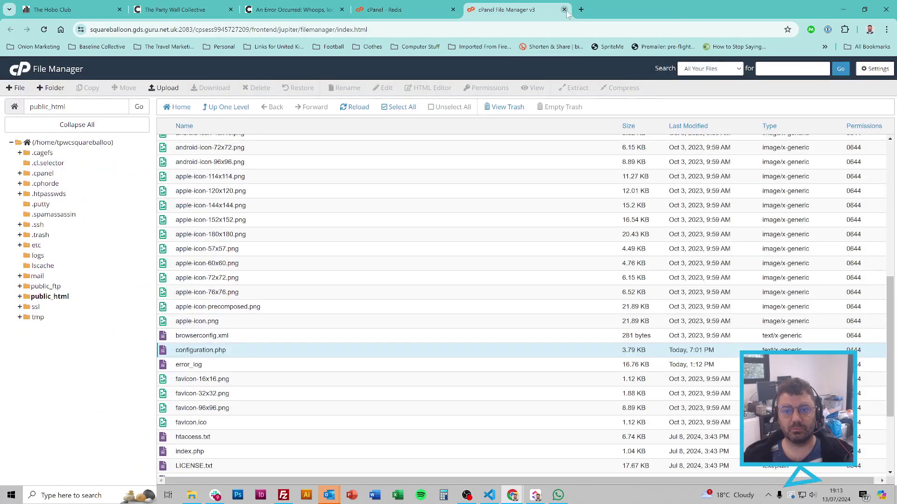
{"action": "right_click", "coordinate": [230, 352]}
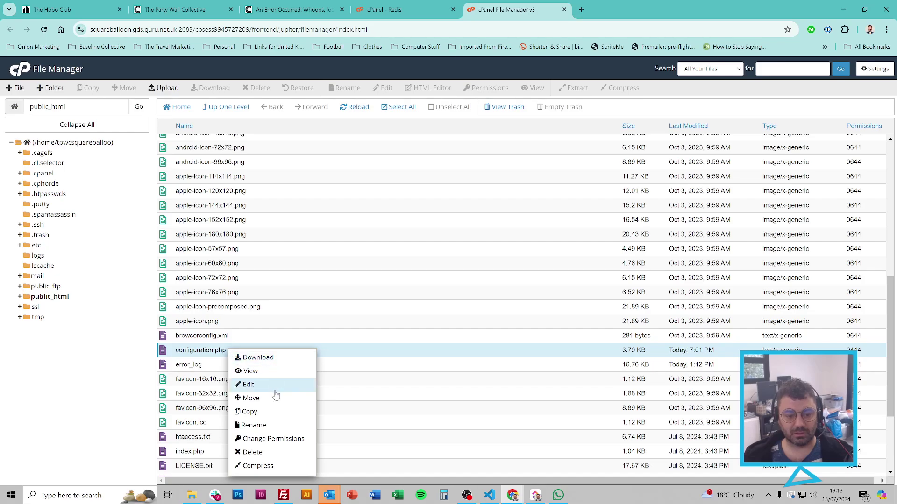
{"action": "left_click", "coordinate": [270, 385]}
{"action": "left_click", "coordinate": [532, 343]}
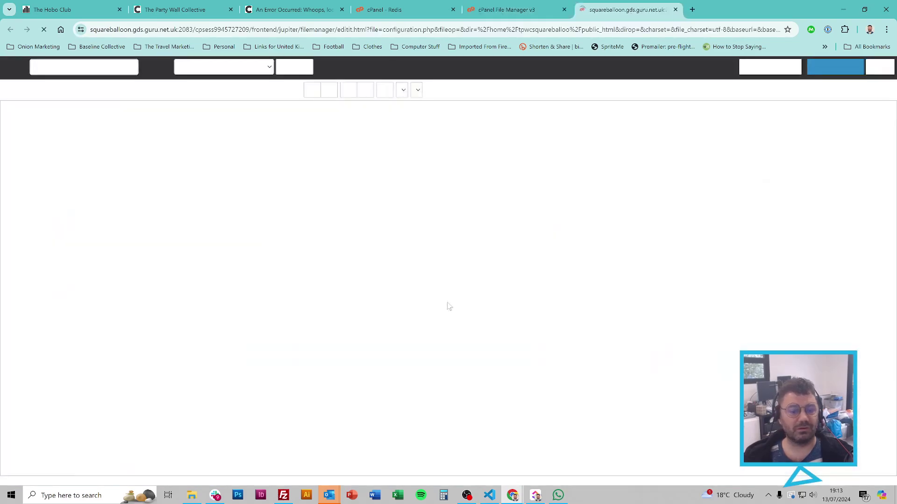
{"action": "left_click", "coordinate": [125, 242]}
Step: Find 'redis', add '-----' after the account folder name on line 95, and save
{"action": "key", "text": "ctrl+f"}
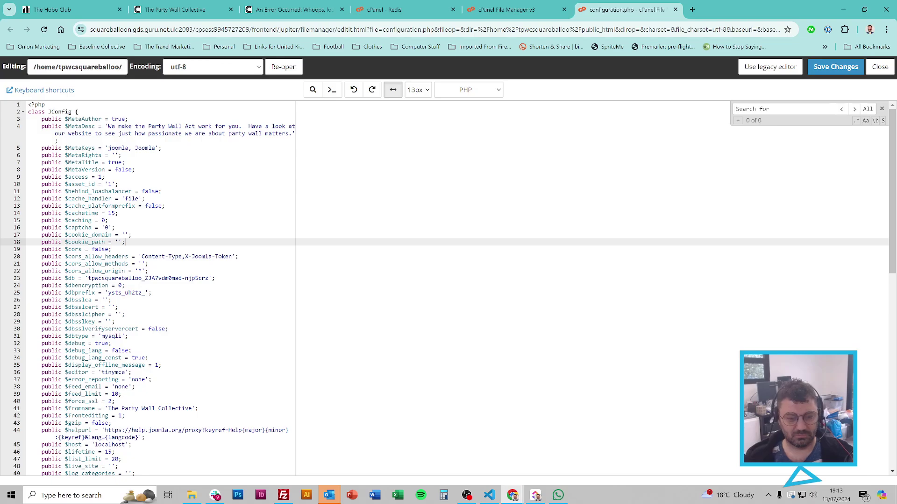
{"action": "type", "text": "redis"}
{"action": "key", "text": "Return"}
{"action": "key", "text": "Return"}
{"action": "key", "text": "Return"}
{"action": "key", "text": "Return"}
{"action": "key", "text": "Return"}
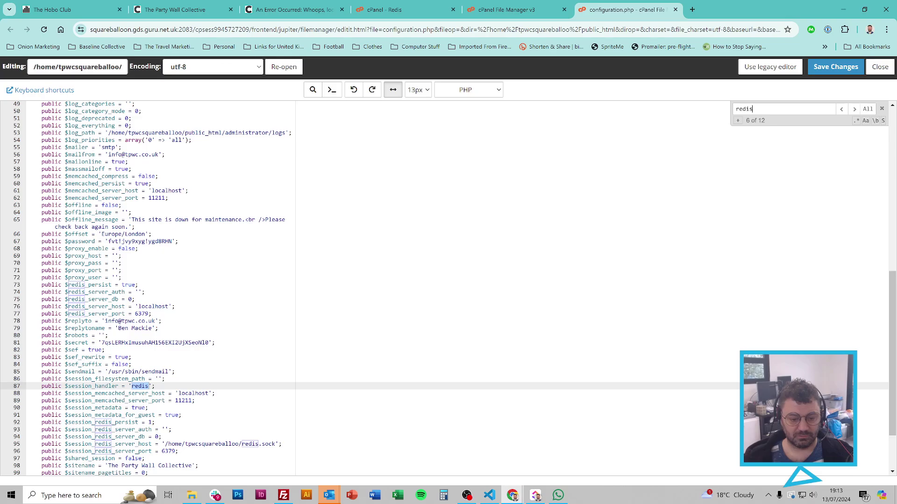
{"action": "left_click", "coordinate": [240, 443]}
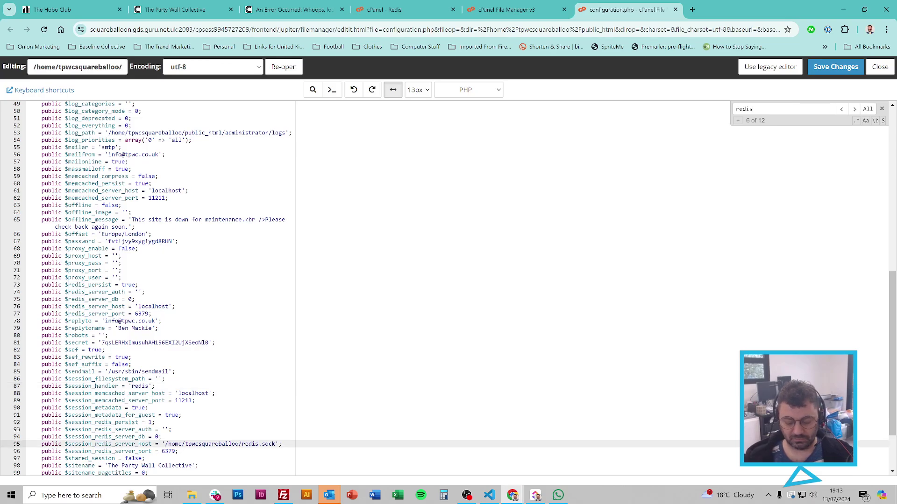
{"action": "type", "text": "-----"}
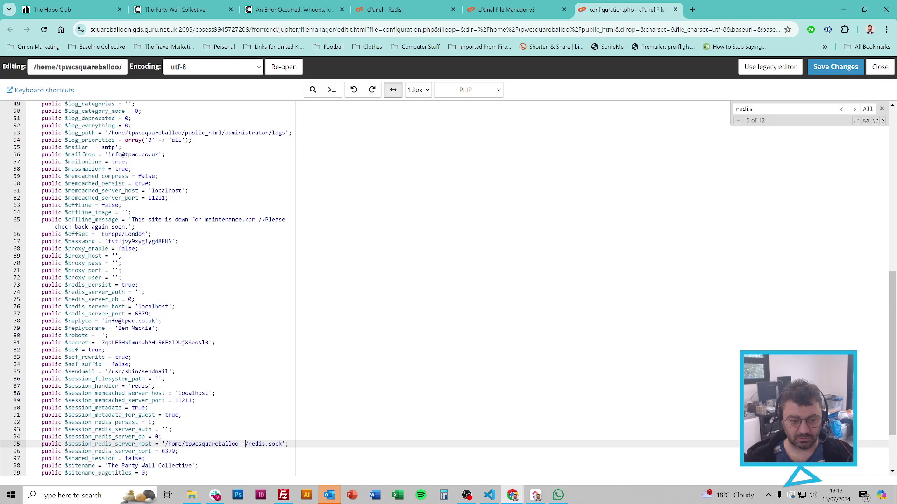
{"action": "left_click", "coordinate": [835, 66]}
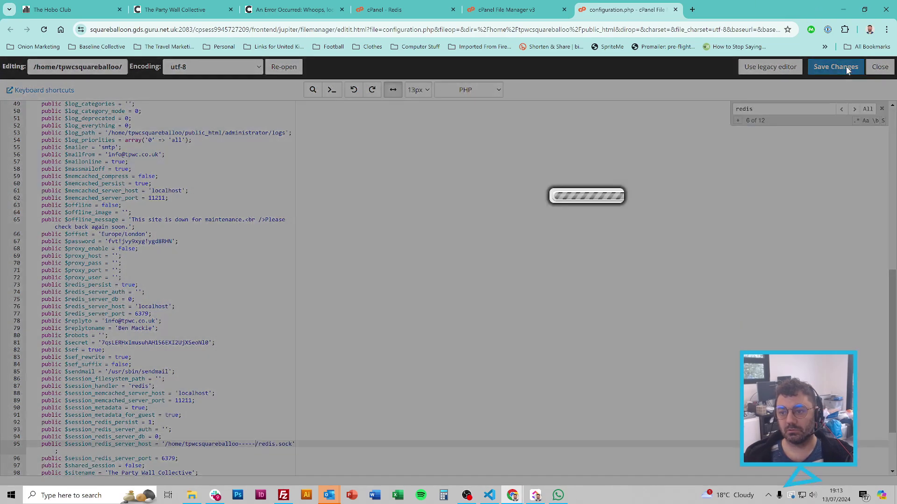
Step: Reload the site, which now fails with RedisException 'No such file or directory'
{"action": "left_click", "coordinate": [160, 3]}
{"action": "key", "text": "F5"}
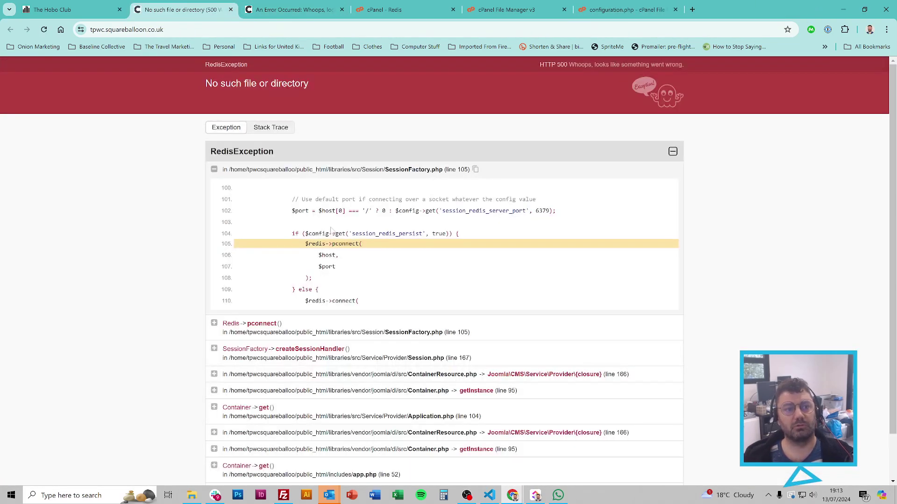
{"action": "scroll", "coordinate": [582, 217], "scroll_direction": "down", "scroll_amount": 1}
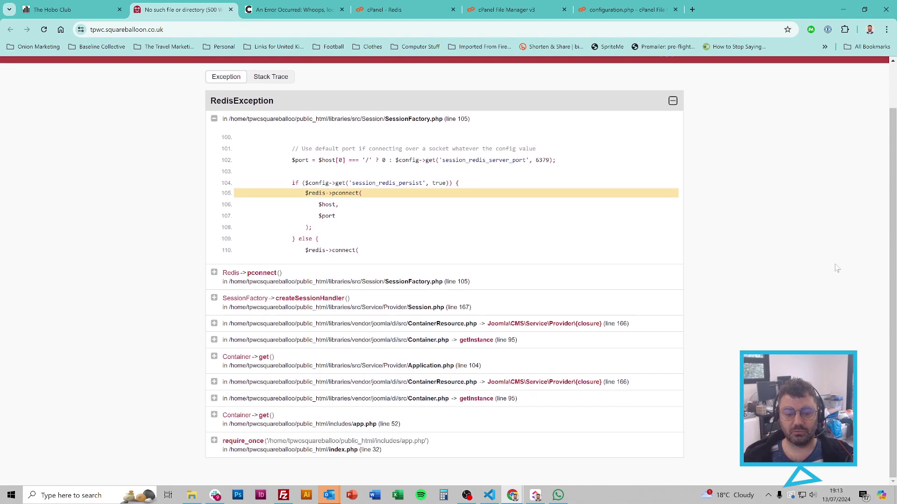
{"action": "scroll", "coordinate": [590, 258], "scroll_direction": "up", "scroll_amount": 1}
{"action": "scroll", "coordinate": [590, 259], "scroll_direction": "down", "scroll_amount": 1}
{"action": "scroll", "coordinate": [590, 258], "scroll_direction": "up", "scroll_amount": 1}
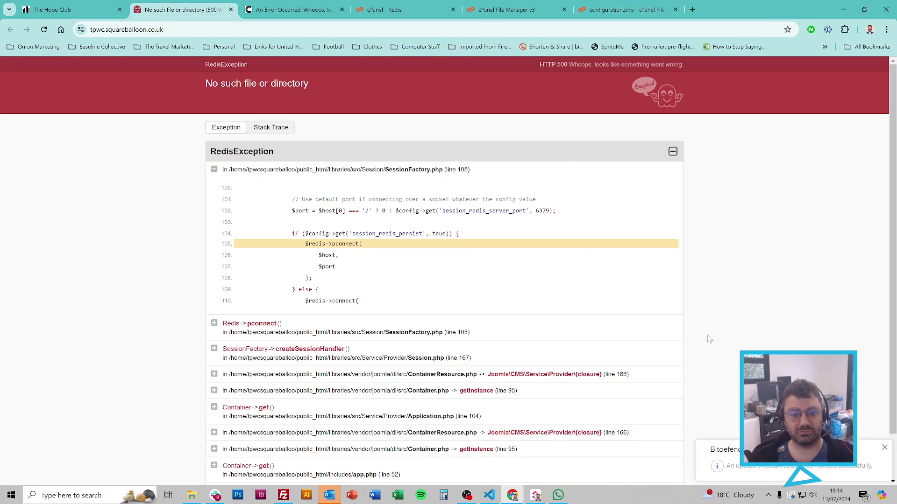
Step: Inspect the failing pconnect line 105 in the SessionFactory.php stack frame
{"action": "triple_click", "coordinate": [327, 244]}
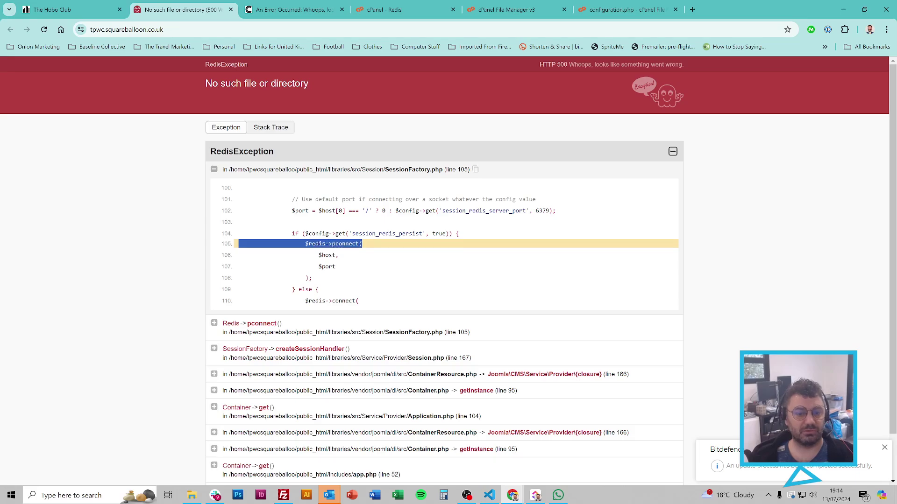
{"action": "triple_click", "coordinate": [318, 244]}
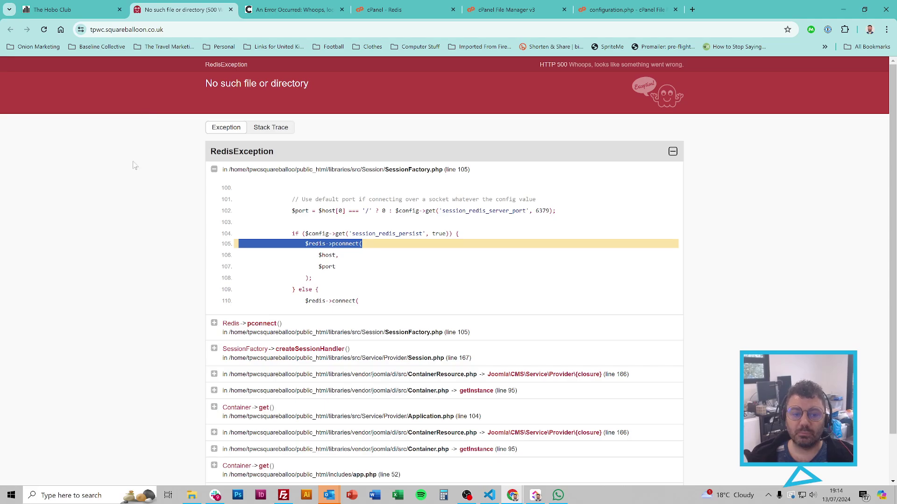
{"action": "left_click", "coordinate": [262, 174]}
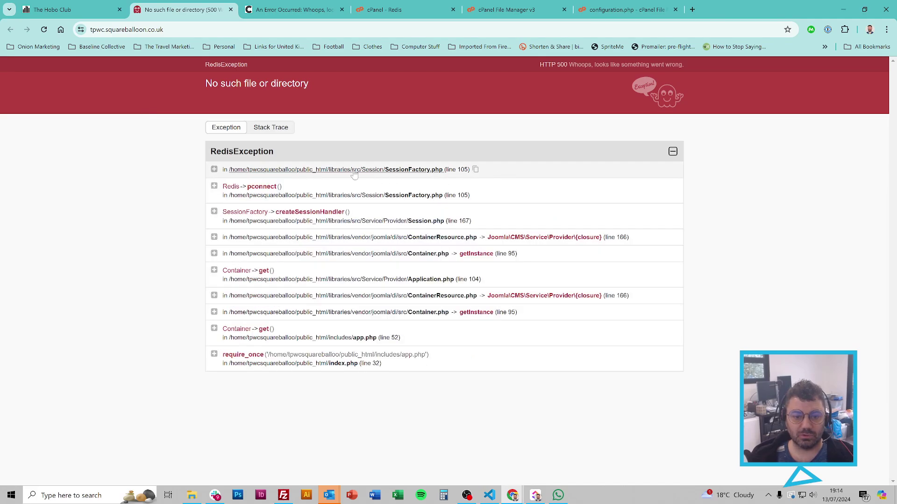
{"action": "left_click", "coordinate": [214, 172]}
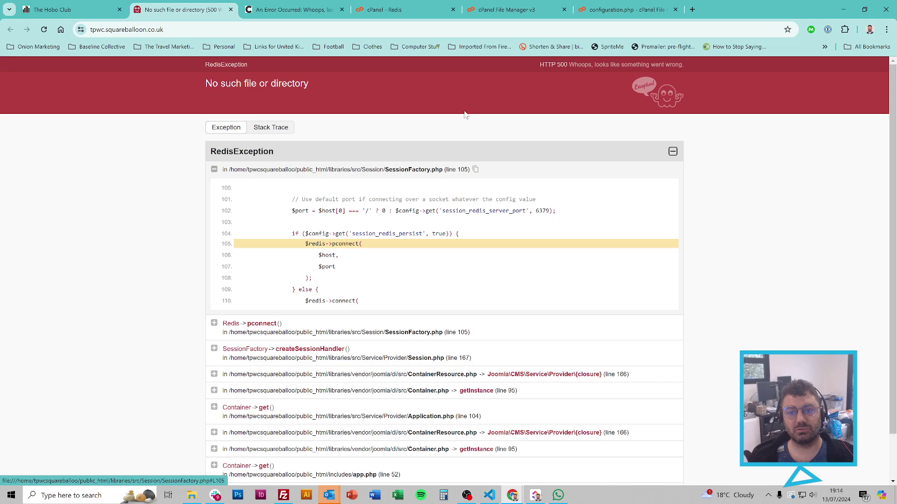
{"action": "left_click", "coordinate": [626, 9]}
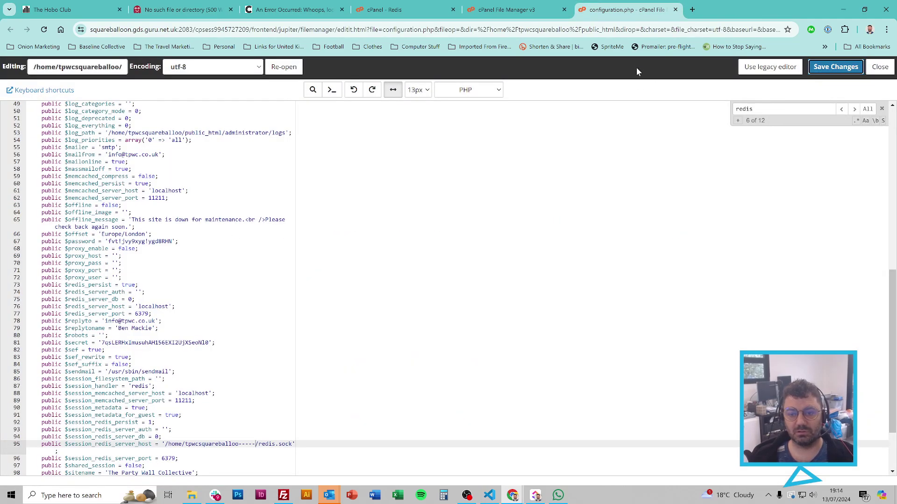
Step: Navigate File Manager from public_html into plugins, then into the system folder
{"action": "left_click", "coordinate": [509, 7]}
{"action": "scroll", "coordinate": [388, 248], "scroll_direction": "up", "scroll_amount": 5}
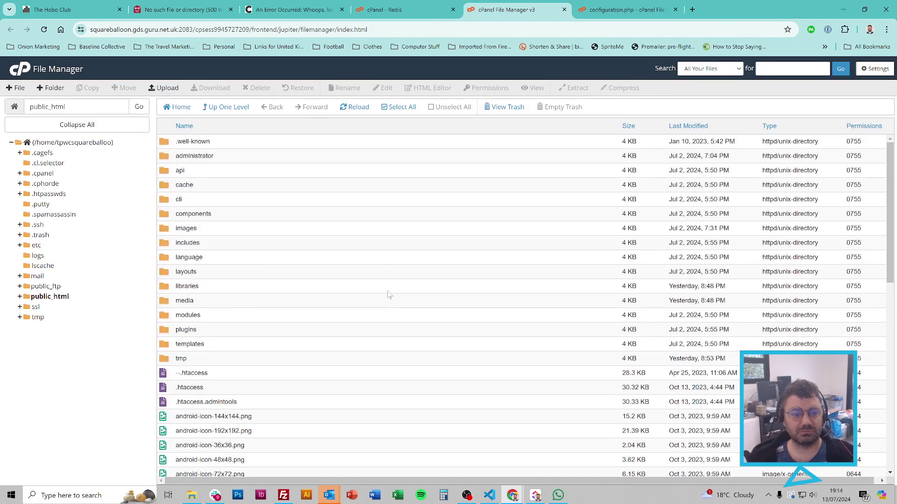
{"action": "double_click", "coordinate": [219, 332]}
{"action": "scroll", "coordinate": [294, 294], "scroll_direction": "down", "scroll_amount": 3}
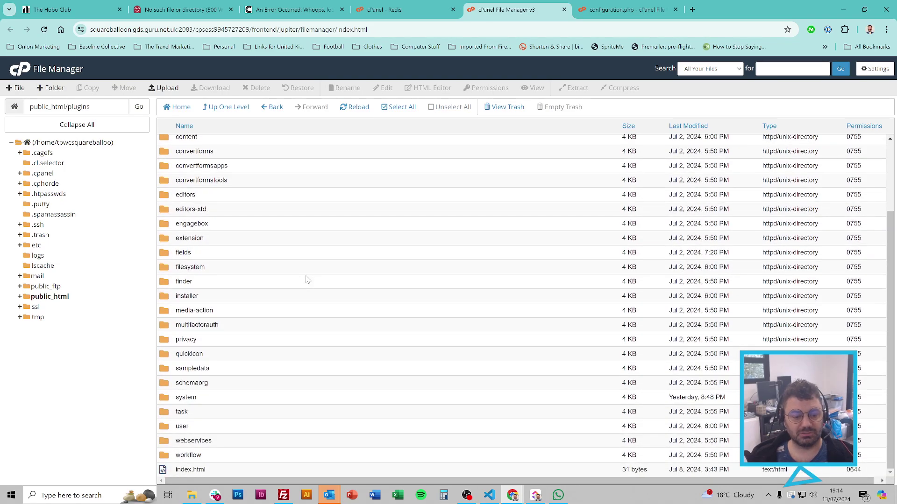
{"action": "double_click", "coordinate": [242, 398]}
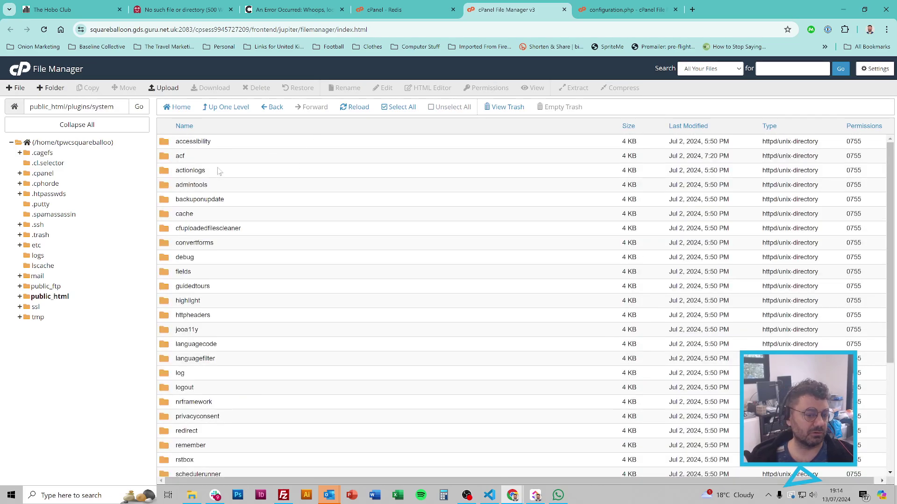
{"action": "left_click", "coordinate": [239, 109]}
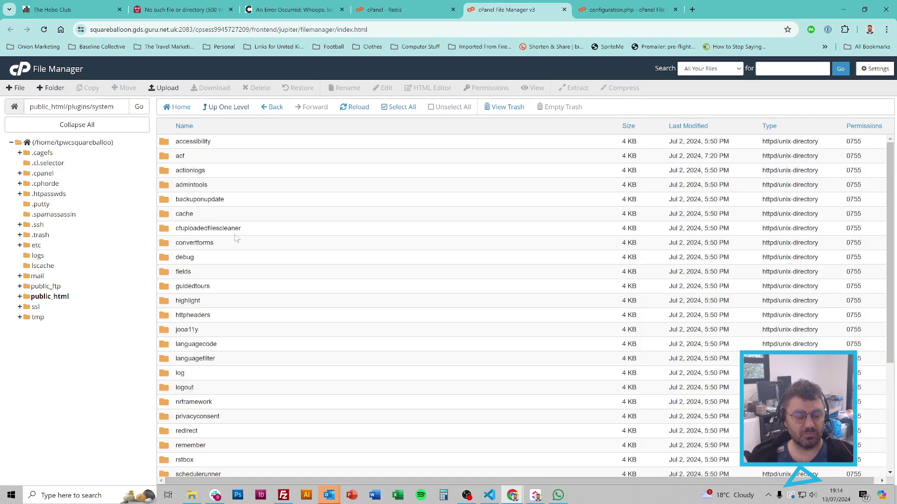
{"action": "scroll", "coordinate": [283, 234], "scroll_direction": "down", "scroll_amount": 3}
Step: Rename the actionlogs system plugin folder to --actionlogs
{"action": "scroll", "coordinate": [280, 239], "scroll_direction": "up", "scroll_amount": 3}
{"action": "right_click", "coordinate": [224, 166]}
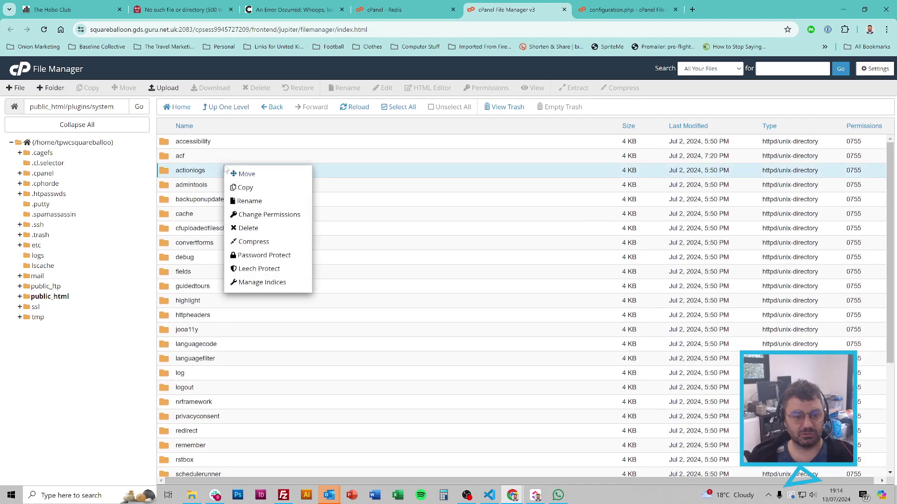
{"action": "left_click", "coordinate": [261, 201]}
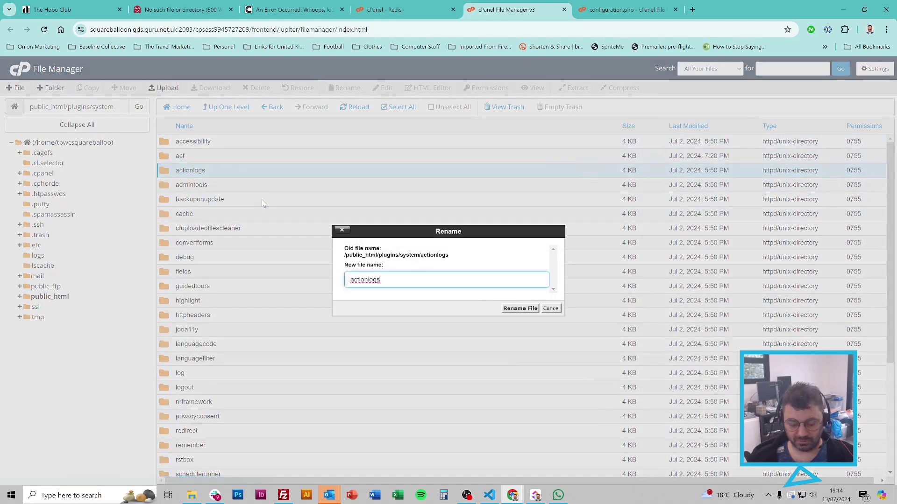
{"action": "type", "text": "--"}
{"action": "key", "text": "Return"}
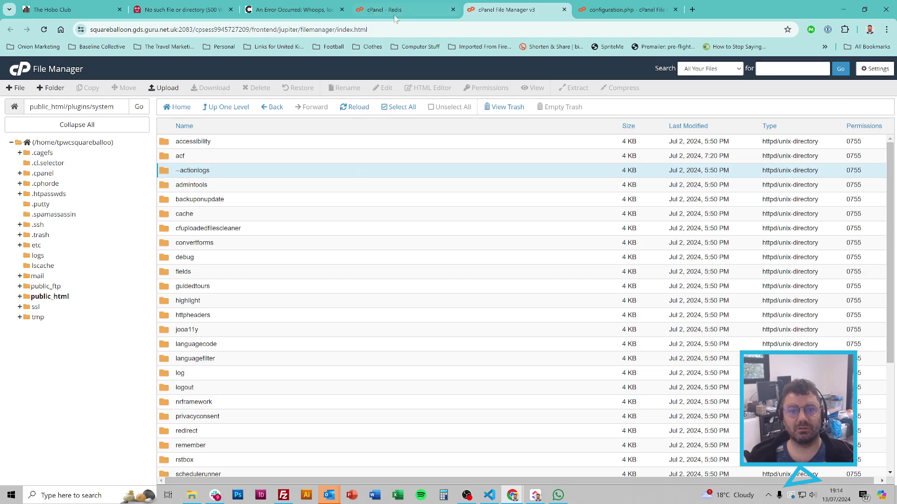
Step: Delete the dashes before '/redis.sock' on line 95, then save and close configuration.php
{"action": "key", "text": "ctrl+Tab"}
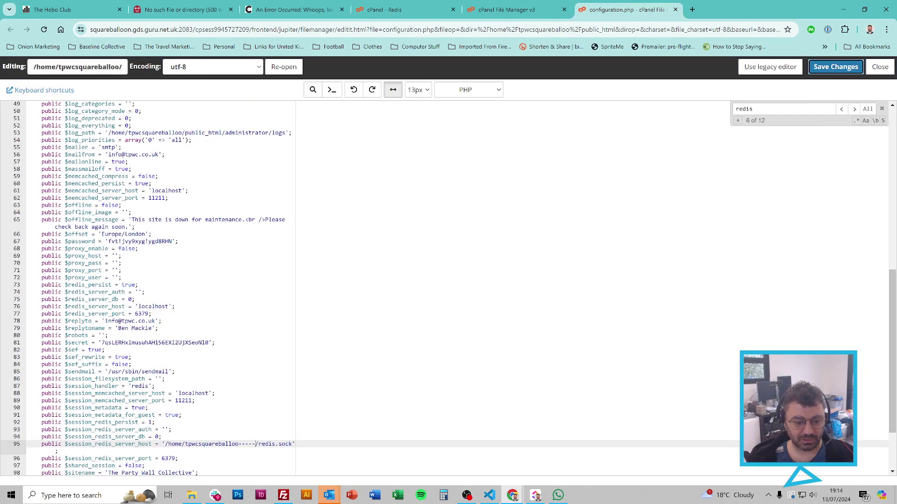
{"action": "left_click", "coordinate": [256, 445]}
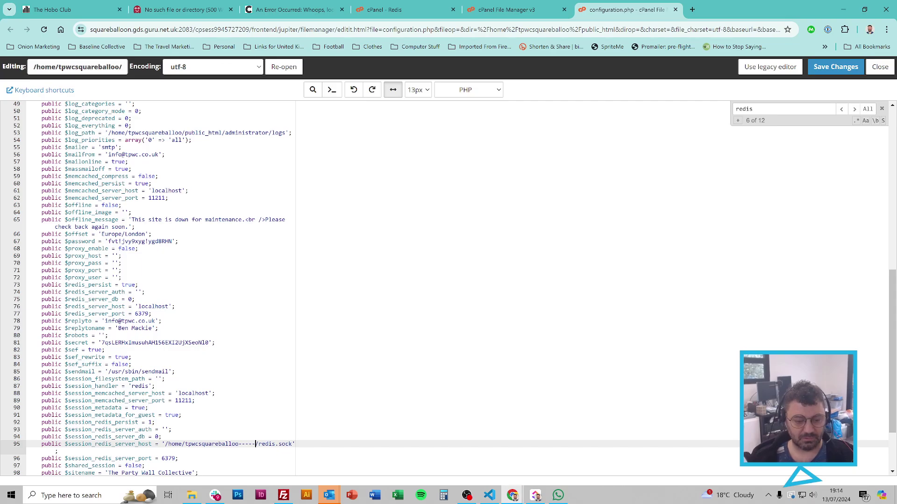
{"action": "key", "text": "BackSpace"}
{"action": "key", "text": "BackSpace"}
{"action": "key", "text": "BackSpace"}
{"action": "key", "text": "BackSpace"}
{"action": "key", "text": "BackSpace"}
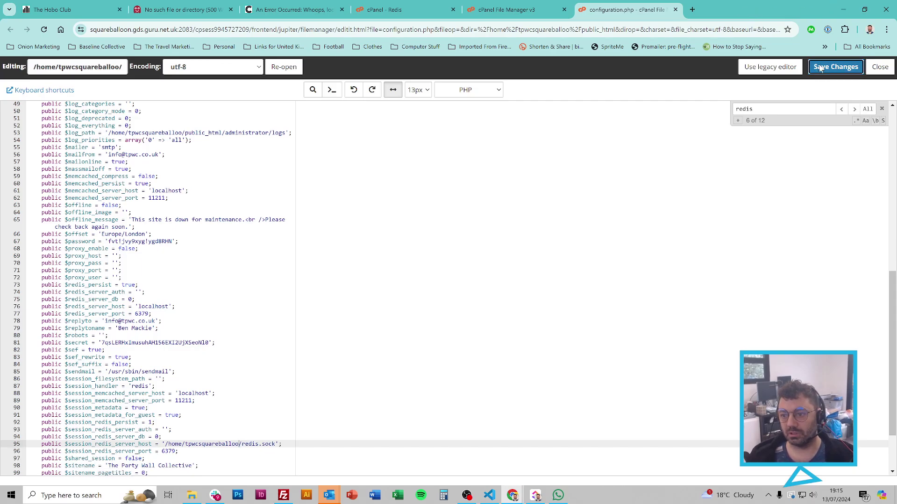
{"action": "left_click", "coordinate": [836, 67]}
{"action": "left_click", "coordinate": [675, 9]}
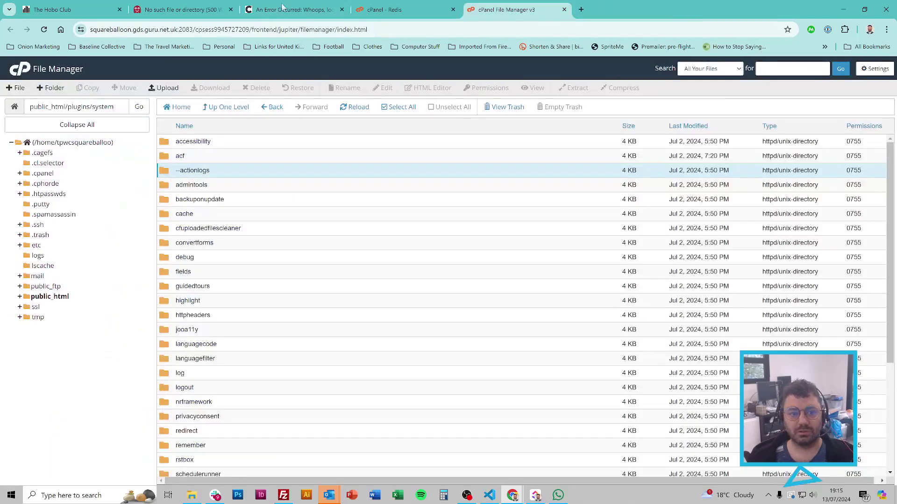
Step: Reload the Joomla page and sign in to the administrator with saved credentials
{"action": "left_click", "coordinate": [295, 10]}
{"action": "key", "text": "F5"}
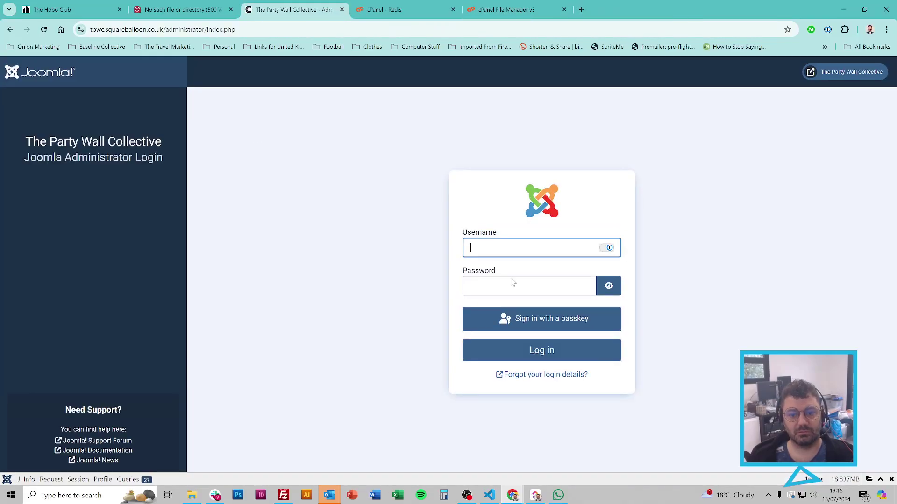
{"action": "left_click", "coordinate": [509, 248]}
{"action": "left_click", "coordinate": [507, 268]}
{"action": "left_click", "coordinate": [488, 348]}
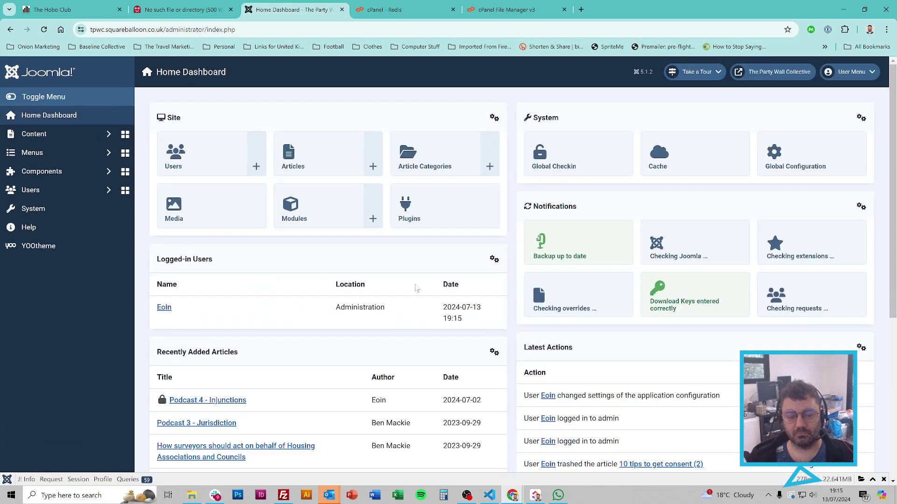
Step: Open System > Plugins and search for 'action'
{"action": "left_click", "coordinate": [65, 208]}
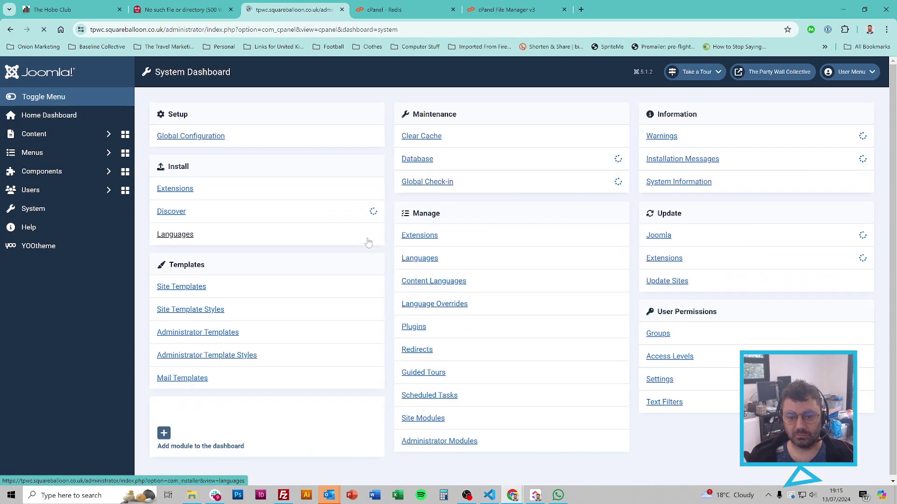
{"action": "left_click", "coordinate": [413, 326]}
{"action": "type", "text": "action"}
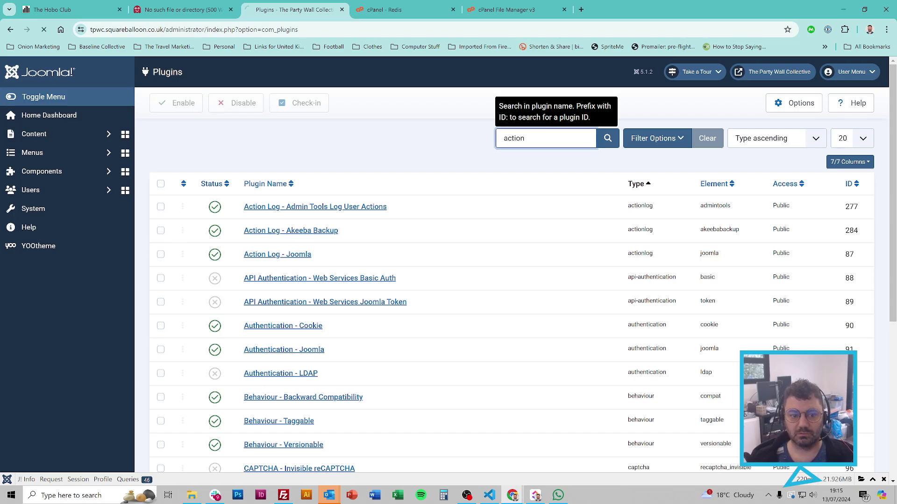
{"action": "key", "text": "Return"}
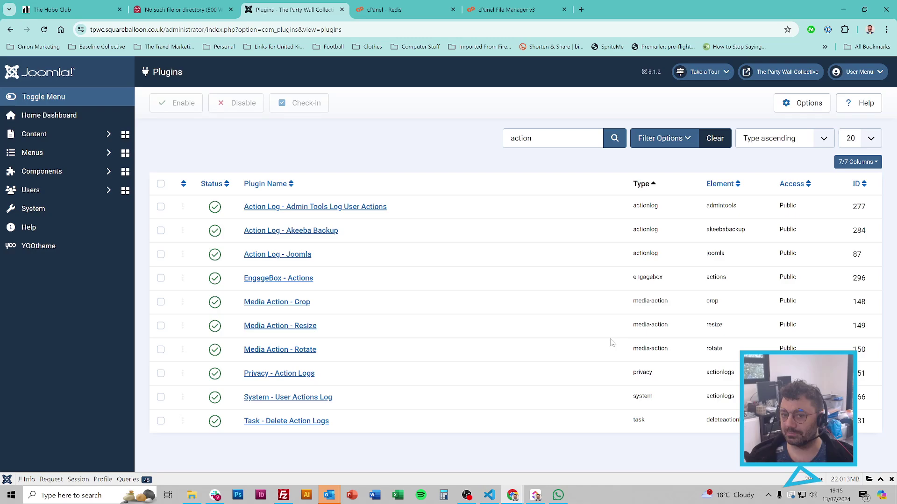
Step: Start renaming the --actionlogs folder in File Manager, placing the cursor after the dashes
{"action": "key", "text": "ctrl+5"}
{"action": "right_click", "coordinate": [205, 170]}
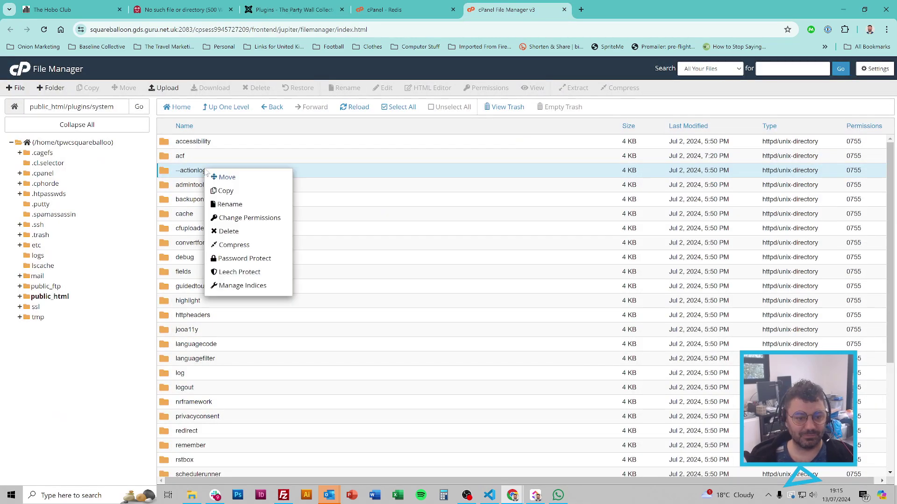
{"action": "left_click", "coordinate": [230, 204]}
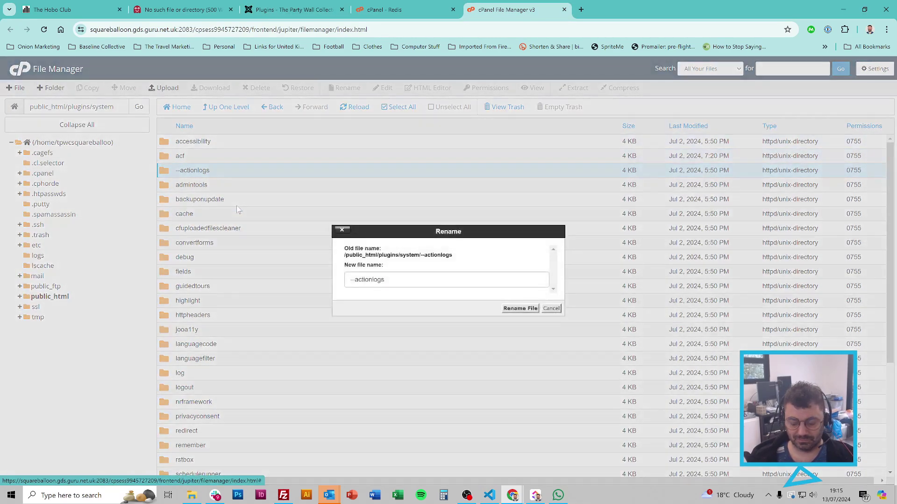
{"action": "key", "text": "Home"}
{"action": "key", "text": "Right"}
{"action": "key", "text": "Right"}
Step: Open System - User Actions Log, which errors because actionlogs.xml is missing
{"action": "left_click", "coordinate": [295, 4]}
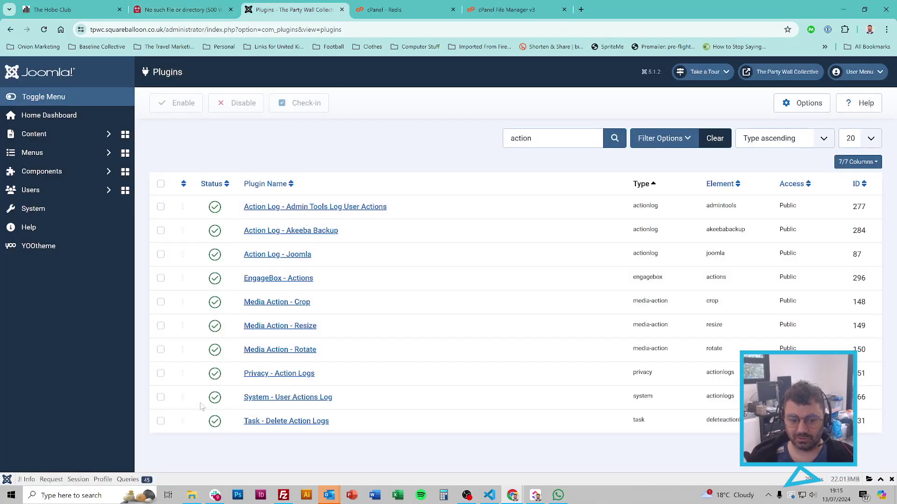
{"action": "left_click", "coordinate": [296, 401]}
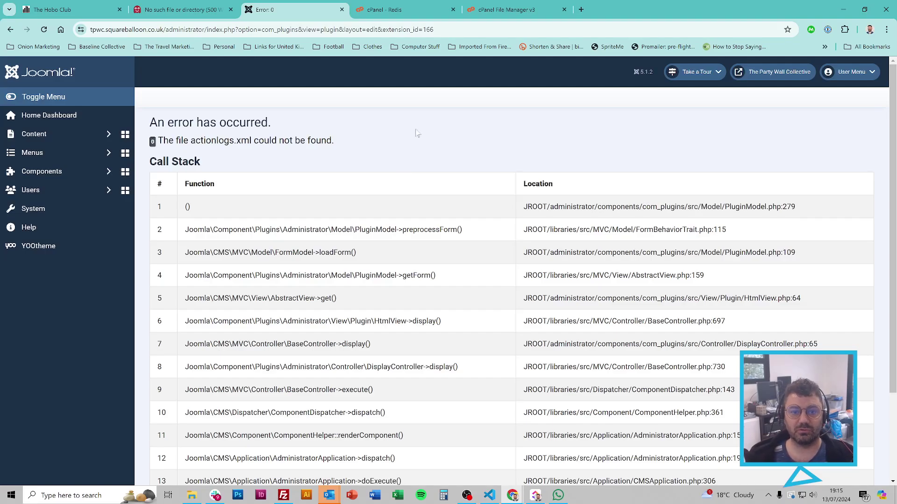
{"action": "left_click", "coordinate": [405, 10]}
{"action": "key", "text": "slash"}
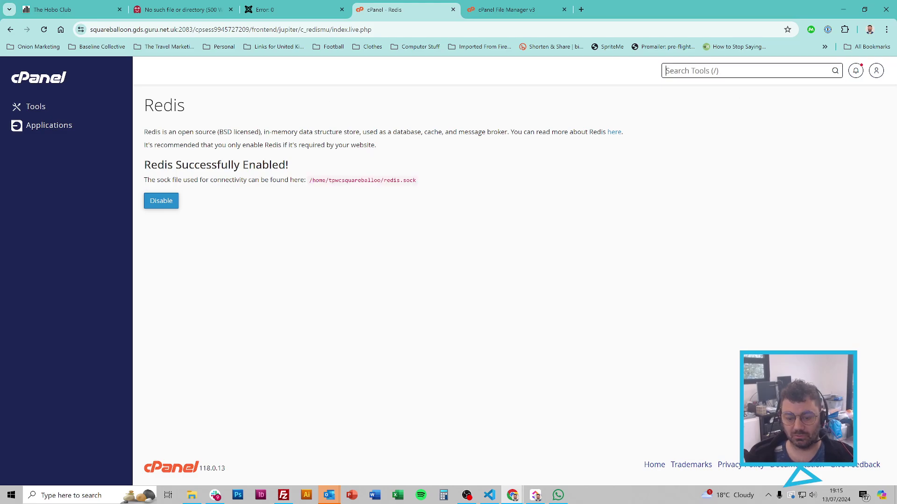
Step: Find phpMyAdmin via cPanel tool search and open the site's Joomla database
{"action": "type", "text": "phph"}
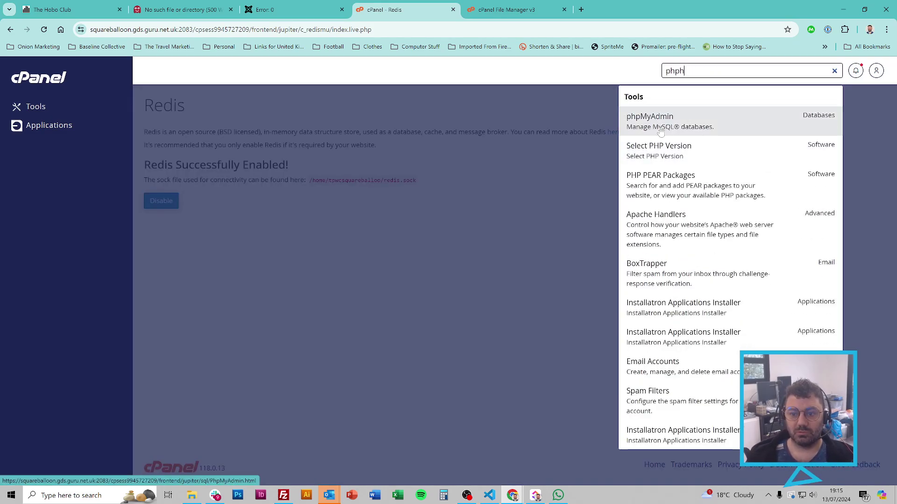
{"action": "left_click", "coordinate": [663, 123]}
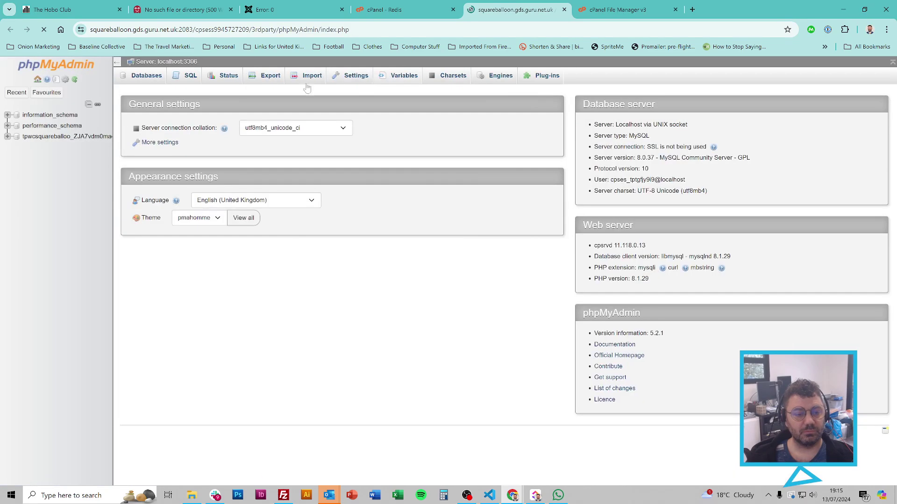
{"action": "left_click", "coordinate": [73, 138]}
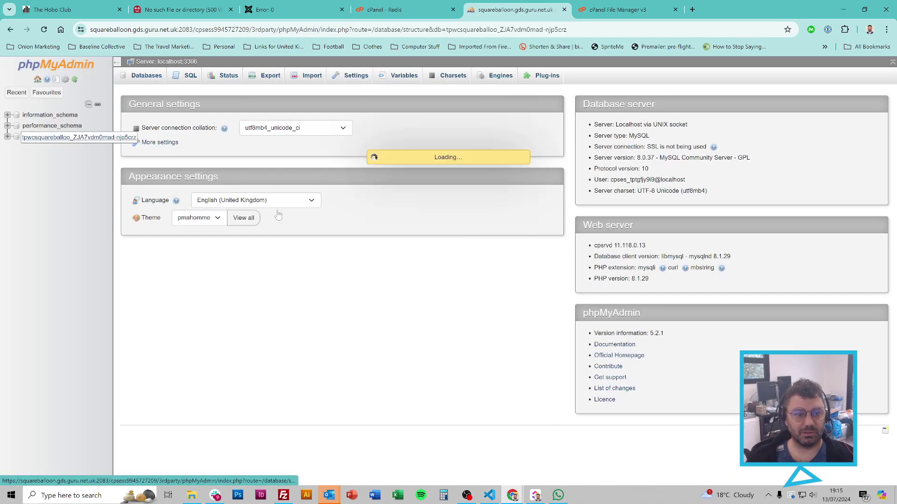
Step: Filter tables on 'exten' and browse ysts_uh2tz_extensions with its 359 rows
{"action": "type", "text": "pugi"}
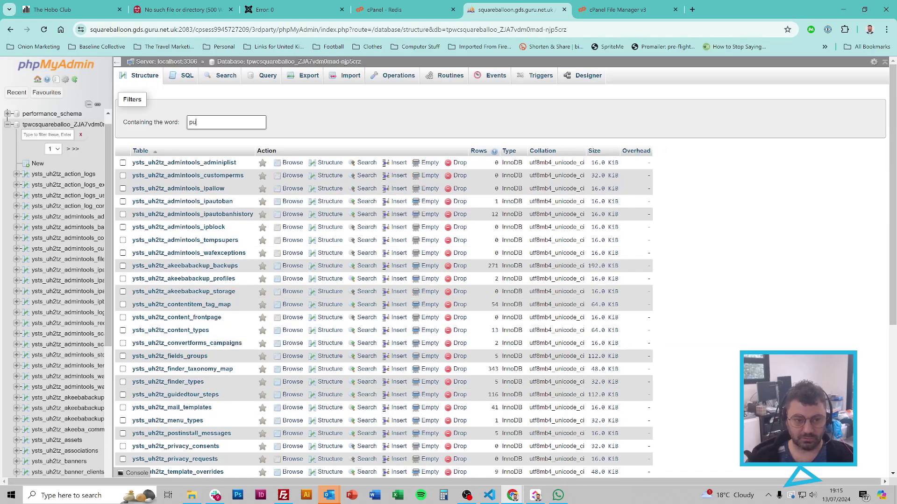
{"action": "key", "text": "BackSpace"}
{"action": "type", "text": "lug"}
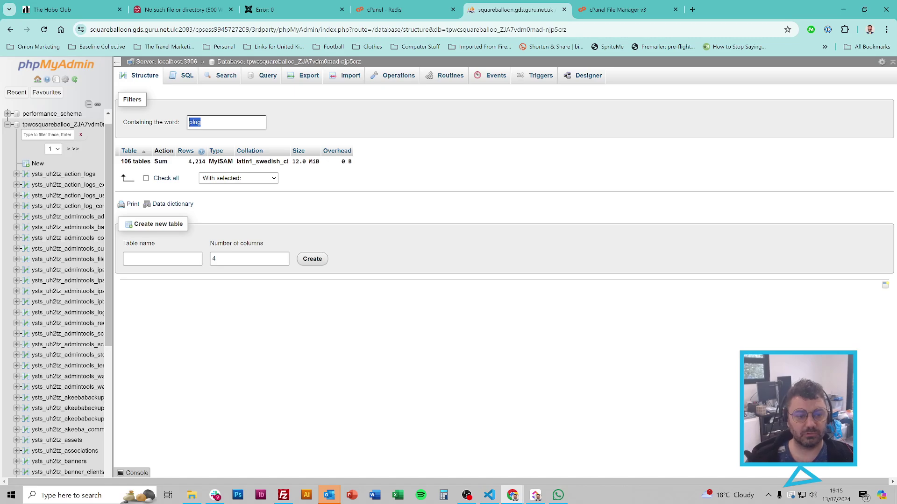
{"action": "type", "text": "exens"}
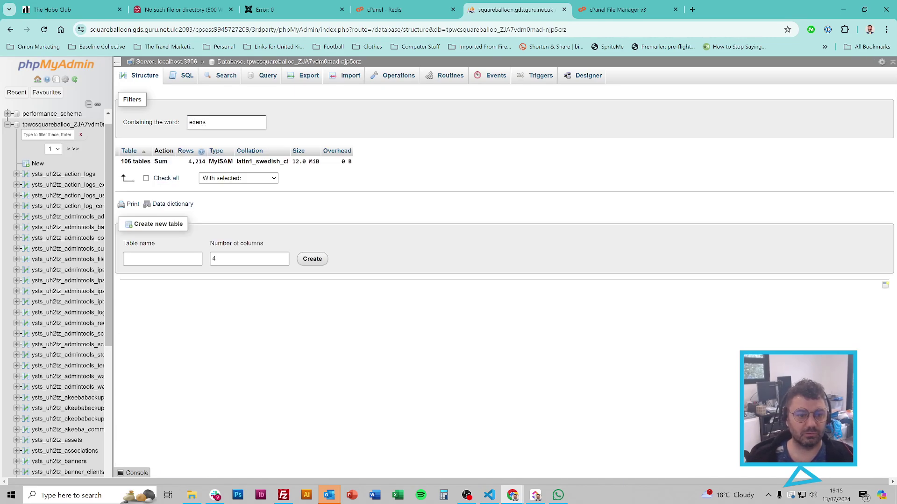
{"action": "key", "text": "BackSpace"}
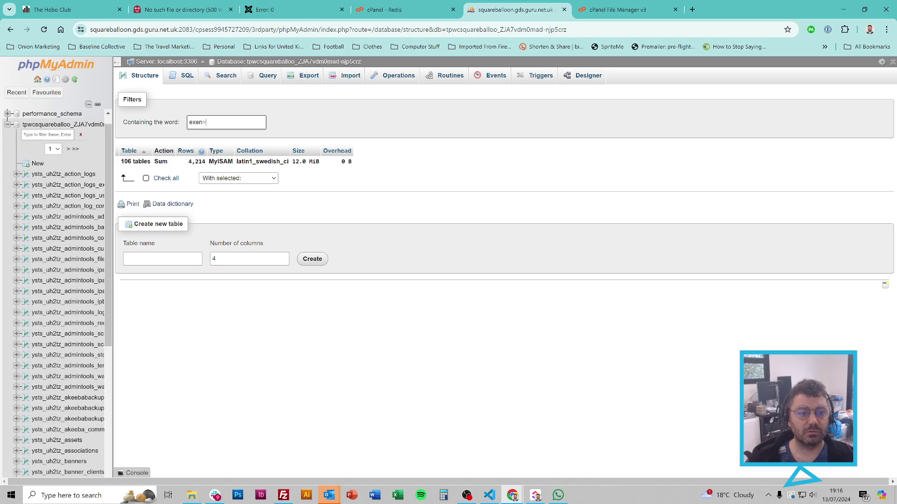
{"action": "key", "text": "BackSpace"}
{"action": "type", "text": "ten"}
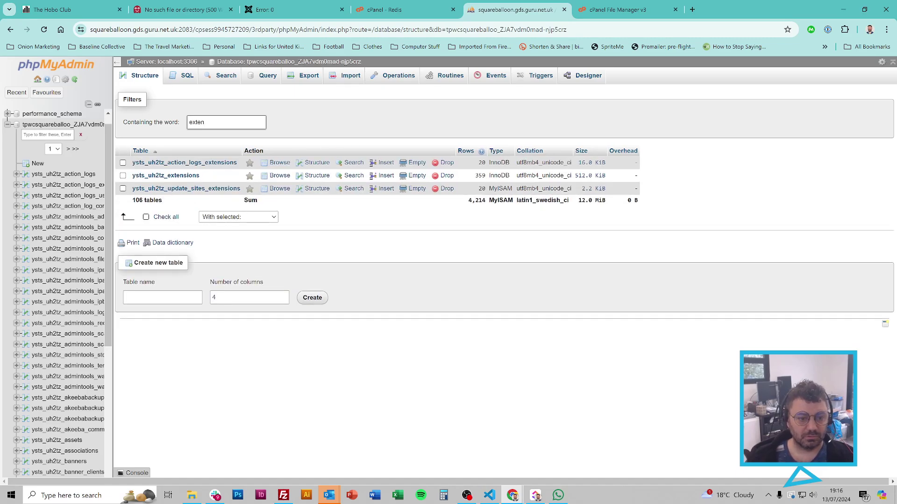
{"action": "left_click", "coordinate": [191, 176]}
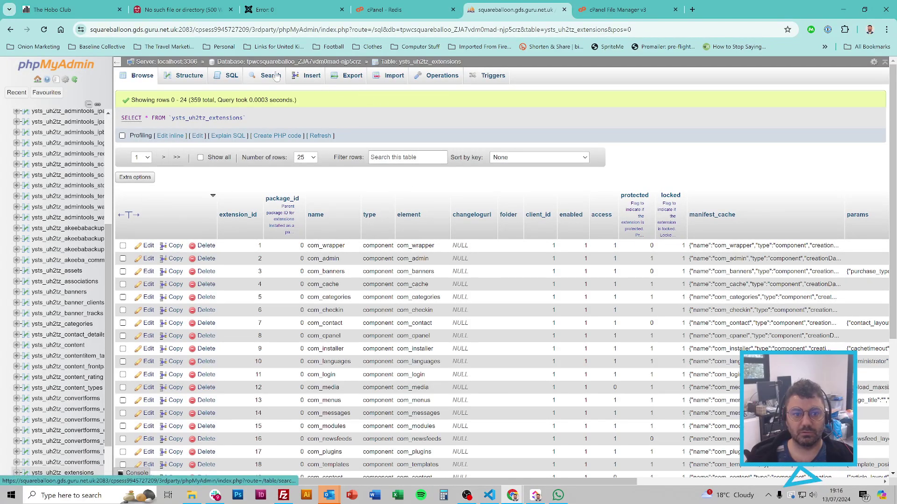
Step: Search the extensions table for the name 'akeeba'
{"action": "left_click", "coordinate": [276, 77]}
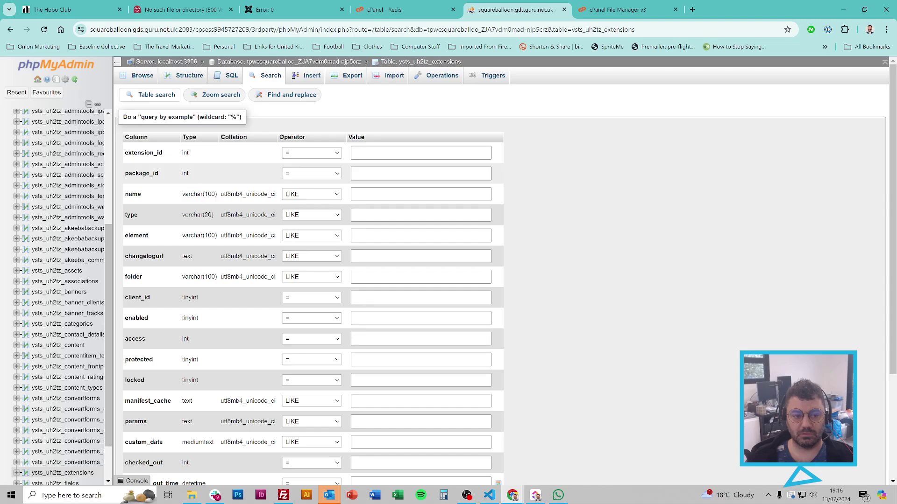
{"action": "left_click", "coordinate": [420, 194]}
{"action": "type", "text": "akeeba"}
{"action": "key", "text": "Return"}
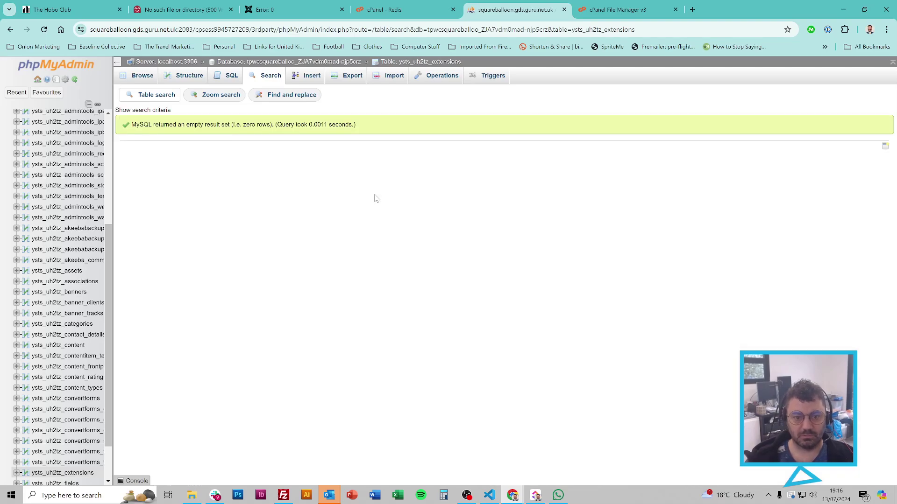
Step: Search for extension names containing 'action' anywhere to list the action log extensions
{"action": "left_click", "coordinate": [271, 78]}
{"action": "left_click", "coordinate": [420, 194]}
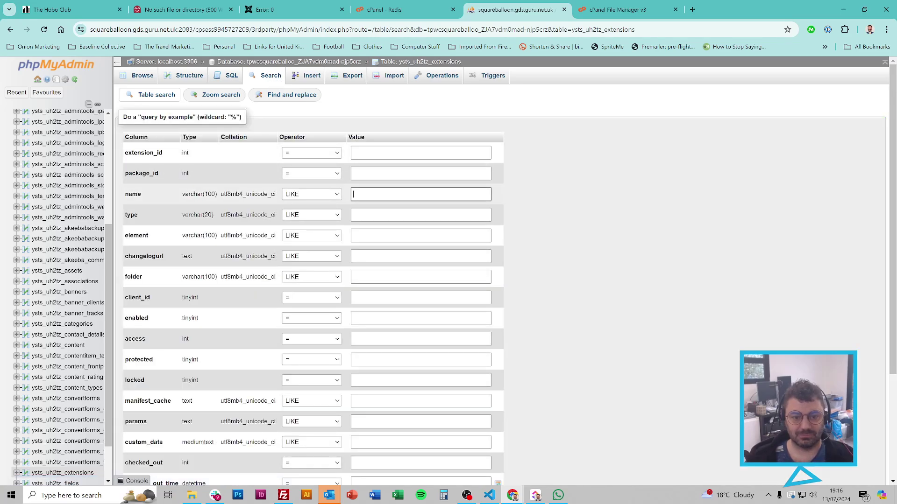
{"action": "type", "text": "action"}
{"action": "left_click", "coordinate": [327, 194]}
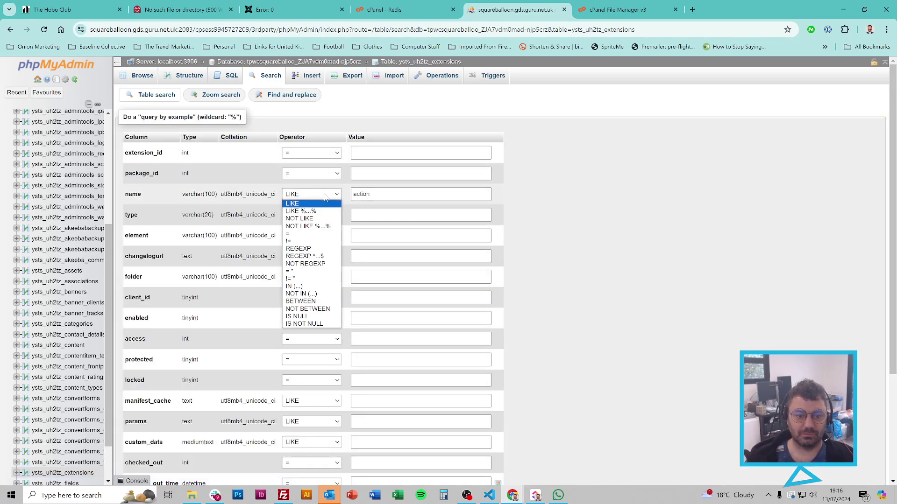
{"action": "left_click", "coordinate": [304, 206]}
{"action": "key", "text": "alt+Down"}
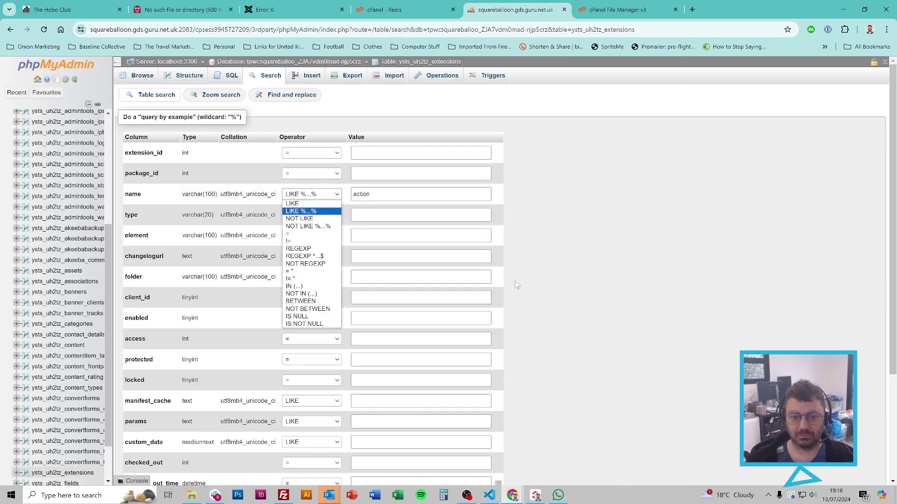
{"action": "key", "text": "Return"}
{"action": "left_click", "coordinate": [439, 195]}
{"action": "key", "text": "Return"}
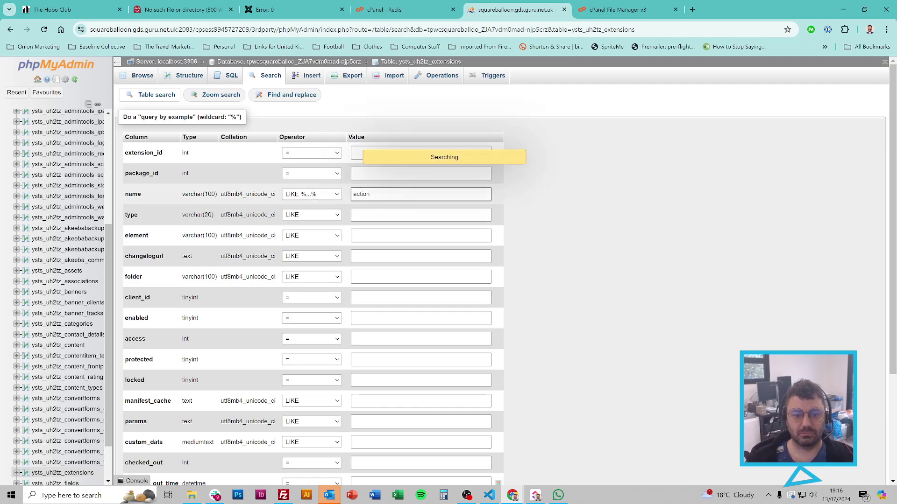
{"action": "scroll", "coordinate": [620, 221], "scroll_direction": "down", "scroll_amount": 1}
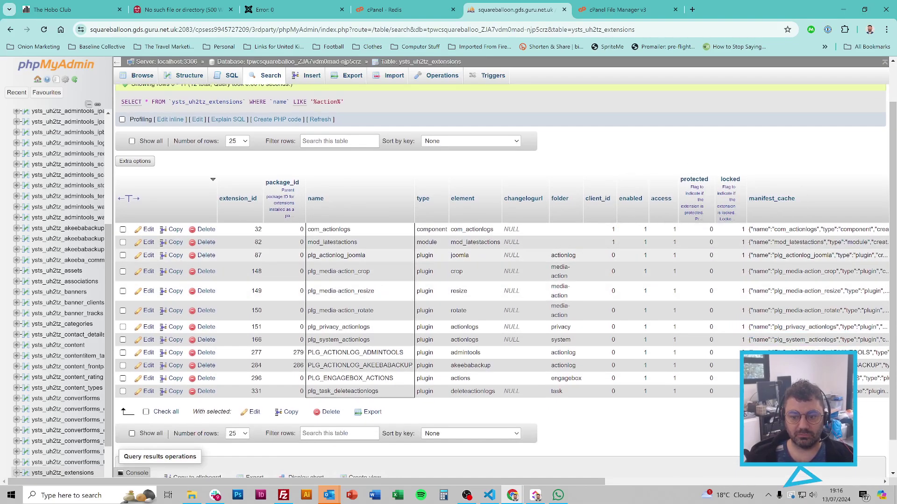
Step: Change the enabled value of row 87, plg_actionlog_joomla, from 1 to 0
{"action": "double_click", "coordinate": [643, 257]}
{"action": "left_click", "coordinate": [594, 254]}
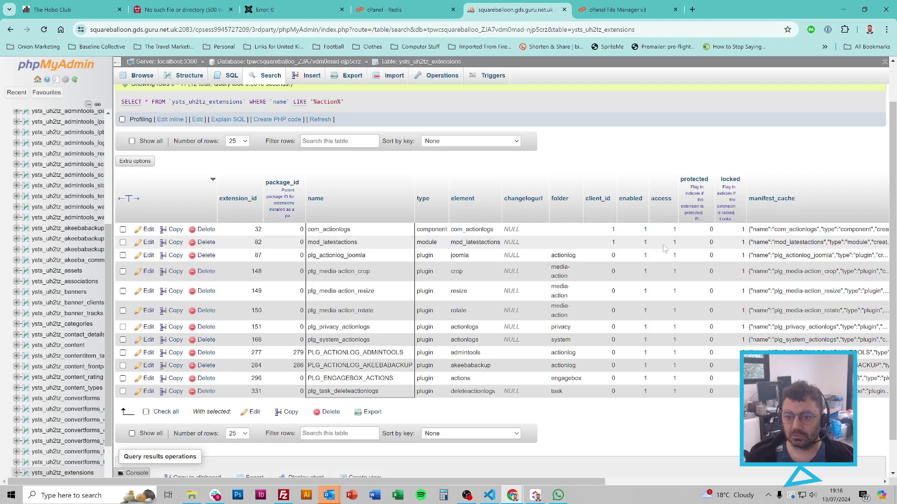
{"action": "double_click", "coordinate": [641, 255]}
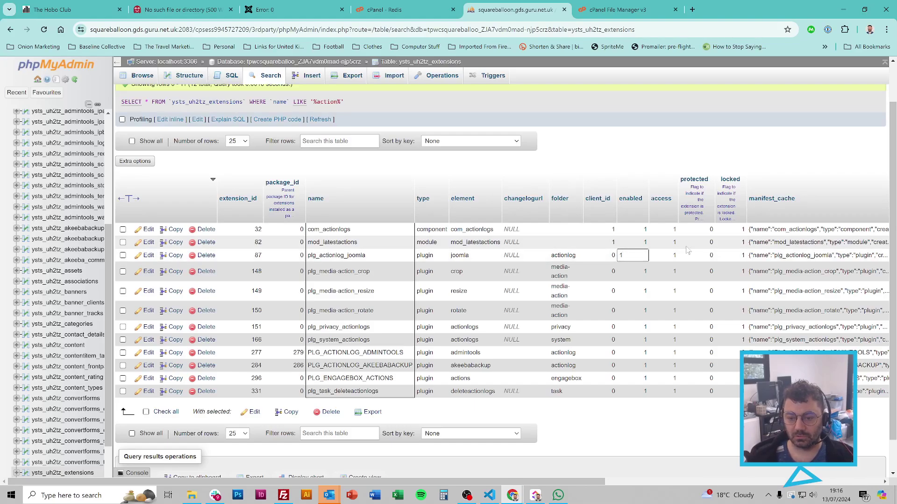
{"action": "key", "text": "BackSpace"}
{"action": "type", "text": "0"}
{"action": "key", "text": "Return"}
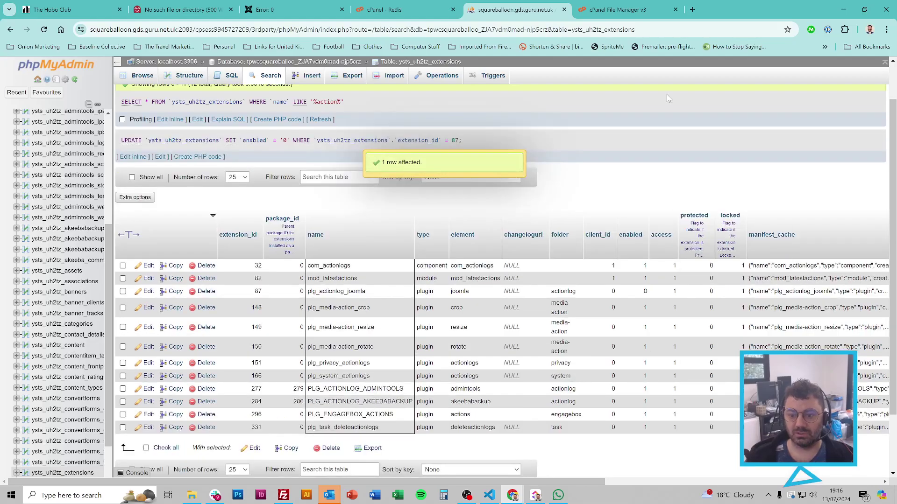
Step: Remove the leading '--' so the folder is named actionlogs again
{"action": "left_click", "coordinate": [388, 8]}
{"action": "left_click", "coordinate": [608, 5]}
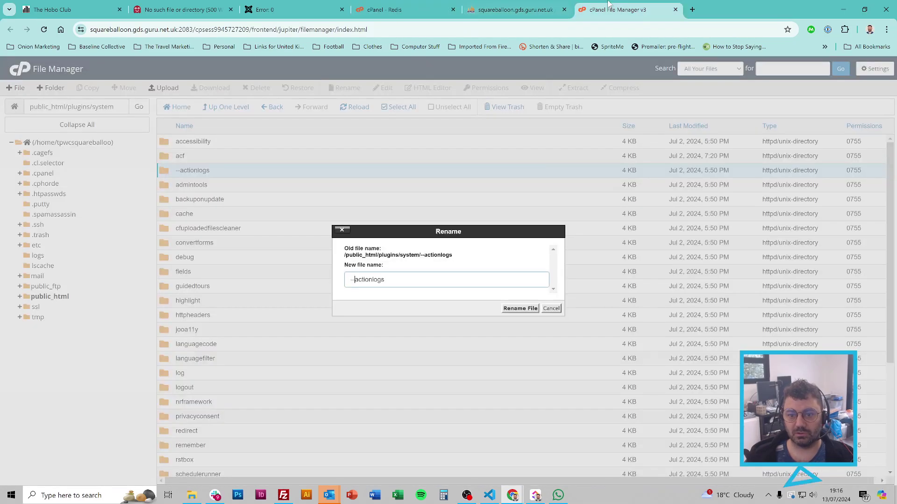
{"action": "key", "text": "Delete"}
{"action": "key", "text": "Delete"}
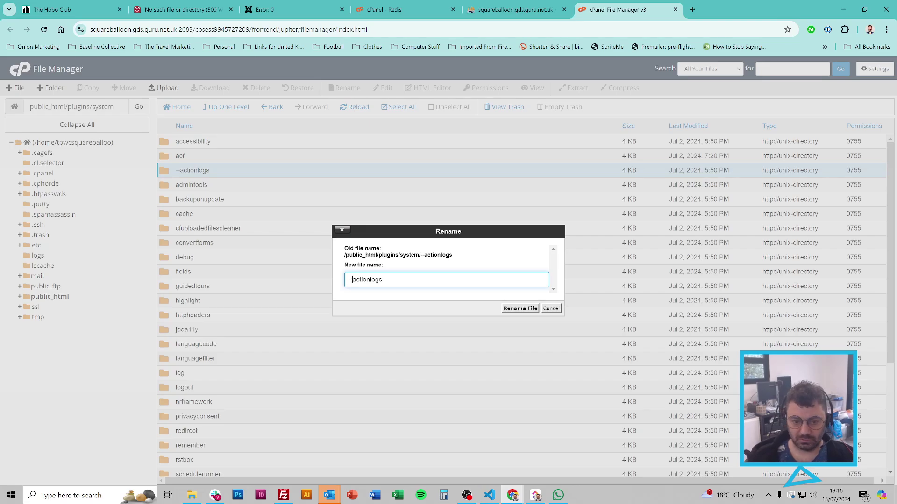
{"action": "left_click", "coordinate": [508, 309]}
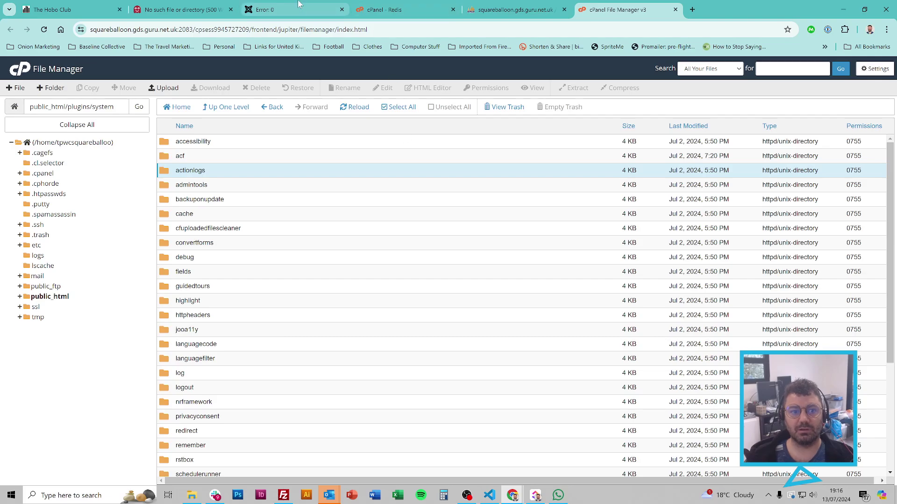
Step: Reload the Joomla admin page to confirm the User Actions Log plugin settings open
{"action": "left_click", "coordinate": [282, 6]}
{"action": "key", "text": "F5"}
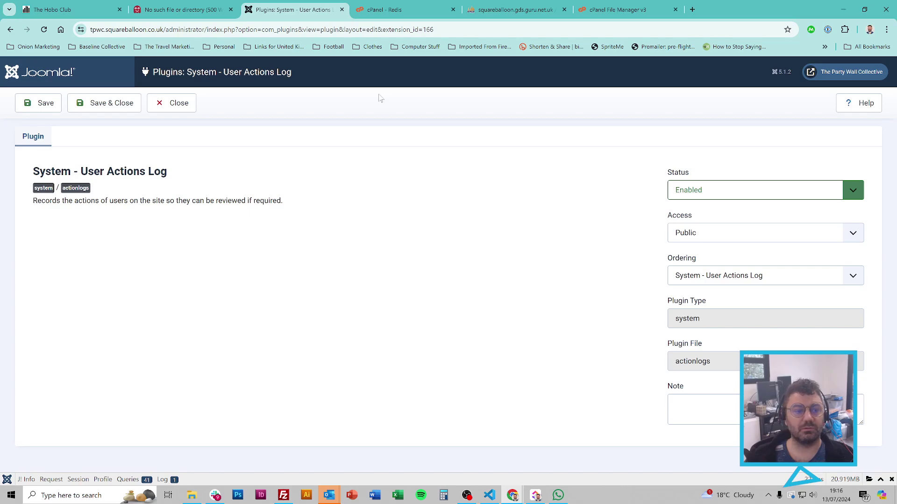
{"action": "left_click", "coordinate": [596, 5]}
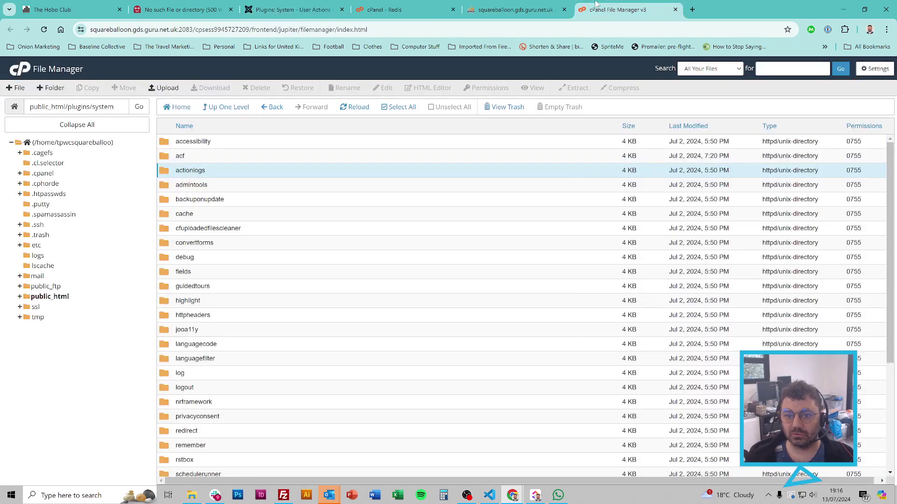
{"action": "left_click", "coordinate": [514, 9]}
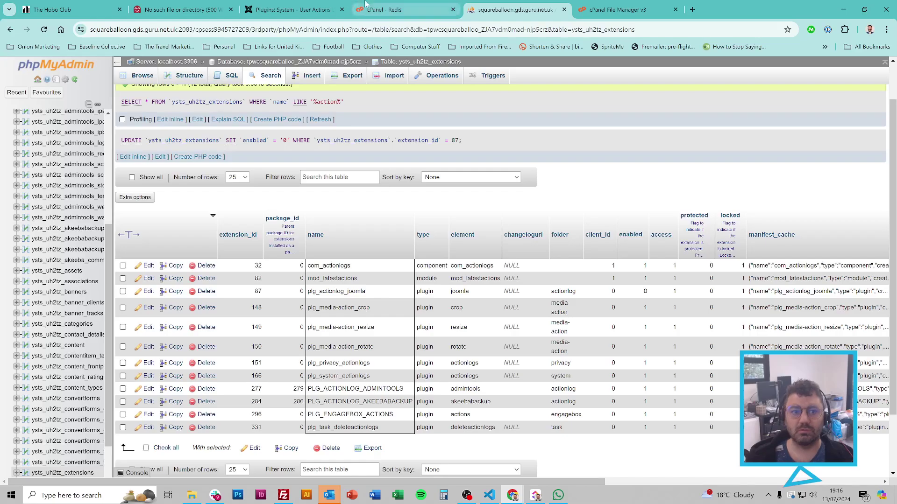
{"action": "left_click", "coordinate": [293, 10]}
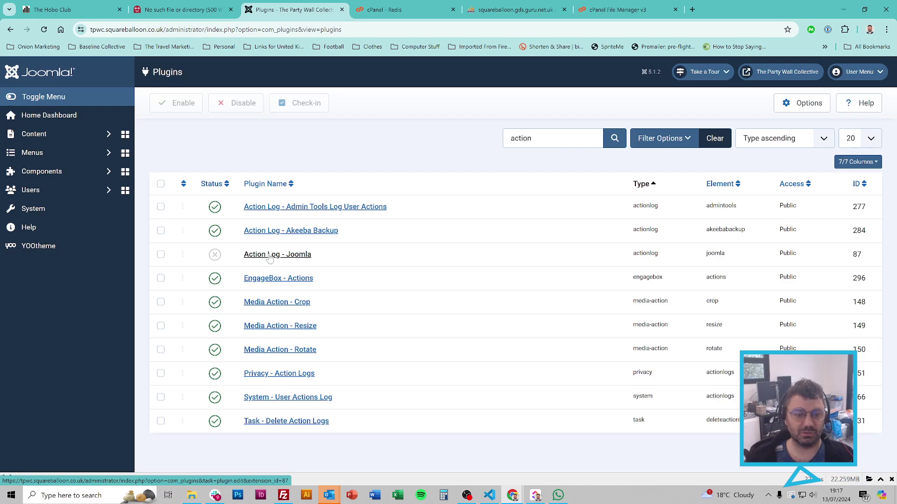
Step: Set the Action Log - Joomla plugin's Status to Enabled and Save & Close
{"action": "left_click", "coordinate": [270, 255]}
{"action": "left_click", "coordinate": [688, 191]}
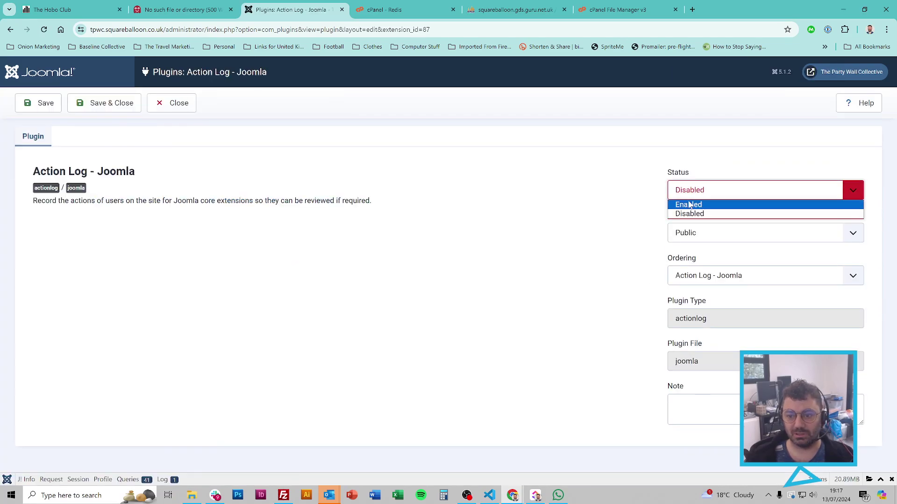
{"action": "left_click", "coordinate": [689, 206]}
{"action": "left_click", "coordinate": [113, 101]}
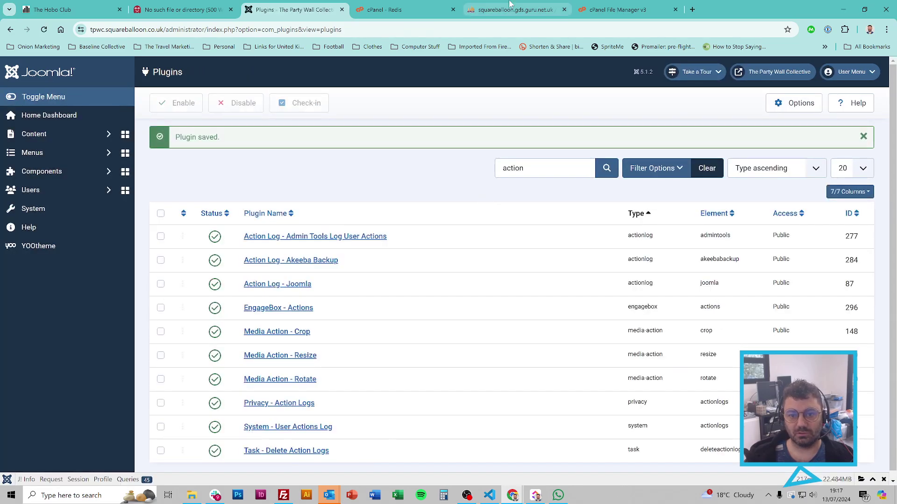
{"action": "left_click", "coordinate": [510, 4]}
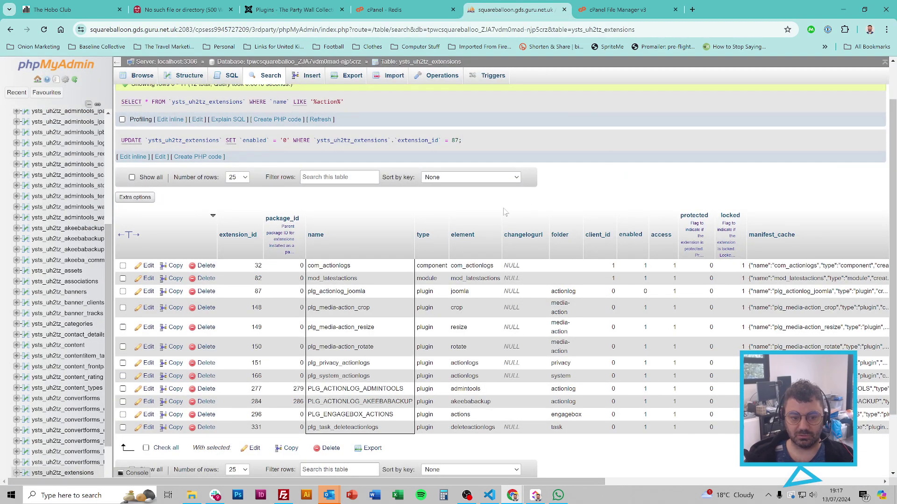
Step: Search the extensions table for names LIKE %action% to check plg_actionlog_joomla, then close phpMyAdmin
{"action": "key", "text": "F5"}
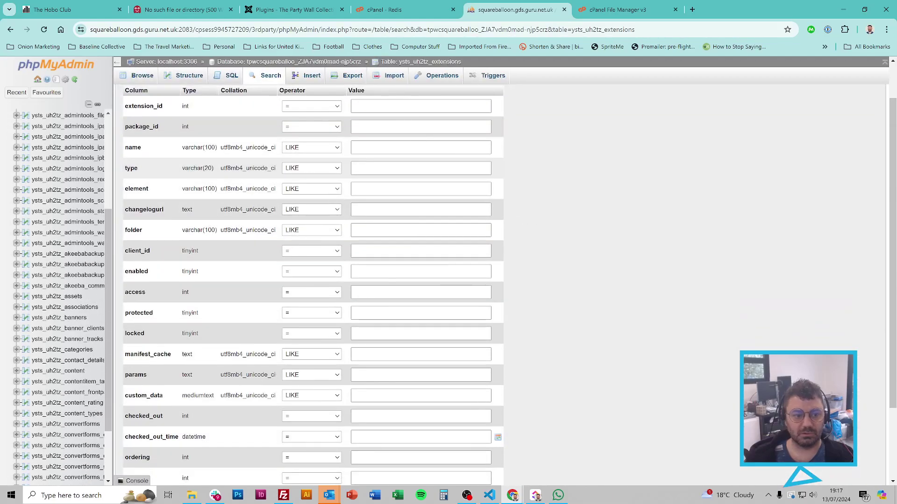
{"action": "left_click", "coordinate": [311, 147]}
{"action": "left_click", "coordinate": [301, 165]}
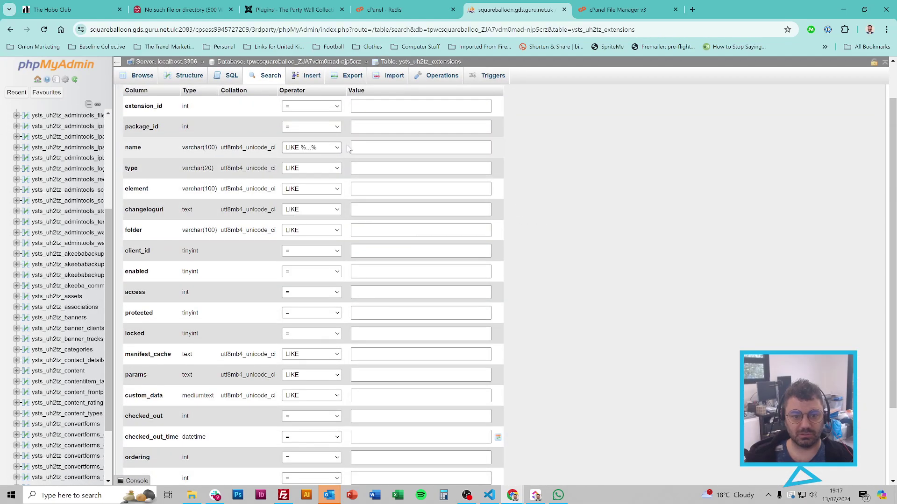
{"action": "left_click", "coordinate": [398, 145]}
{"action": "type", "text": "action"}
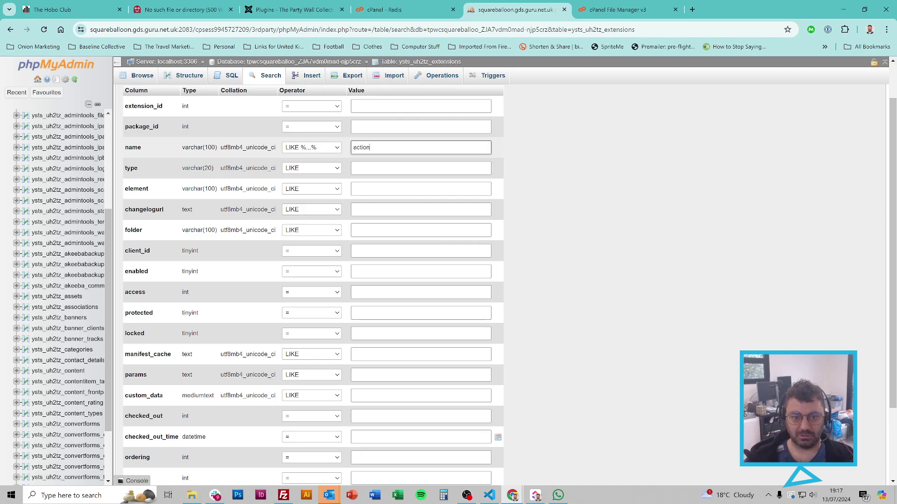
{"action": "key", "text": "Return"}
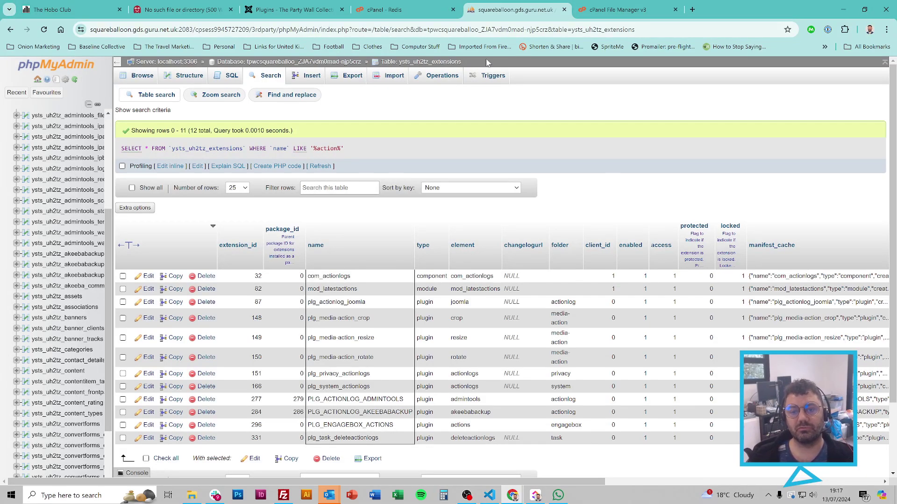
{"action": "left_click", "coordinate": [564, 10]}
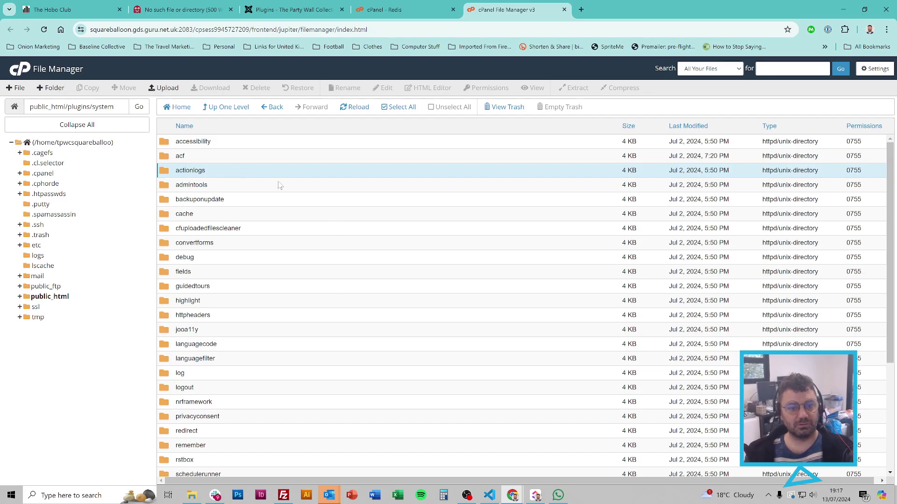
Step: Reopen cPanel File Manager through a 'file man' tool search
{"action": "left_click", "coordinate": [564, 9]}
{"action": "left_click", "coordinate": [526, 203]}
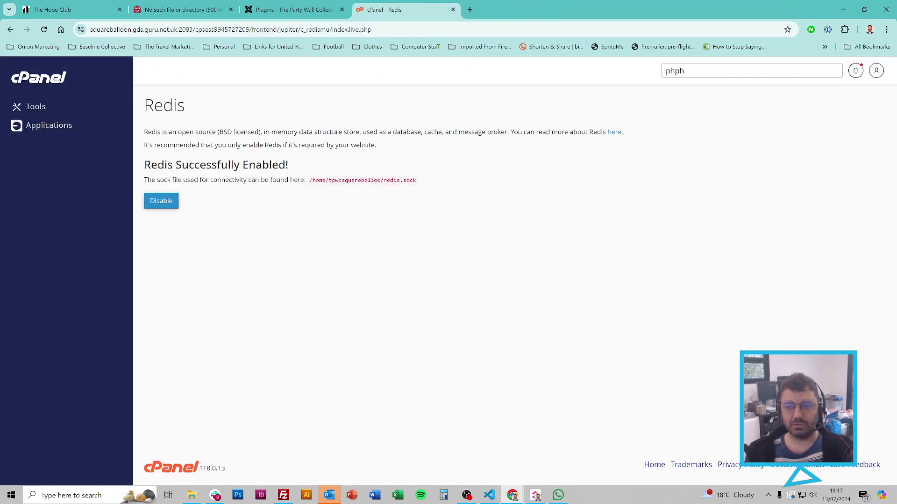
{"action": "left_click", "coordinate": [701, 71]}
{"action": "double_click", "coordinate": [675, 71]}
{"action": "type", "text": "file man"}
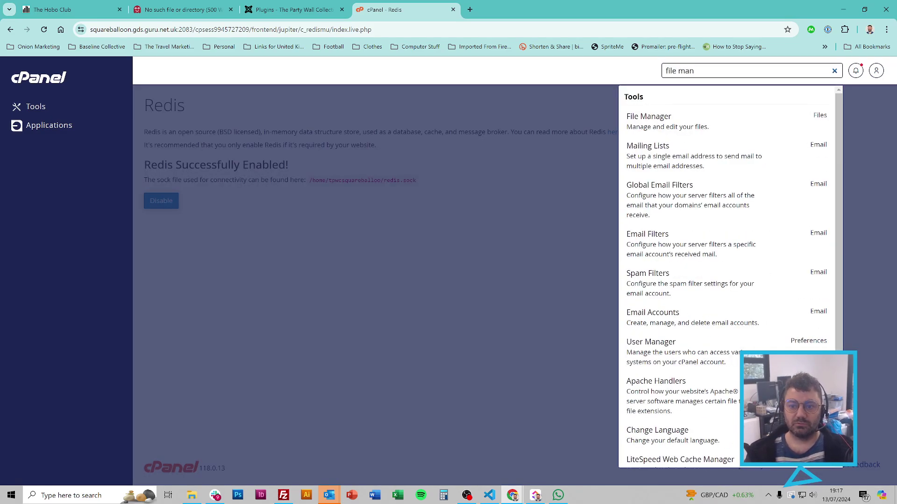
{"action": "left_click", "coordinate": [685, 114]}
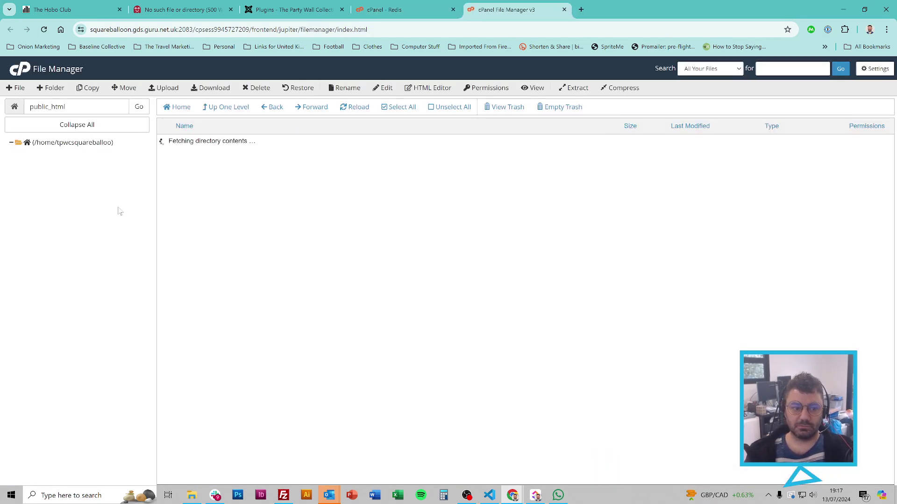
Step: Open configuration.php in the File Manager code editor
{"action": "scroll", "coordinate": [326, 253], "scroll_direction": "down", "scroll_amount": 5}
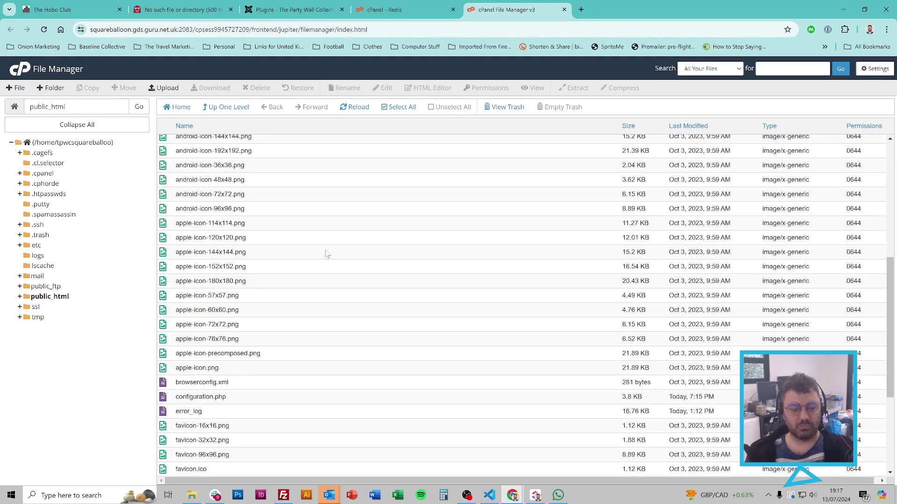
{"action": "right_click", "coordinate": [215, 398]}
{"action": "left_click", "coordinate": [236, 429]}
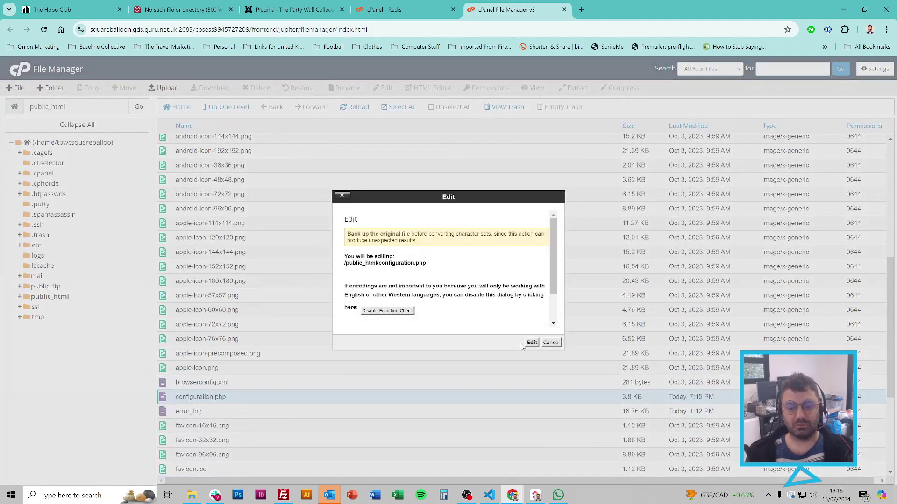
{"action": "left_click", "coordinate": [532, 342]}
{"action": "left_click", "coordinate": [165, 206]}
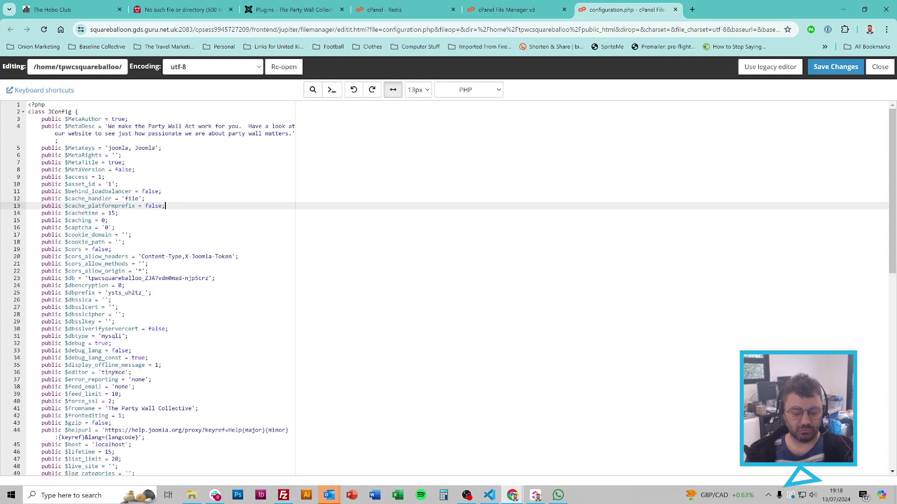
Step: Change error_reporting from none to maximum, save, and reload the site to check it
{"action": "key", "text": "ctrl+f"}
{"action": "type", "text": "error"}
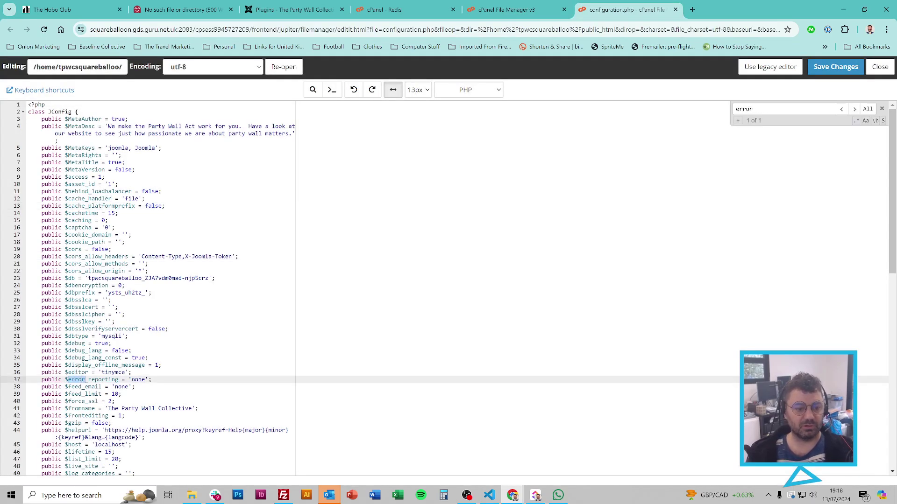
{"action": "double_click", "coordinate": [138, 380]}
{"action": "type", "text": "maximum"}
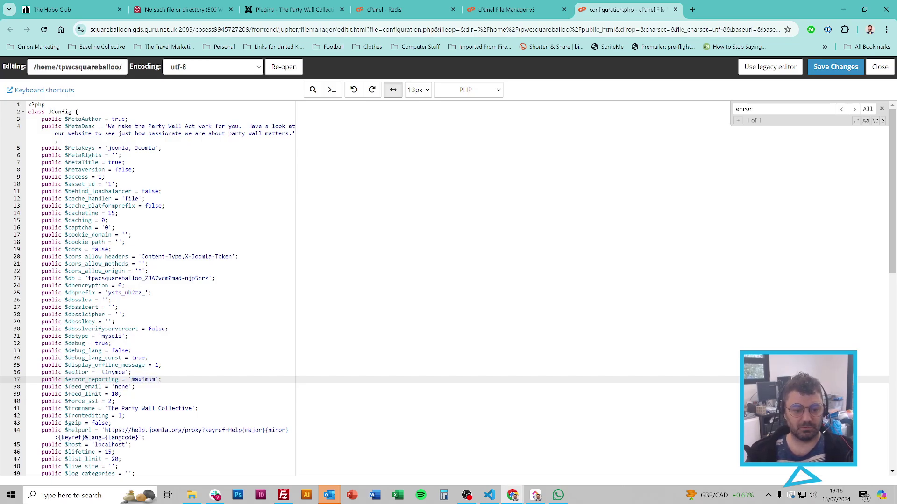
{"action": "left_click", "coordinate": [836, 67]}
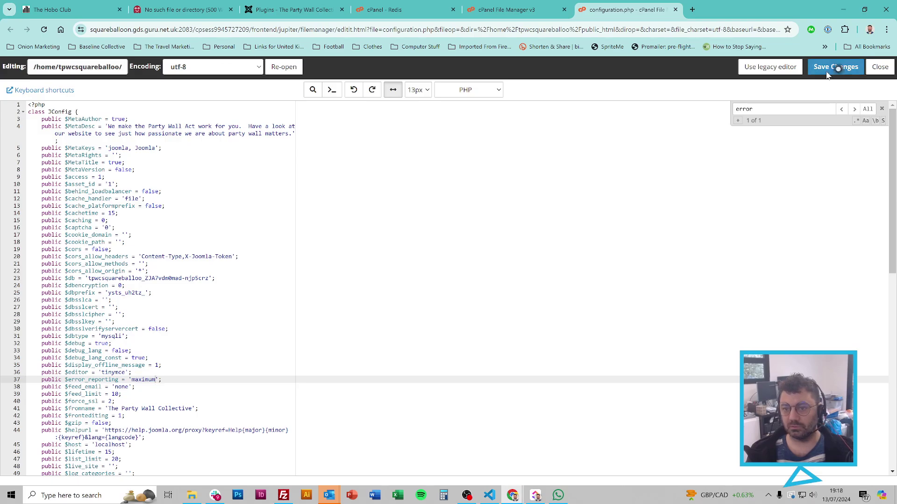
{"action": "left_click", "coordinate": [180, 10]}
{"action": "key", "text": "F5"}
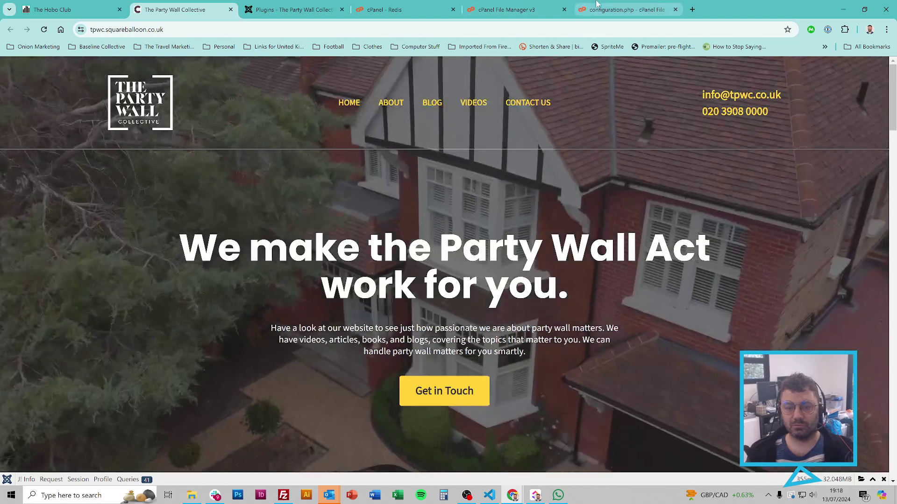
Step: Append '--' after redis.sock in the session Redis socket path and save configuration.php
{"action": "left_click", "coordinate": [626, 9]}
{"action": "scroll", "coordinate": [448, 280], "scroll_direction": "down", "scroll_amount": 4}
{"action": "key", "text": "ctrl+f"}
{"action": "type", "text": "redis"}
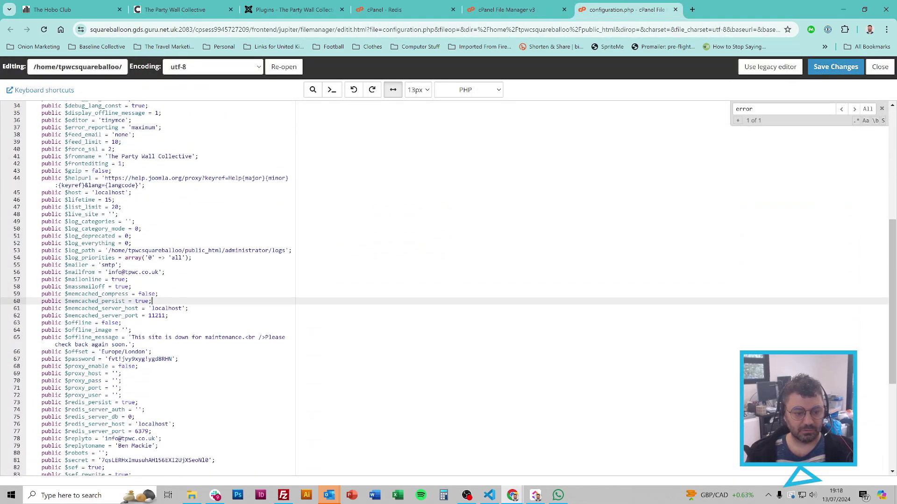
{"action": "key", "text": "Return"}
{"action": "key", "text": "Return"}
{"action": "key", "text": "Return"}
{"action": "key", "text": "Return"}
{"action": "key", "text": "Return"}
{"action": "key", "text": "Return"}
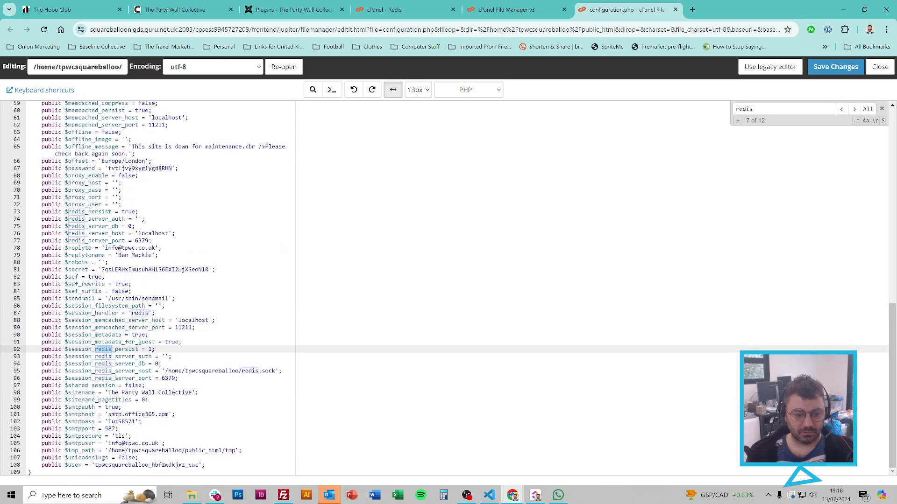
{"action": "left_click", "coordinate": [162, 363]}
{"action": "left_click", "coordinate": [273, 371]}
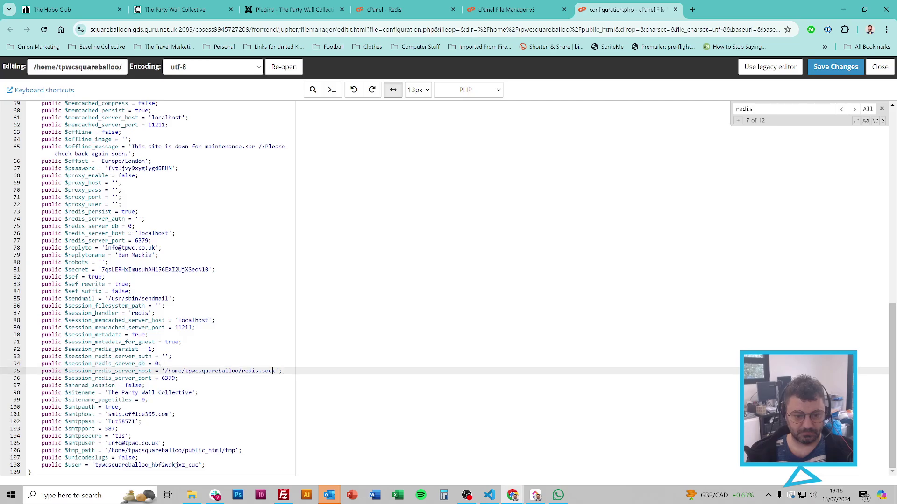
{"action": "type", "text": "--"}
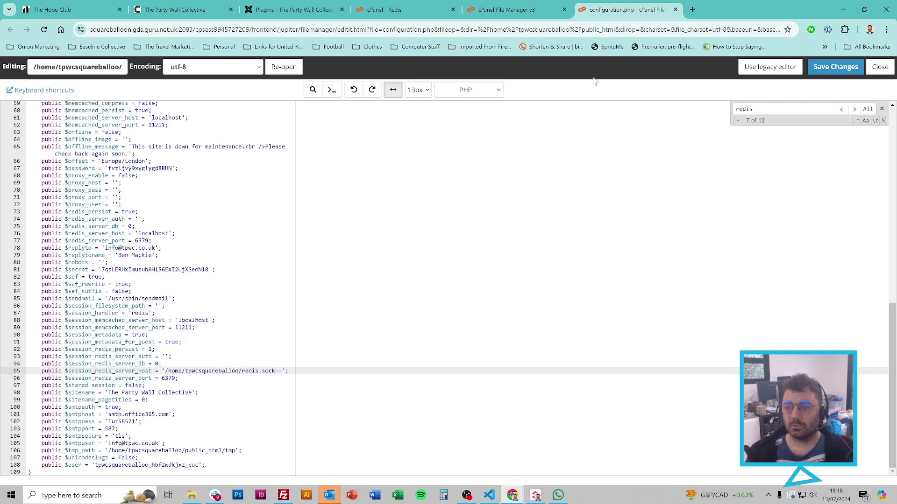
{"action": "left_click", "coordinate": [836, 66]}
{"action": "left_click", "coordinate": [175, 9]}
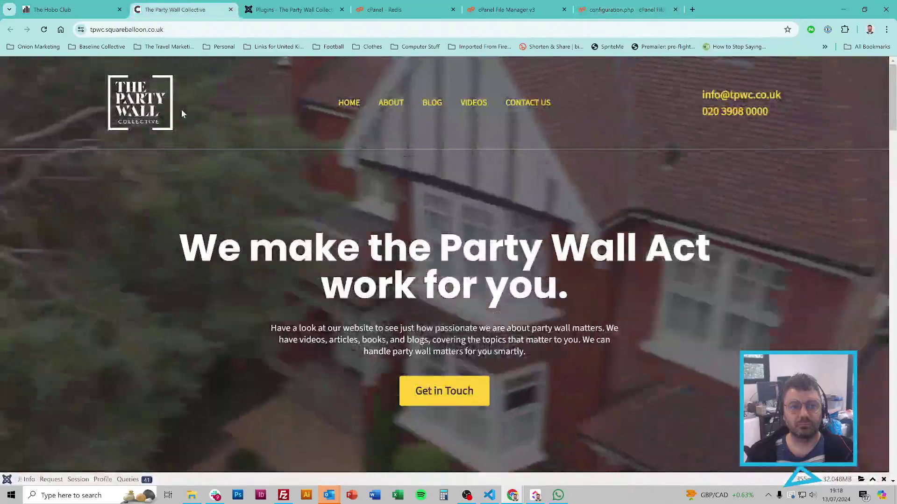
Step: Read the RedisException 'No such file or directory' 500 error, then go back to the editor
{"action": "scroll", "coordinate": [187, 273], "scroll_direction": "down", "scroll_amount": 1}
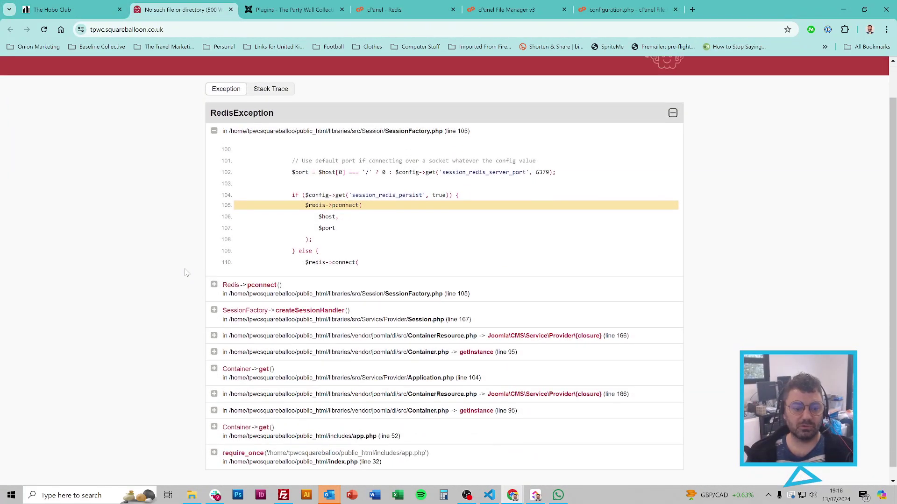
{"action": "scroll", "coordinate": [187, 273], "scroll_direction": "up", "scroll_amount": 1}
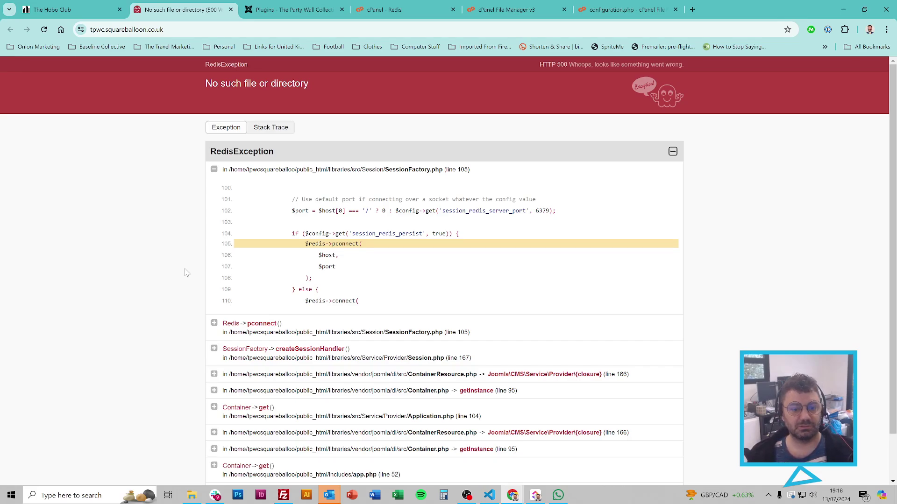
{"action": "left_click", "coordinate": [603, 6]}
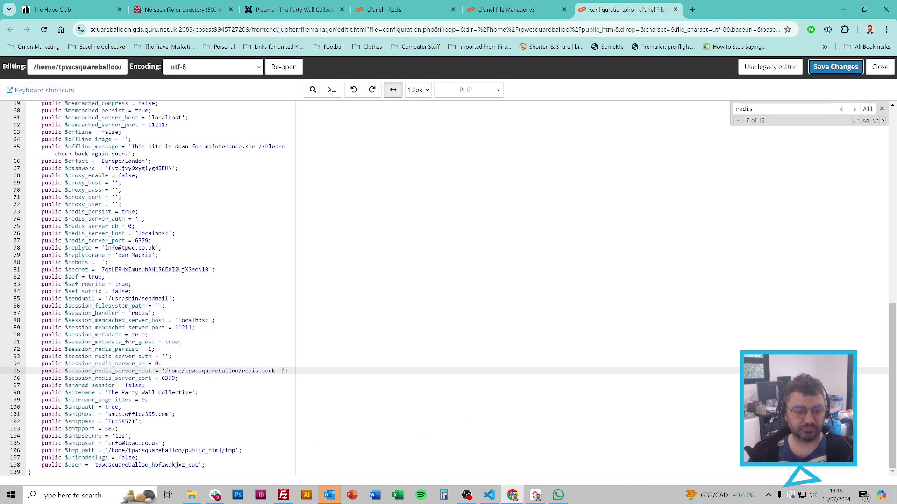
Step: Remove the added dashes from the Redis socket path, save with Ctrl+S, and close the editor
{"action": "left_click", "coordinate": [280, 371]}
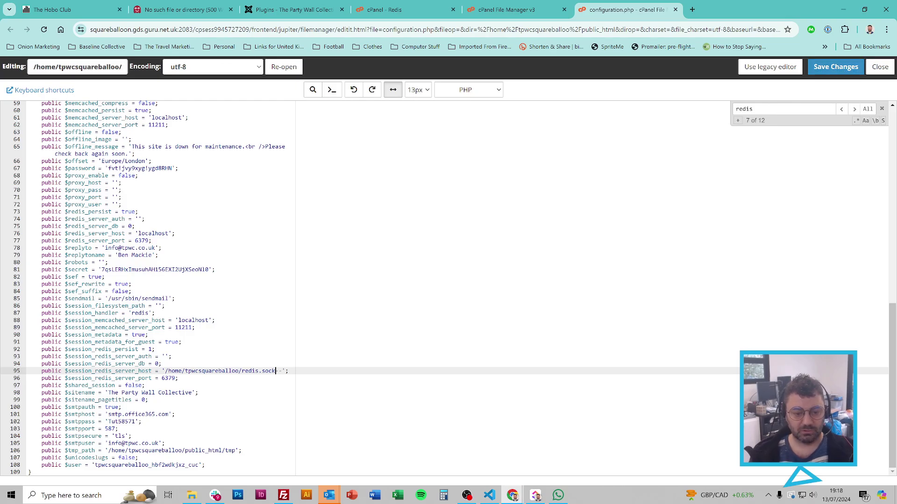
{"action": "key", "text": "ctrl+s"}
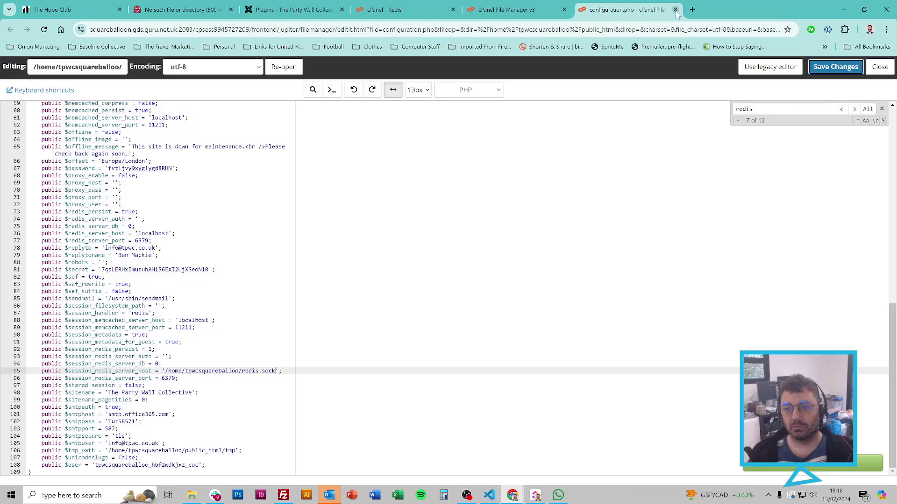
{"action": "left_click", "coordinate": [676, 10]}
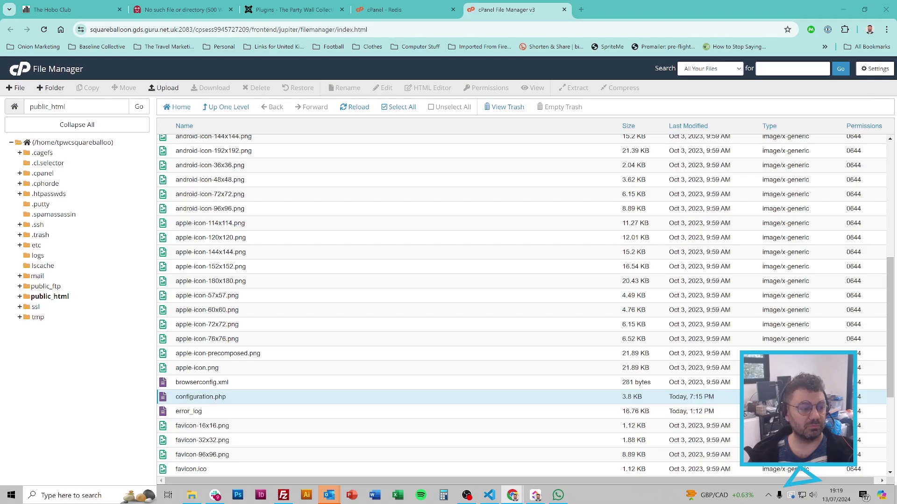
Step: Open cPanel's PHP Selector via a 'php' tool search and reload the live site
{"action": "left_click", "coordinate": [564, 9]}
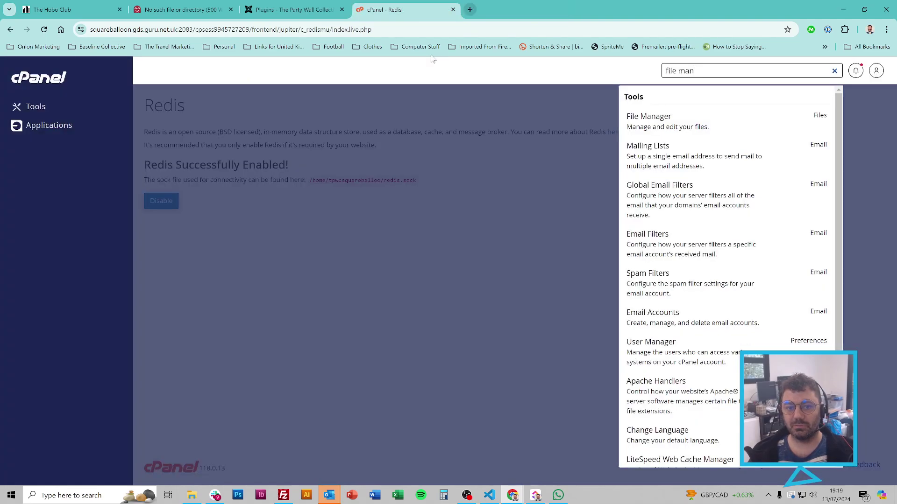
{"action": "key", "text": "ctrl+shift+Left"}
{"action": "key", "text": "ctrl+shift+Left"}
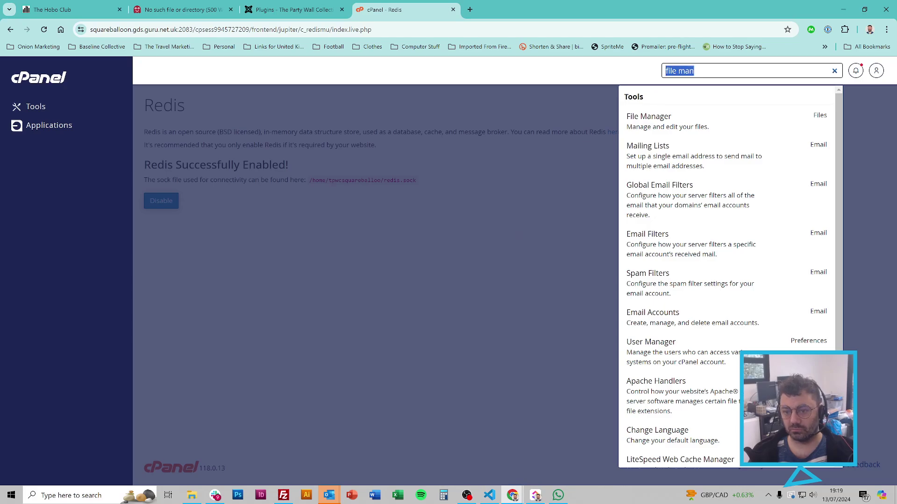
{"action": "type", "text": "php"}
{"action": "left_click", "coordinate": [679, 168]}
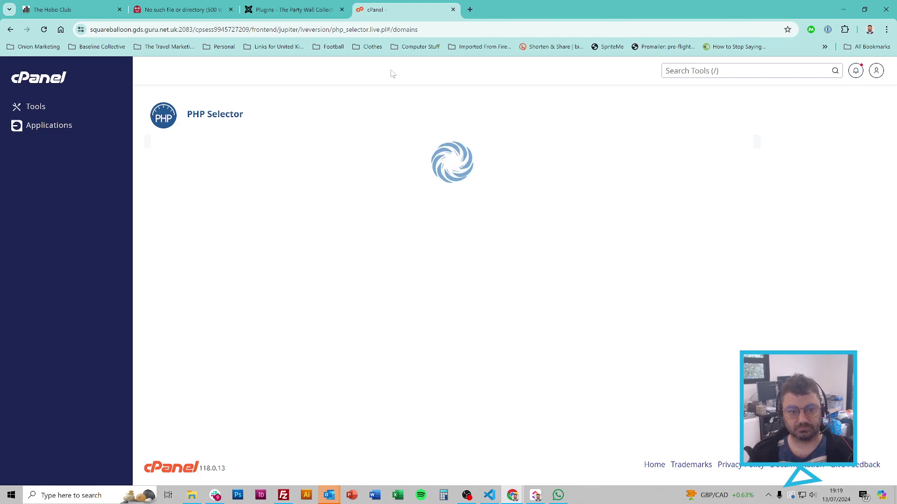
{"action": "left_click", "coordinate": [179, 10]}
{"action": "key", "text": "F5"}
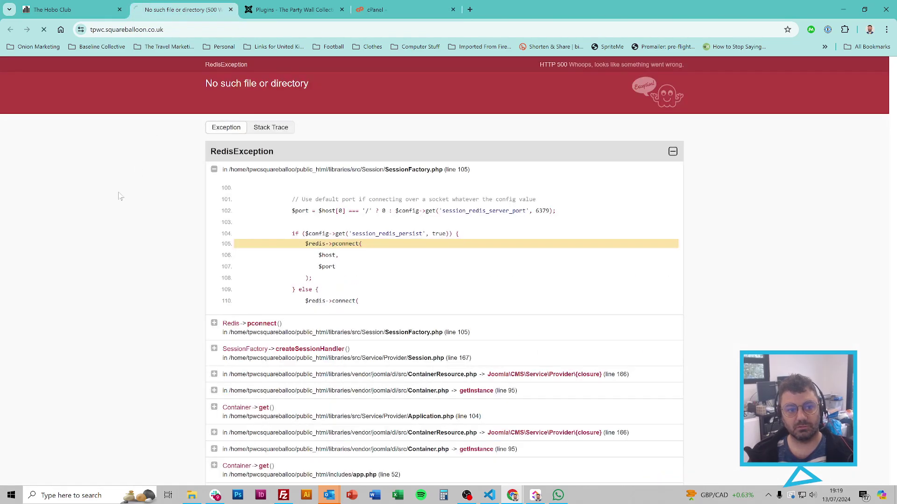
Step: Switch the current PHP version from 8.2 to 5.6 and apply it
{"action": "left_click", "coordinate": [406, 9]}
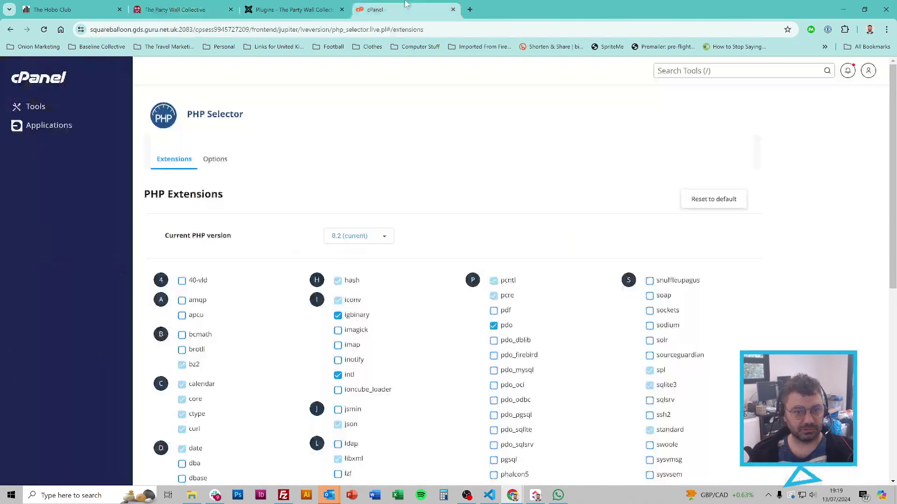
{"action": "left_click", "coordinate": [368, 237]}
{"action": "scroll", "coordinate": [373, 292], "scroll_direction": "down", "scroll_amount": 1}
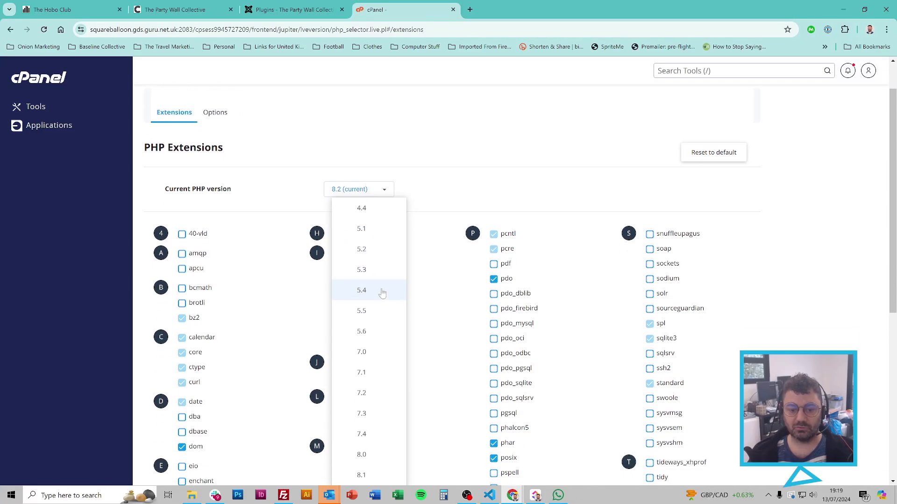
{"action": "left_click", "coordinate": [373, 332]}
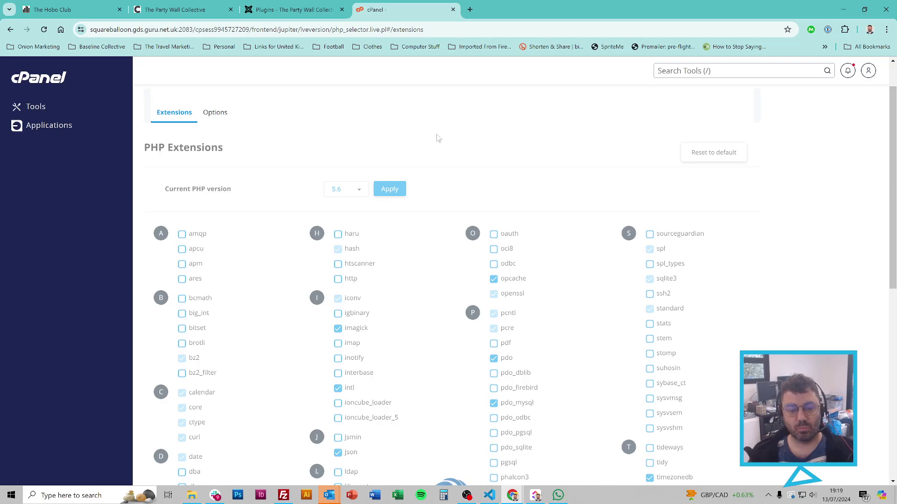
{"action": "left_click", "coordinate": [175, 5]}
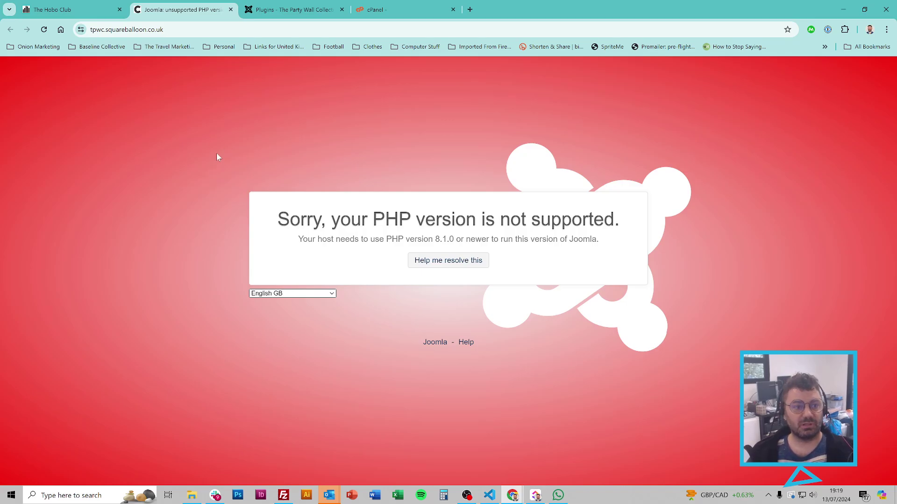
Step: After reading the 'requires PHP 8.1.0 or newer' message, select and apply PHP 8.3
{"action": "triple_click", "coordinate": [340, 238]}
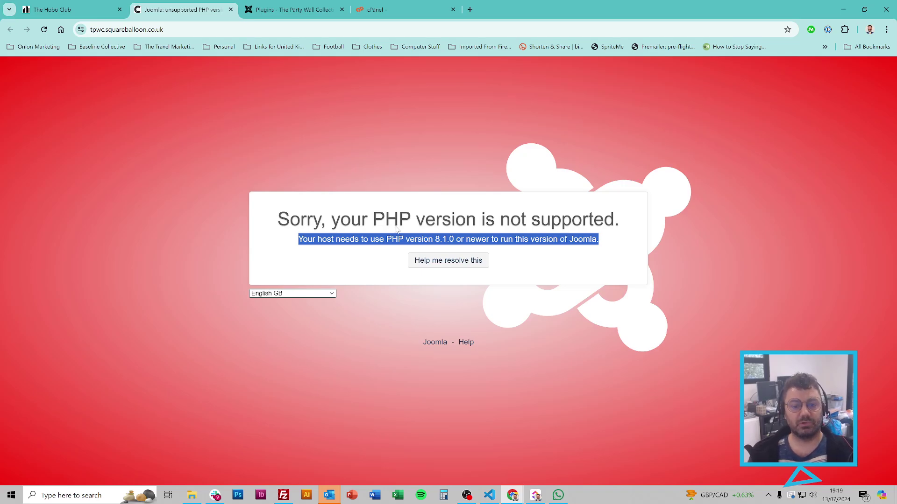
{"action": "double_click", "coordinate": [365, 239]}
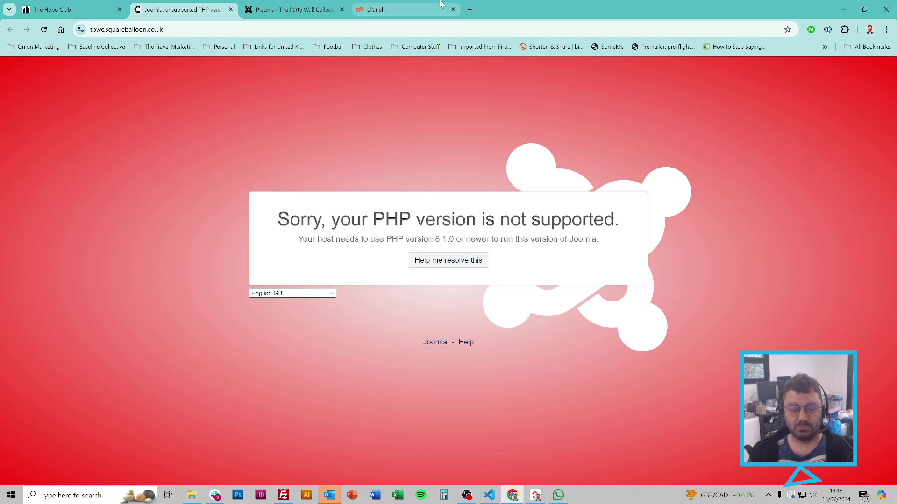
{"action": "left_click", "coordinate": [383, 9]}
{"action": "left_click", "coordinate": [369, 199]}
{"action": "scroll", "coordinate": [369, 280], "scroll_direction": "down", "scroll_amount": 2}
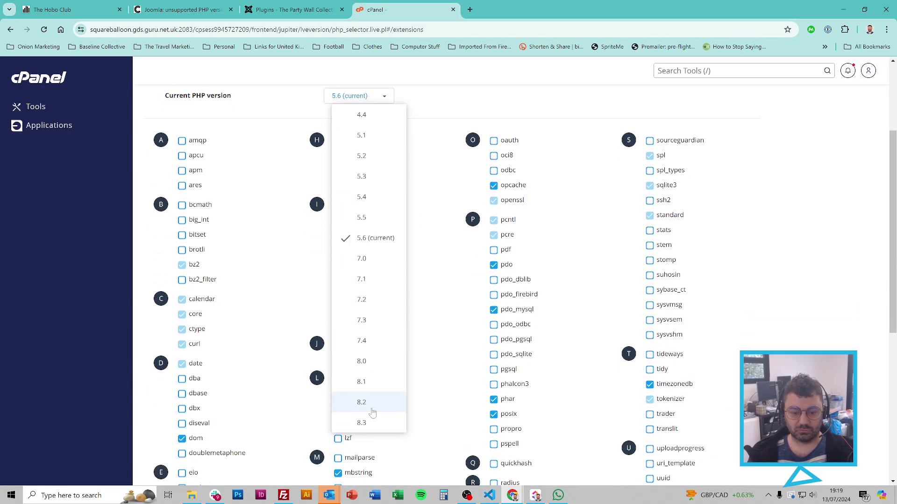
{"action": "left_click", "coordinate": [374, 422]}
{"action": "left_click", "coordinate": [392, 98]}
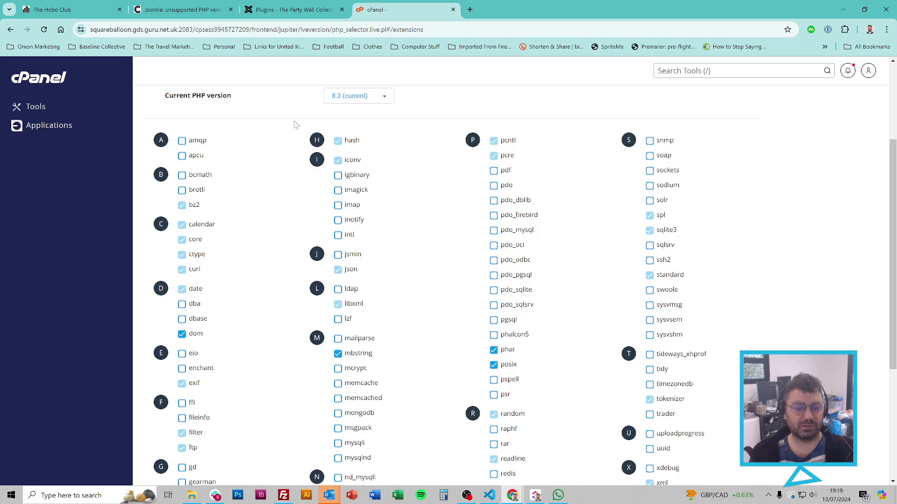
Step: Tick the fileinfo, gd and zip extensions in the PHP 8.3 extension list
{"action": "scroll", "coordinate": [295, 124], "scroll_direction": "up", "scroll_amount": 2}
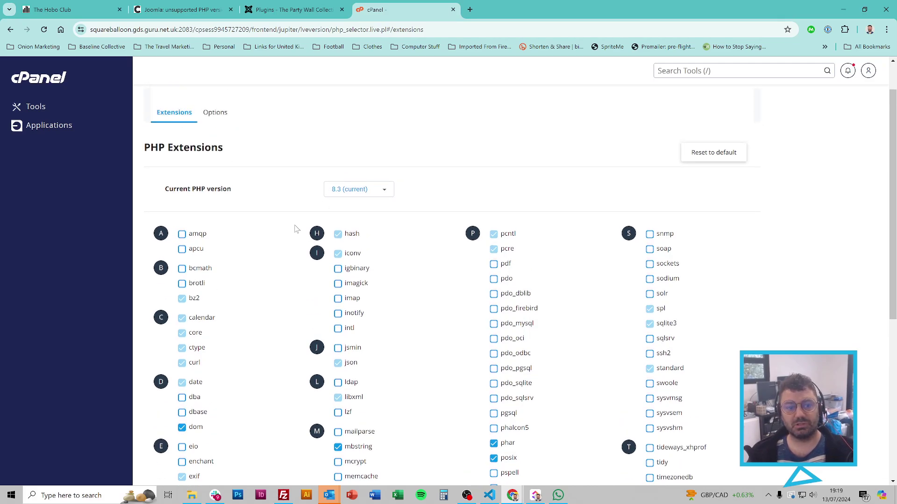
{"action": "scroll", "coordinate": [292, 230], "scroll_direction": "down", "scroll_amount": 1}
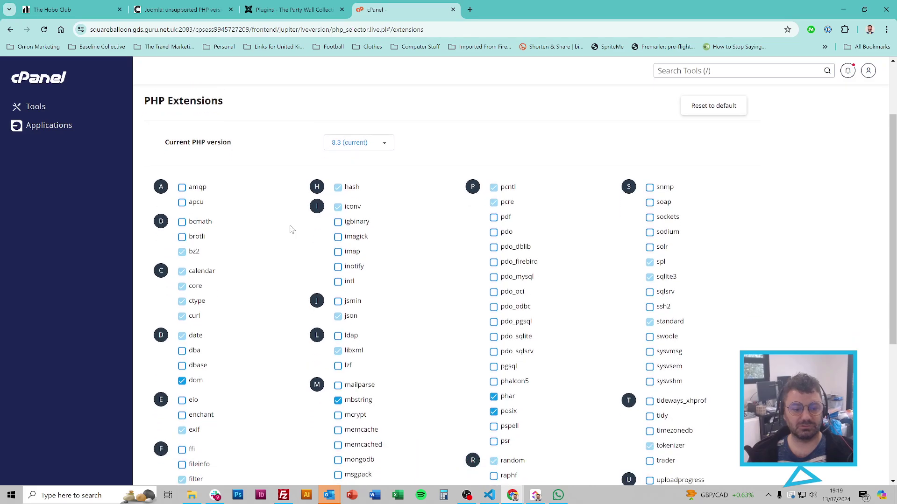
{"action": "scroll", "coordinate": [291, 230], "scroll_direction": "down", "scroll_amount": 2}
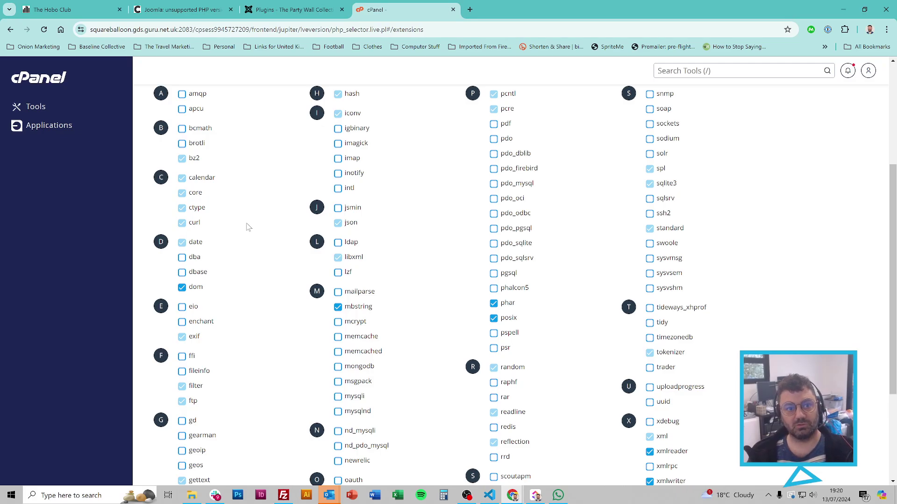
{"action": "scroll", "coordinate": [270, 260], "scroll_direction": "up", "scroll_amount": 2}
{"action": "scroll", "coordinate": [275, 279], "scroll_direction": "down", "scroll_amount": 2}
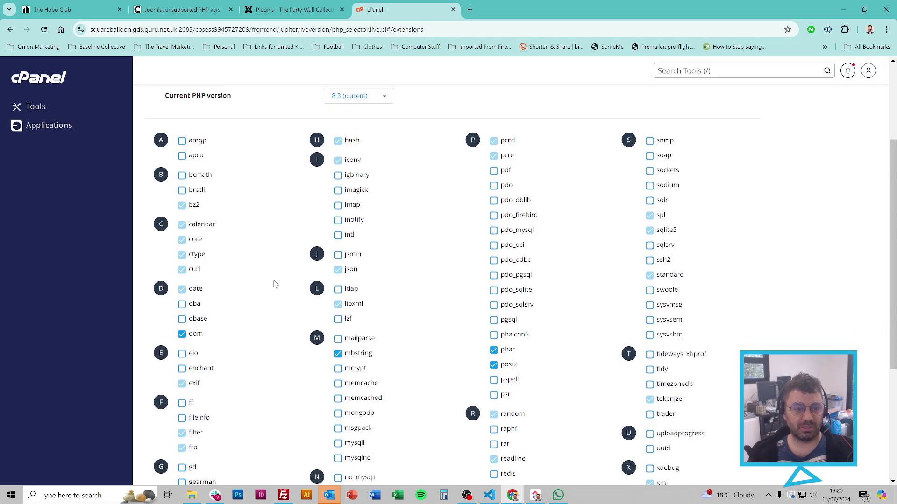
{"action": "scroll", "coordinate": [281, 222], "scroll_direction": "down", "scroll_amount": 1}
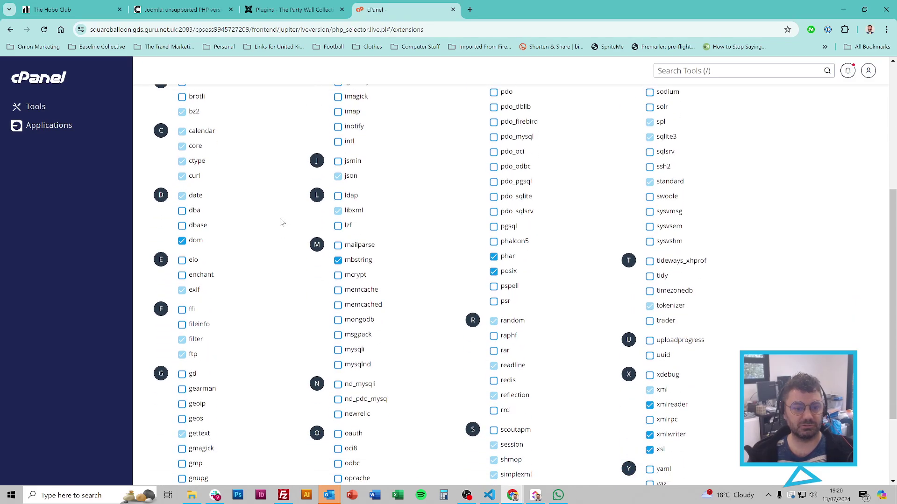
{"action": "scroll", "coordinate": [281, 222], "scroll_direction": "down", "scroll_amount": 1}
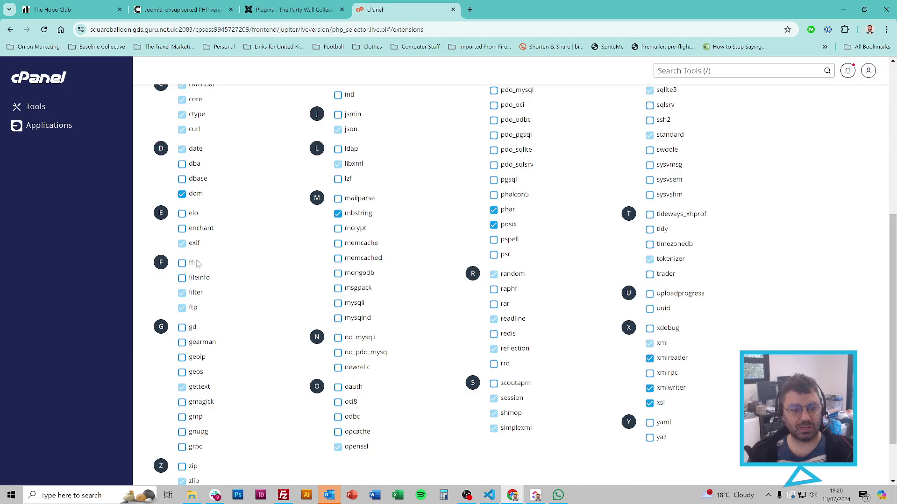
{"action": "left_click", "coordinate": [181, 278]}
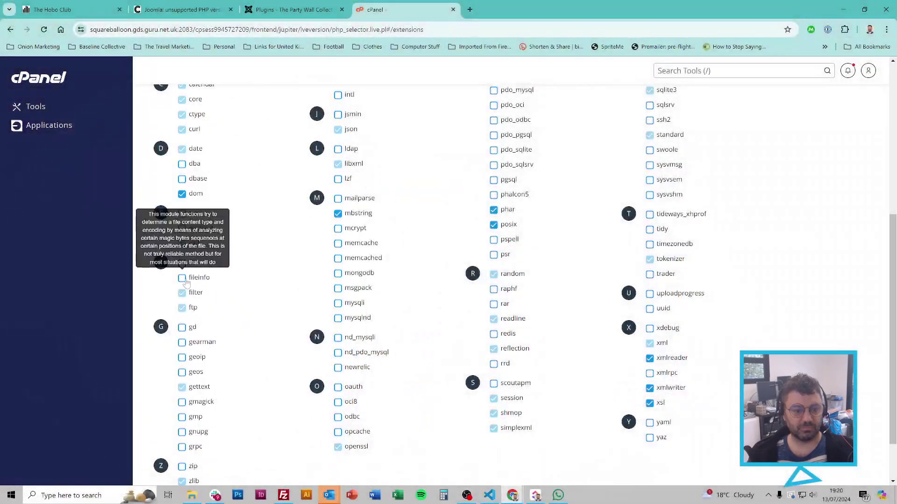
{"action": "scroll", "coordinate": [248, 264], "scroll_direction": "down", "scroll_amount": 1}
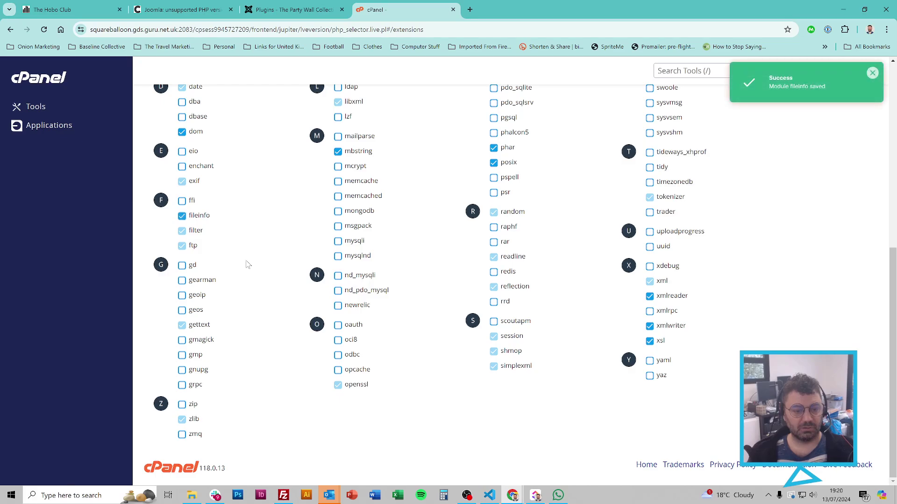
{"action": "left_click", "coordinate": [182, 267]}
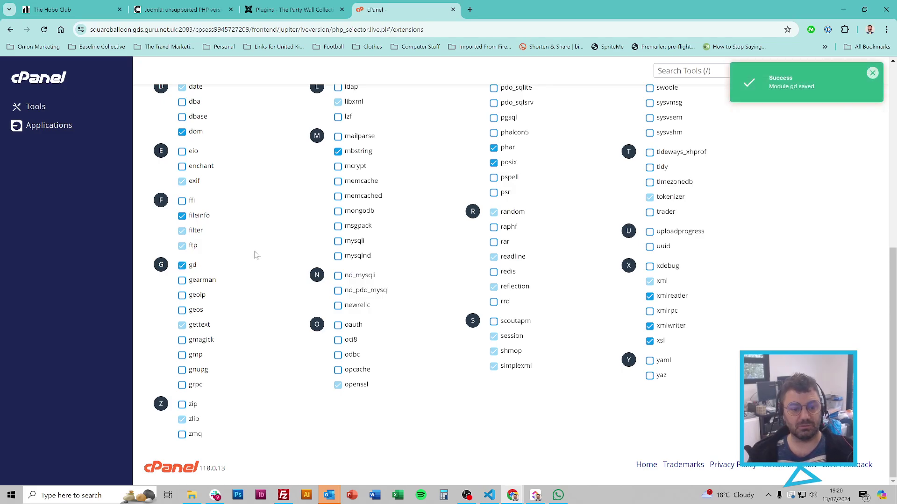
{"action": "left_click", "coordinate": [182, 405]}
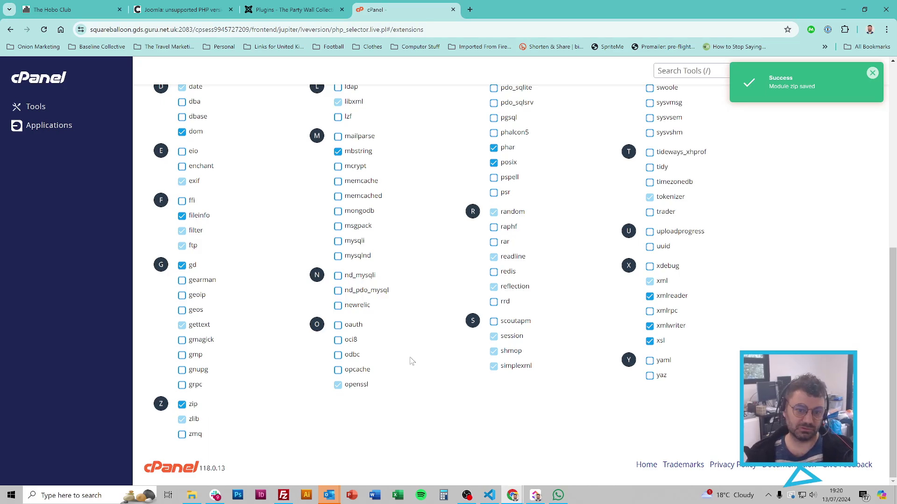
{"action": "scroll", "coordinate": [411, 362], "scroll_direction": "up", "scroll_amount": 6}
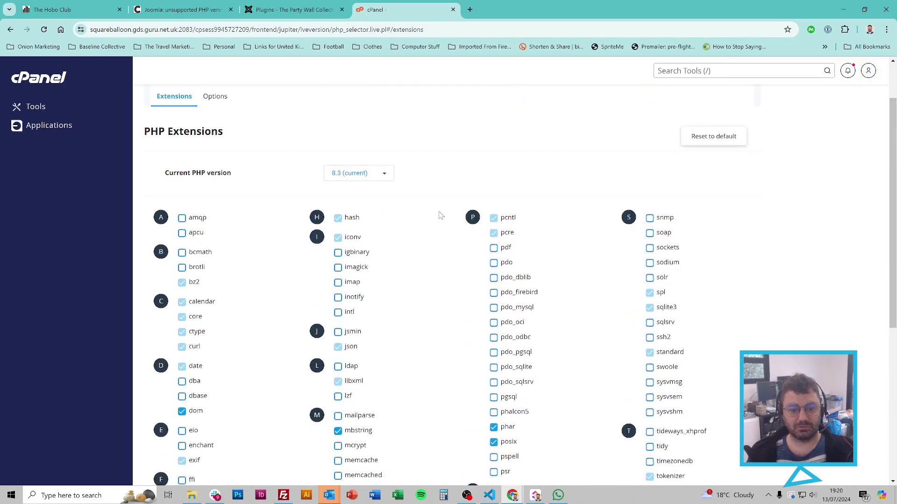
Step: Enable the intl and nd_mysqli PHP extensions
{"action": "scroll", "coordinate": [434, 196], "scroll_direction": "down", "scroll_amount": 2}
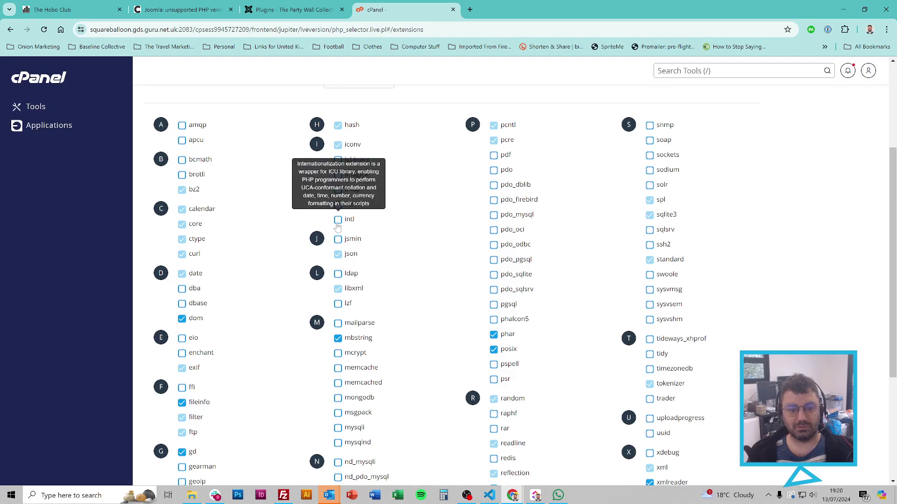
{"action": "left_click", "coordinate": [336, 220]}
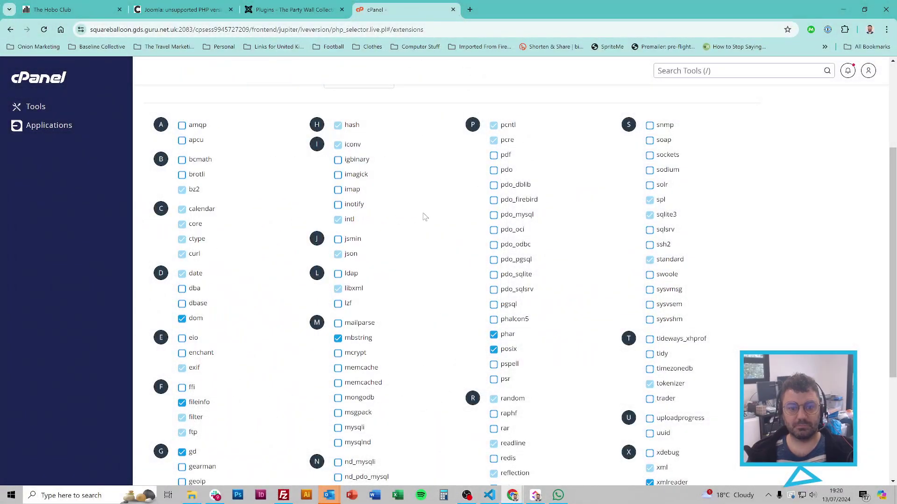
{"action": "scroll", "coordinate": [425, 216], "scroll_direction": "down", "scroll_amount": 2}
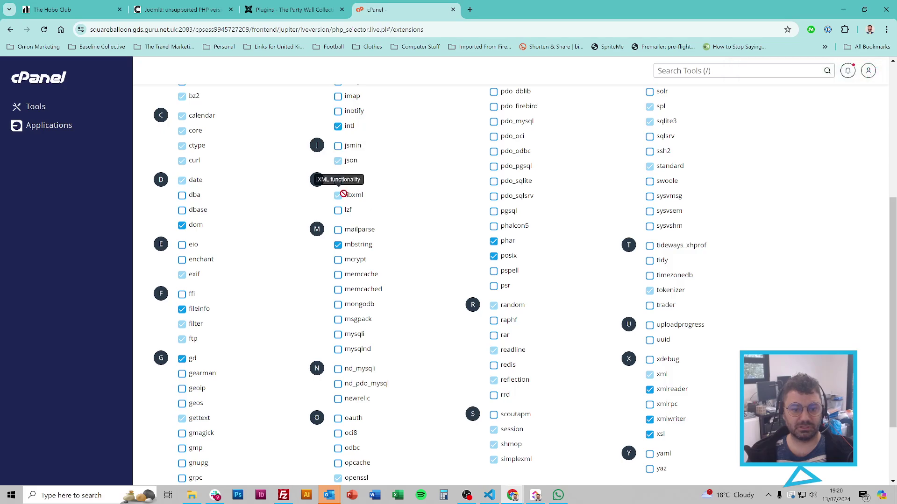
{"action": "scroll", "coordinate": [416, 231], "scroll_direction": "down", "scroll_amount": 2}
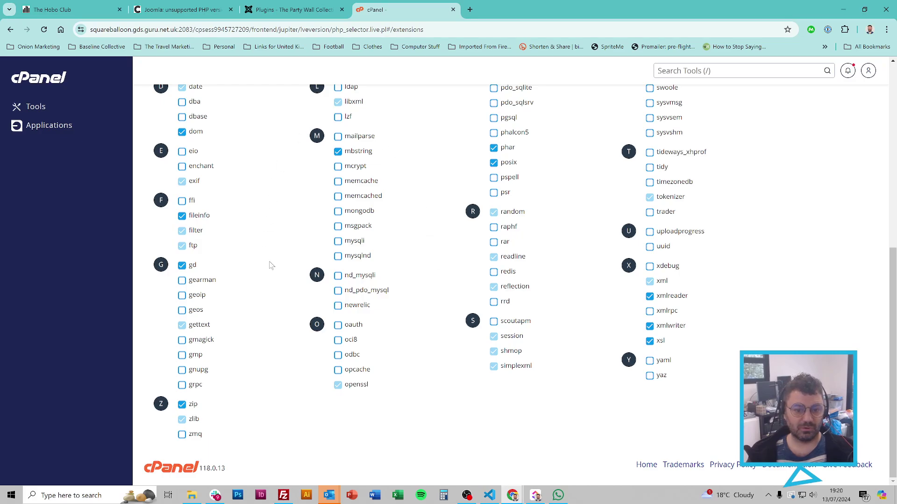
{"action": "left_click", "coordinate": [337, 277]}
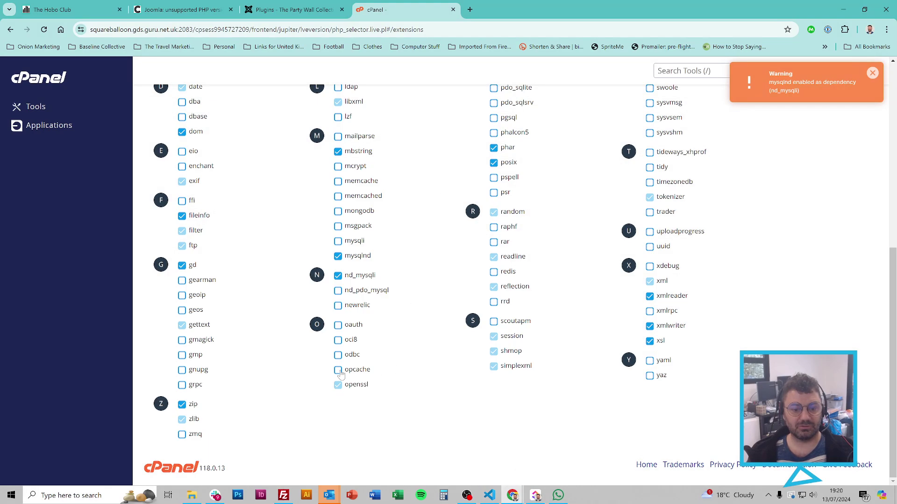
Step: Find and enable the sodium and sockets PHP extensions
{"action": "scroll", "coordinate": [546, 371], "scroll_direction": "up", "scroll_amount": 6}
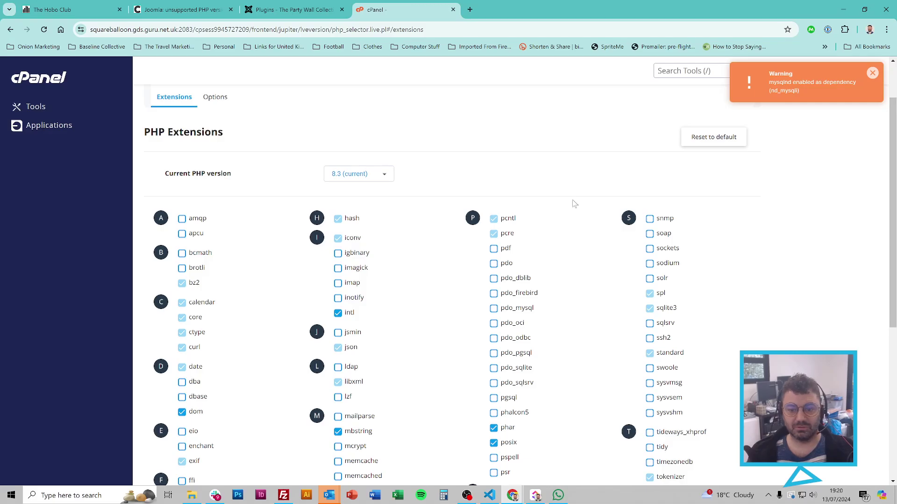
{"action": "scroll", "coordinate": [575, 204], "scroll_direction": "down", "scroll_amount": 5}
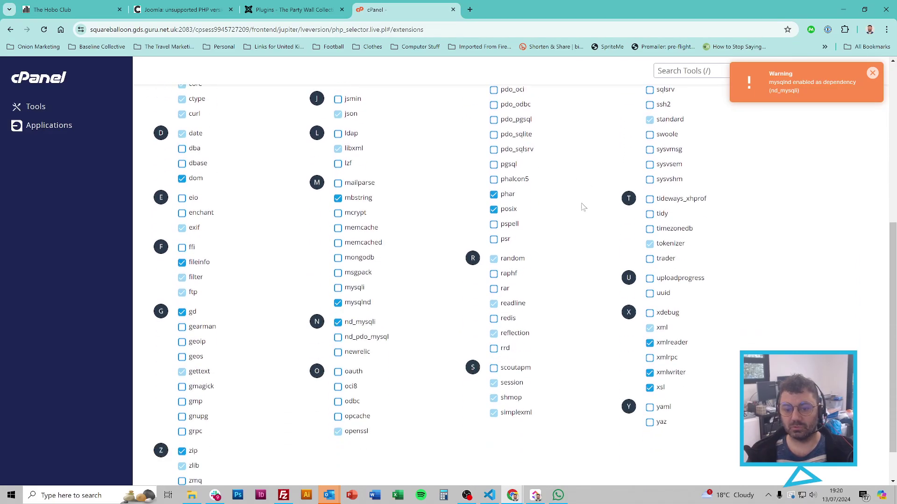
{"action": "scroll", "coordinate": [583, 207], "scroll_direction": "down", "scroll_amount": 1}
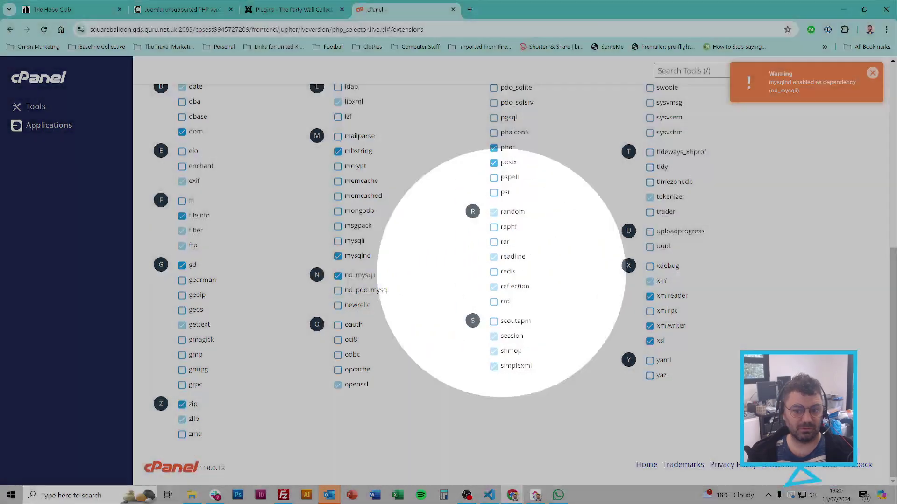
{"action": "scroll", "coordinate": [750, 329], "scroll_direction": "up", "scroll_amount": 7}
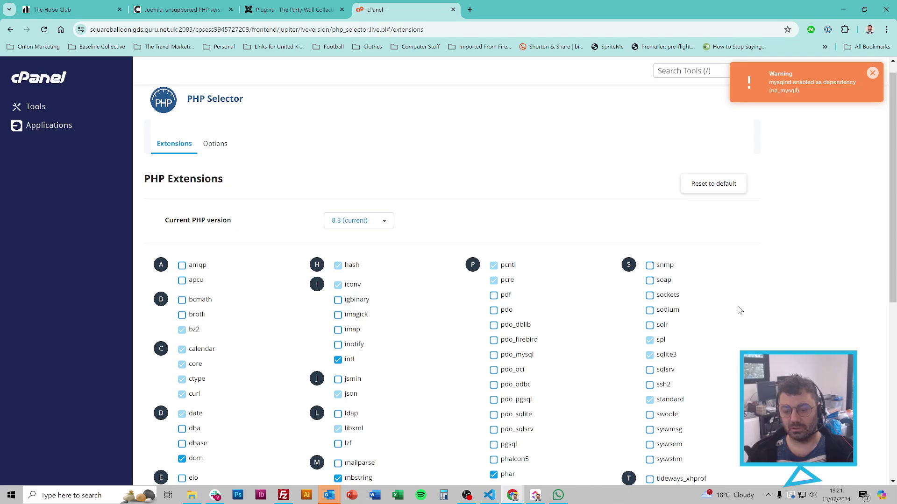
{"action": "scroll", "coordinate": [740, 311], "scroll_direction": "down", "scroll_amount": 7}
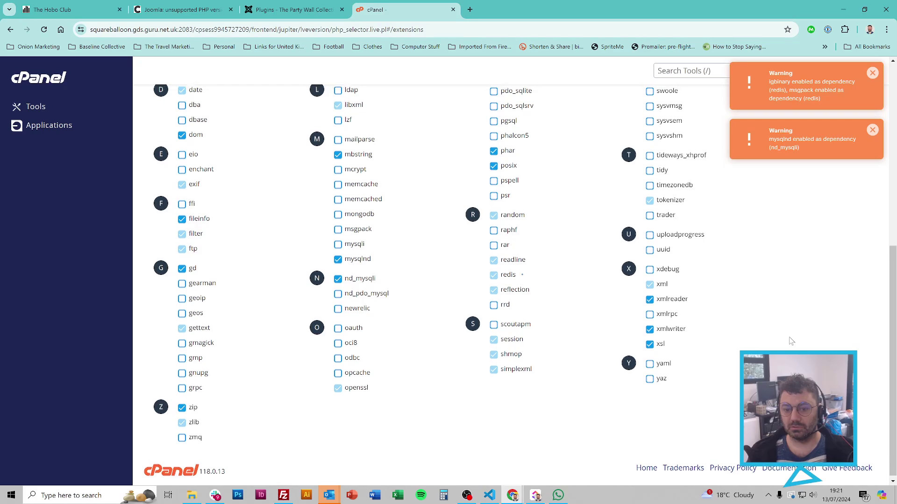
{"action": "scroll", "coordinate": [794, 318], "scroll_direction": "up", "scroll_amount": 6}
{"action": "scroll", "coordinate": [756, 256], "scroll_direction": "down", "scroll_amount": 3}
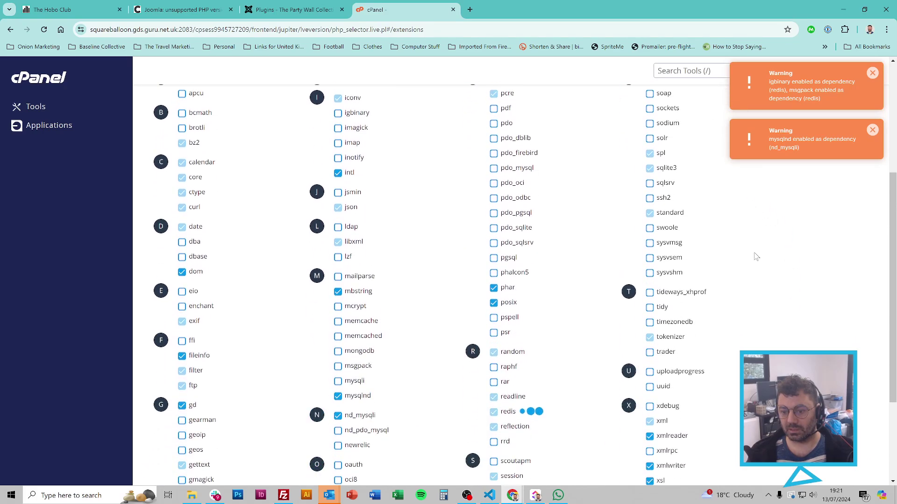
{"action": "scroll", "coordinate": [757, 256], "scroll_direction": "down", "scroll_amount": 1}
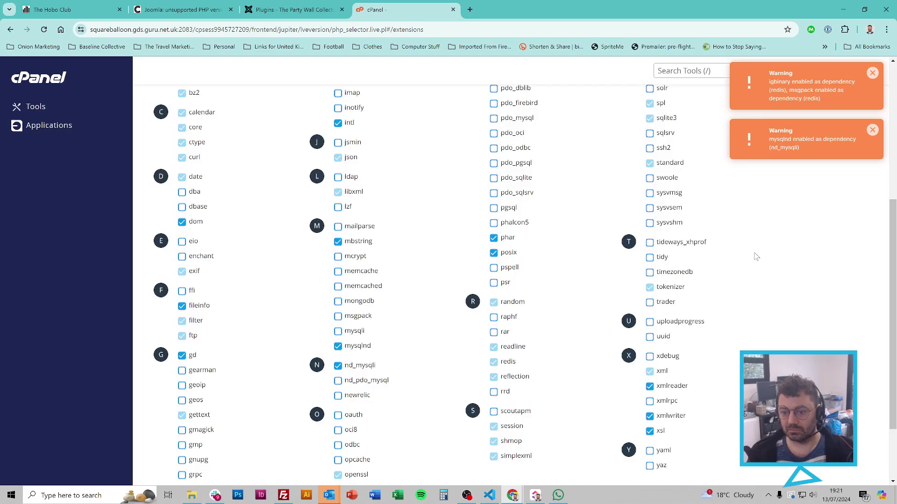
{"action": "scroll", "coordinate": [757, 256], "scroll_direction": "down", "scroll_amount": 2}
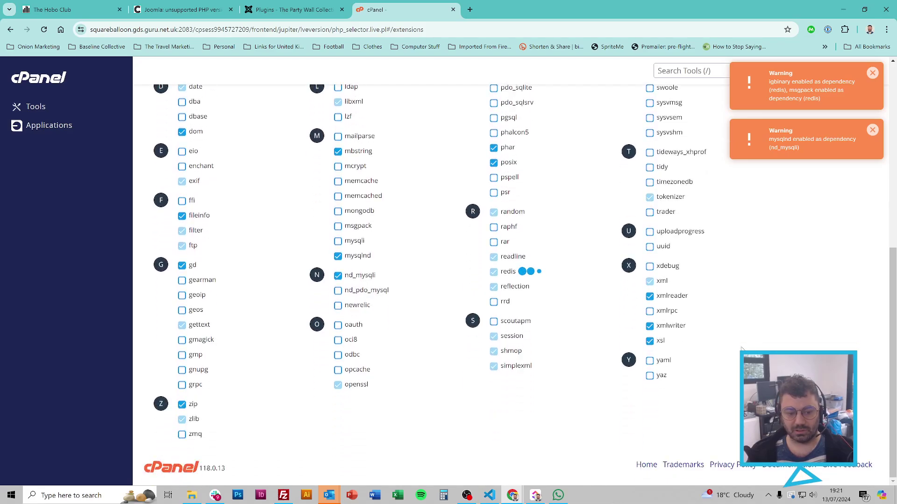
{"action": "scroll", "coordinate": [752, 344], "scroll_direction": "up", "scroll_amount": 5}
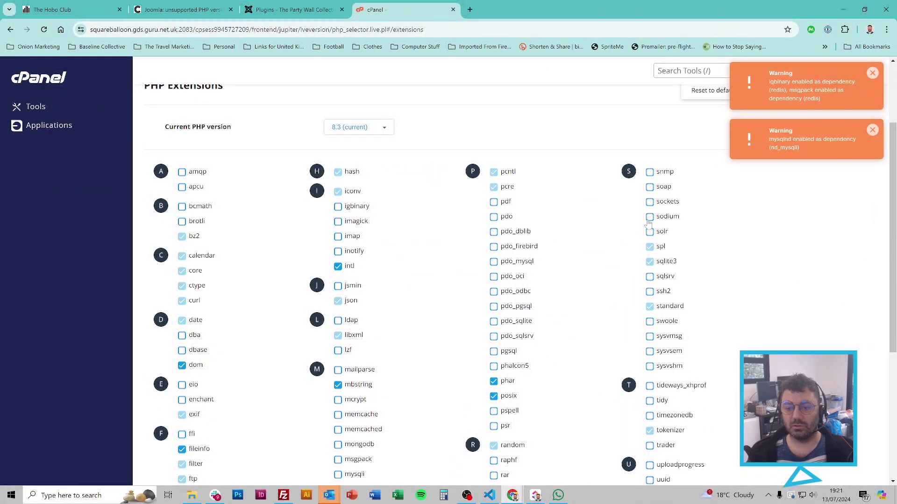
{"action": "left_click", "coordinate": [650, 217]}
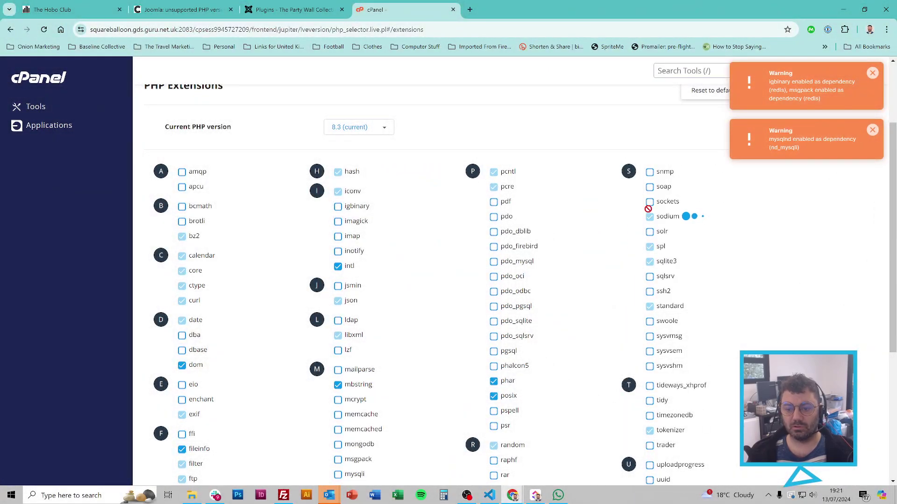
{"action": "left_click", "coordinate": [649, 201]}
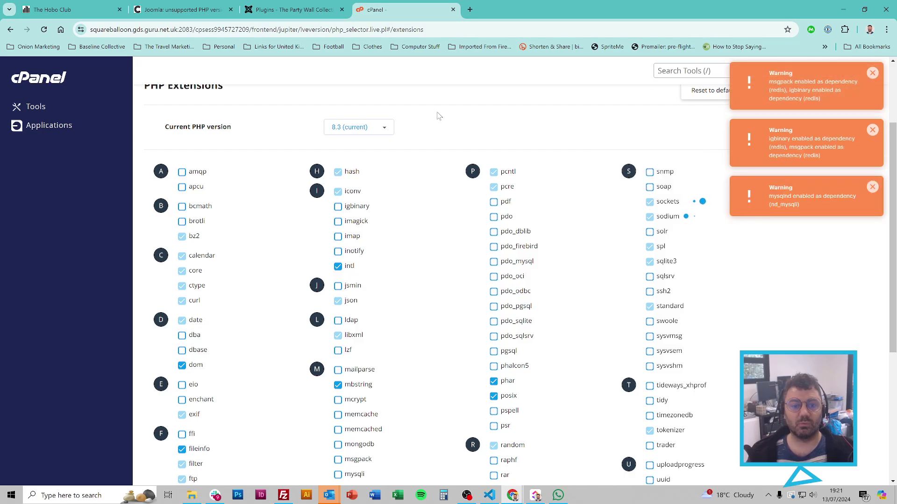
Step: Google 'joomla 5 recommended php extensions' and open the Technical Requirements result in a new tab
{"action": "left_click", "coordinate": [470, 10]}
{"action": "type", "text": "joomla "}
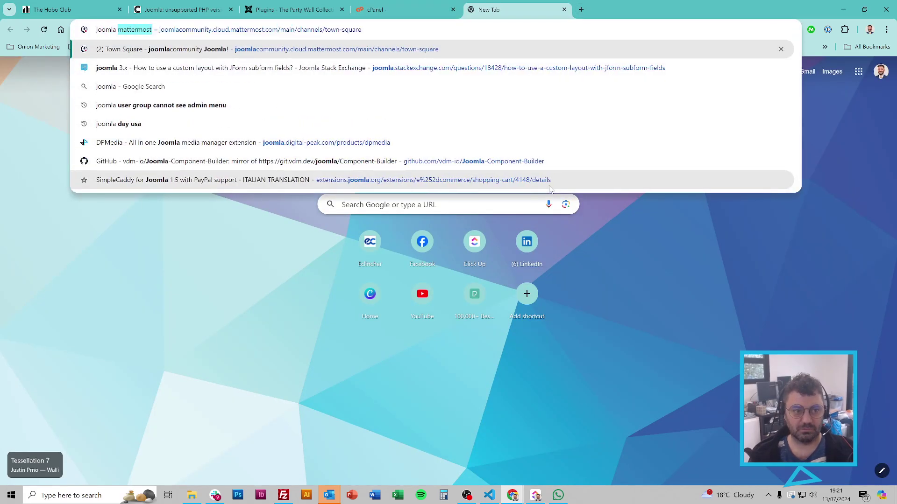
{"action": "type", "text": "5 recommende"}
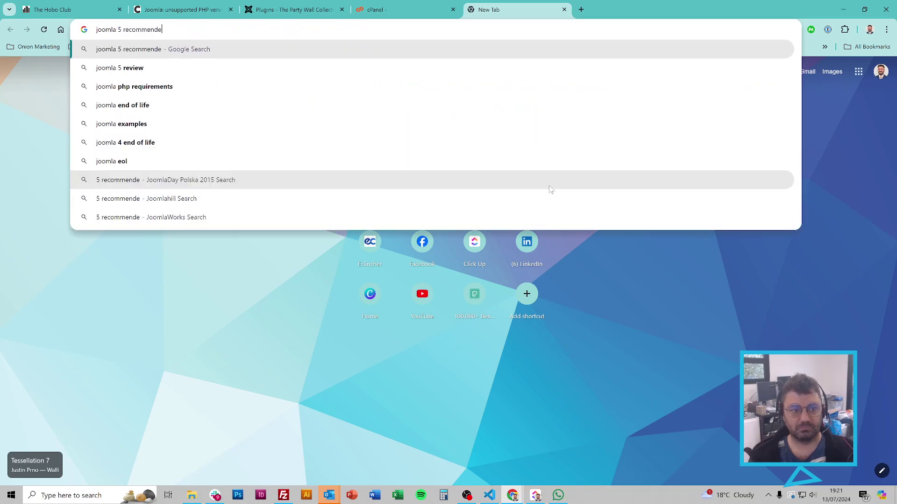
{"action": "type", "text": "d php extensions"}
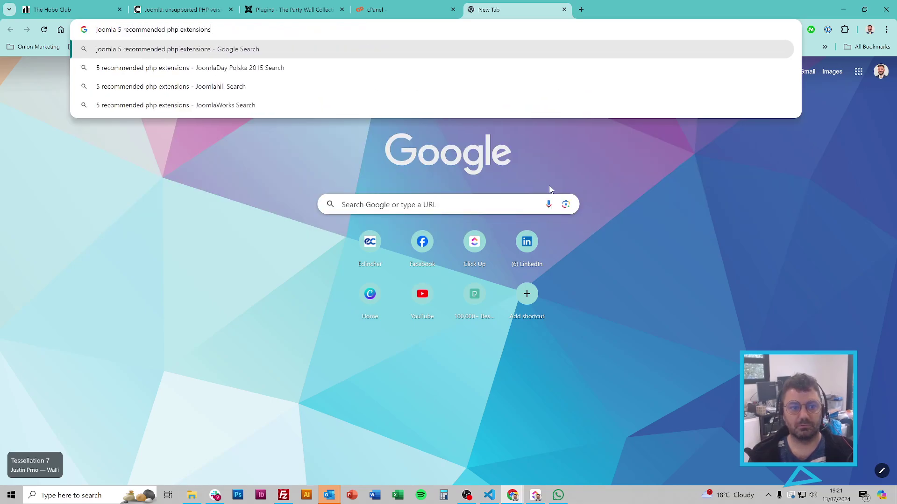
{"action": "key", "text": "Return"}
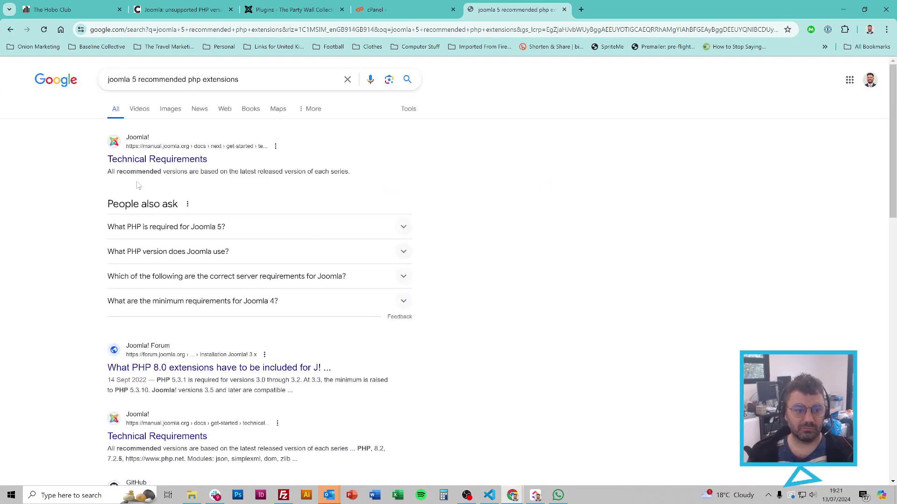
{"action": "scroll", "coordinate": [390, 216], "scroll_direction": "down", "scroll_amount": 4}
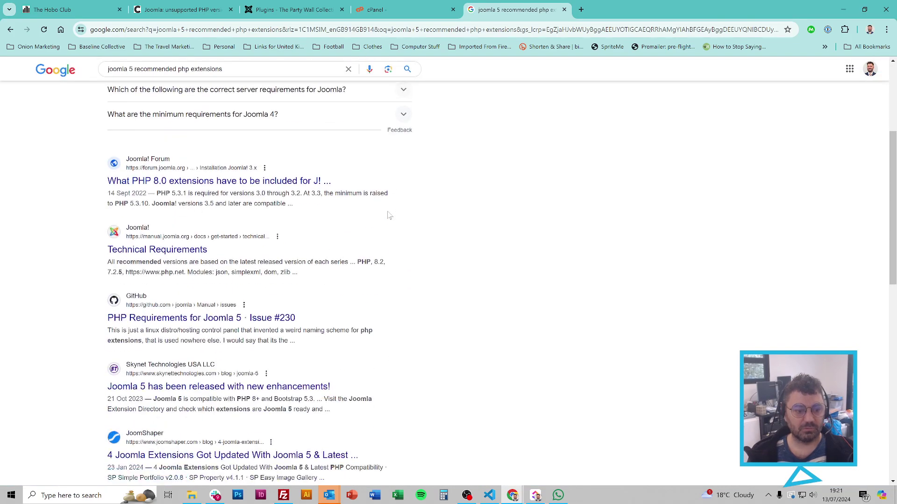
{"action": "right_click", "coordinate": [197, 249]}
{"action": "left_click", "coordinate": [280, 253]}
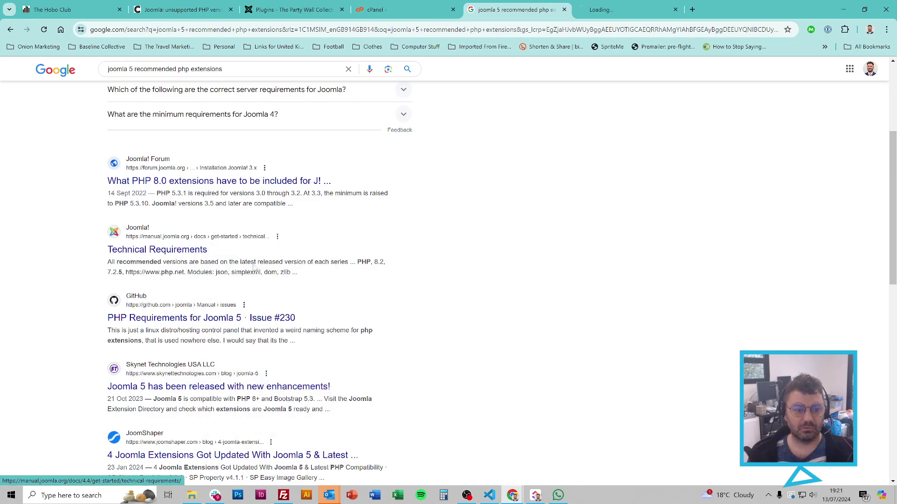
{"action": "scroll", "coordinate": [288, 250], "scroll_direction": "up", "scroll_amount": 4}
Step: Read the requirements tables (PHP 8.2; json, simplexml, dom, zlib, gd) and footnotes, then return to the search results
{"action": "left_click", "coordinate": [630, 6]}
{"action": "scroll", "coordinate": [503, 213], "scroll_direction": "down", "scroll_amount": 8}
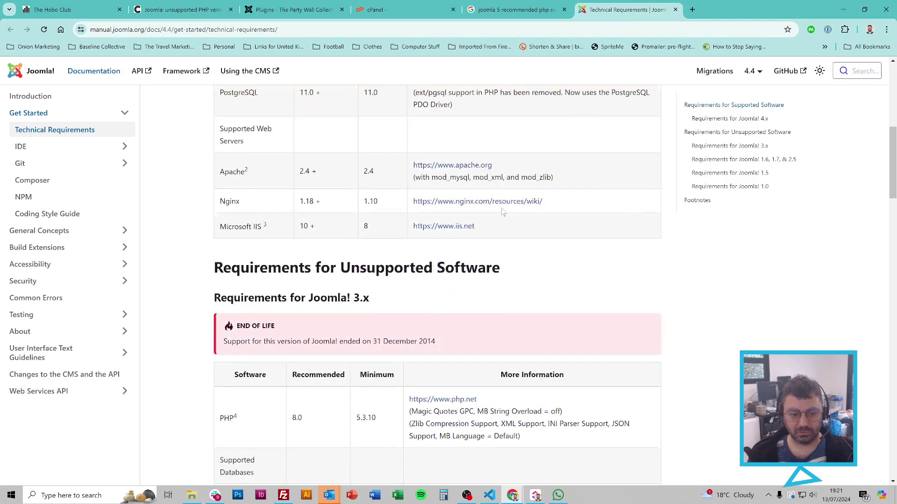
{"action": "scroll", "coordinate": [376, 267], "scroll_direction": "up", "scroll_amount": 5}
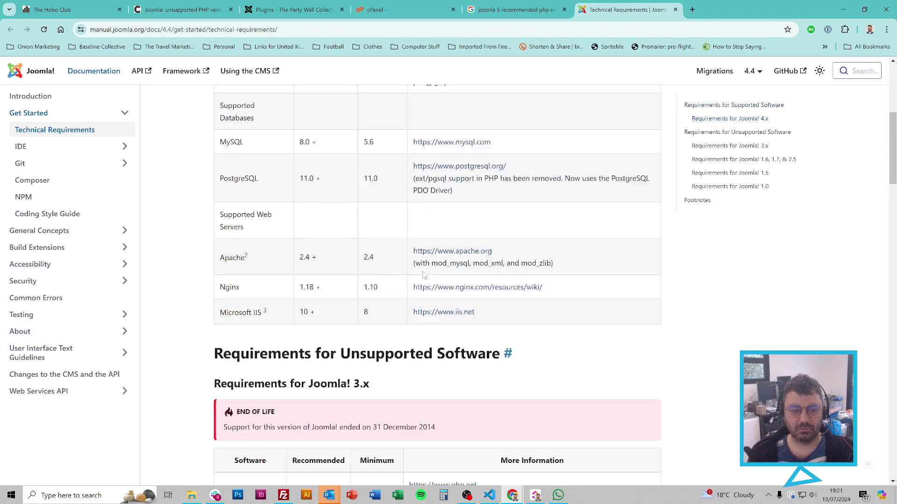
{"action": "scroll", "coordinate": [381, 271], "scroll_direction": "down", "scroll_amount": 2}
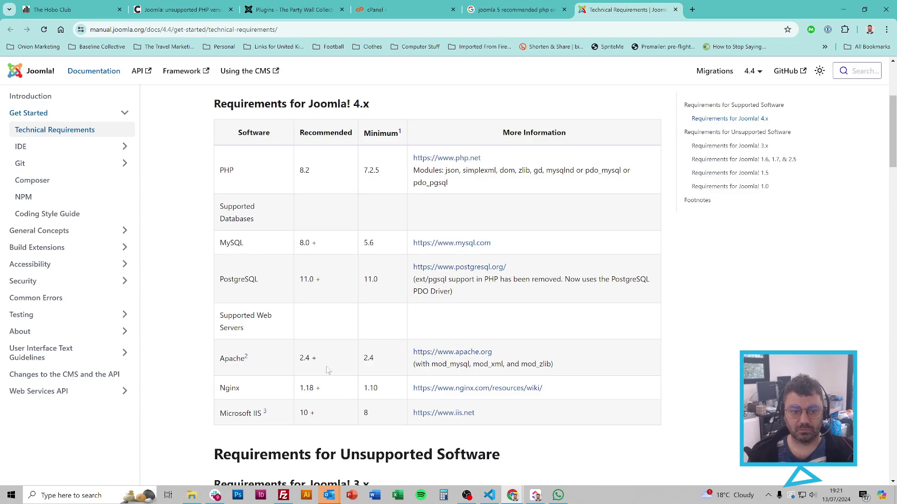
{"action": "scroll", "coordinate": [328, 370], "scroll_direction": "up", "scroll_amount": 4}
{"action": "scroll", "coordinate": [382, 308], "scroll_direction": "down", "scroll_amount": 20}
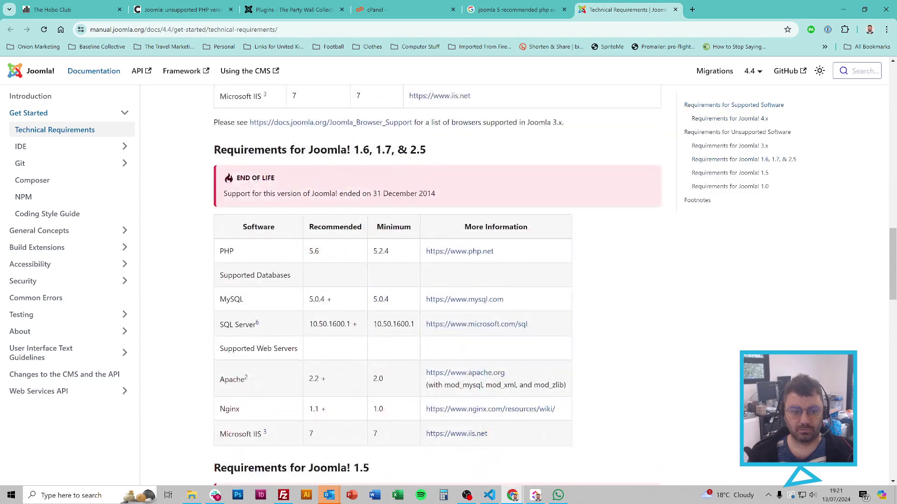
{"action": "scroll", "coordinate": [361, 192], "scroll_direction": "down", "scroll_amount": 8}
{"action": "scroll", "coordinate": [362, 191], "scroll_direction": "up", "scroll_amount": 4}
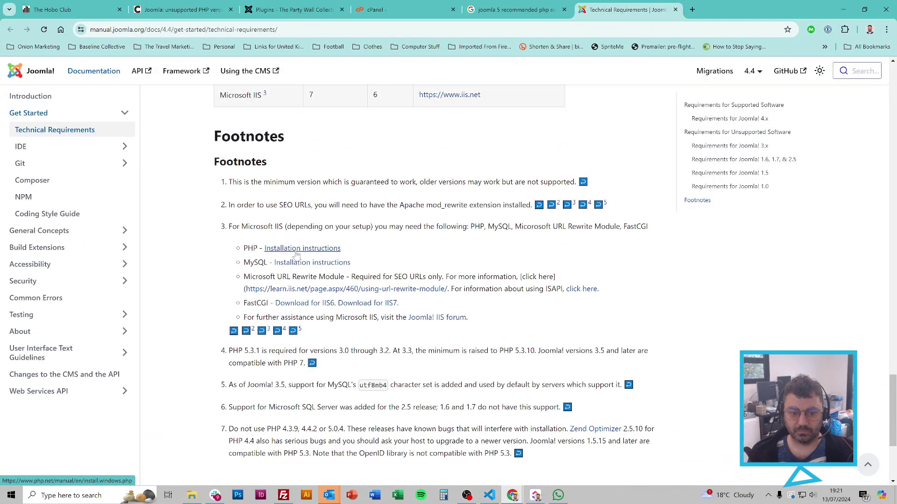
{"action": "scroll", "coordinate": [408, 329], "scroll_direction": "down", "scroll_amount": 4}
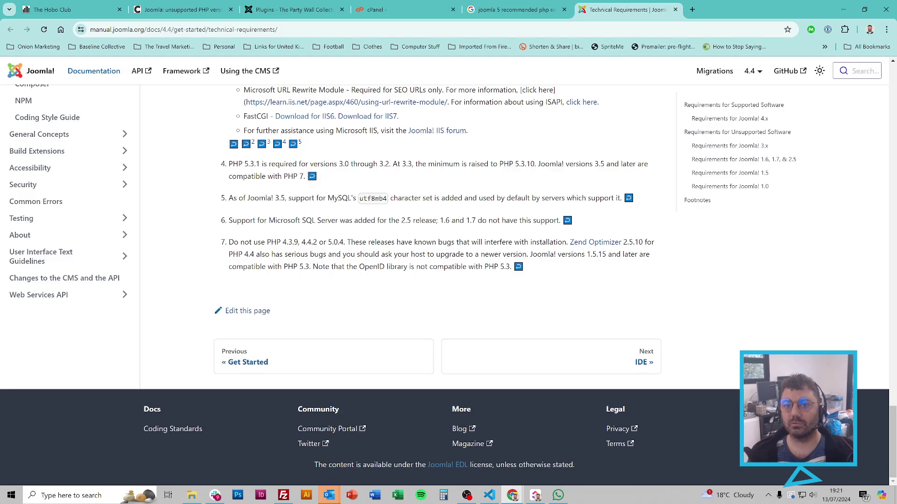
{"action": "left_click", "coordinate": [468, 4]}
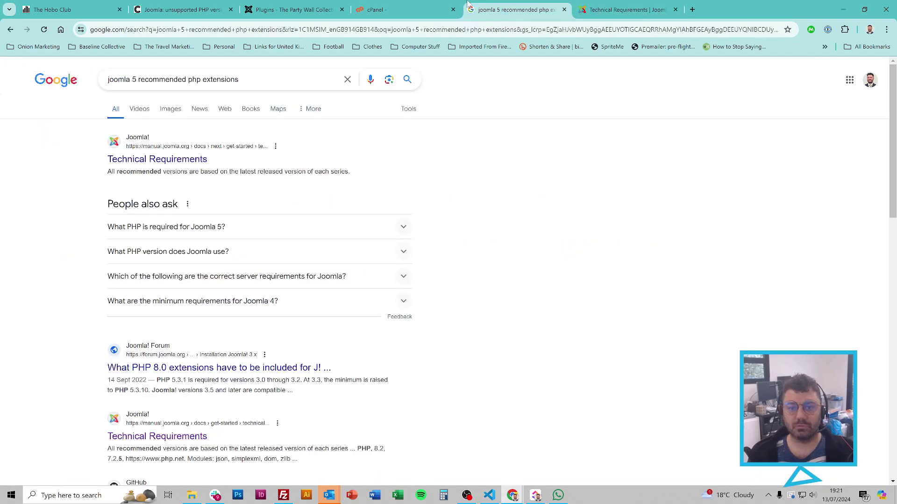
Step: Open the 'What PHP 8.0 extensions…' forum result in a new tab and view it
{"action": "right_click", "coordinate": [276, 368]}
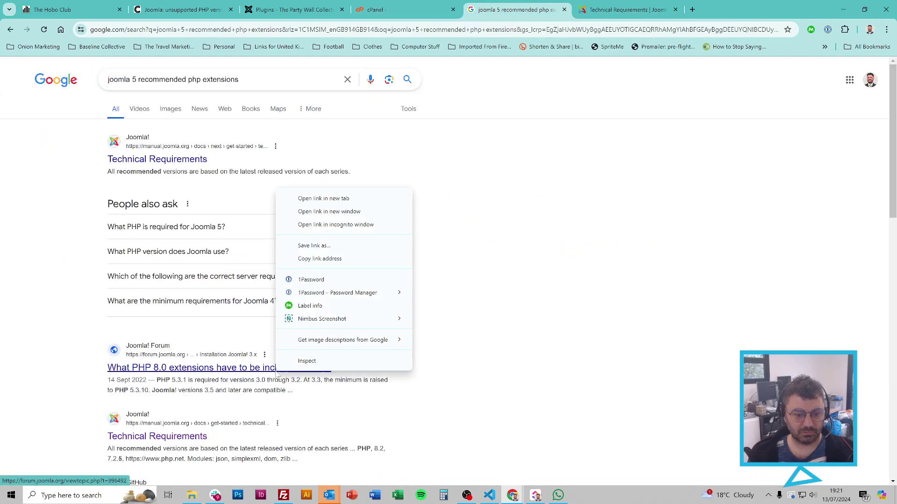
{"action": "left_click", "coordinate": [329, 199]}
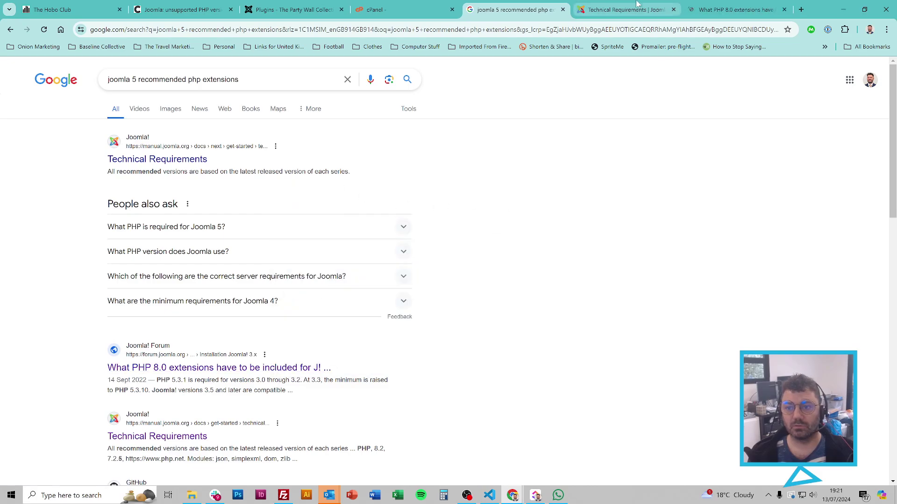
{"action": "left_click", "coordinate": [735, 10]}
Step: Accept the forum's privacy notice, read the thread, then return to the Google results
{"action": "scroll", "coordinate": [417, 256], "scroll_direction": "down", "scroll_amount": 5}
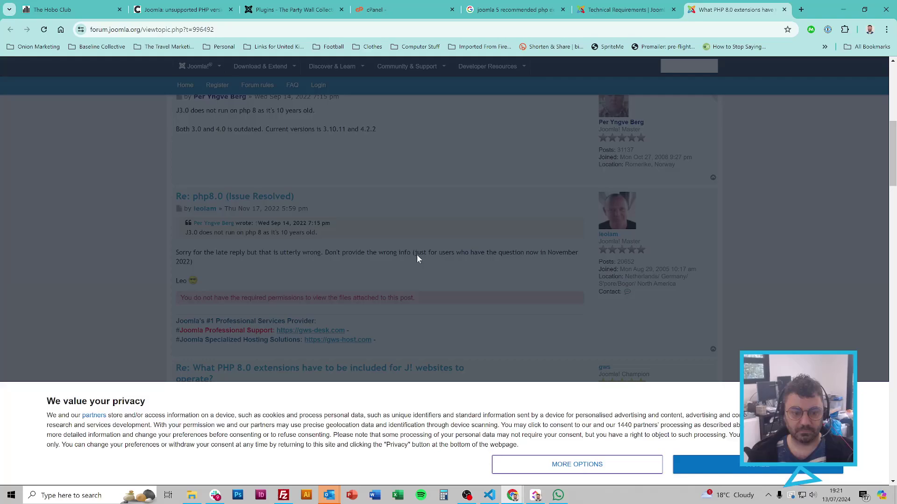
{"action": "left_click", "coordinate": [696, 464]}
{"action": "scroll", "coordinate": [437, 284], "scroll_direction": "down", "scroll_amount": 5}
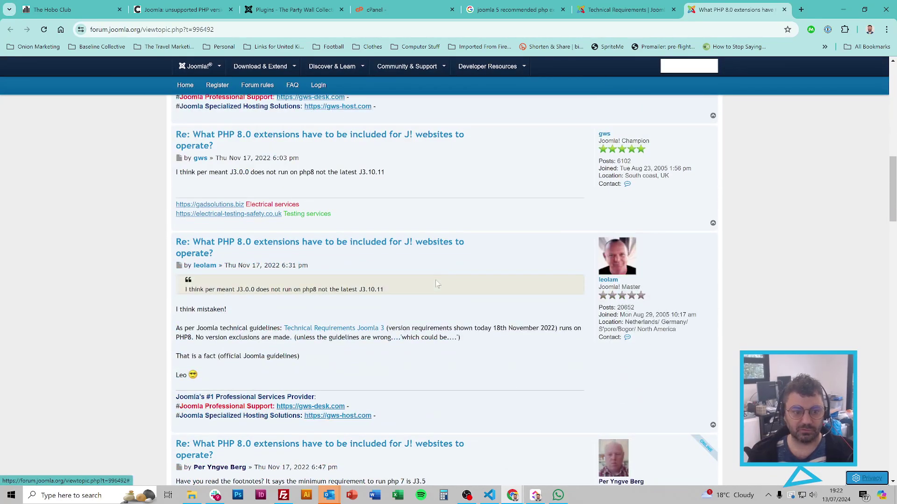
{"action": "scroll", "coordinate": [455, 349], "scroll_direction": "down", "scroll_amount": 6}
{"action": "scroll", "coordinate": [488, 316], "scroll_direction": "up", "scroll_amount": 2}
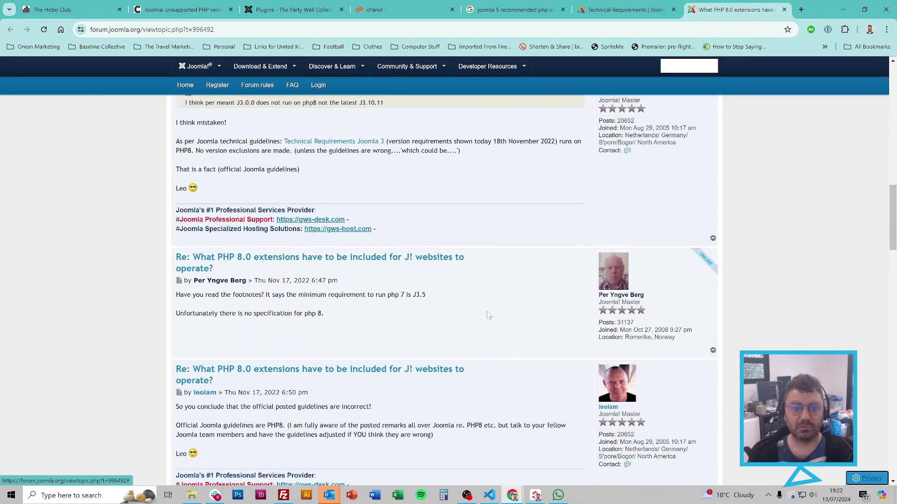
{"action": "scroll", "coordinate": [428, 286], "scroll_direction": "up", "scroll_amount": 5}
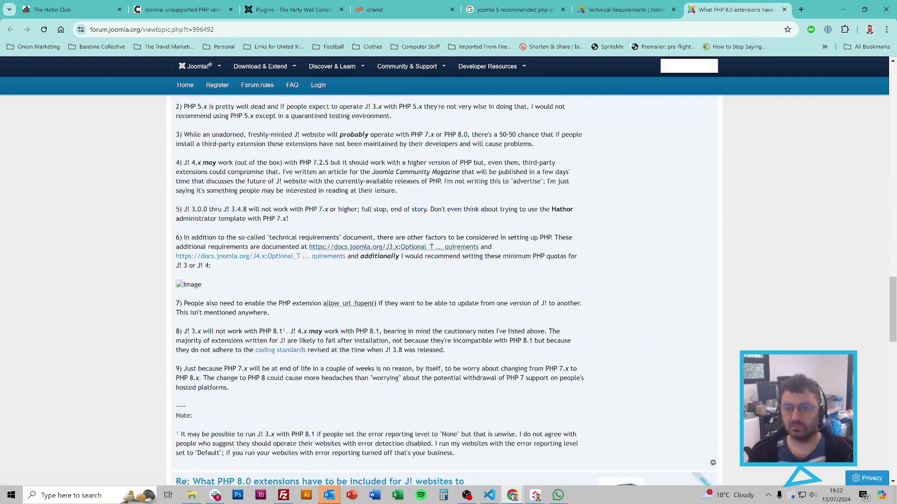
{"action": "left_click", "coordinate": [537, 10]}
Step: Close the forum thread and go to page 2 of the search results
{"action": "left_click", "coordinate": [786, 10]}
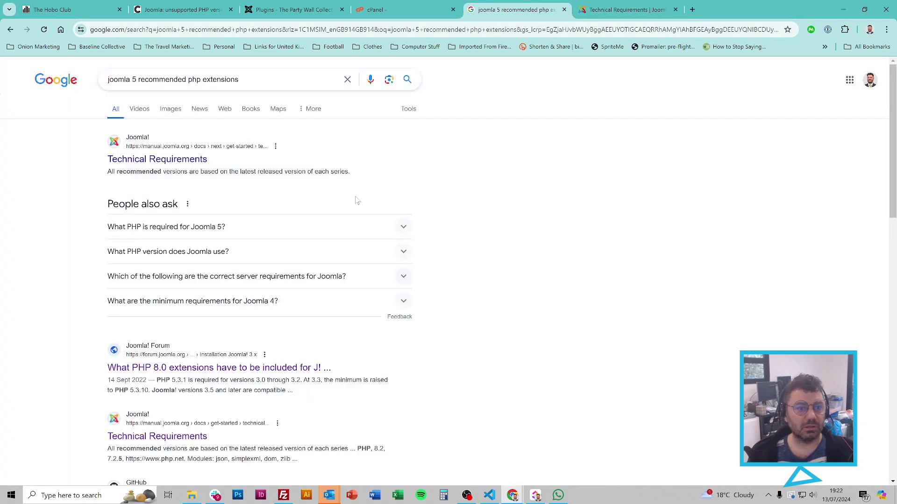
{"action": "scroll", "coordinate": [480, 300], "scroll_direction": "down", "scroll_amount": 10}
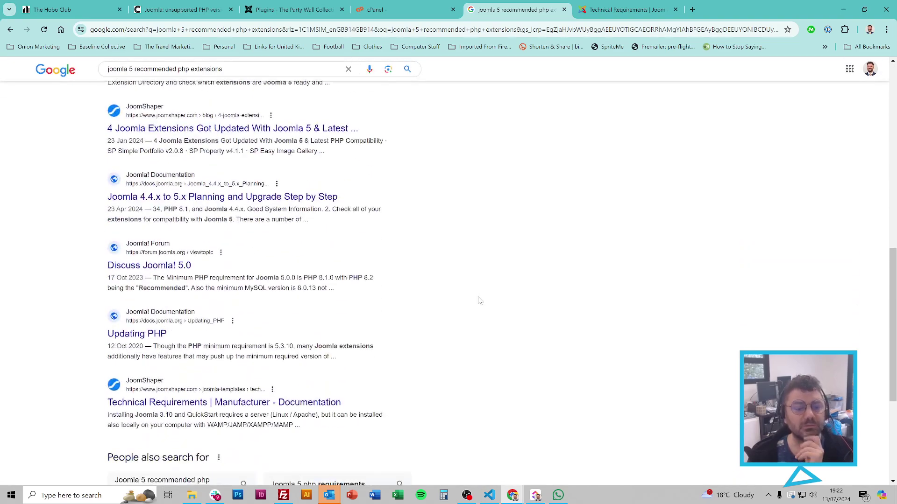
{"action": "scroll", "coordinate": [479, 301], "scroll_direction": "down", "scroll_amount": 3}
{"action": "scroll", "coordinate": [480, 300], "scroll_direction": "down", "scroll_amount": 2}
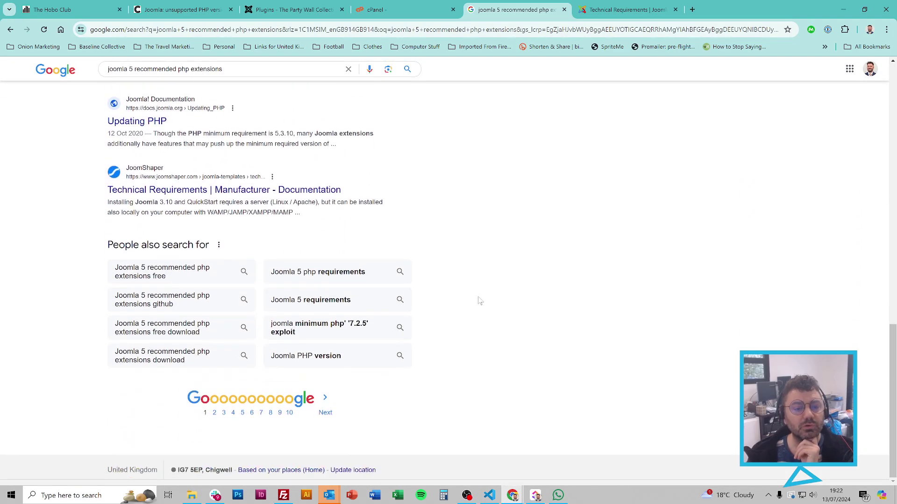
{"action": "left_click", "coordinate": [215, 413]}
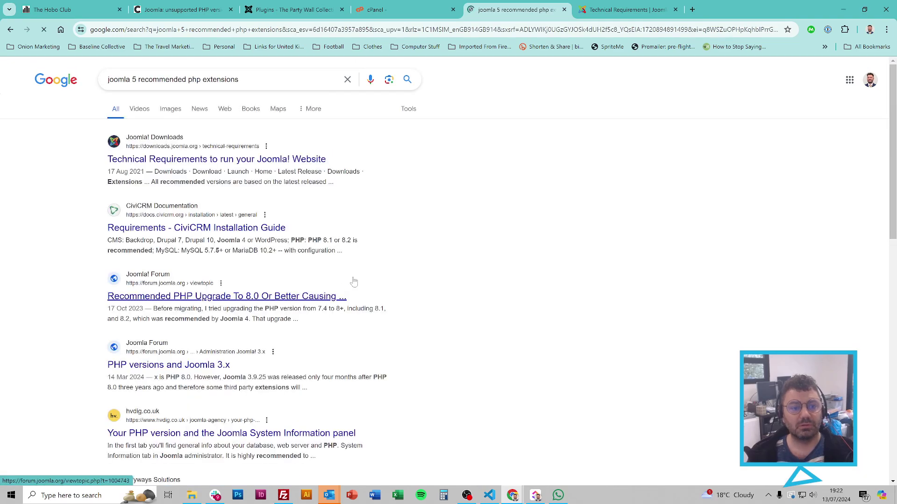
Step: Change the query to 'joomla 5 additional php extensions' by replacing 'recommended' and search
{"action": "scroll", "coordinate": [472, 345], "scroll_direction": "down", "scroll_amount": 7}
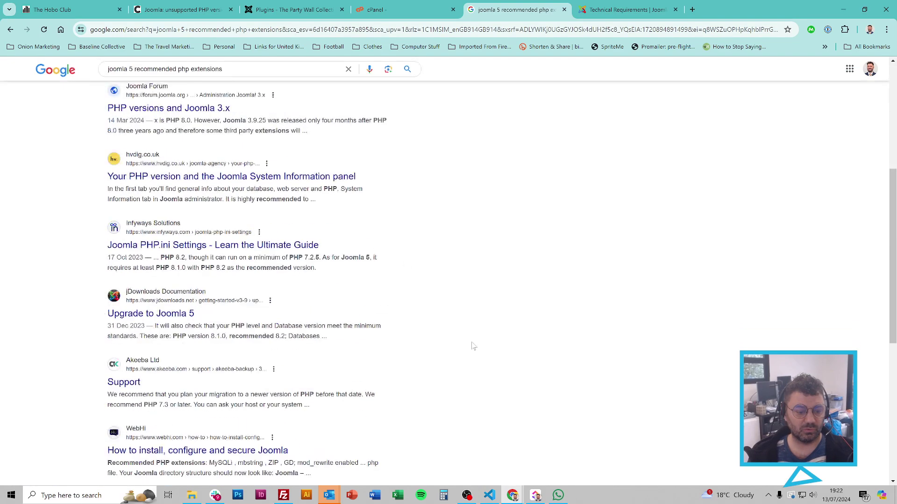
{"action": "scroll", "coordinate": [472, 344], "scroll_direction": "up", "scroll_amount": 7}
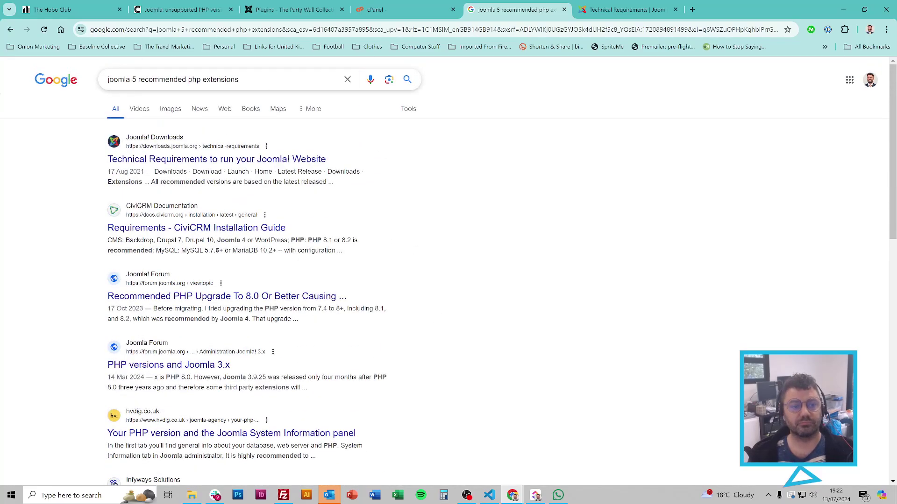
{"action": "double_click", "coordinate": [162, 79]}
{"action": "type", "text": "addtional"}
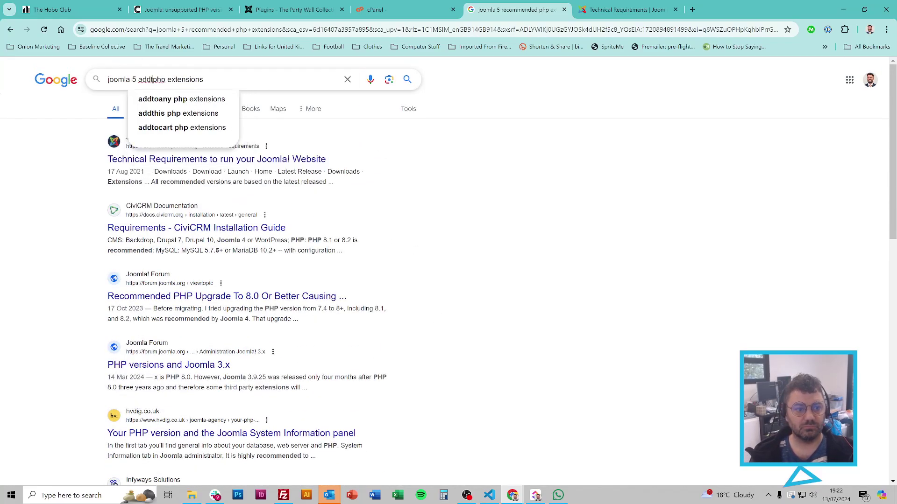
{"action": "key", "text": "Return"}
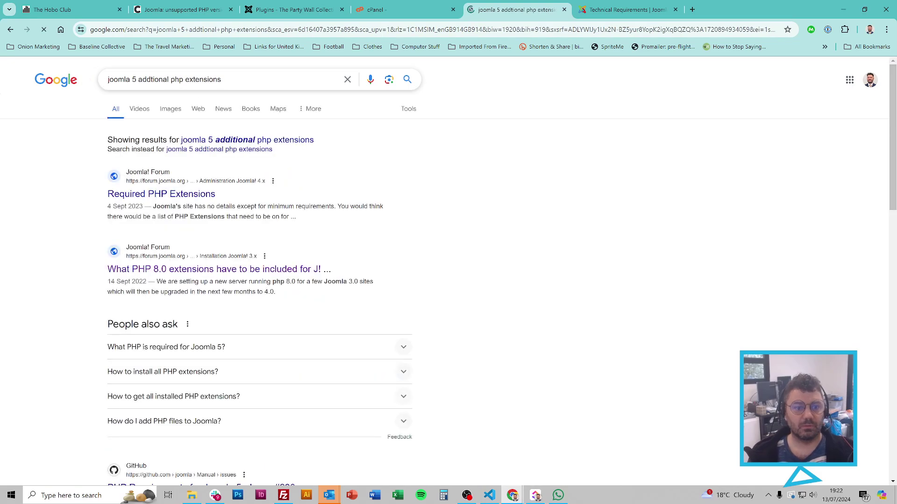
Step: Scan the new results, then return to cPanel's PHP extensions page
{"action": "scroll", "coordinate": [485, 255], "scroll_direction": "down", "scroll_amount": 3}
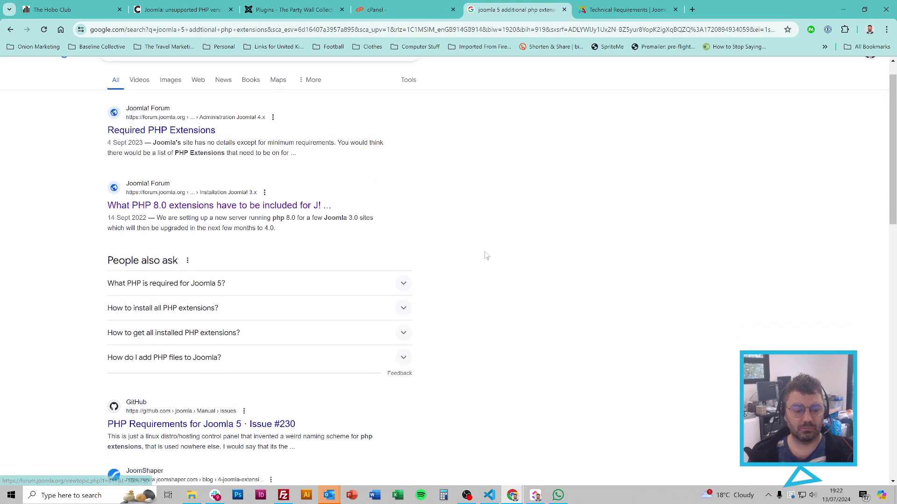
{"action": "scroll", "coordinate": [622, 307], "scroll_direction": "down", "scroll_amount": 1}
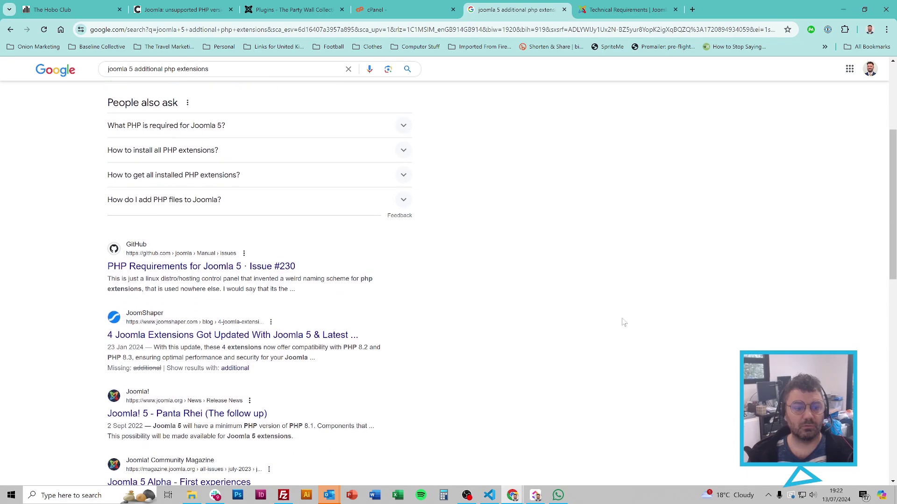
{"action": "scroll", "coordinate": [622, 318], "scroll_direction": "down", "scroll_amount": 3}
{"action": "scroll", "coordinate": [622, 318], "scroll_direction": "down", "scroll_amount": 4}
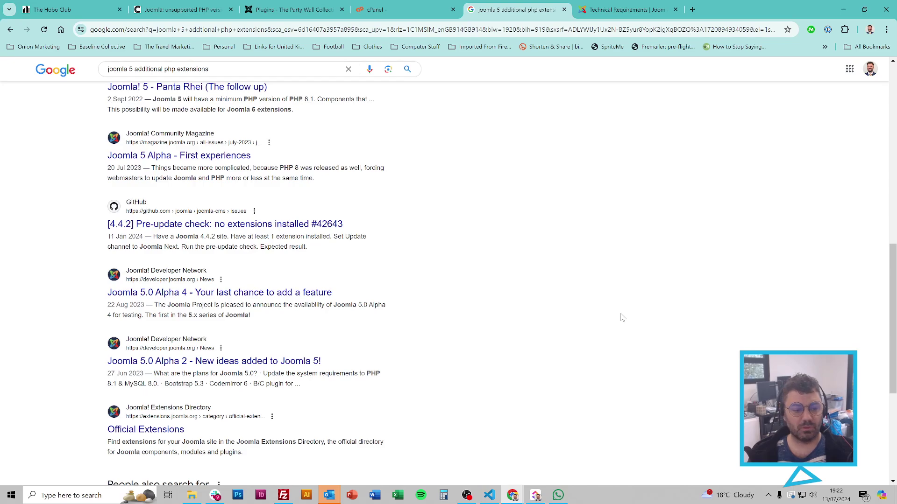
{"action": "scroll", "coordinate": [622, 317], "scroll_direction": "down", "scroll_amount": 5}
{"action": "scroll", "coordinate": [621, 318], "scroll_direction": "up", "scroll_amount": 15}
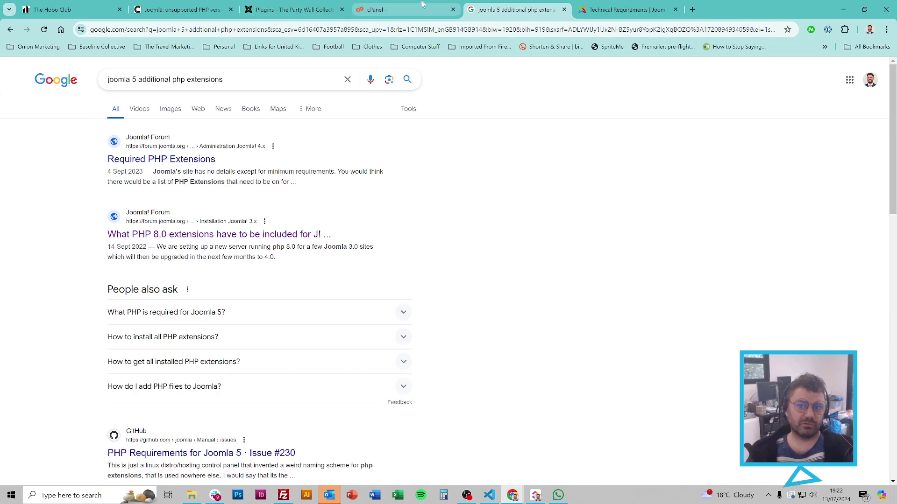
{"action": "left_click", "coordinate": [407, 9]}
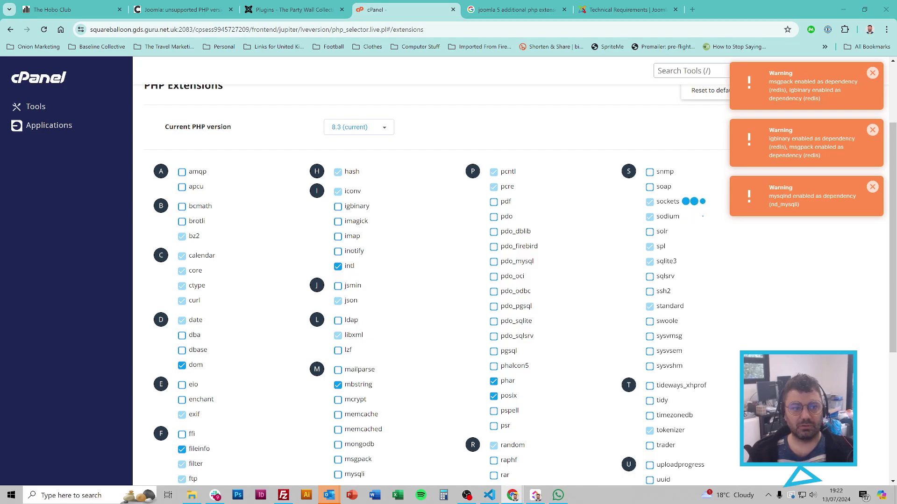
Step: Check the site's unsupported PHP page, then dismiss cPanel's three extension dependency warnings
{"action": "left_click", "coordinate": [182, 9]}
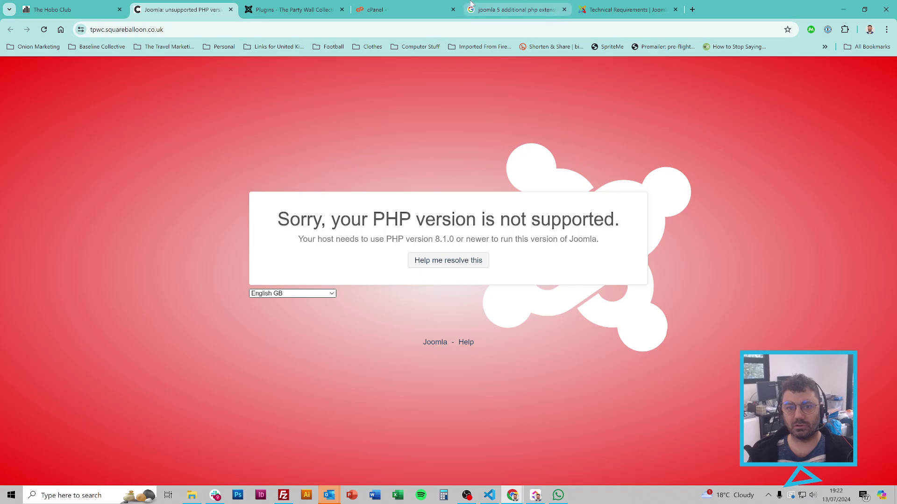
{"action": "left_click", "coordinate": [394, 9]}
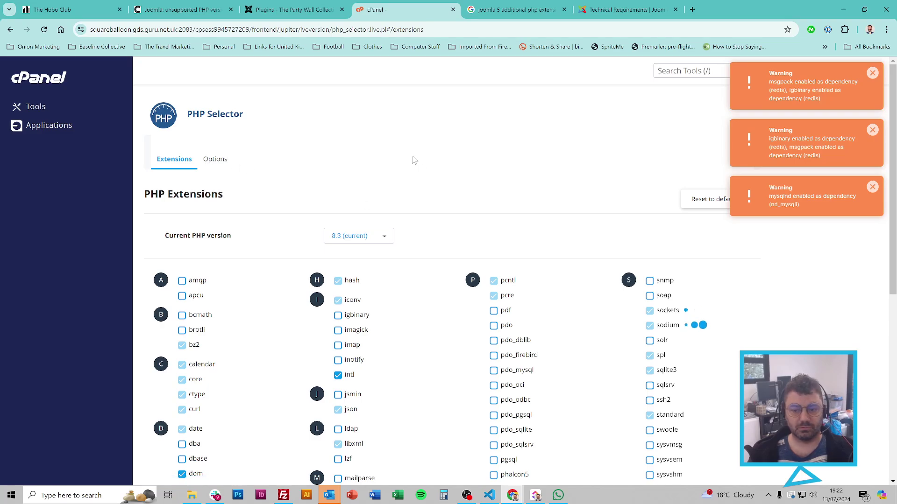
{"action": "left_click", "coordinate": [872, 187]}
{"action": "left_click", "coordinate": [872, 130]}
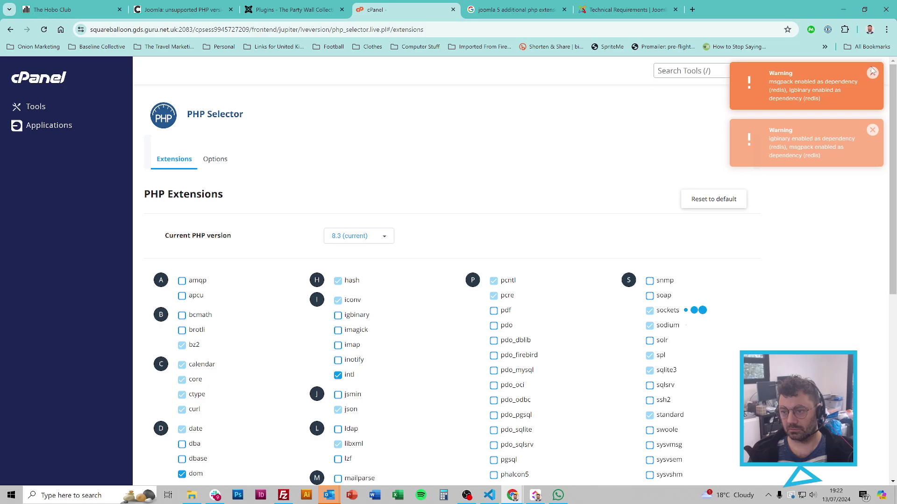
{"action": "left_click", "coordinate": [872, 73]}
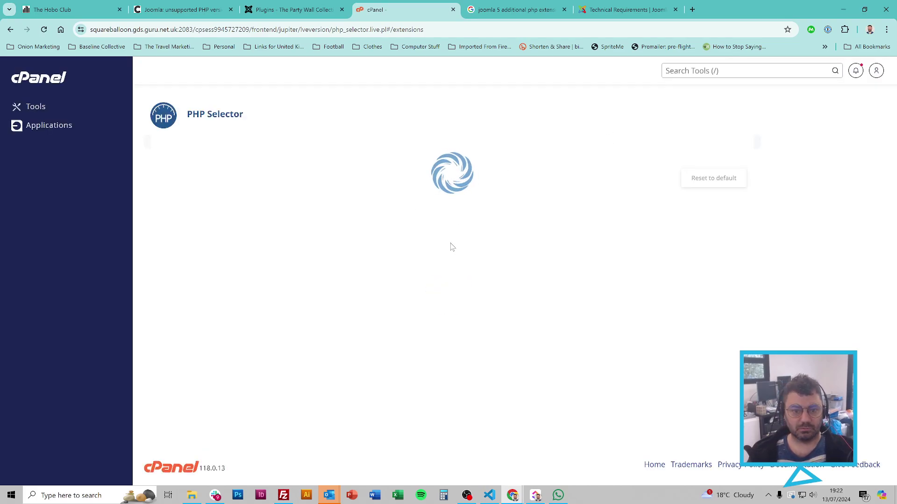
Step: Open the PHP Options list down to output_buffering, memory_limit and upload limits
{"action": "scroll", "coordinate": [536, 247], "scroll_direction": "down", "scroll_amount": 3}
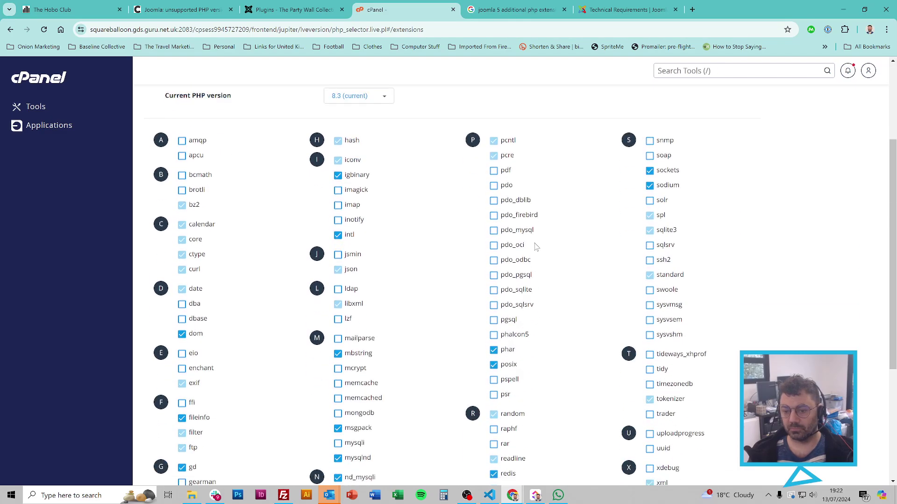
{"action": "scroll", "coordinate": [514, 234], "scroll_direction": "up", "scroll_amount": 3}
{"action": "left_click", "coordinate": [219, 161]}
{"action": "scroll", "coordinate": [278, 202], "scroll_direction": "down", "scroll_amount": 6}
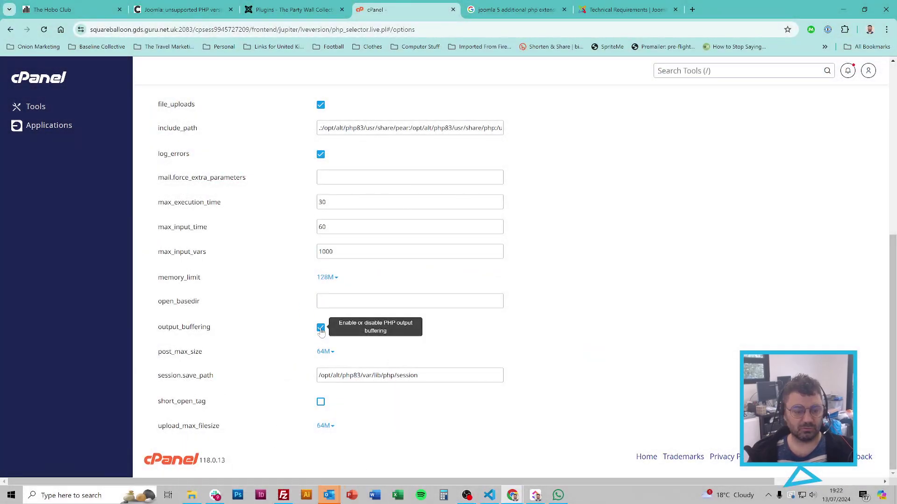
Step: Uncheck output_buffering and set max_execution_time to 60 seconds
{"action": "left_click", "coordinate": [320, 329]}
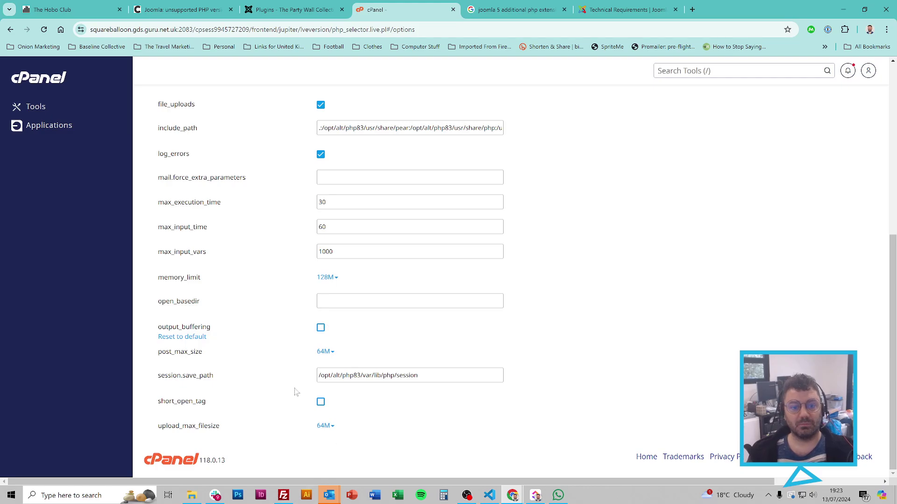
{"action": "left_click", "coordinate": [237, 201]}
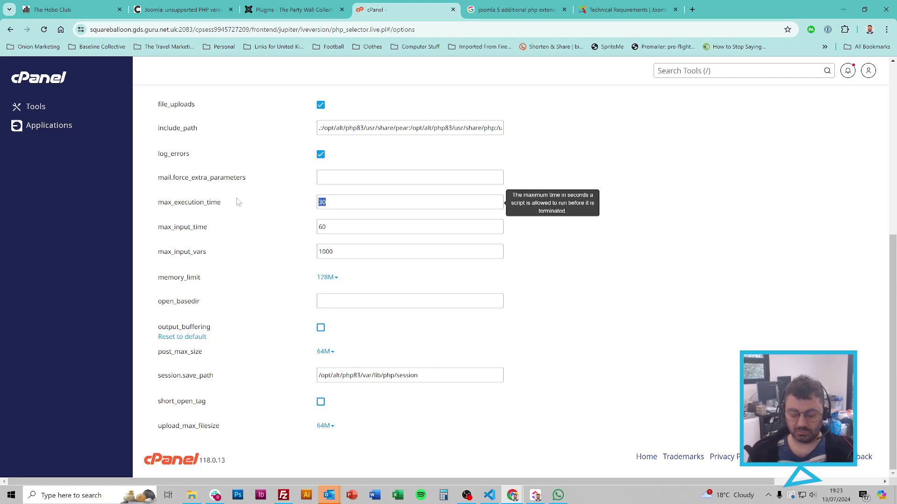
{"action": "type", "text": "60"}
{"action": "left_click", "coordinate": [673, 248]}
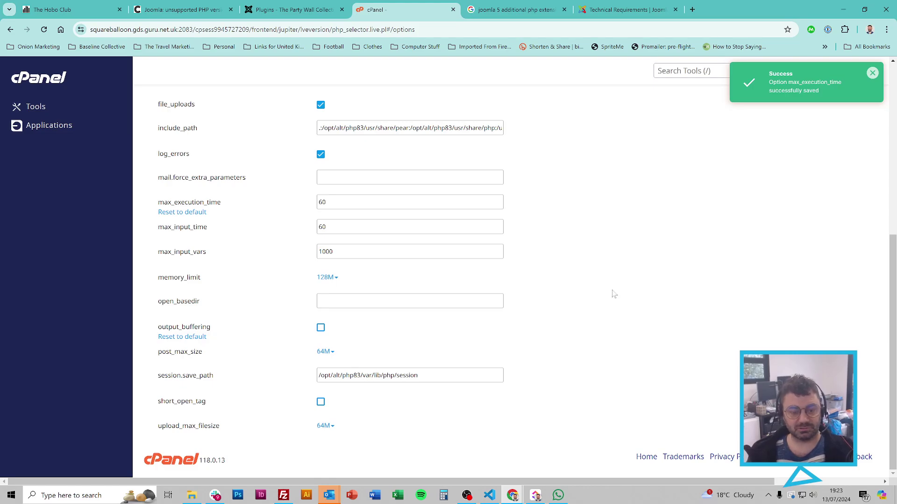
{"action": "scroll", "coordinate": [614, 294], "scroll_direction": "up", "scroll_amount": 7}
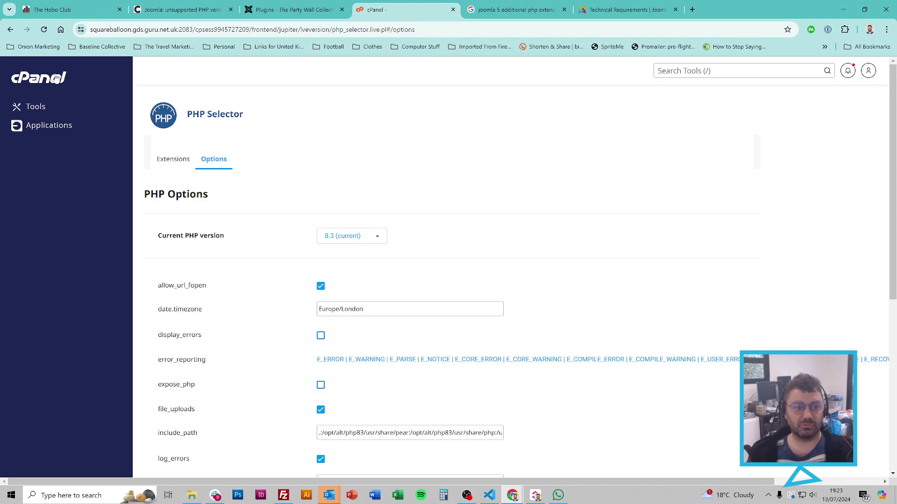
Step: Reload the site to confirm The Party Wall Collective homepage loads, then return to cPanel Tools
{"action": "key", "text": "ctrl+2"}
{"action": "key", "text": "F5"}
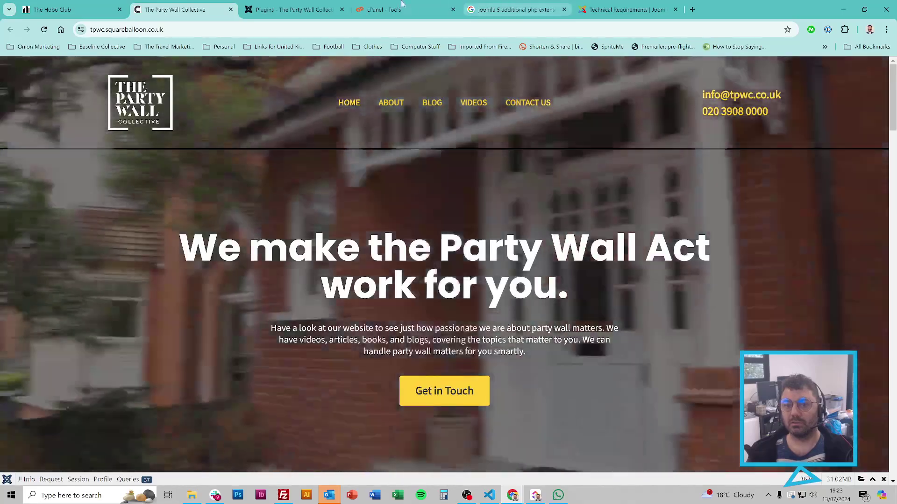
{"action": "key", "text": "ctrl+4"}
{"action": "key", "text": "ctrl+5"}
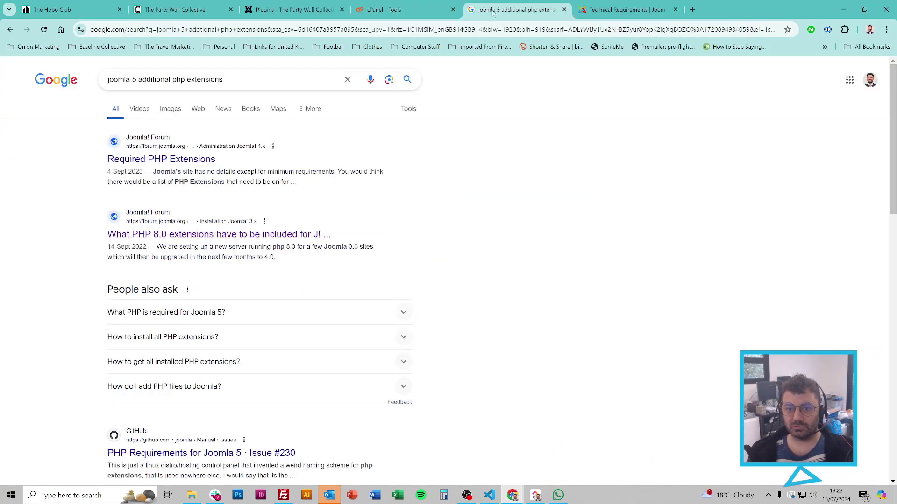
{"action": "key", "text": "ctrl+4"}
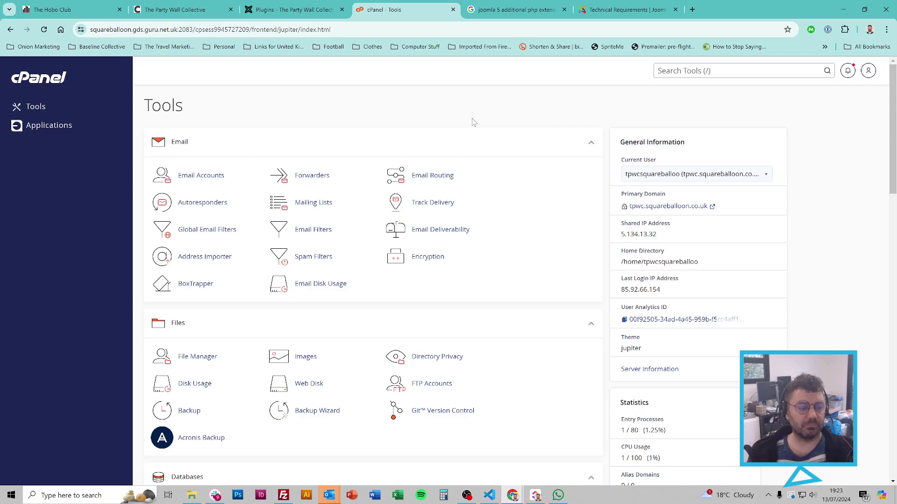
Step: Open configuration.php from File Manager in the code editor
{"action": "left_click", "coordinate": [196, 362]}
{"action": "scroll", "coordinate": [267, 290], "scroll_direction": "down", "scroll_amount": 10}
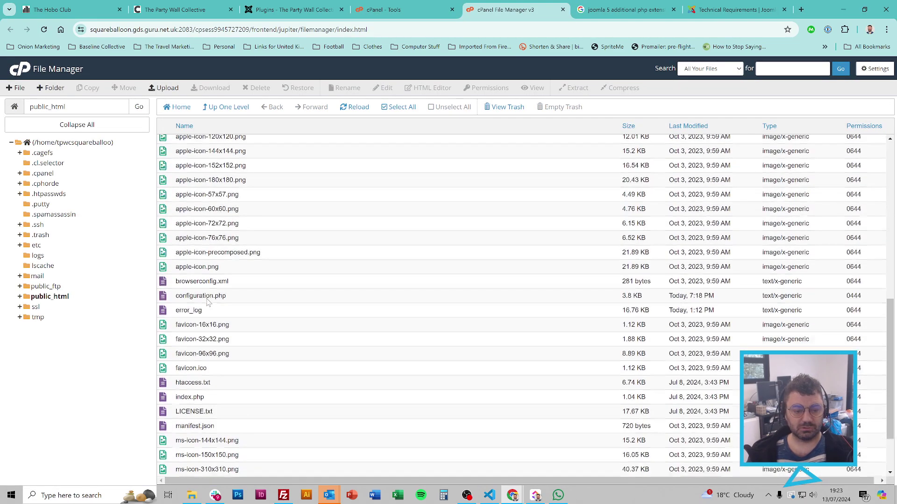
{"action": "scroll", "coordinate": [208, 301], "scroll_direction": "down", "scroll_amount": 1}
{"action": "right_click", "coordinate": [213, 256]}
{"action": "left_click", "coordinate": [241, 290]}
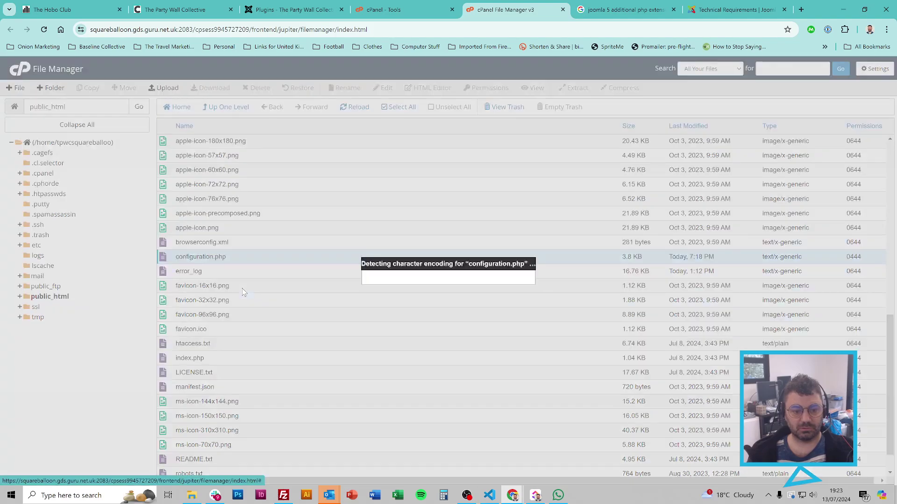
{"action": "left_click", "coordinate": [532, 343]}
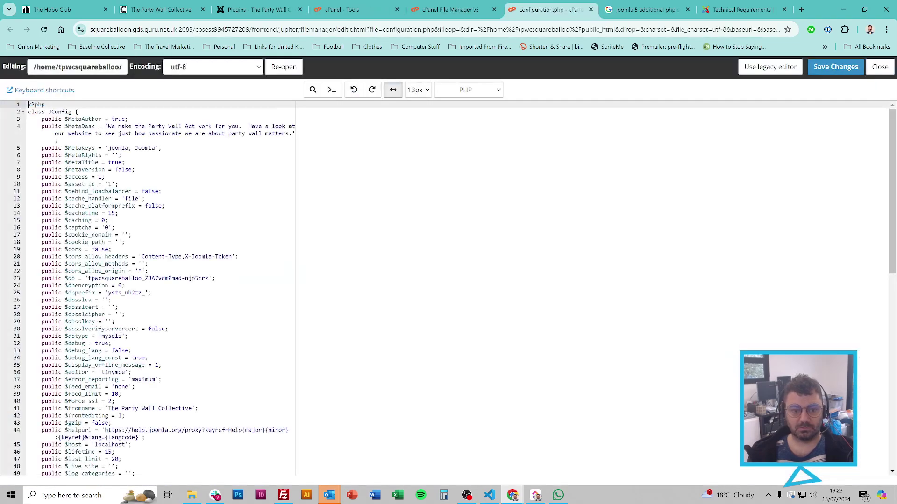
Step: Set $debug to false and $error_reporting to 'none', then save
{"action": "key", "text": "ctrl+f"}
{"action": "type", "text": "debug"}
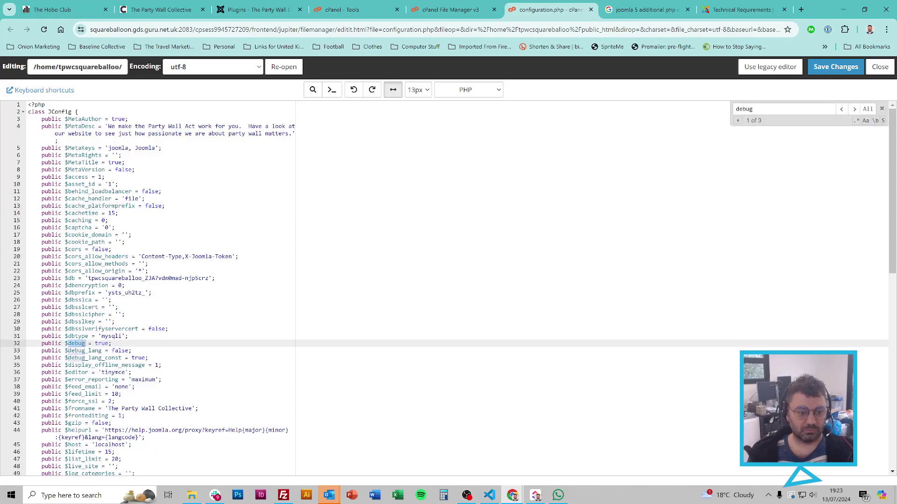
{"action": "double_click", "coordinate": [101, 344]}
{"action": "type", "text": "false"}
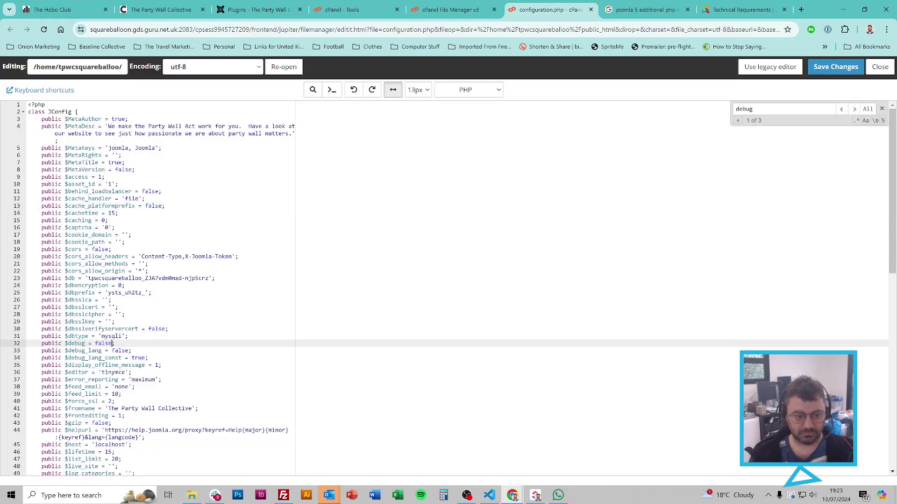
{"action": "key", "text": "ctrl+f"}
{"action": "type", "text": "errro"}
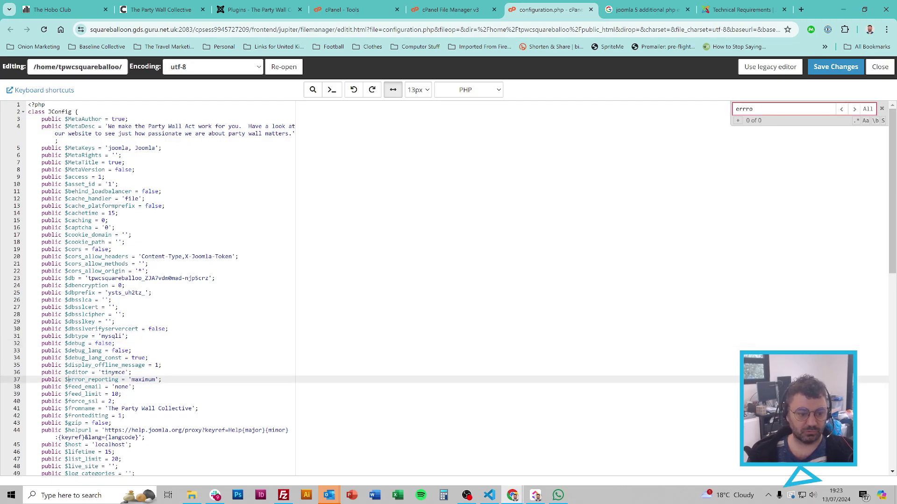
{"action": "double_click", "coordinate": [155, 380]}
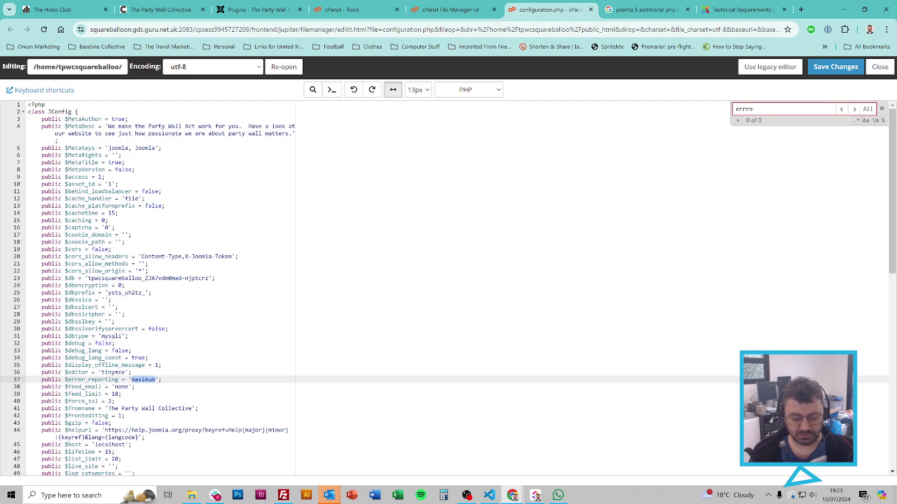
{"action": "type", "text": "none"}
{"action": "left_click", "coordinate": [836, 67]}
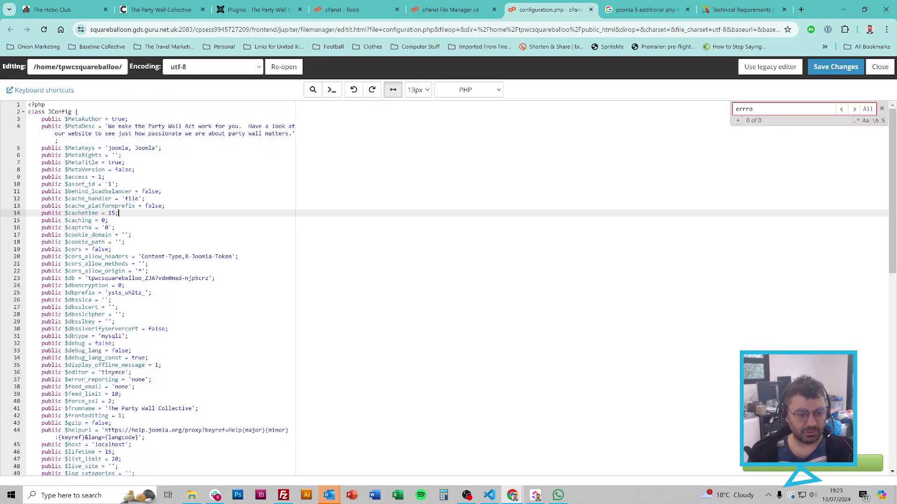
Step: Add two trailing dashes to the $db name, save, and reload the site
{"action": "left_click", "coordinate": [208, 279]}
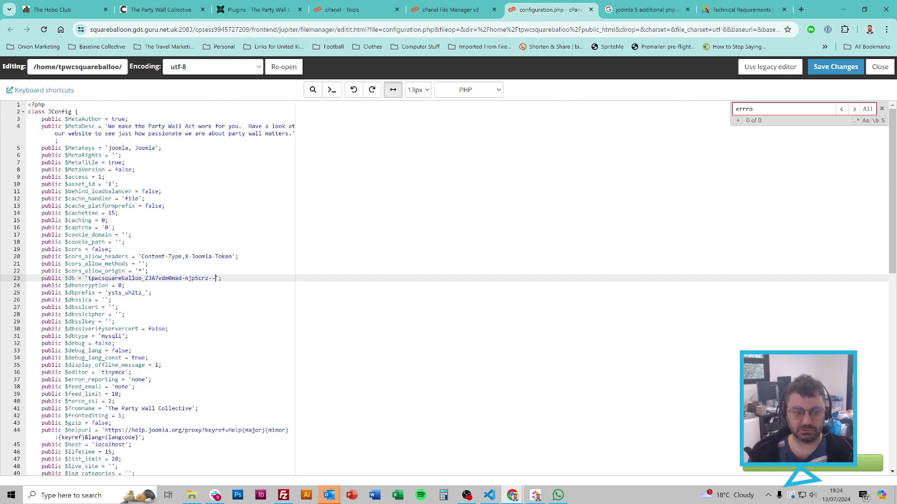
{"action": "left_click", "coordinate": [836, 67]}
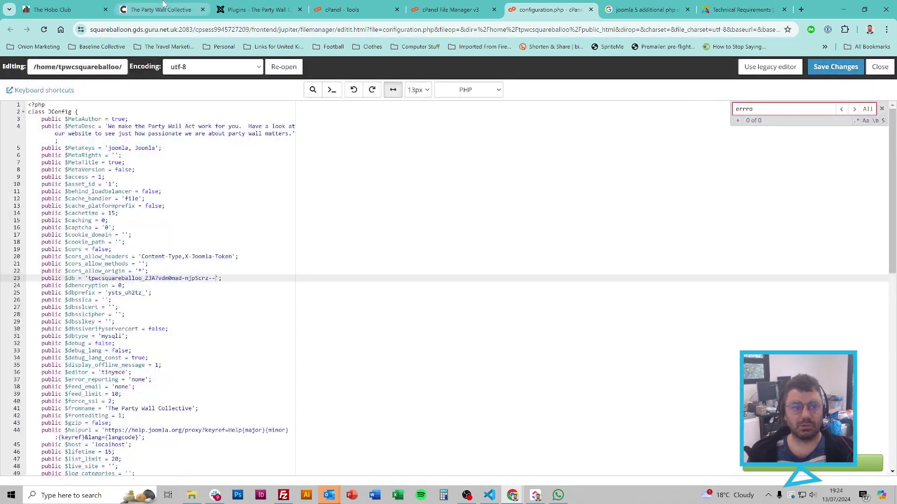
{"action": "left_click", "coordinate": [159, 10]}
{"action": "key", "text": "F5"}
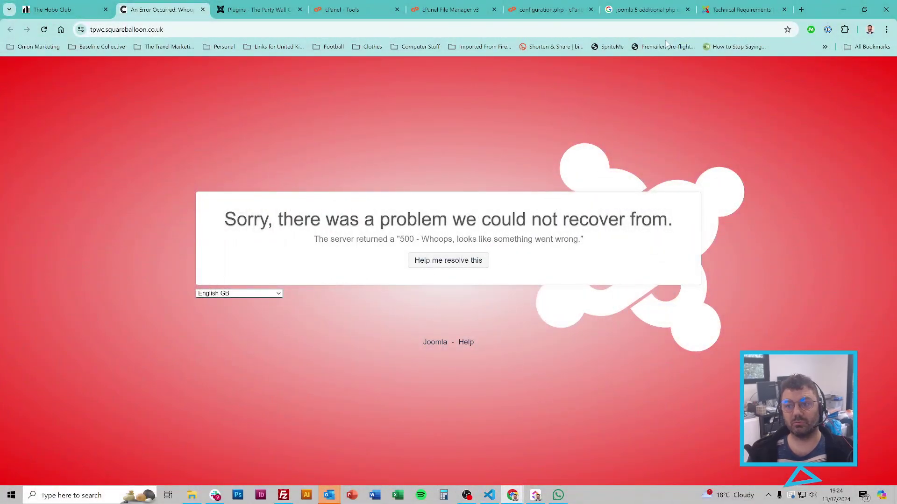
Step: Set $debug back to true in configuration.php, save, and reload the site for the detailed error
{"action": "left_click", "coordinate": [537, 5]}
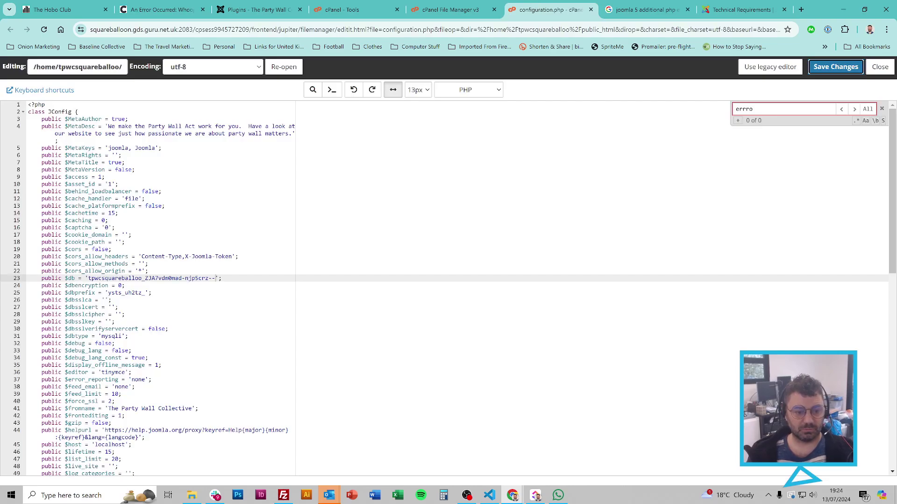
{"action": "key", "text": "ctrl+f"}
{"action": "type", "text": "debug"}
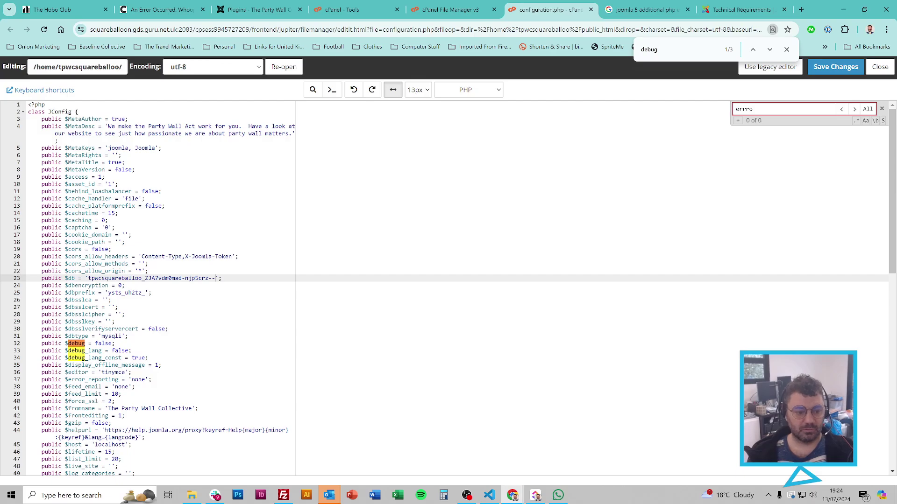
{"action": "double_click", "coordinate": [103, 344]}
{"action": "type", "text": "tru"}
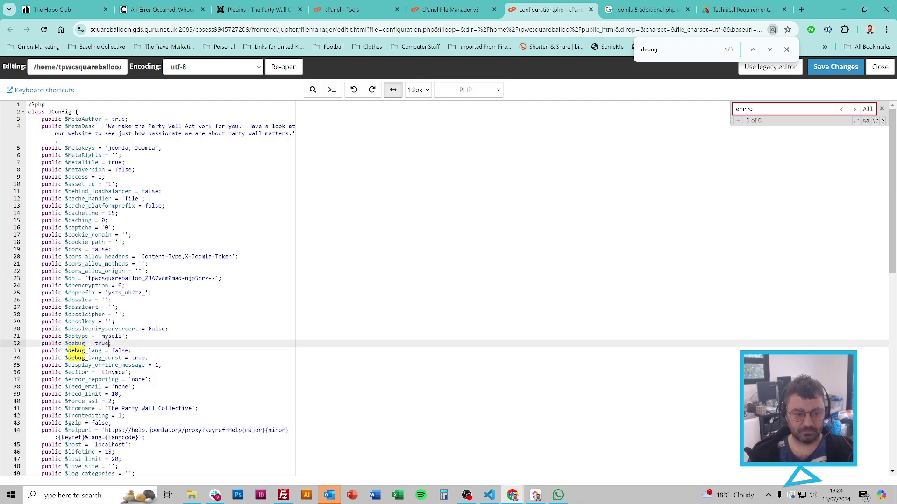
{"action": "type", "text": "e"}
{"action": "left_click", "coordinate": [836, 67]}
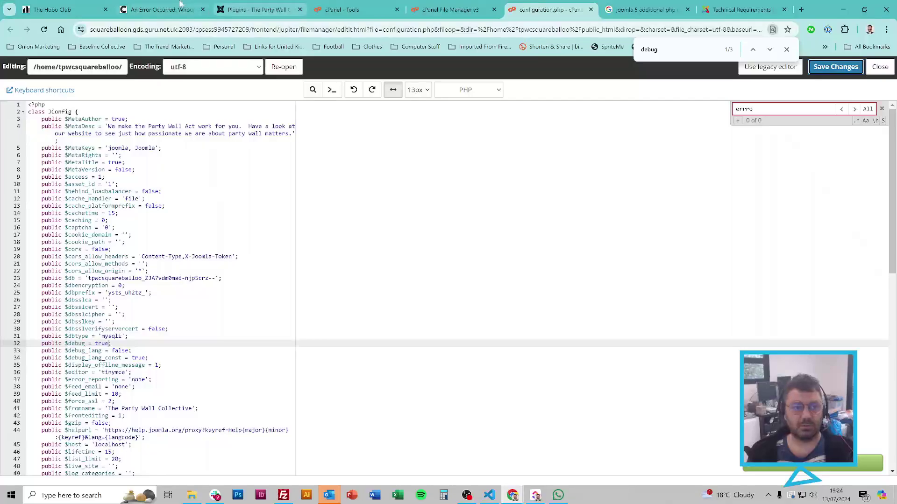
{"action": "left_click", "coordinate": [180, 5]}
{"action": "key", "text": "F5"}
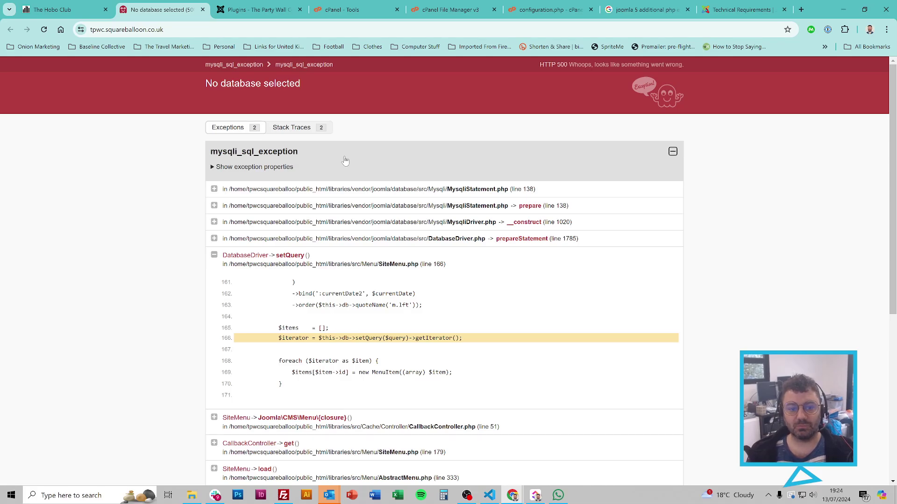
Step: Toggle the exception properties and scroll to the second mysqli_sql_exception's access-denied message
{"action": "left_click", "coordinate": [212, 167]}
{"action": "left_click", "coordinate": [213, 168]}
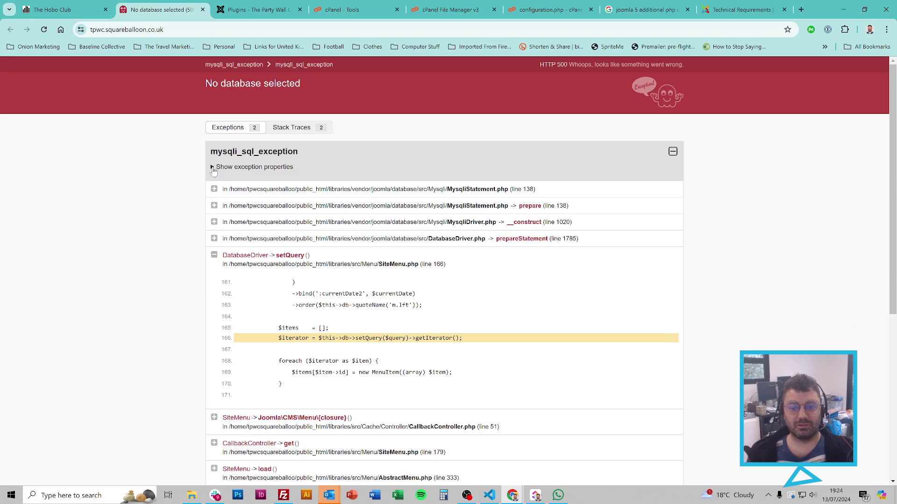
{"action": "scroll", "coordinate": [577, 241], "scroll_direction": "down", "scroll_amount": 6}
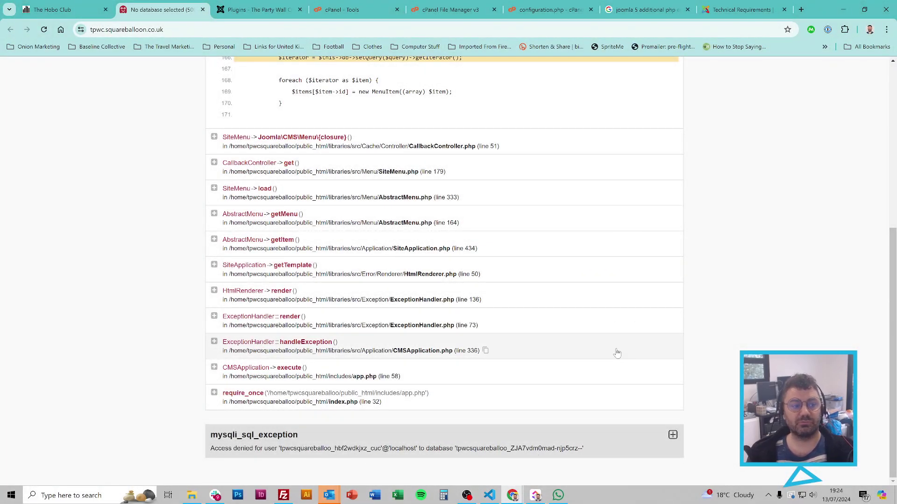
Step: Find $user in configuration.php, append characters to the database username, and save
{"action": "left_click", "coordinate": [528, 6]}
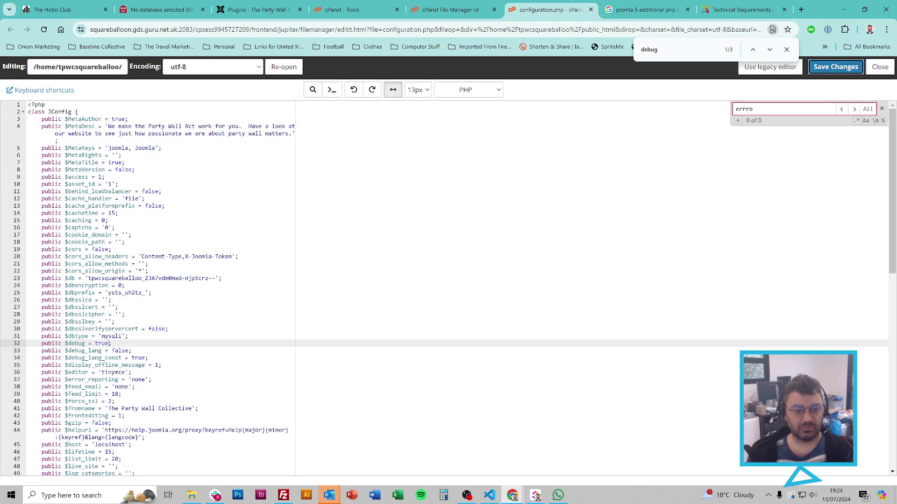
{"action": "left_click", "coordinate": [209, 278]}
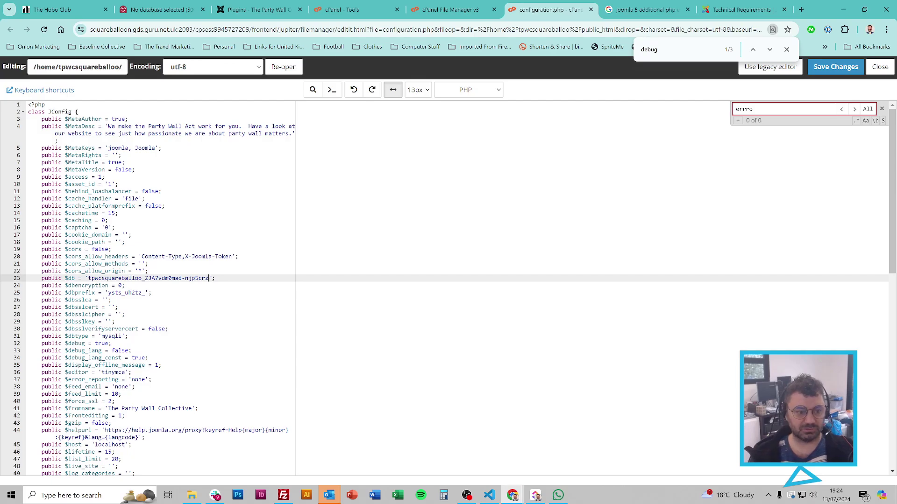
{"action": "key", "text": "ctrl+f"}
{"action": "type", "text": "user"}
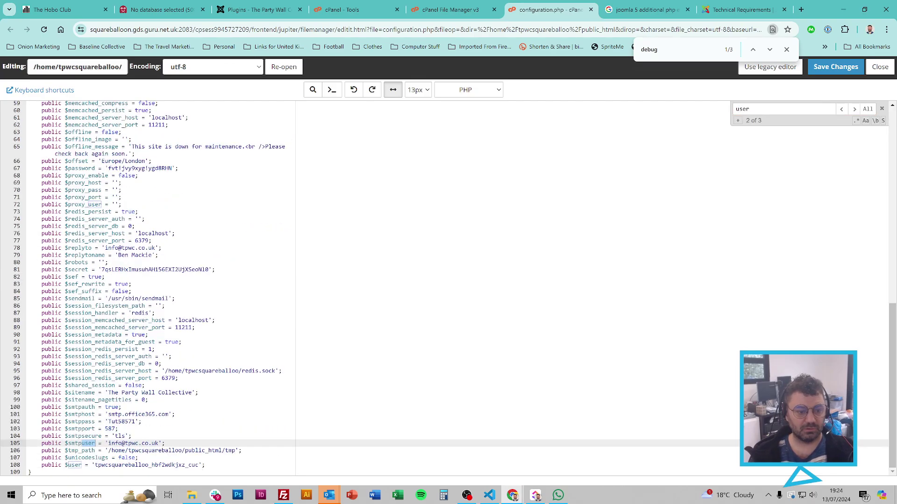
{"action": "key", "text": "Return"}
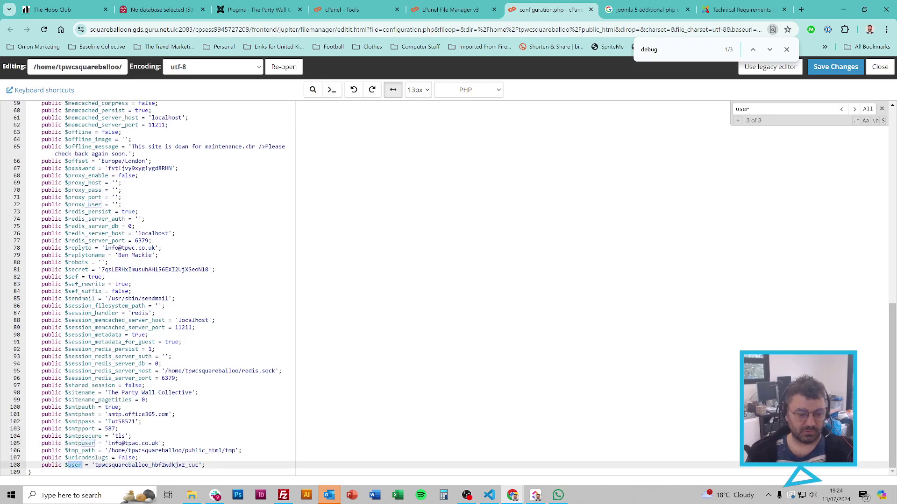
{"action": "left_click", "coordinate": [199, 466]}
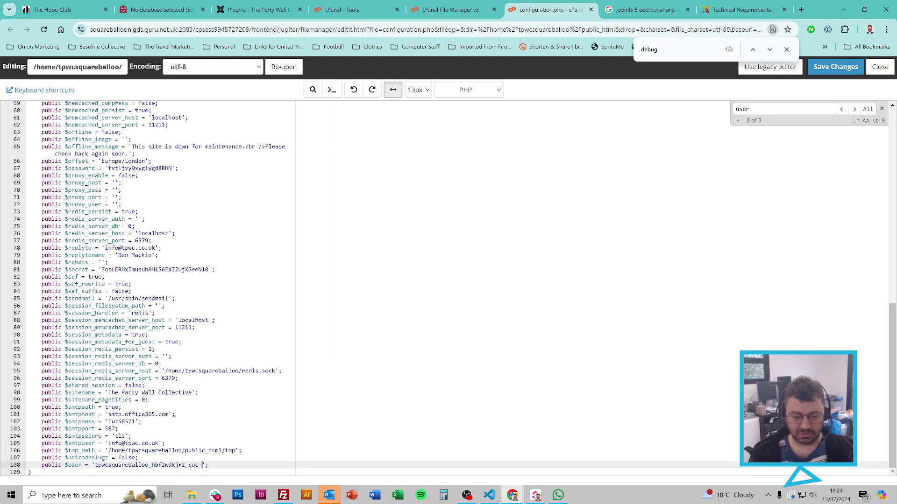
{"action": "left_click", "coordinate": [836, 67]}
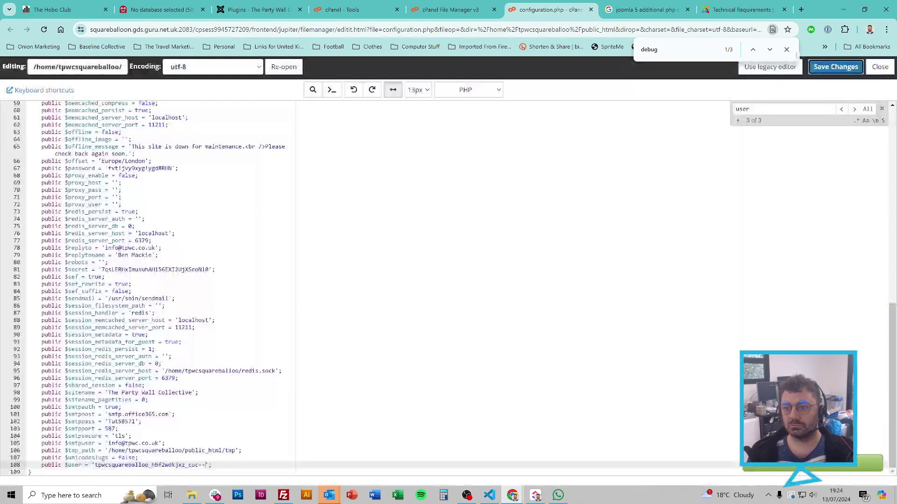
{"action": "left_click", "coordinate": [786, 49]}
Step: Reload the site to confirm it still reports database access denied, then return to the editor
{"action": "left_click", "coordinate": [161, 9]}
{"action": "key", "text": "F5"}
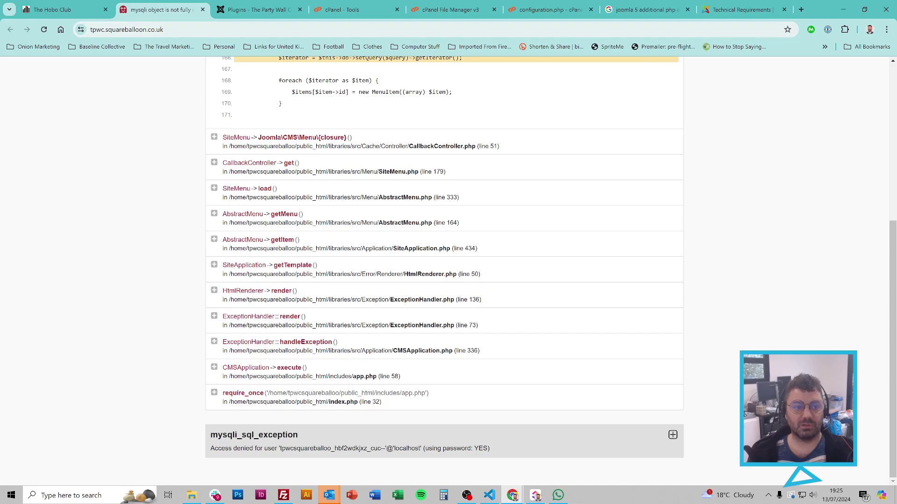
{"action": "key", "text": "ctrl"}
{"action": "key", "text": "ctrl"}
{"action": "left_click", "coordinate": [165, 29]}
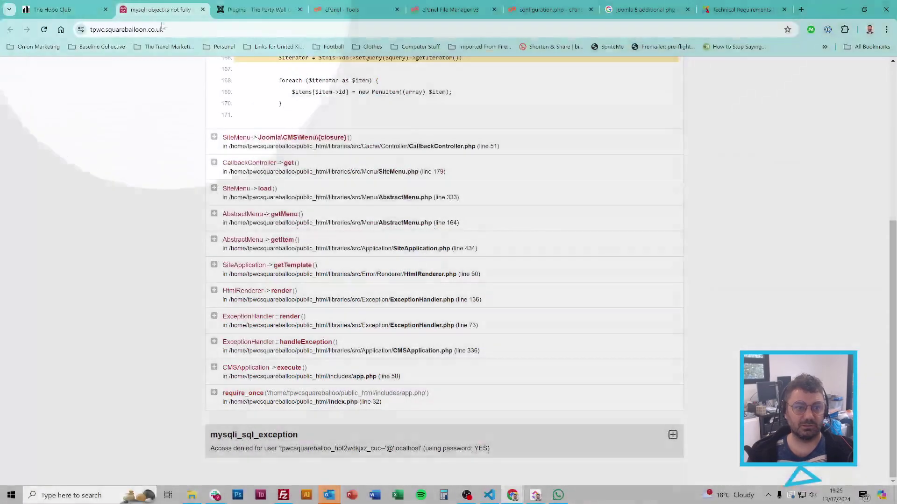
{"action": "key", "text": "Return"}
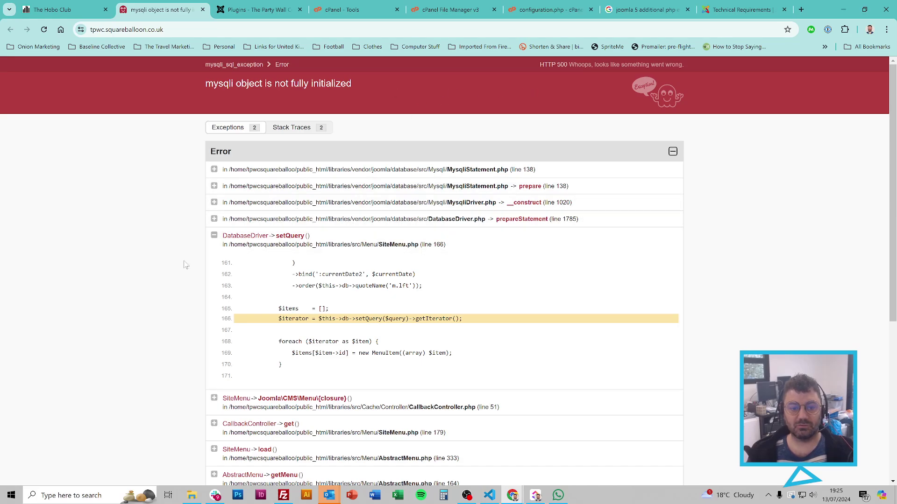
{"action": "scroll", "coordinate": [180, 318], "scroll_direction": "down", "scroll_amount": 5}
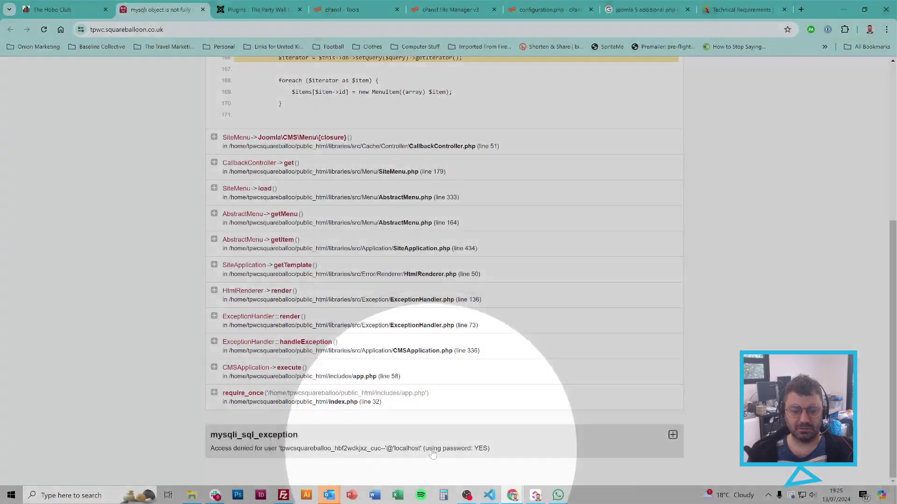
{"action": "scroll", "coordinate": [469, 426], "scroll_direction": "up", "scroll_amount": 5}
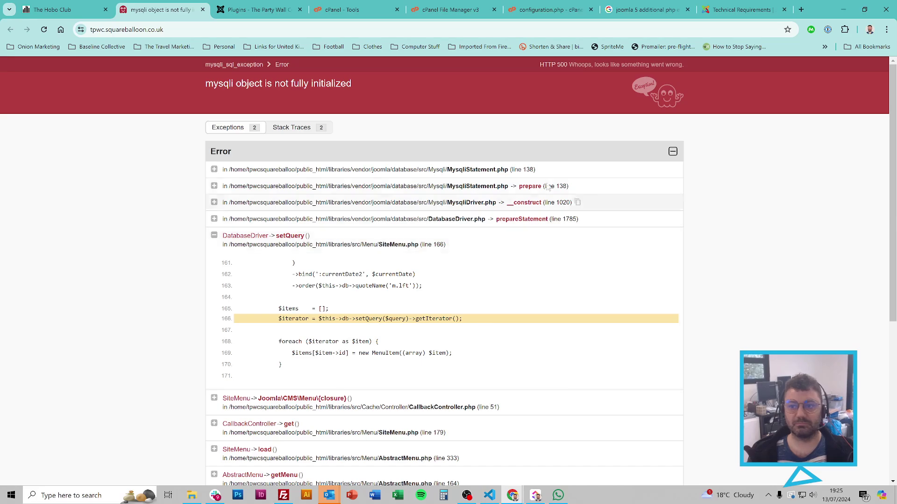
{"action": "left_click", "coordinate": [542, 9]}
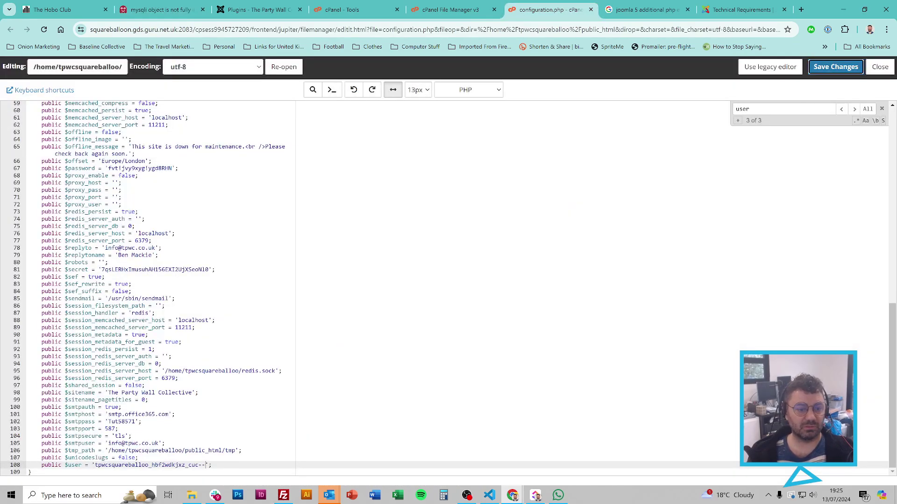
Step: Correct the $user database username value in configuration.php
{"action": "left_click", "coordinate": [175, 233]}
{"action": "key", "text": "ctrl+f"}
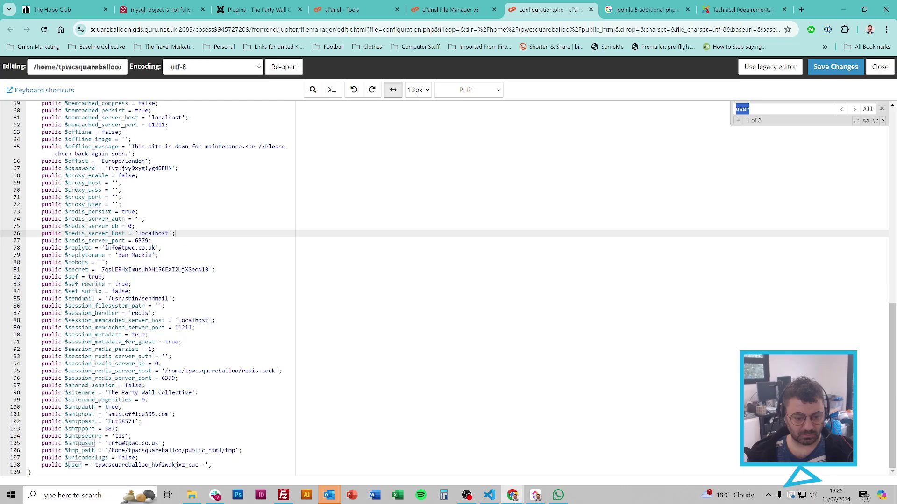
{"action": "left_click", "coordinate": [200, 466]}
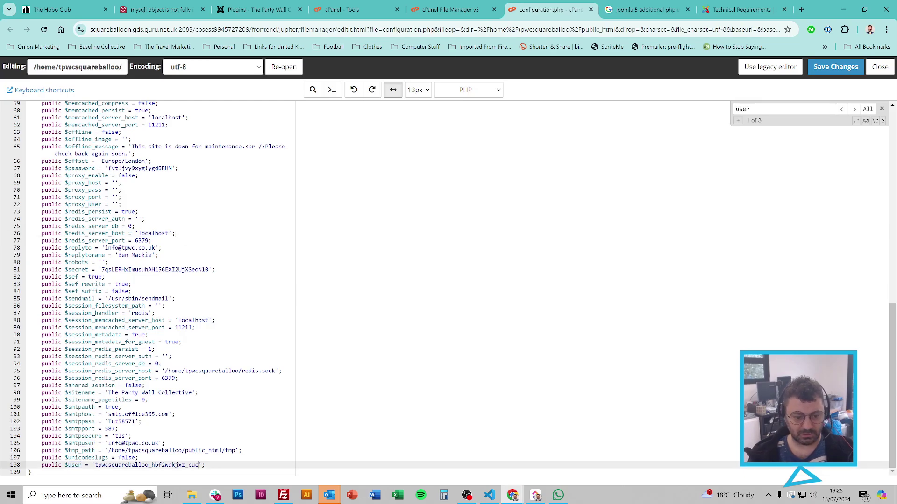
Step: Find $password, add trailing dashes to its value, save, and reload the site to test
{"action": "key", "text": "ctrl+f"}
{"action": "type", "text": "pass"}
{"action": "key", "text": "Return"}
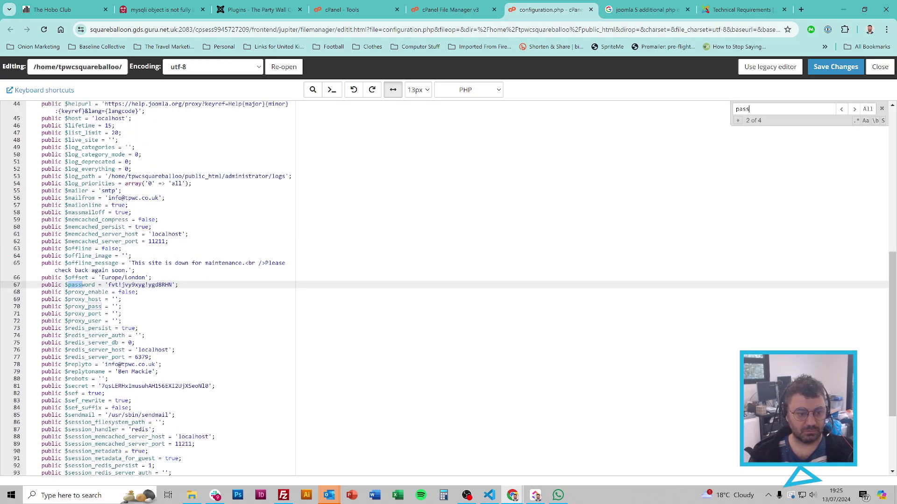
{"action": "left_click", "coordinate": [172, 285]}
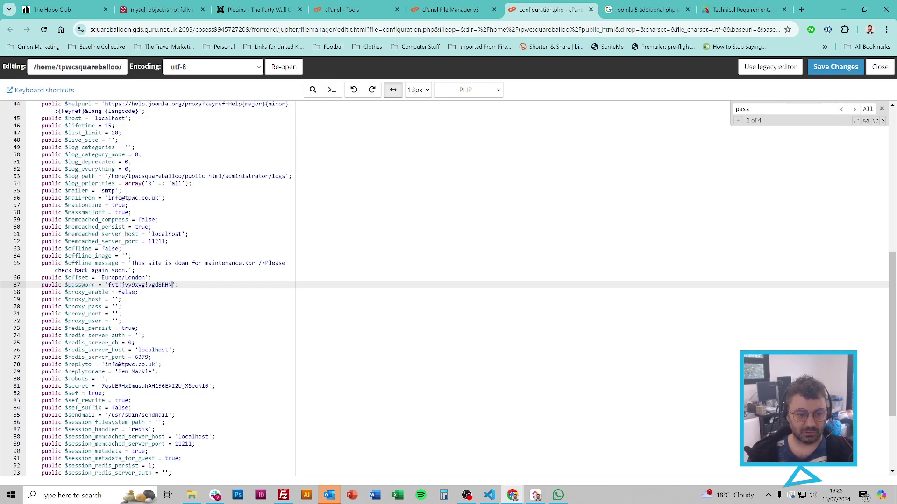
{"action": "left_click", "coordinate": [836, 67]}
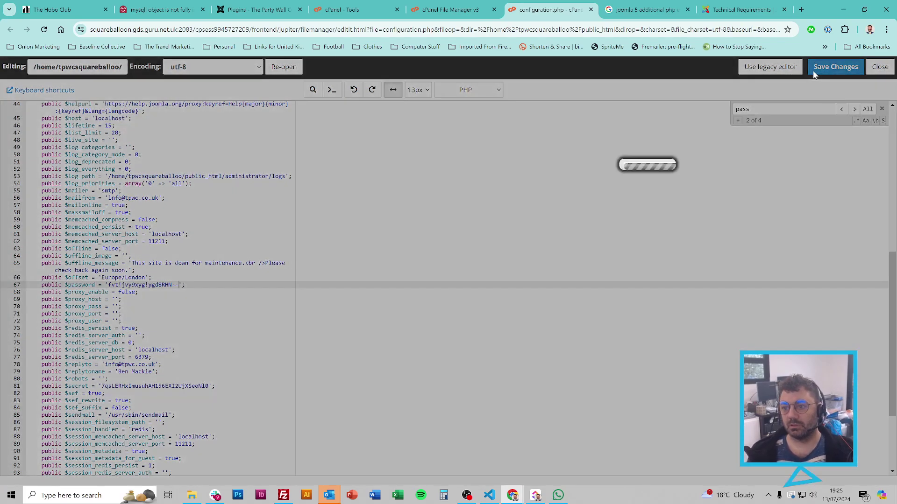
{"action": "left_click", "coordinate": [159, 9]}
{"action": "key", "text": "F5"}
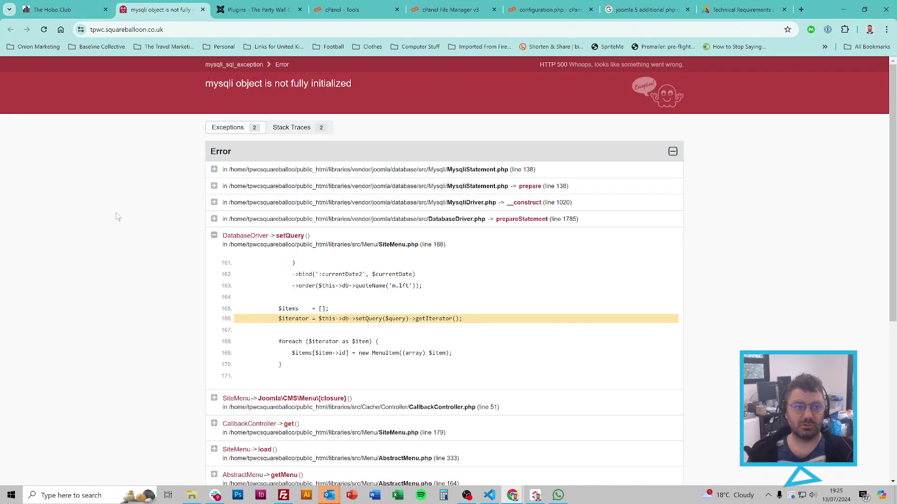
{"action": "scroll", "coordinate": [143, 288], "scroll_direction": "down", "scroll_amount": 5}
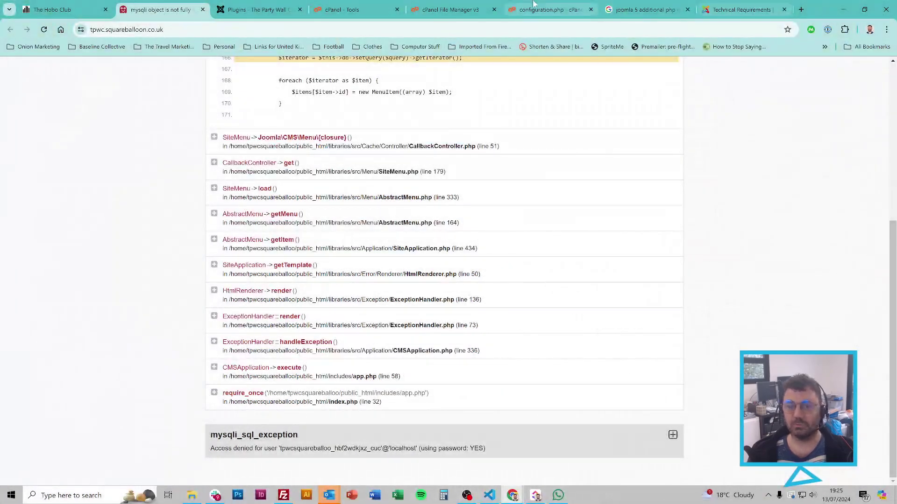
Step: Remove the extra dashes from $password, save, and reload so the homepage loads again
{"action": "left_click", "coordinate": [519, 5]}
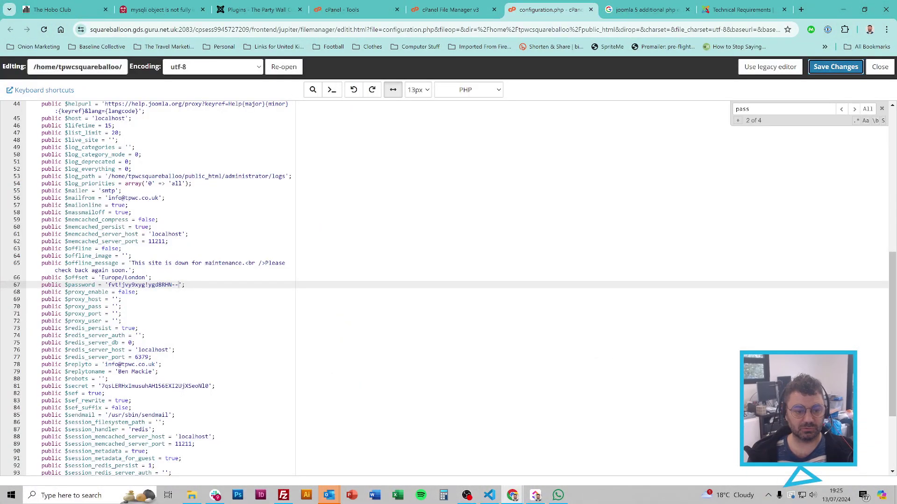
{"action": "key", "text": "BackSpace"}
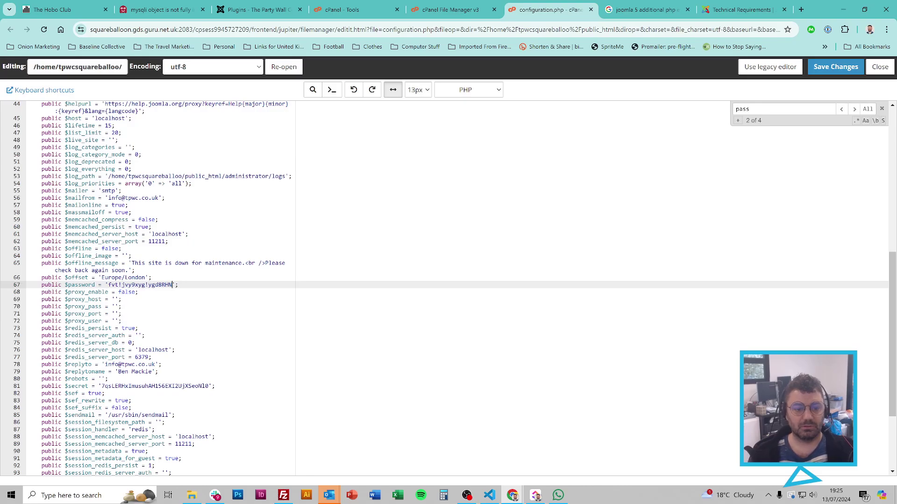
{"action": "left_click", "coordinate": [836, 67]}
{"action": "key", "text": "ctrl+2"}
{"action": "key", "text": "F5"}
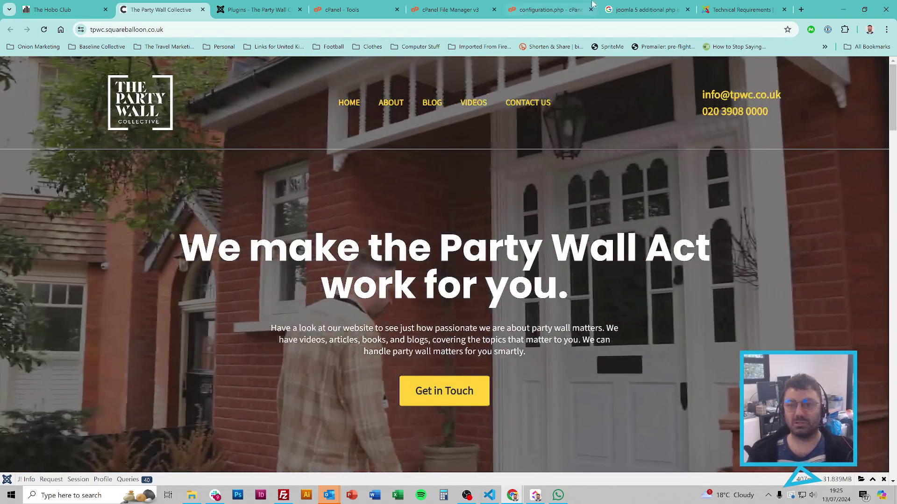
Step: Close the configuration.php editor and go back to the public_html listing showing the .htaccess files
{"action": "left_click", "coordinate": [547, 9]}
{"action": "left_click", "coordinate": [591, 9]}
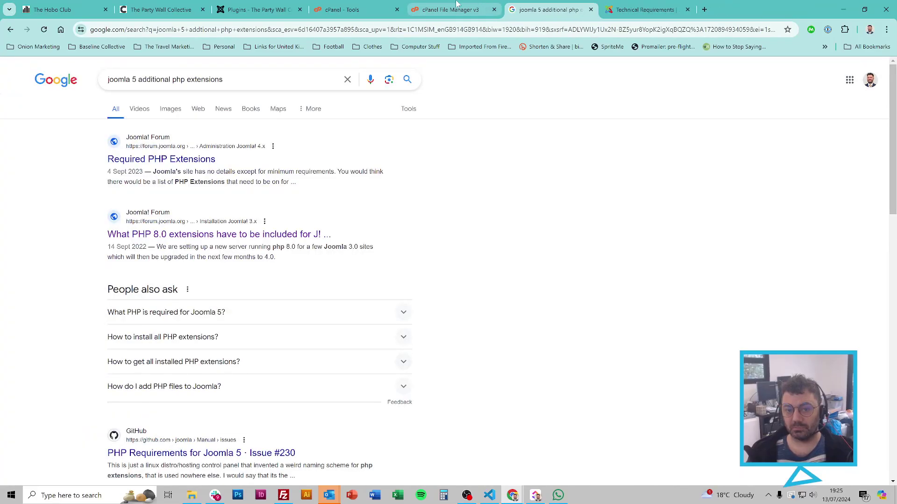
{"action": "left_click", "coordinate": [462, 9]}
{"action": "scroll", "coordinate": [392, 266], "scroll_direction": "up", "scroll_amount": 7}
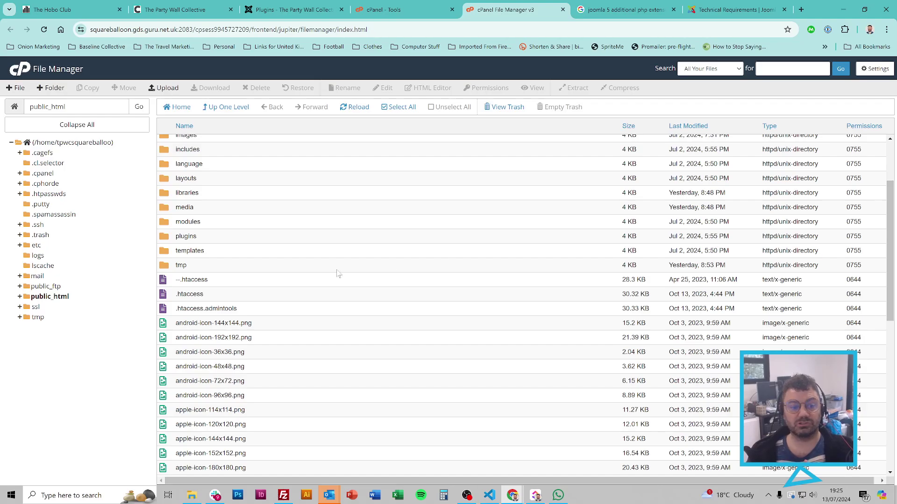
Step: Delete the --.htaccess file from public_html, moving it to the trash
{"action": "right_click", "coordinate": [210, 280]}
{"action": "left_click", "coordinate": [240, 371]}
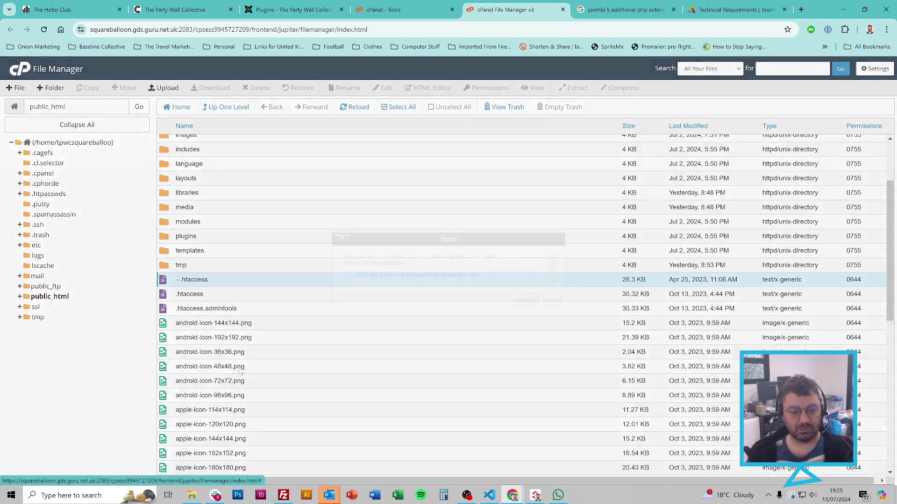
{"action": "left_click", "coordinate": [527, 300]}
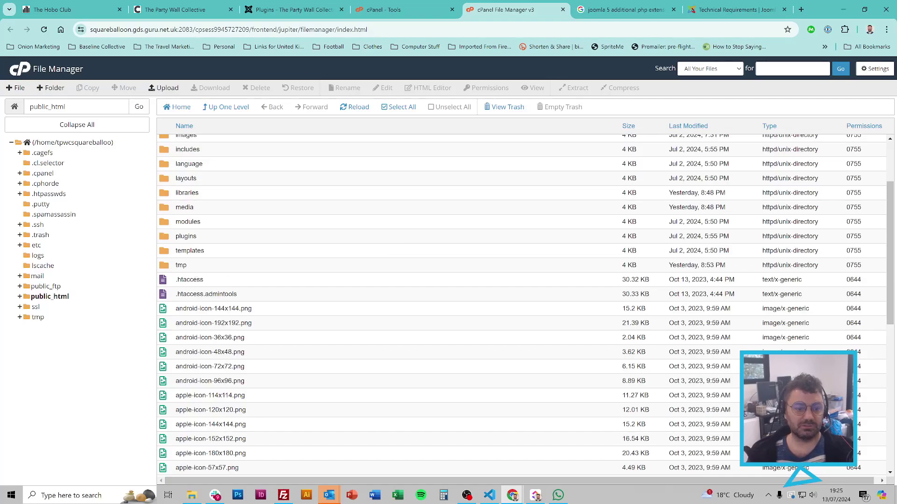
Step: Open the site's .htaccess in the code editor and review it to the end, adding blank lines
{"action": "left_click", "coordinate": [189, 280]}
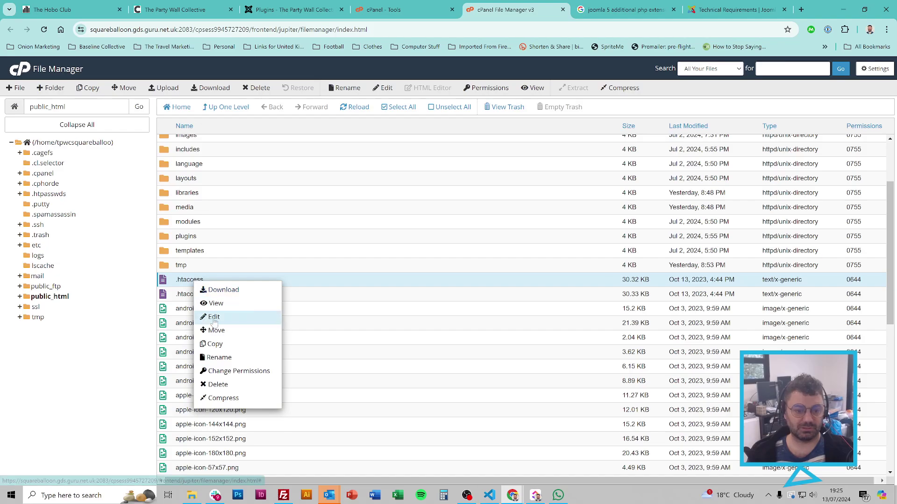
{"action": "left_click", "coordinate": [211, 316]}
{"action": "left_click", "coordinate": [531, 343]}
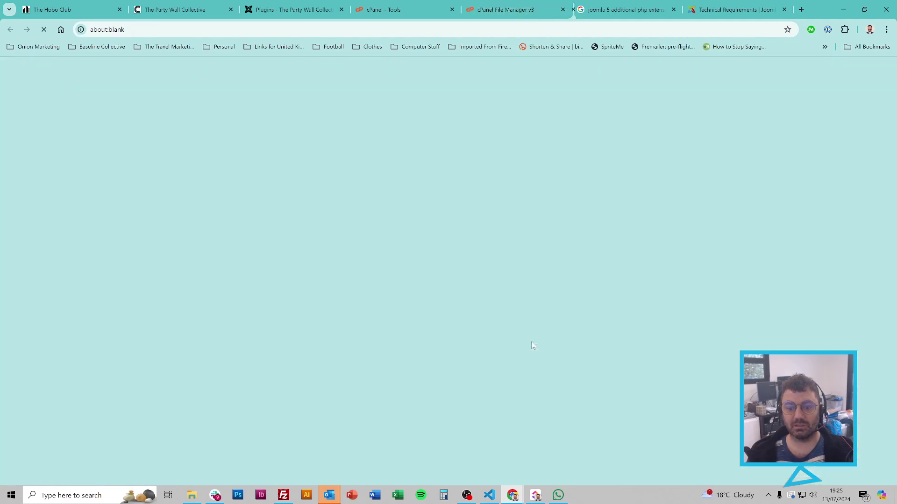
{"action": "scroll", "coordinate": [154, 290], "scroll_direction": "down", "scroll_amount": 20}
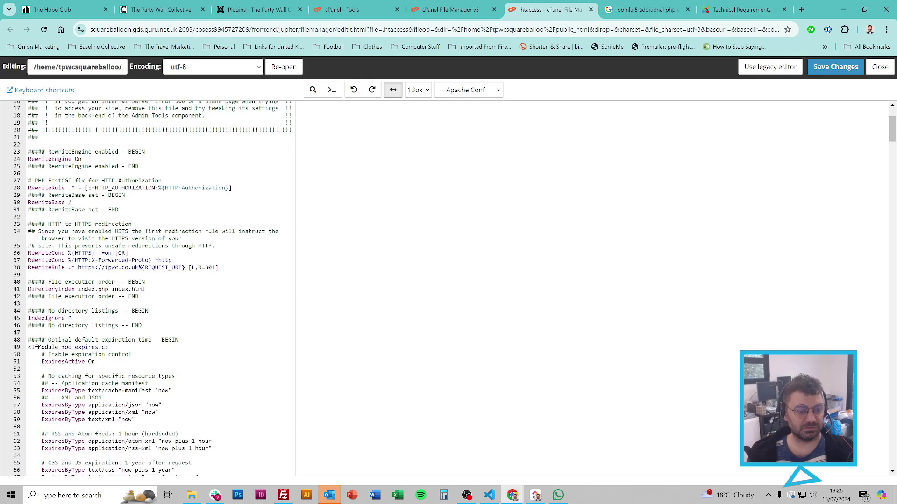
{"action": "scroll", "coordinate": [162, 290], "scroll_direction": "down", "scroll_amount": 20}
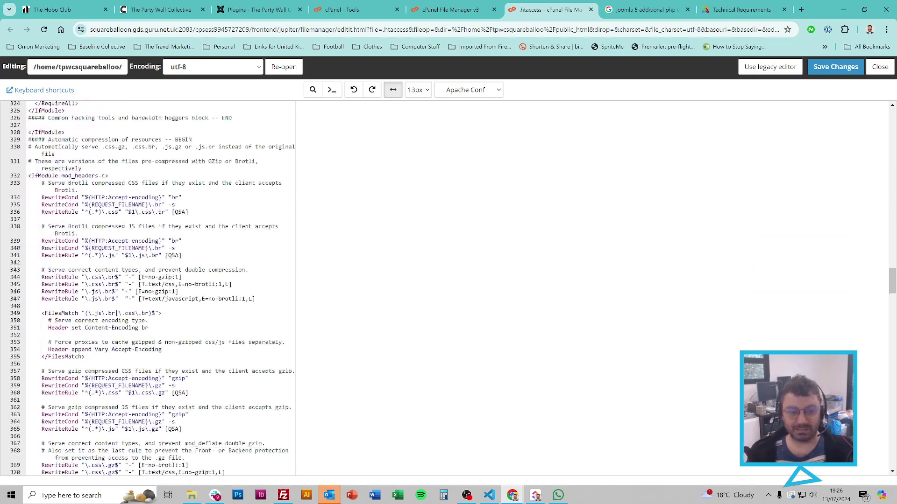
{"action": "scroll", "coordinate": [161, 290], "scroll_direction": "down", "scroll_amount": 20}
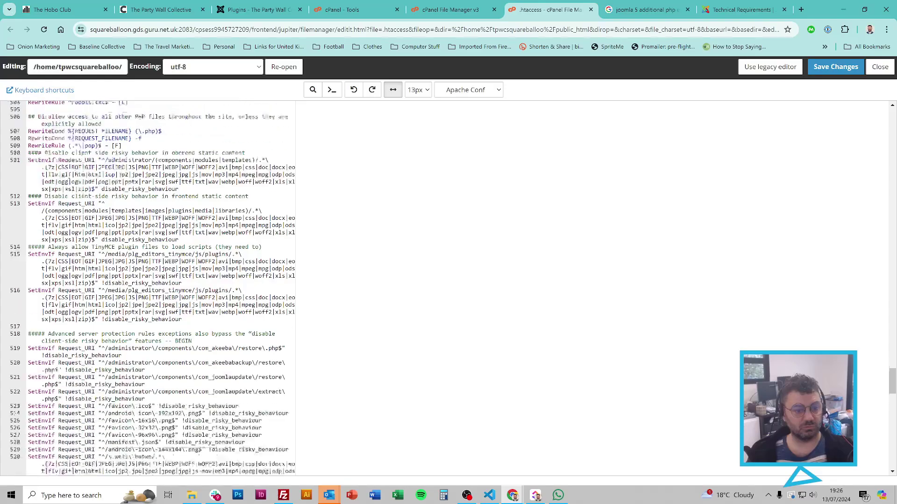
{"action": "key", "text": "Return"}
{"action": "key", "text": "Return"}
{"action": "key", "text": "Return"}
{"action": "key", "text": "Return"}
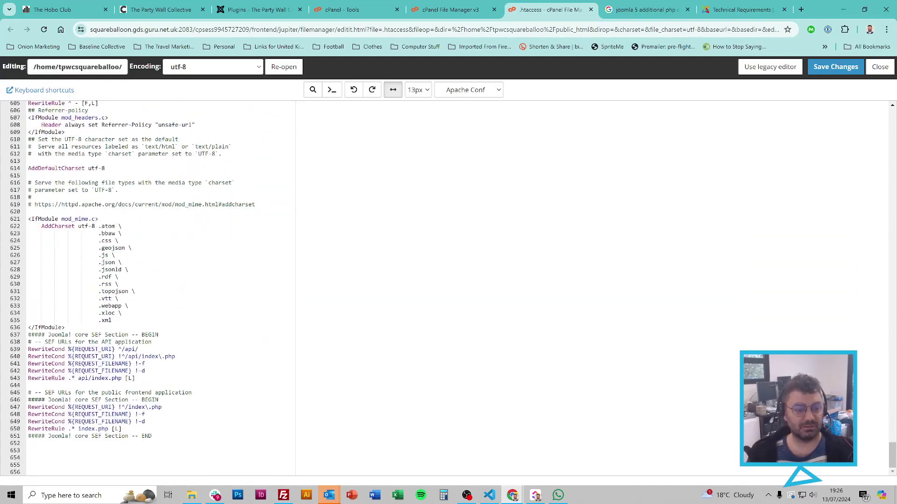
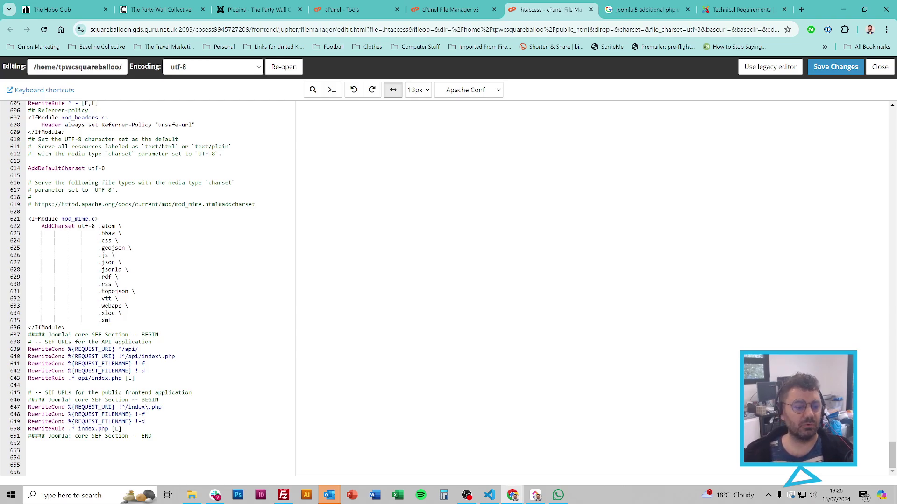
Step: Scroll back up through the .htaccess rules and close the editor
{"action": "scroll", "coordinate": [159, 289], "scroll_direction": "up", "scroll_amount": 5}
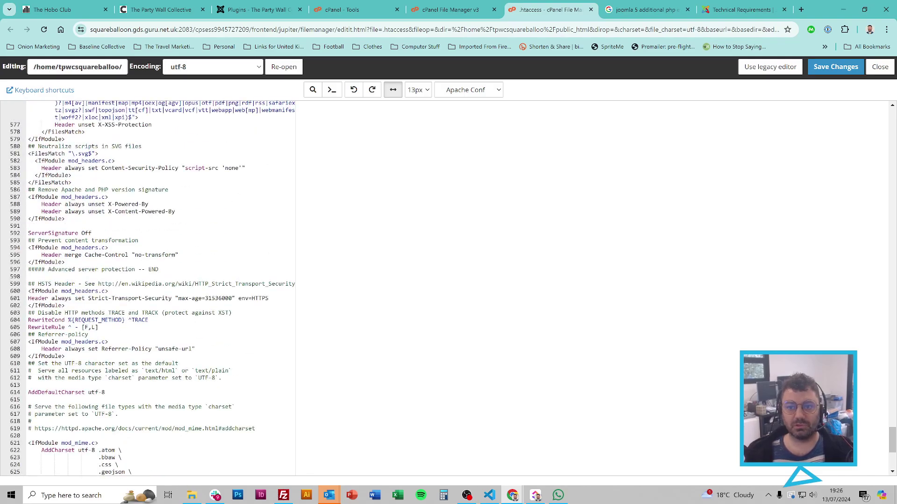
{"action": "left_click", "coordinate": [591, 9]}
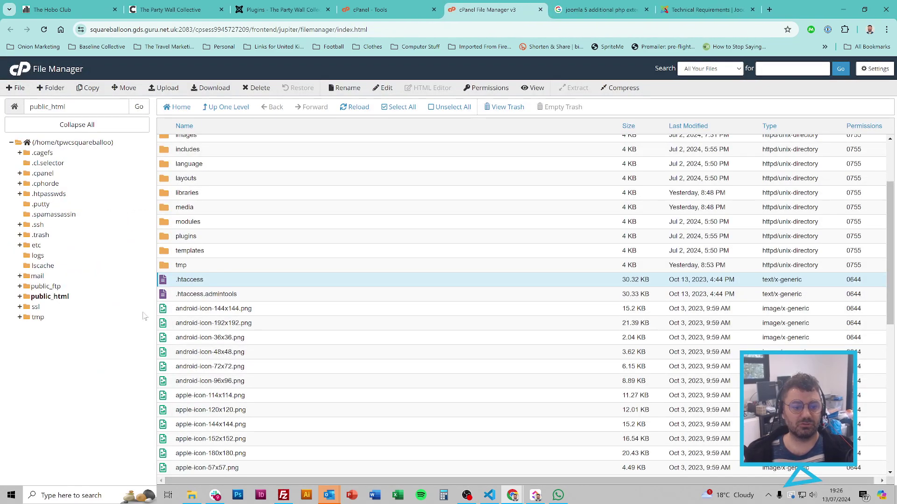
Step: Disable the site's .htaccess by renaming it to ---.htaccess
{"action": "right_click", "coordinate": [204, 281]}
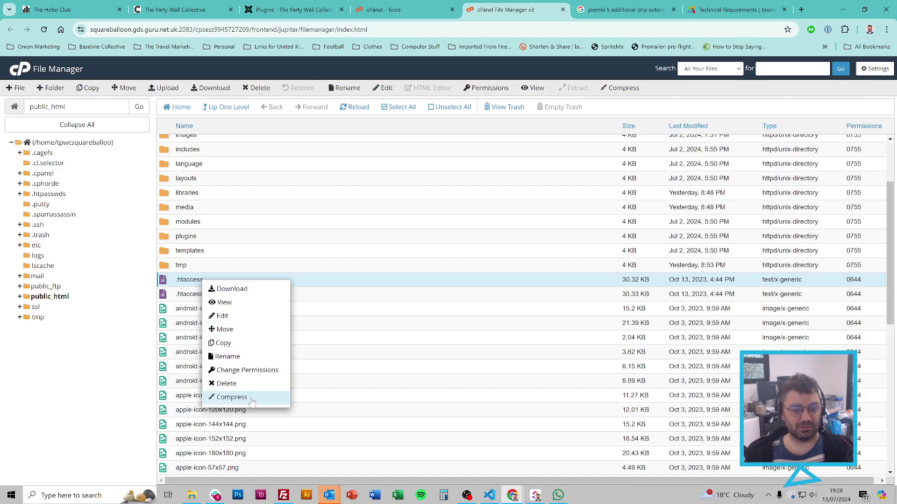
{"action": "left_click", "coordinate": [241, 357]}
{"action": "key", "text": "Home"}
{"action": "type", "text": "-"}
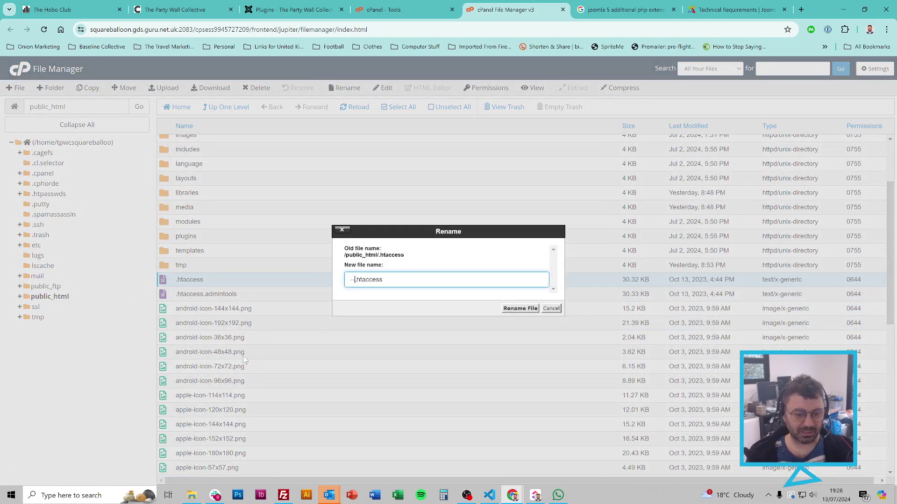
{"action": "type", "text": "--"}
{"action": "left_click", "coordinate": [512, 310]}
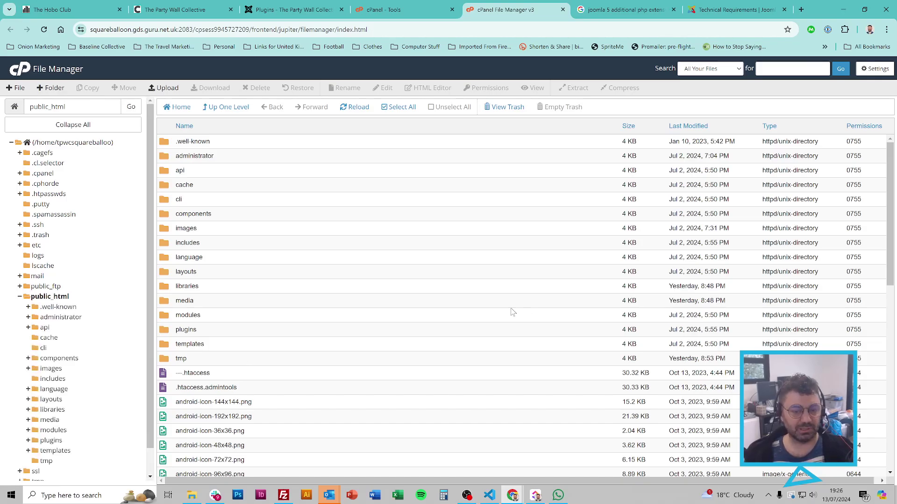
Step: Select htaccess.txt in public_html, start copying it, and open a new browser tab
{"action": "scroll", "coordinate": [336, 241], "scroll_direction": "down", "scroll_amount": 8}
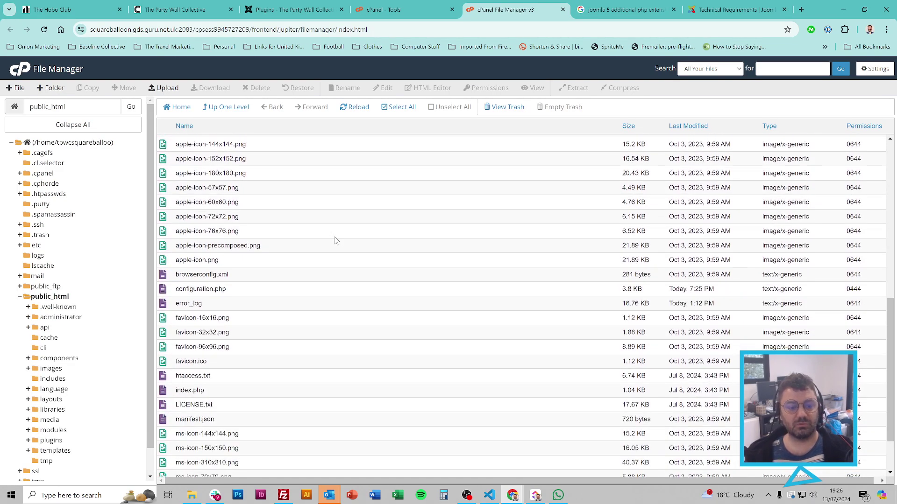
{"action": "scroll", "coordinate": [336, 240], "scroll_direction": "down", "scroll_amount": 1}
{"action": "left_click", "coordinate": [198, 313]}
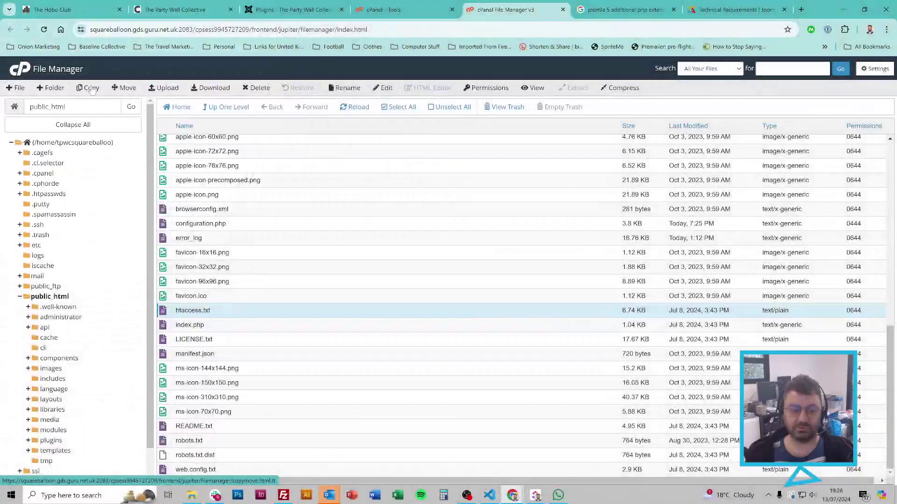
{"action": "left_click", "coordinate": [91, 88]}
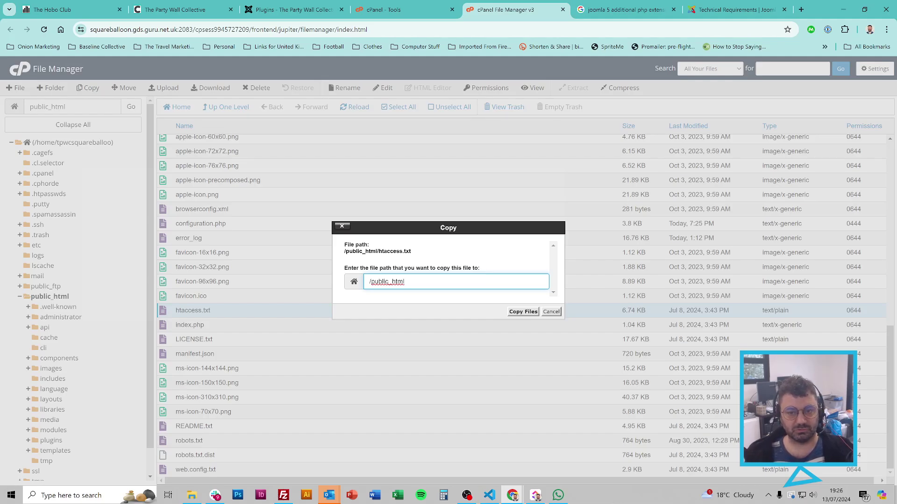
{"action": "key", "text": "ctrl+t"}
Step: Download the Joomla 5.1.2 full package from joomla.org after accepting the privacy banner
{"action": "type", "text": "joomla.org"}
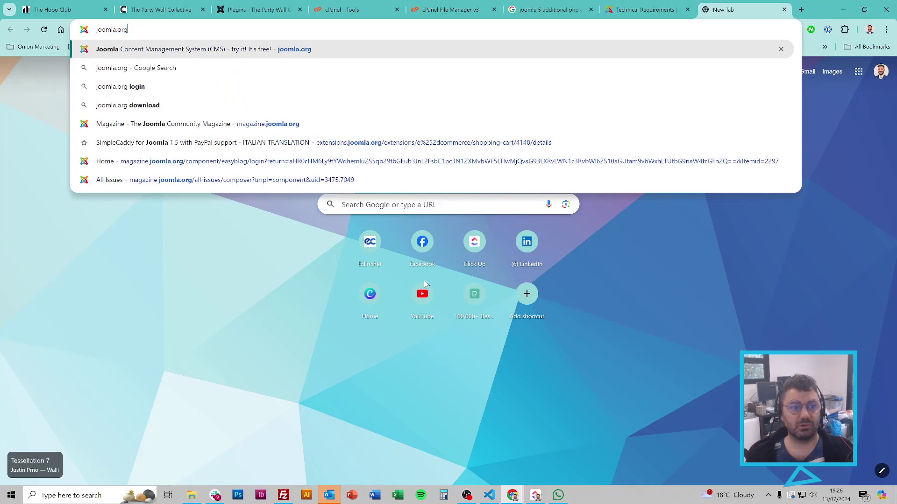
{"action": "key", "text": "Return"}
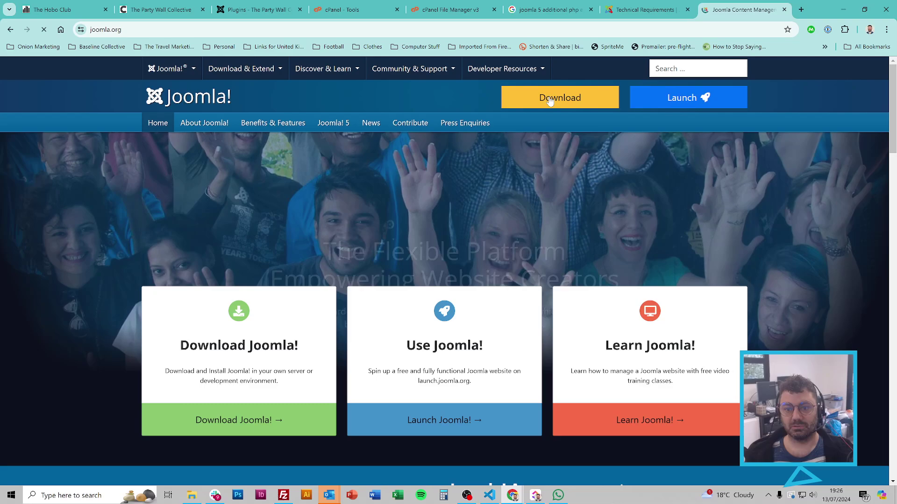
{"action": "left_click", "coordinate": [550, 101]}
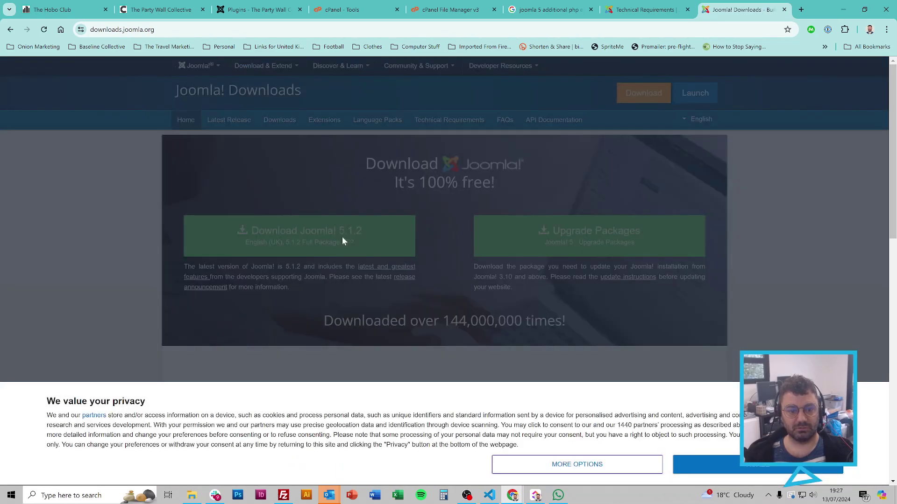
{"action": "left_click", "coordinate": [757, 464]}
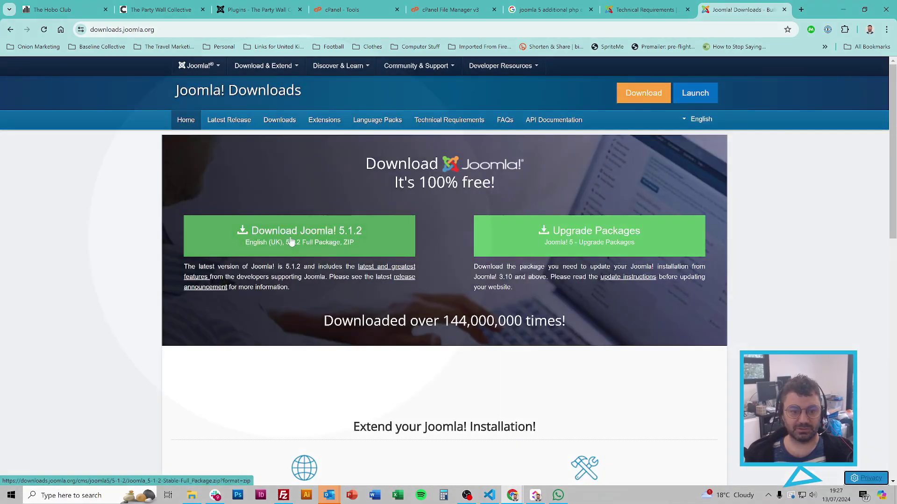
{"action": "left_click", "coordinate": [248, 234]}
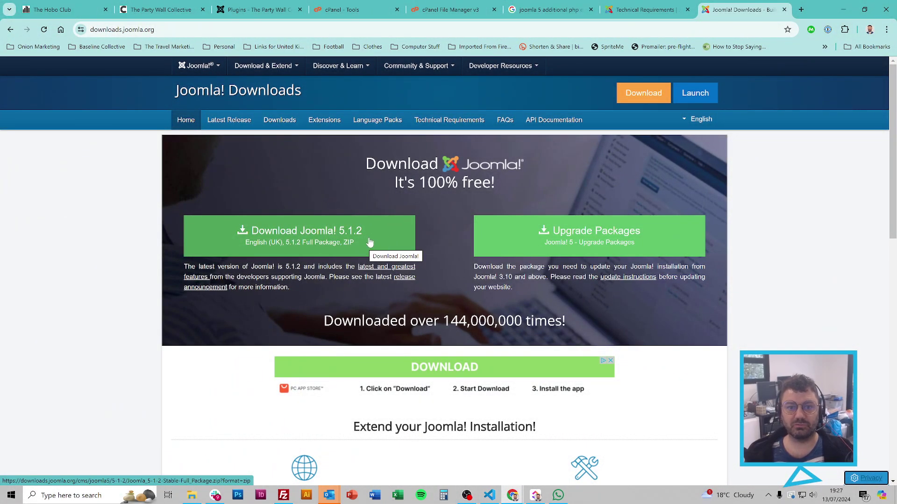
{"action": "left_click", "coordinate": [448, 10]}
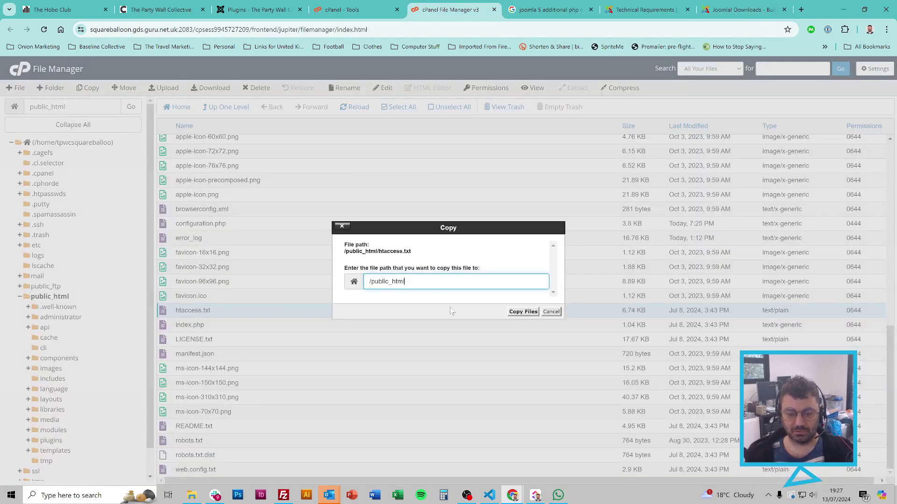
Step: Dismiss the failed same-folder copy of htaccess.txt, then view it in the code editor and close it
{"action": "left_click", "coordinate": [524, 312]}
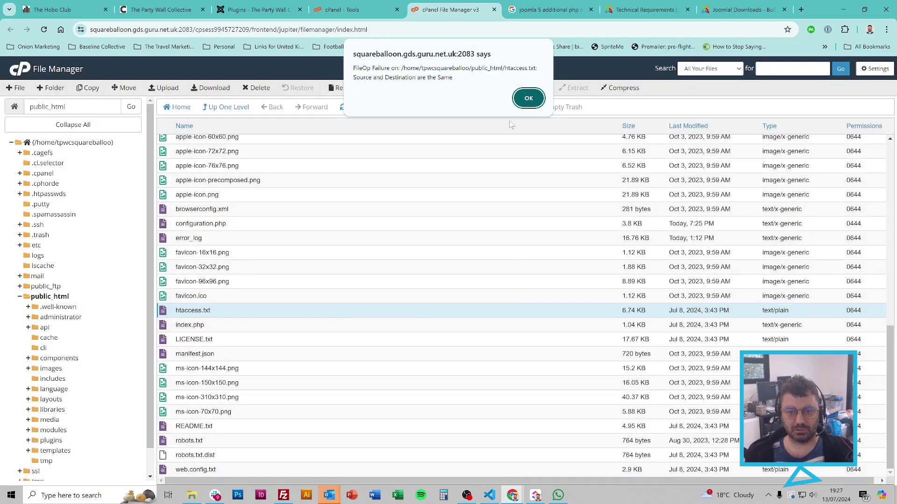
{"action": "left_click", "coordinate": [528, 98]}
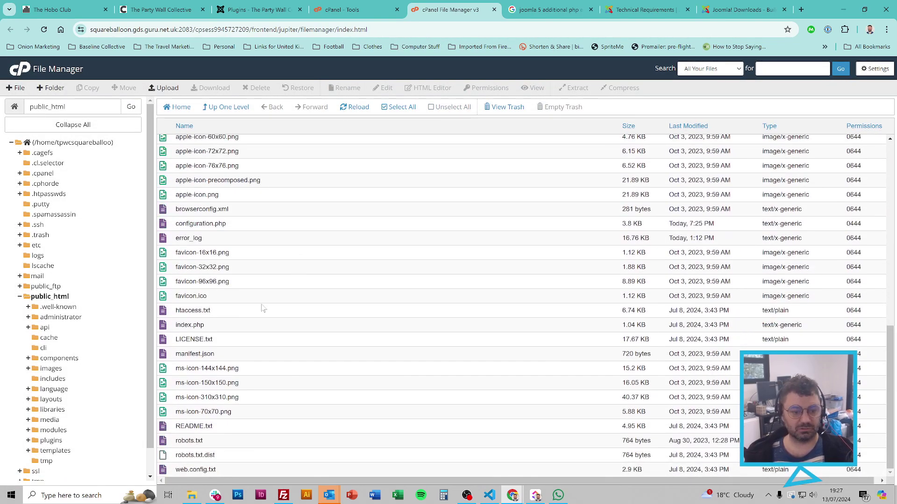
{"action": "right_click", "coordinate": [204, 312]}
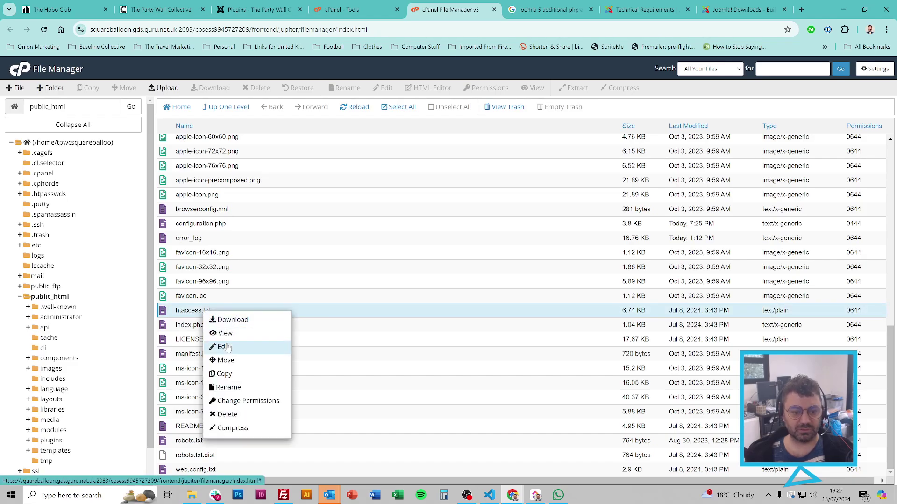
{"action": "left_click", "coordinate": [226, 346]}
{"action": "left_click", "coordinate": [532, 343]}
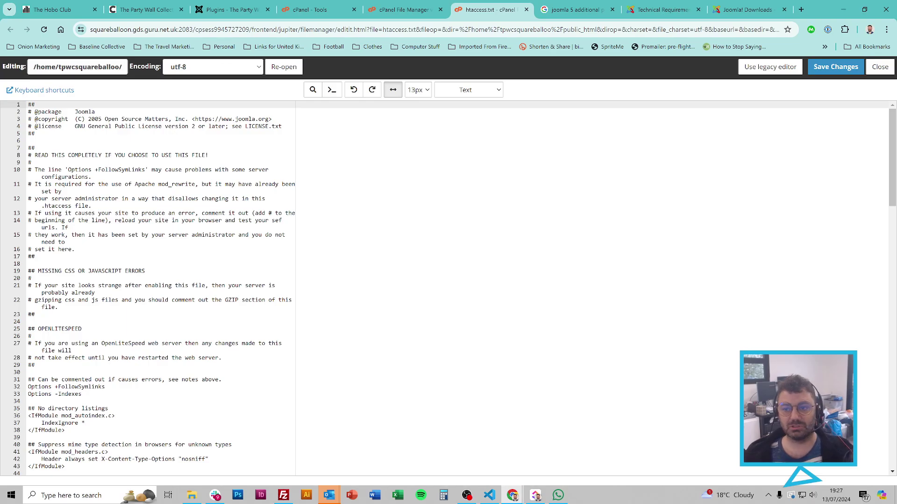
{"action": "left_click", "coordinate": [527, 9]}
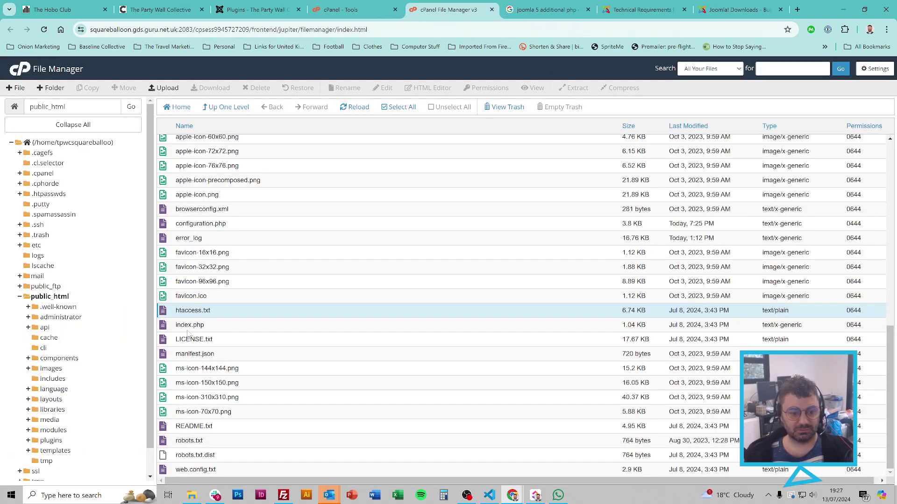
Step: Rename htaccess.txt to .htaccess and switch to The Party Wall Collective site tab
{"action": "right_click", "coordinate": [201, 310]}
{"action": "left_click", "coordinate": [228, 385]}
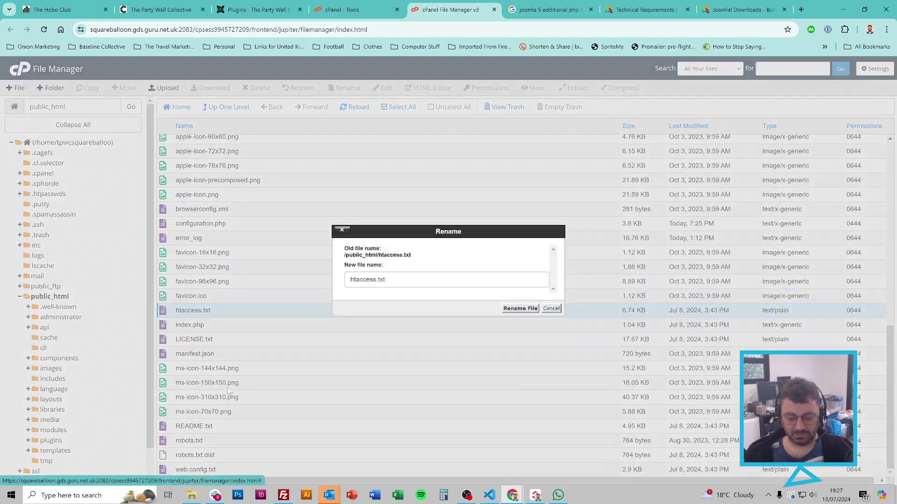
{"action": "key", "text": "BackSpace"}
{"action": "key", "text": "BackSpace"}
{"action": "key", "text": "BackSpace"}
{"action": "key", "text": "BackSpace"}
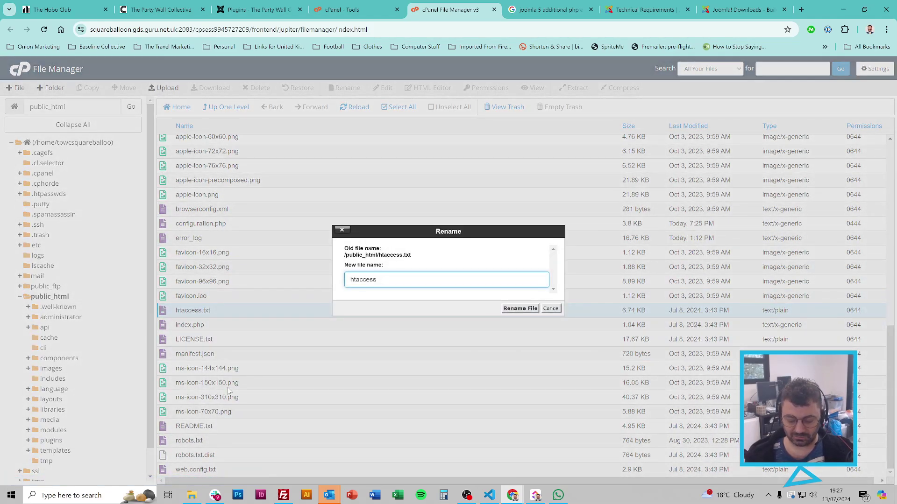
{"action": "type", "text": "."}
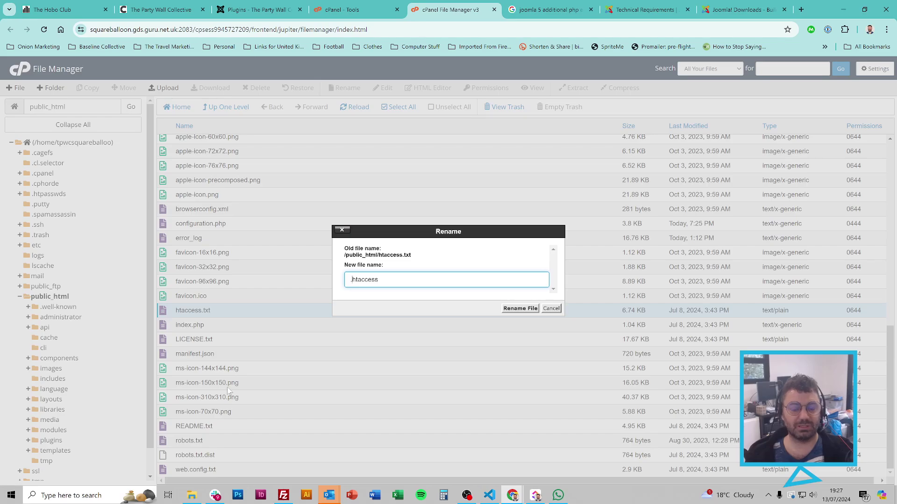
{"action": "key", "text": "Return"}
{"action": "left_click", "coordinate": [156, 8]}
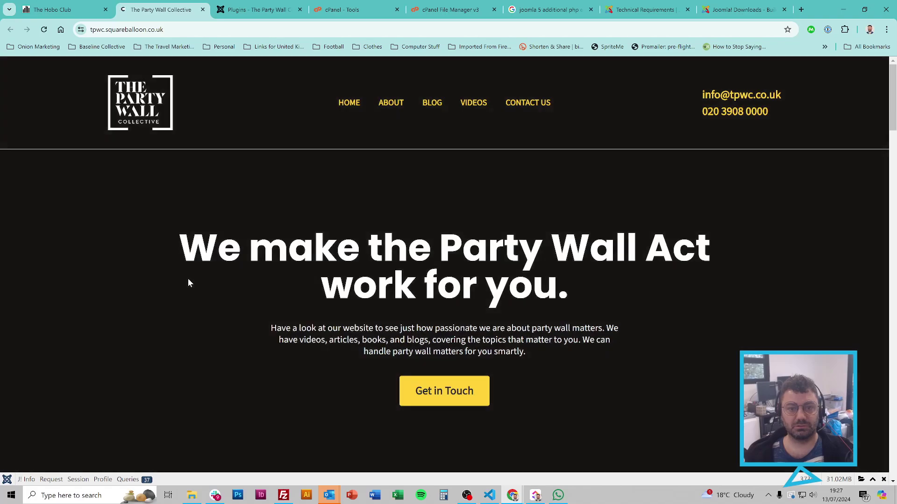
Step: Go back to File Manager, now listing a 6.74 KB .htaccess beside ---.htaccess
{"action": "left_click", "coordinate": [453, 2]}
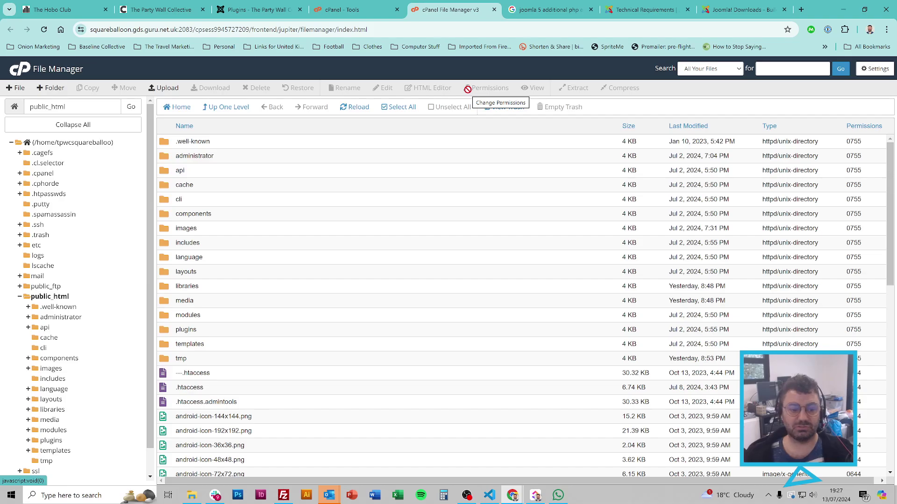
Step: Move the new 6.74 KB .htaccess aside by renaming it with a .bak ending
{"action": "left_click", "coordinate": [211, 384]}
{"action": "left_click", "coordinate": [229, 375]}
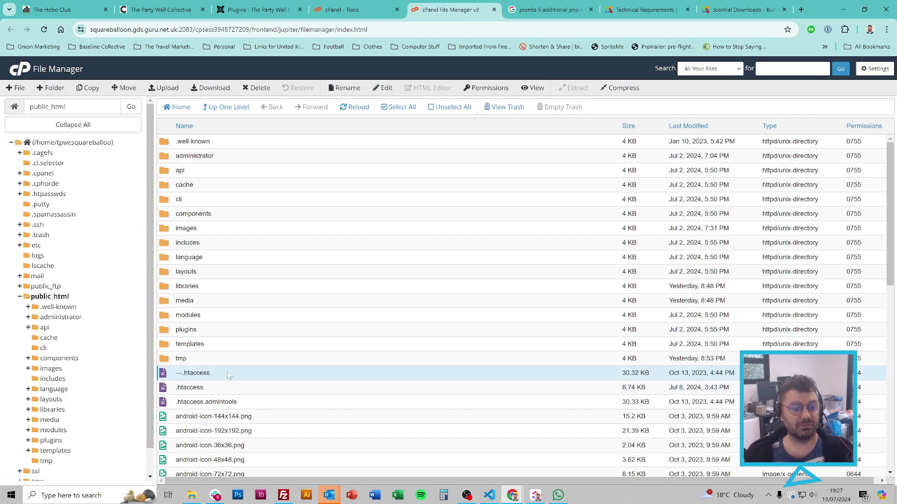
{"action": "left_click", "coordinate": [226, 390]}
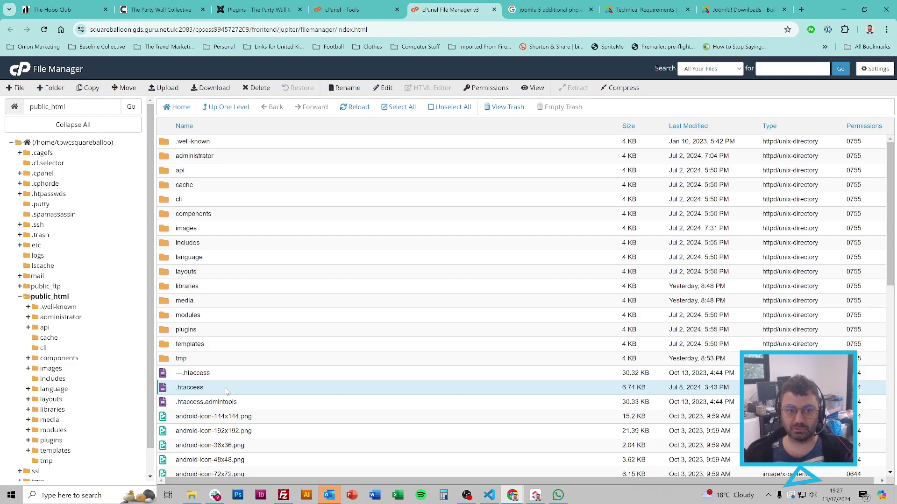
{"action": "right_click", "coordinate": [225, 390]}
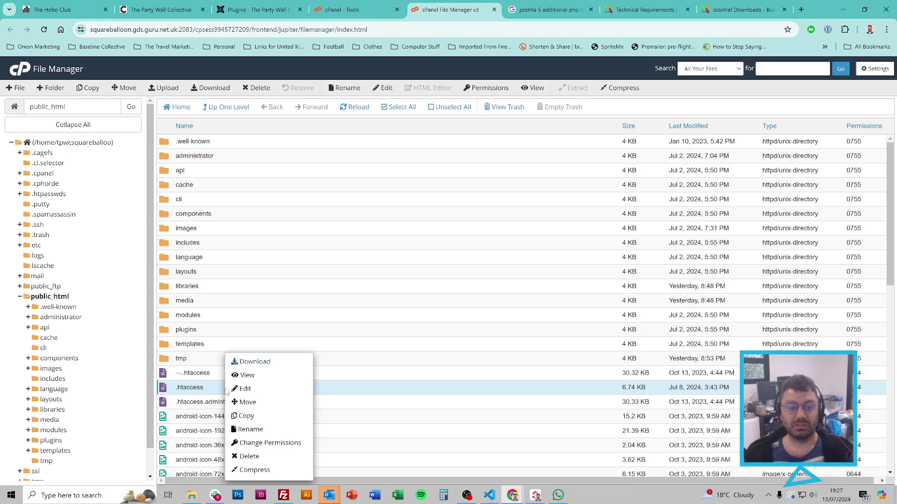
{"action": "left_click", "coordinate": [255, 429]}
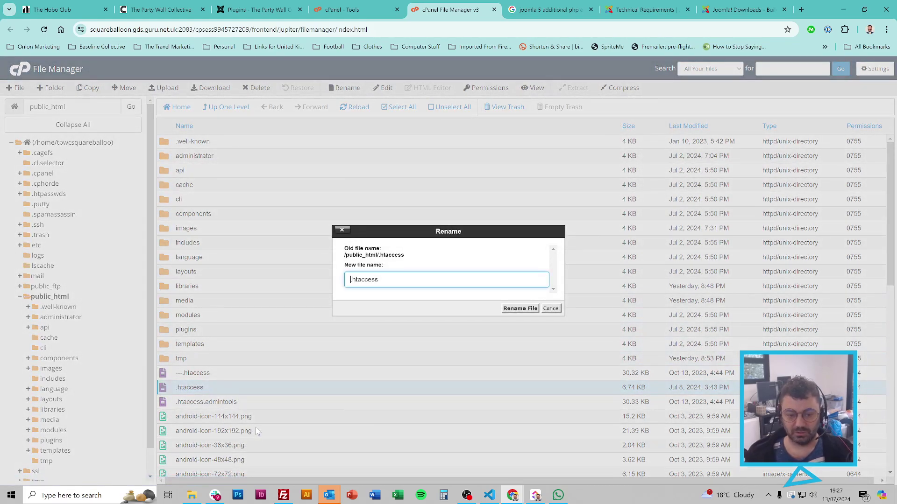
{"action": "key", "text": "Delete"}
{"action": "key", "text": "End"}
{"action": "type", "text": ".bak"}
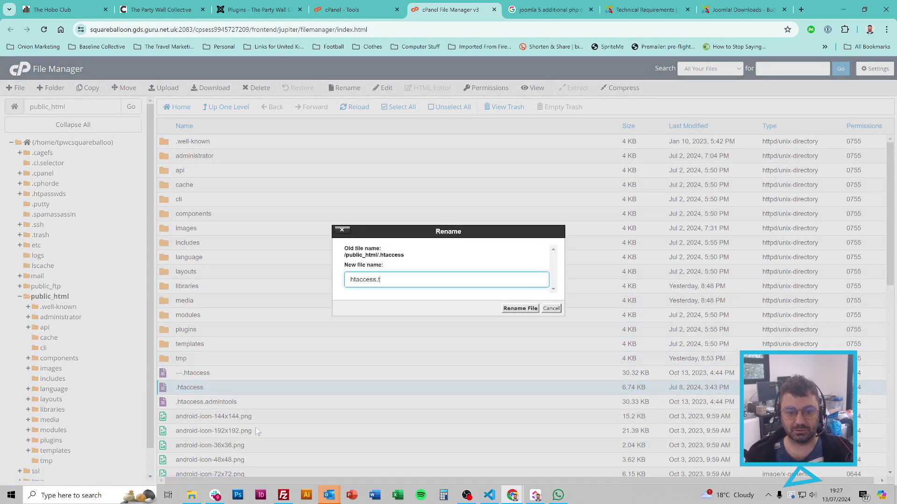
{"action": "key", "text": "Return"}
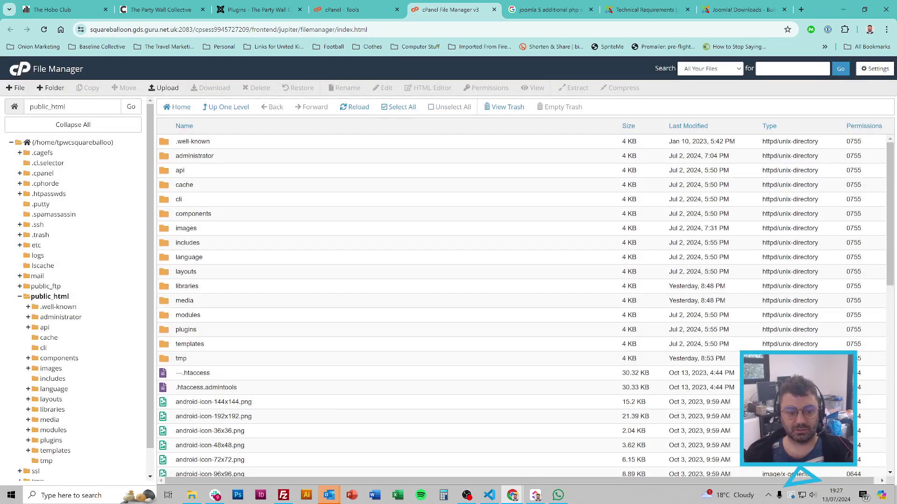
Step: Rename ---.htaccess back to .htaccess by deleting its leading dashes
{"action": "right_click", "coordinate": [196, 373]}
{"action": "left_click", "coordinate": [247, 434]}
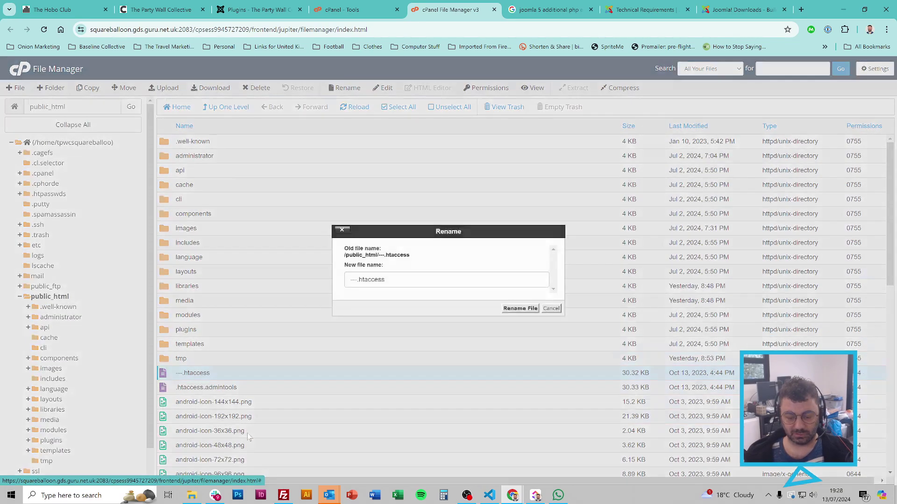
{"action": "key", "text": "Delete"}
{"action": "key", "text": "Delete"}
{"action": "key", "text": "Delete"}
{"action": "key", "text": "Return"}
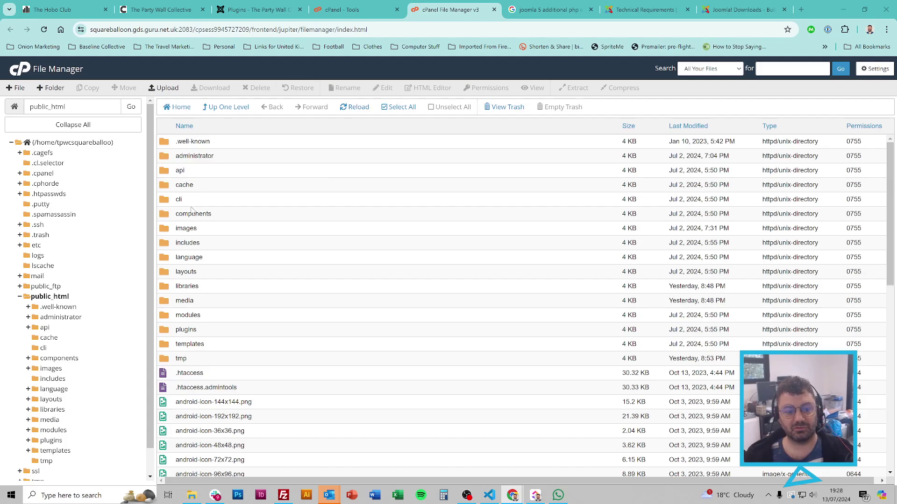
{"action": "double_click", "coordinate": [238, 346]}
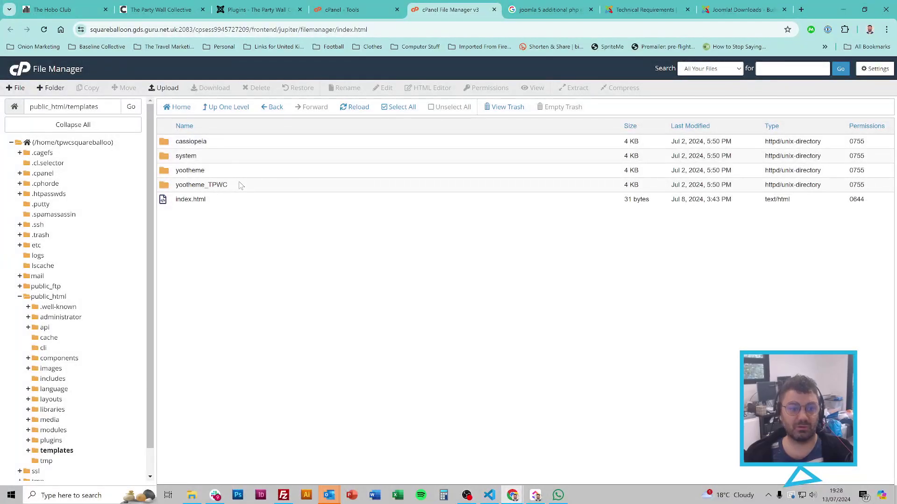
{"action": "double_click", "coordinate": [248, 185]}
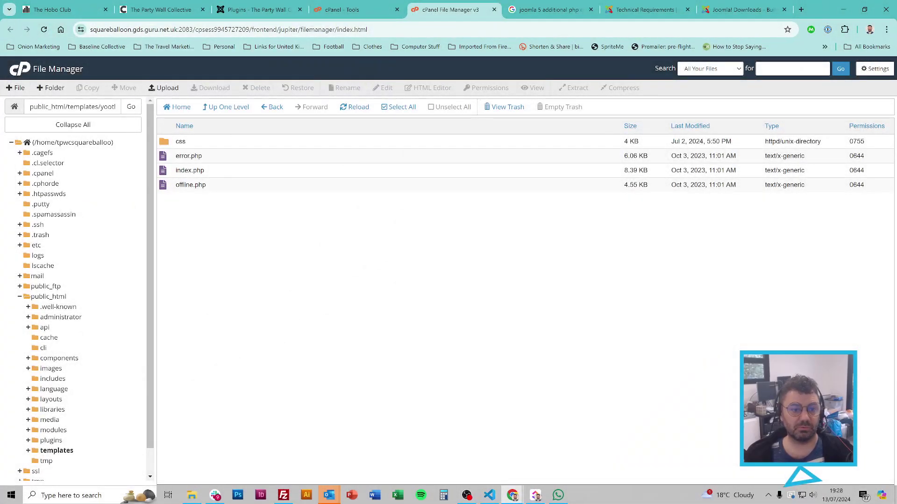
{"action": "left_click", "coordinate": [189, 157]}
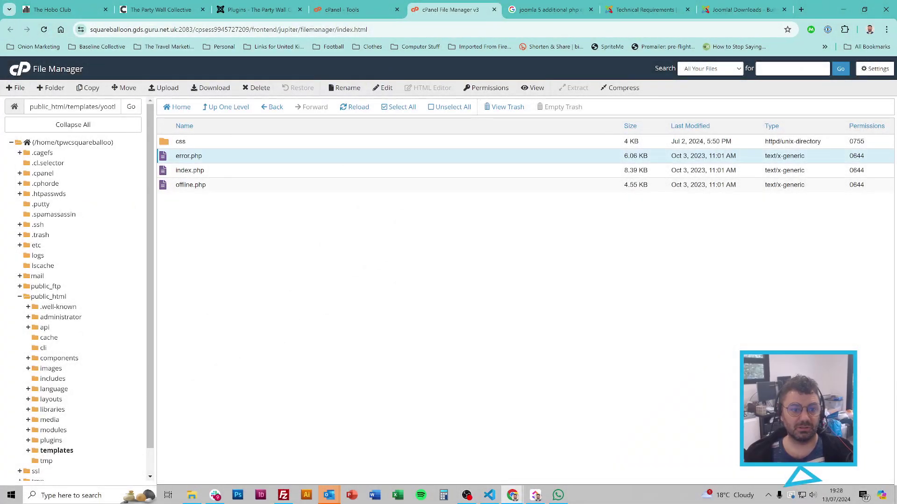
{"action": "right_click", "coordinate": [191, 158]}
{"action": "left_click", "coordinate": [238, 234]}
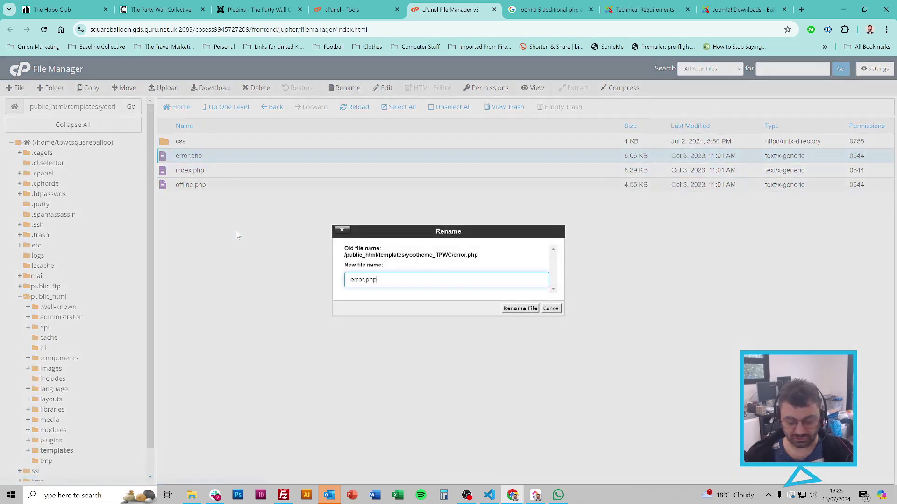
{"action": "type", "text": "--"}
{"action": "key", "text": "Return"}
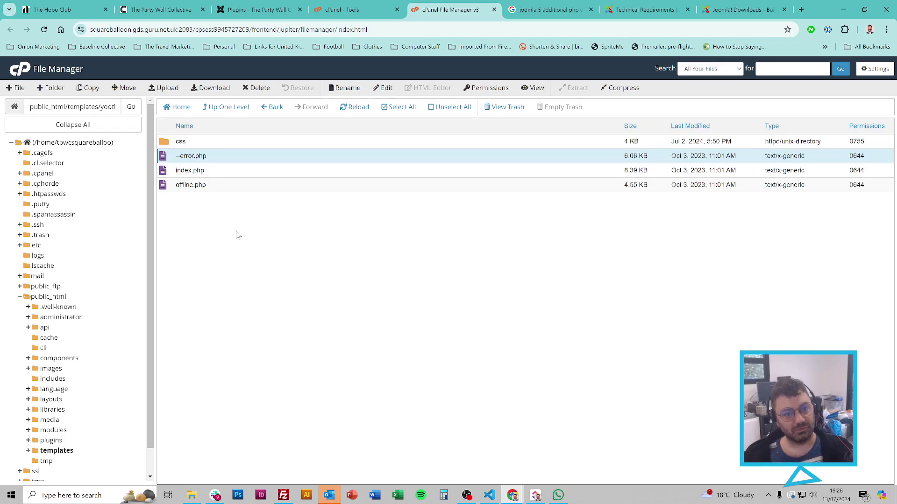
{"action": "right_click", "coordinate": [243, 160]}
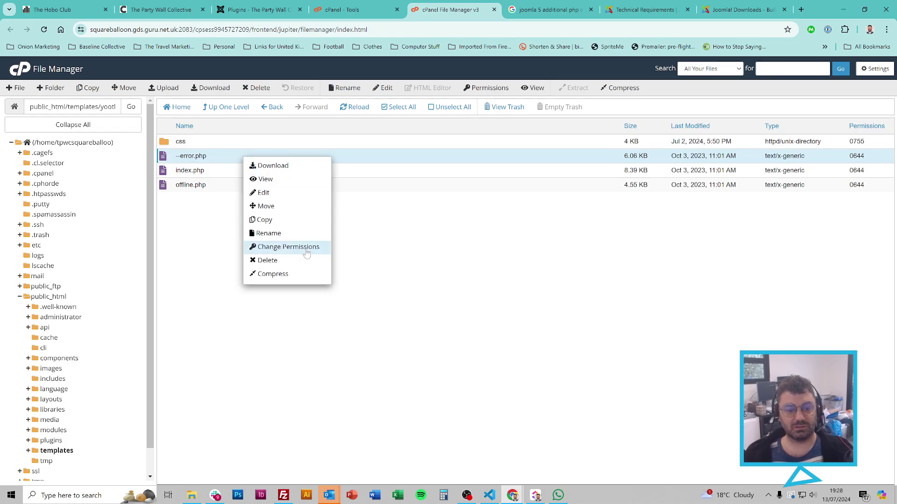
{"action": "left_click", "coordinate": [279, 231]}
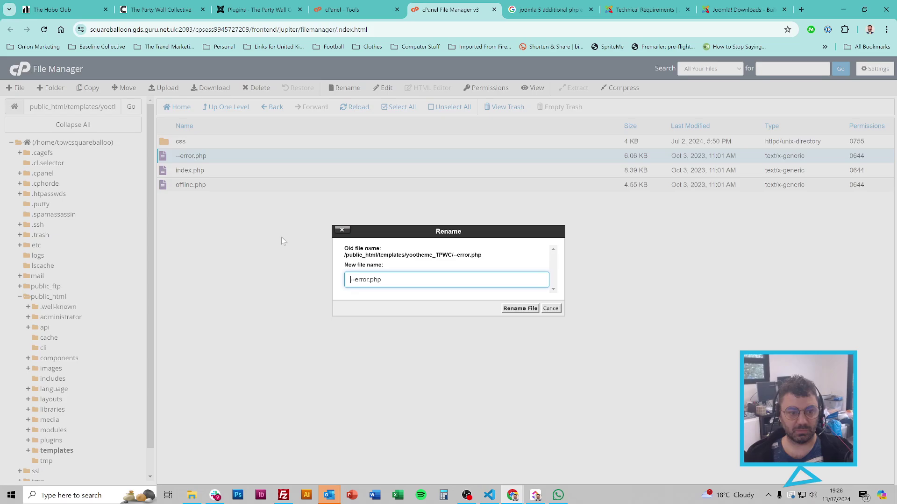
{"action": "key", "text": "Delete"}
{"action": "key", "text": "Delete"}
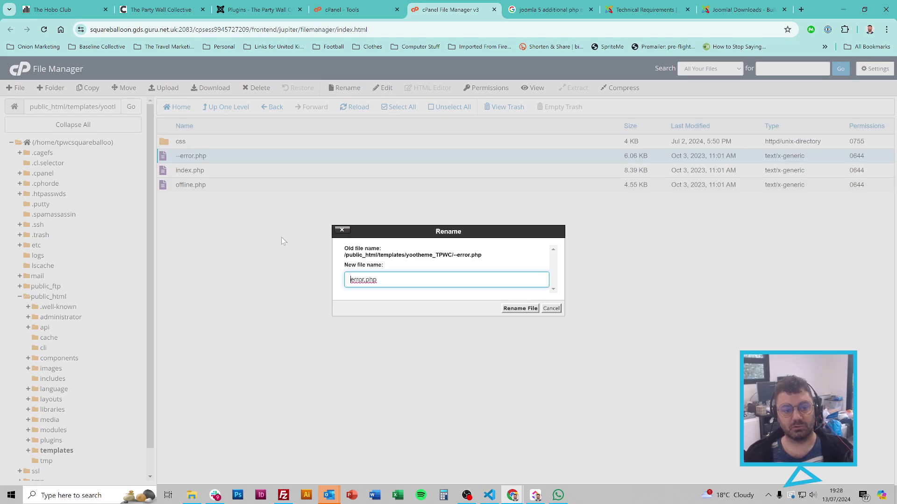
{"action": "key", "text": "Return"}
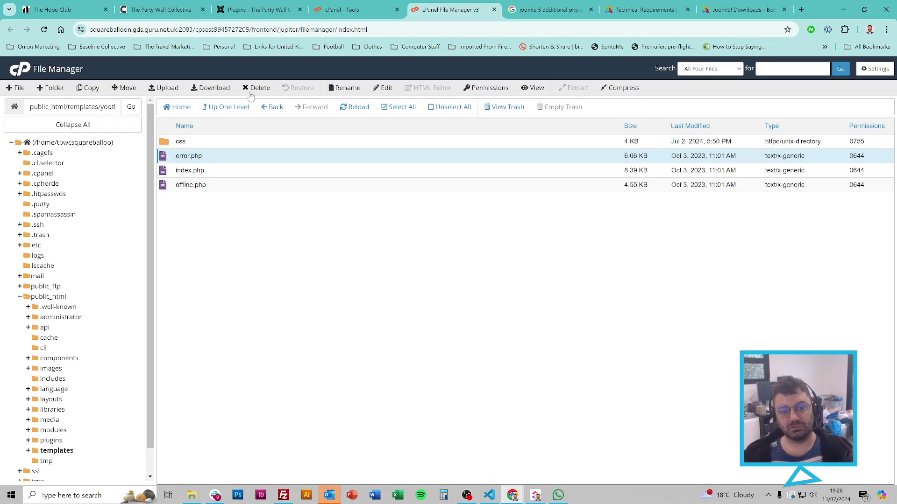
{"action": "left_click", "coordinate": [236, 107]}
{"action": "double_click", "coordinate": [240, 170]}
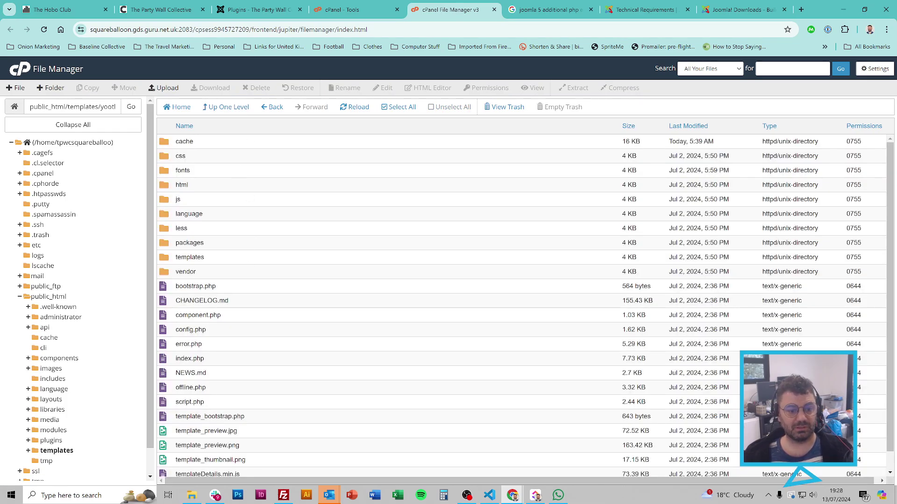
{"action": "left_click", "coordinate": [201, 344]}
{"action": "left_click", "coordinate": [227, 107]}
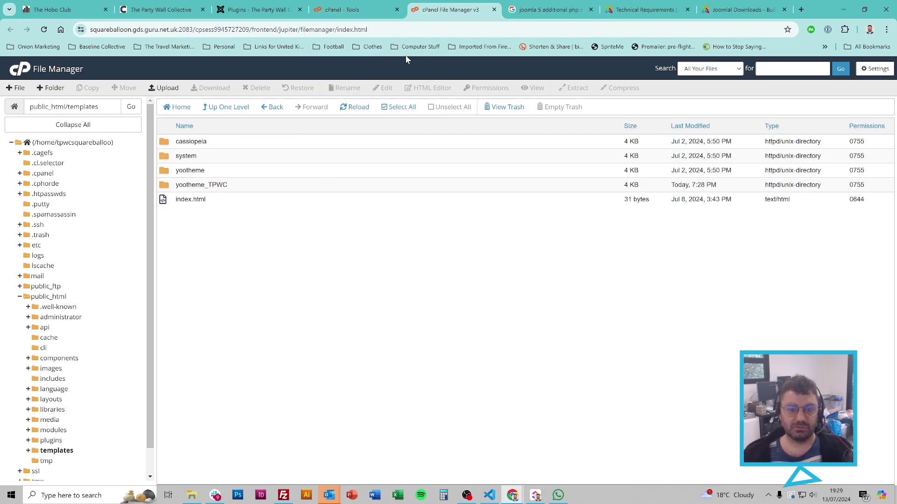
{"action": "left_click", "coordinate": [238, 107]}
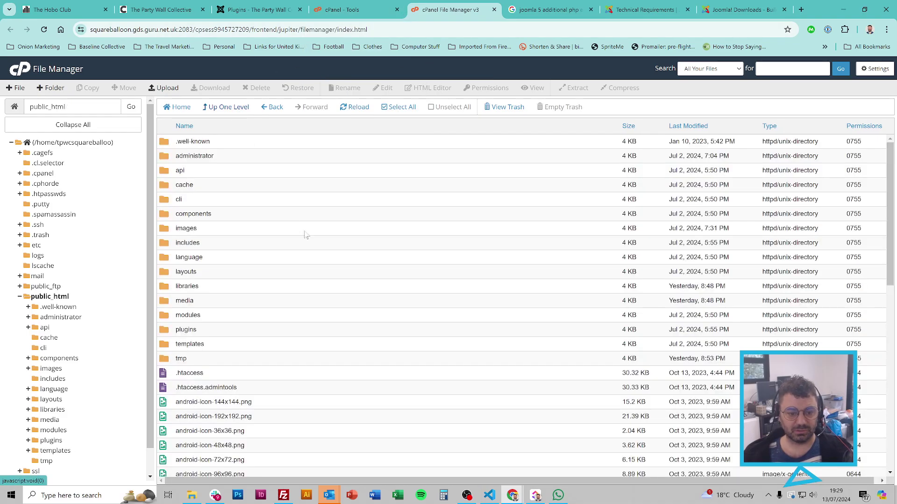
{"action": "scroll", "coordinate": [308, 239], "scroll_direction": "down", "scroll_amount": 10}
{"action": "key", "text": "ctrl+f"}
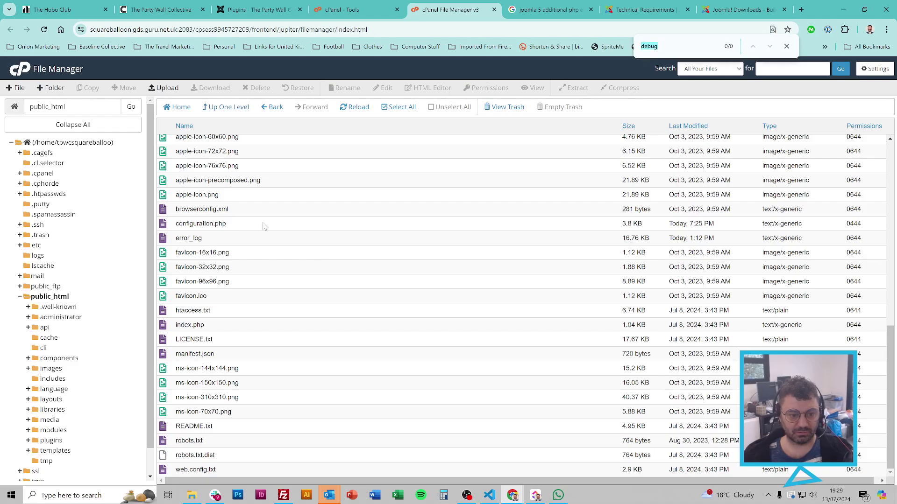
{"action": "right_click", "coordinate": [194, 238]}
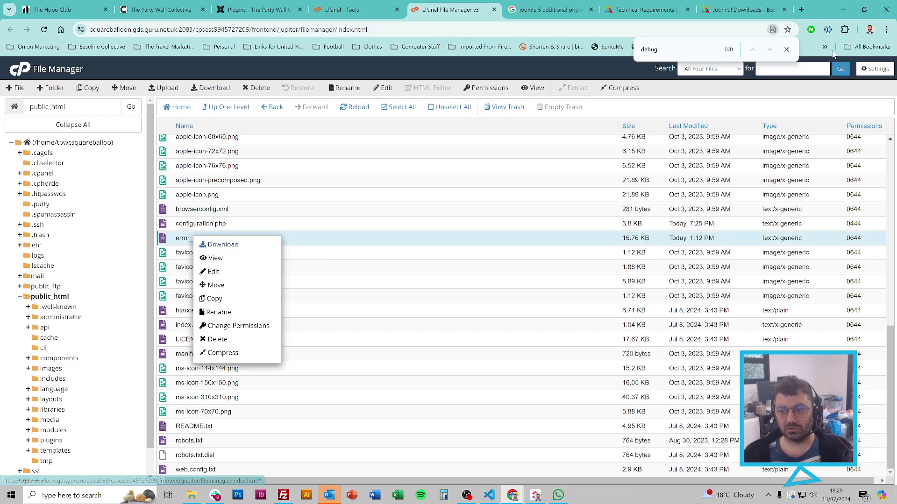
{"action": "key", "text": "Escape"}
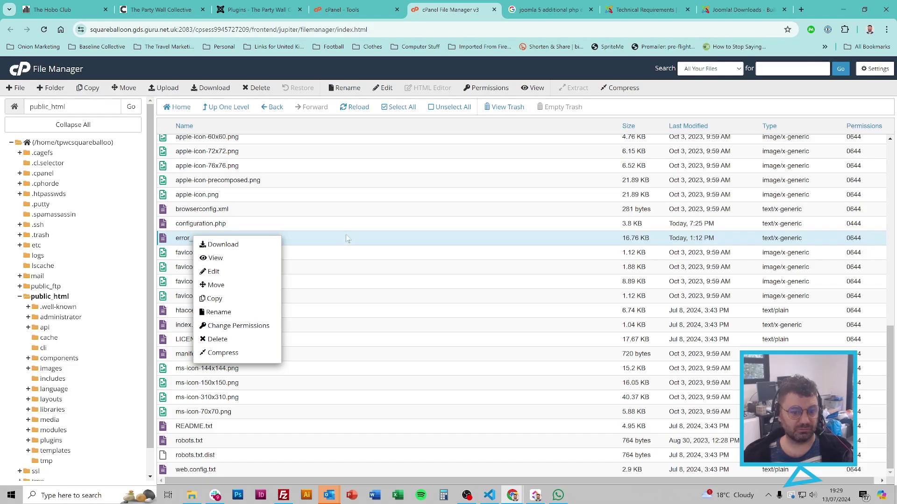
{"action": "left_click", "coordinate": [348, 238]}
{"action": "left_click", "coordinate": [236, 239]}
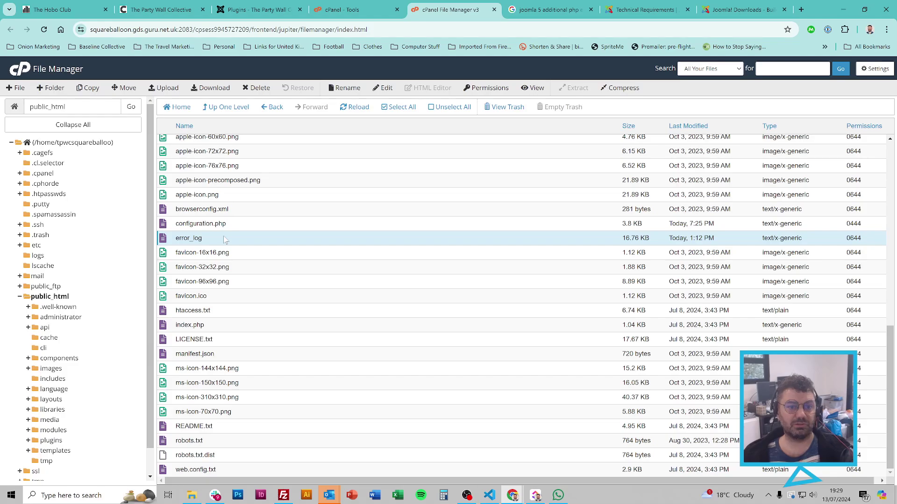
{"action": "right_click", "coordinate": [224, 239]}
{"action": "left_click", "coordinate": [255, 275]}
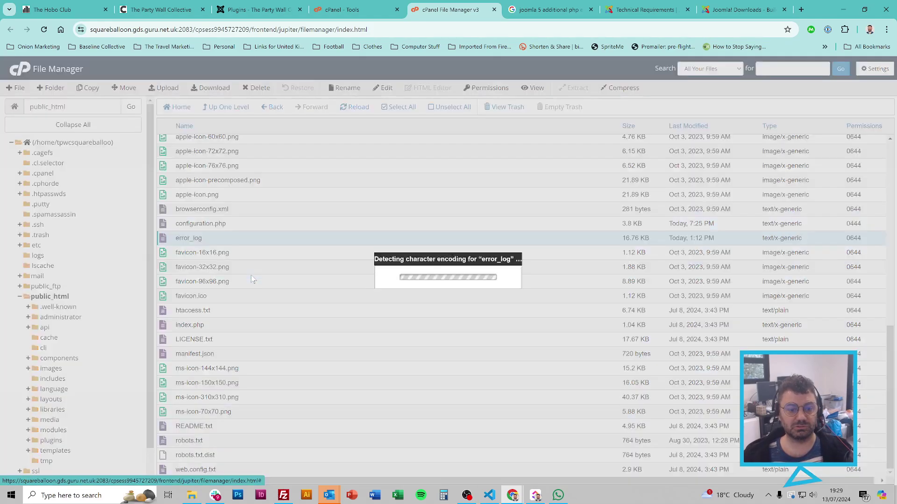
{"action": "left_click", "coordinate": [532, 343]}
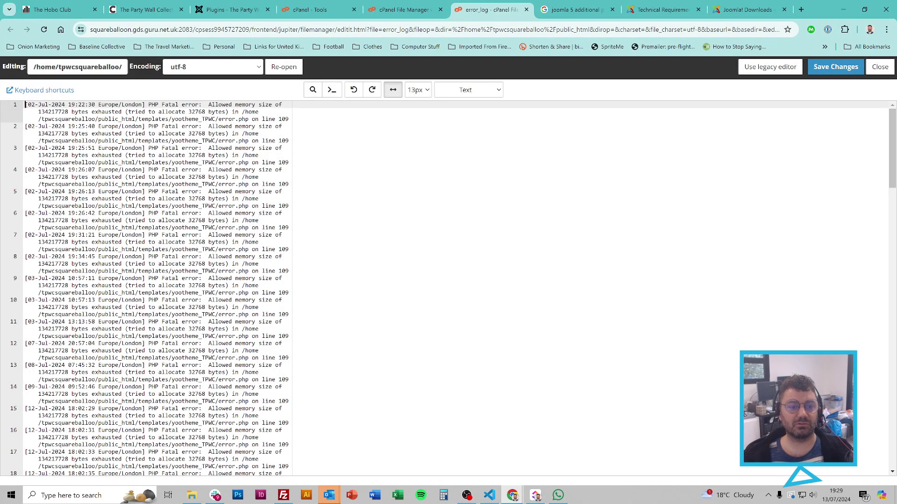
{"action": "double_click", "coordinate": [153, 105]}
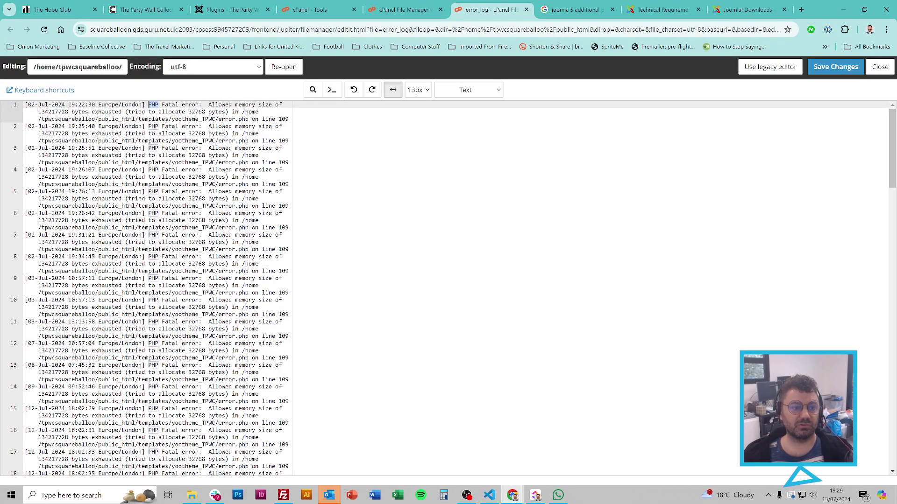
{"action": "triple_click", "coordinate": [153, 105]}
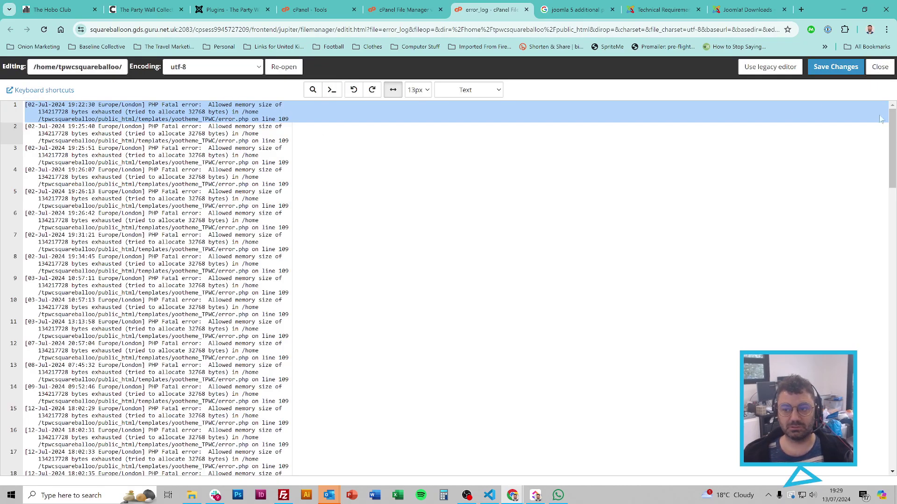
{"action": "double_click", "coordinate": [227, 119]}
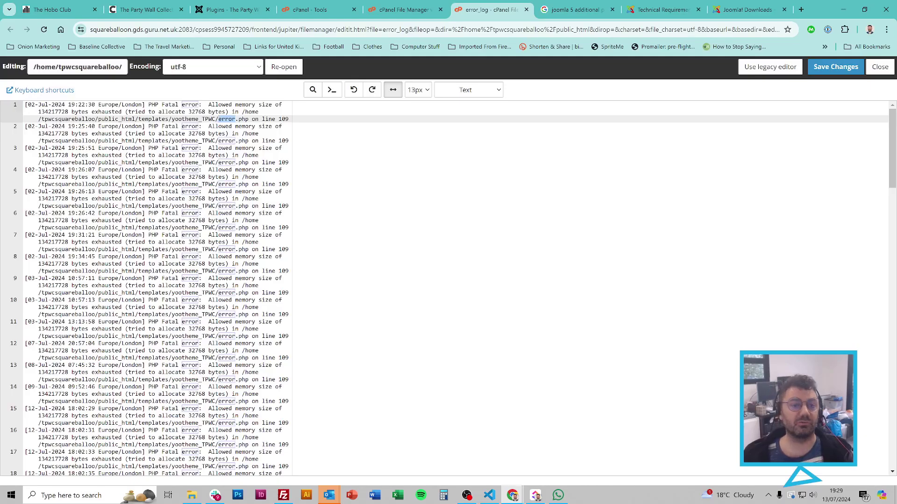
{"action": "left_click", "coordinate": [877, 71]}
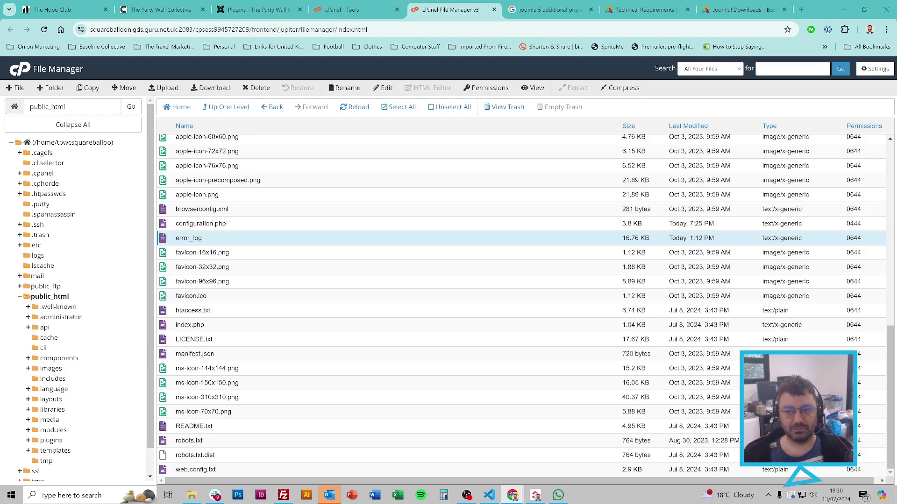
Step: Load the pasted Stack Exchange Joomla troubleshooting question in the Joomla! Downloads tab
{"action": "left_click", "coordinate": [742, 10]}
{"action": "key", "text": "ctrl+l"}
{"action": "type", "text": "https://joomla.stackexchange.com/questions/33881/what-are-the-best-steps-to-take-to-troubleshoot-a-joomla-5-500-error?noredirect=1#comment41653_33881"}
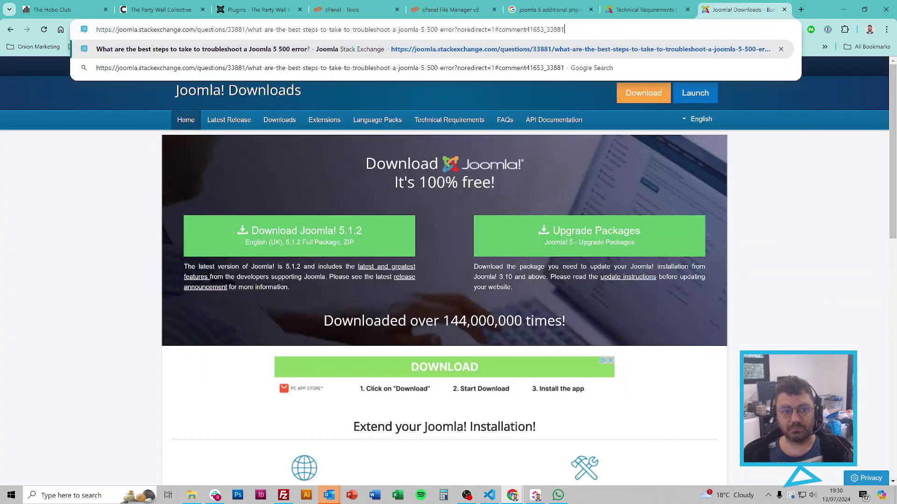
{"action": "key", "text": "Return"}
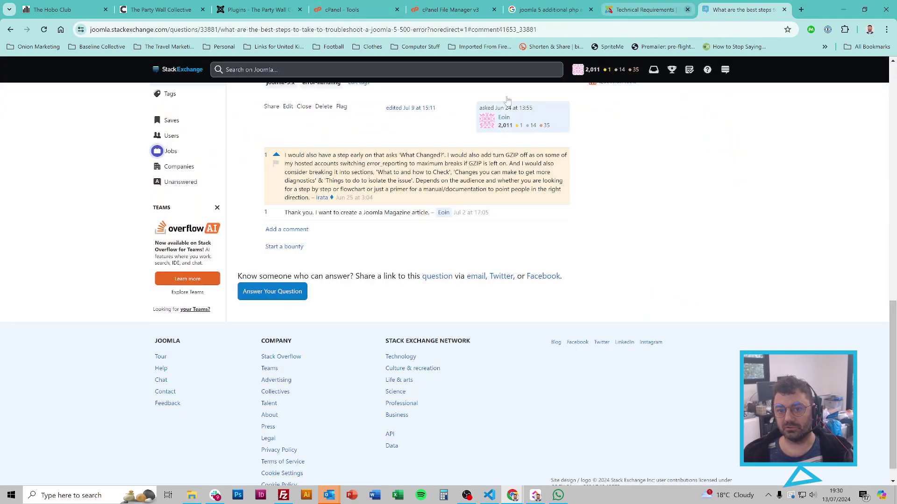
Step: Close the Technical Requirements tab and open Joomla's Optional Technical Requirements documentation page
{"action": "left_click", "coordinate": [688, 10]}
{"action": "scroll", "coordinate": [583, 191], "scroll_direction": "up", "scroll_amount": 5}
{"action": "scroll", "coordinate": [584, 191], "scroll_direction": "up", "scroll_amount": 1}
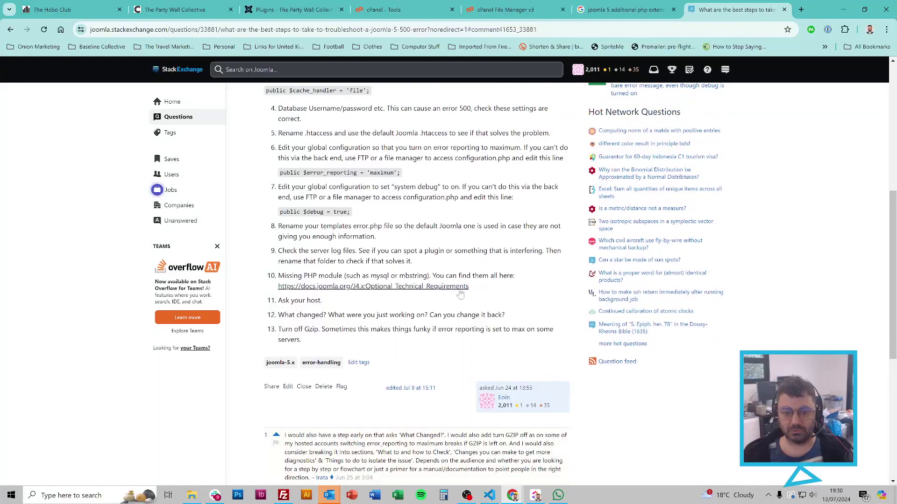
{"action": "left_click", "coordinate": [458, 286]}
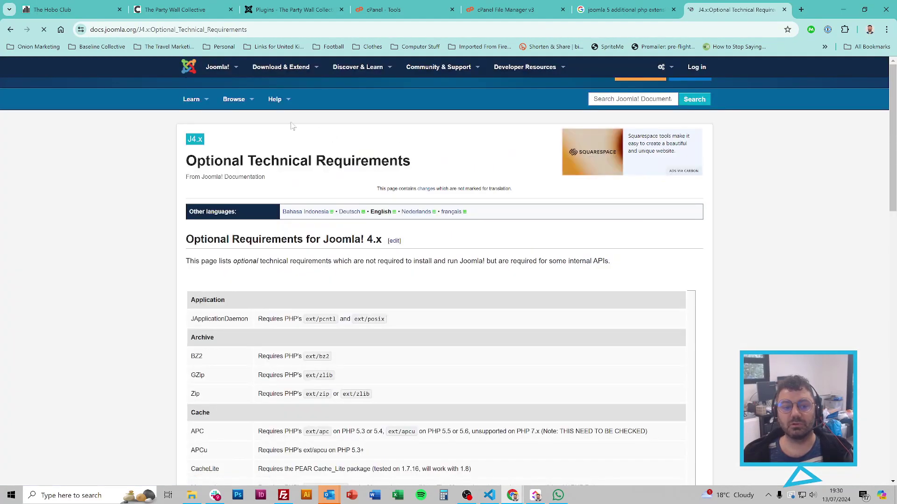
{"action": "scroll", "coordinate": [359, 261], "scroll_direction": "down", "scroll_amount": 3}
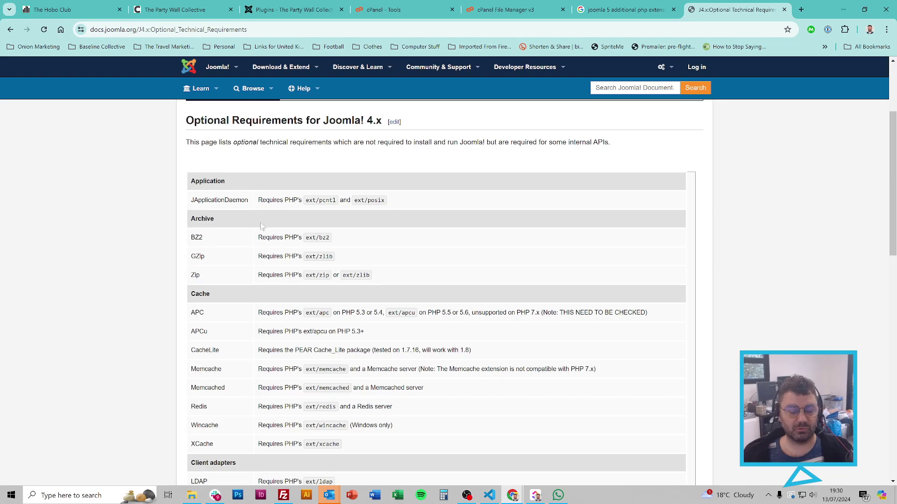
Step: Return to cPanel's Tools page and focus its search box
{"action": "left_click", "coordinate": [533, 6]}
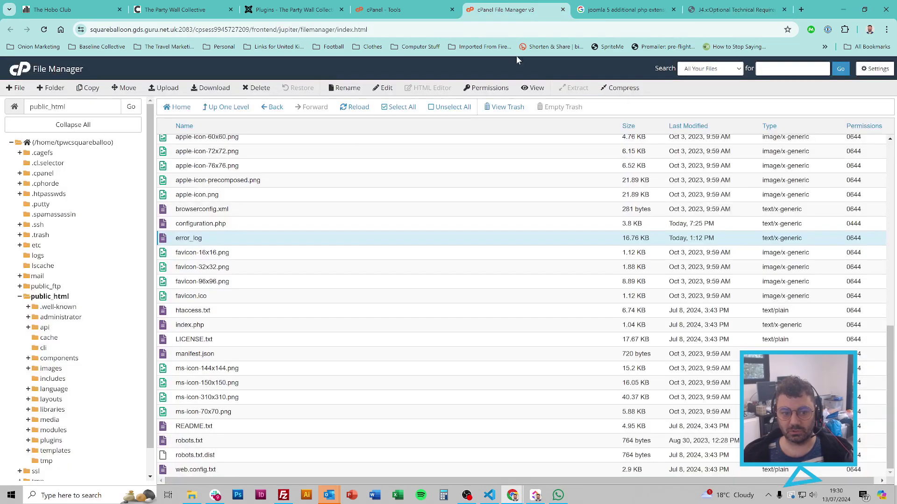
{"action": "left_click", "coordinate": [621, 9]}
{"action": "left_click", "coordinate": [438, 4]}
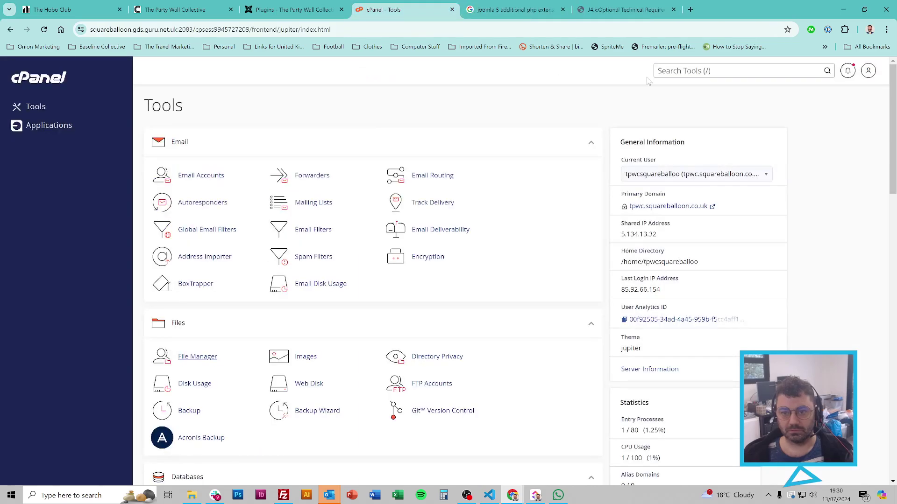
Step: Search cPanel tools for 'php' and open Select PHP Version to view PHP 8.3 extensions
{"action": "type", "text": "php"}
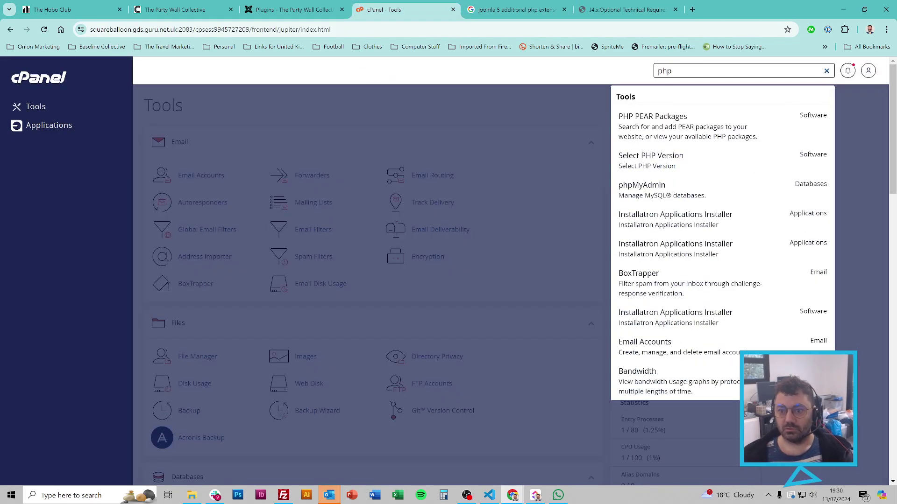
{"action": "left_click", "coordinate": [701, 164]}
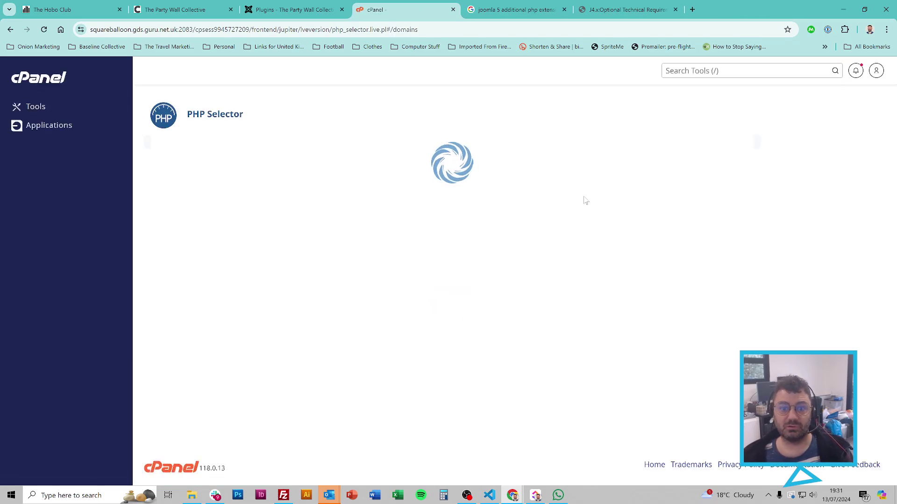
{"action": "scroll", "coordinate": [465, 148], "scroll_direction": "down", "scroll_amount": 2}
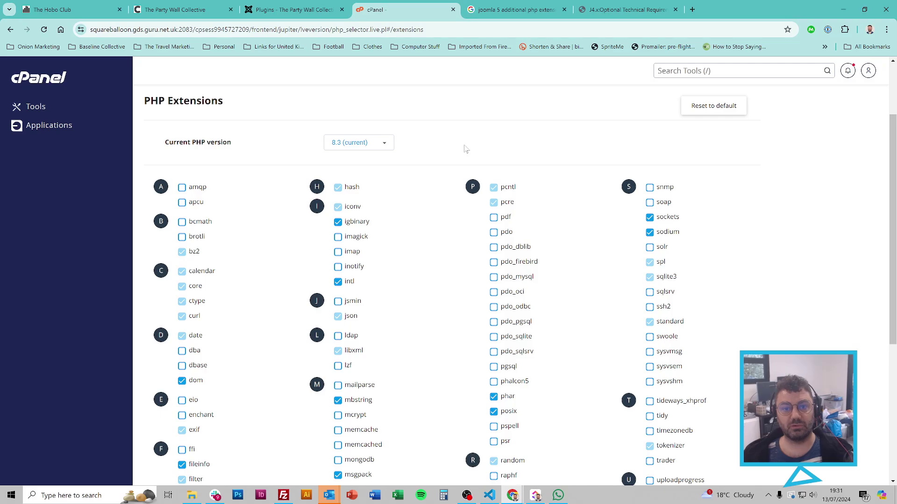
{"action": "scroll", "coordinate": [455, 151], "scroll_direction": "down", "scroll_amount": 1}
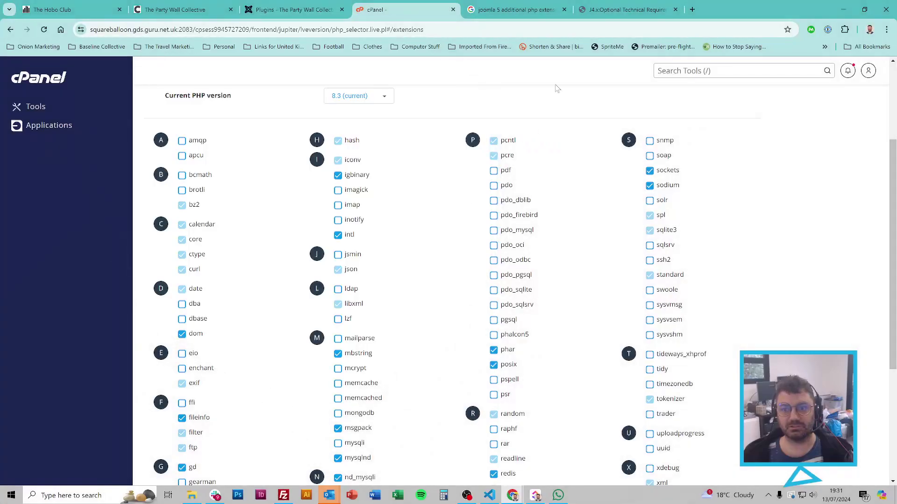
Step: Compare Joomla's BZ2 archive requirement with the enabled bz2, zip and zlib extensions
{"action": "left_click", "coordinate": [626, 10]}
{"action": "double_click", "coordinate": [196, 239]}
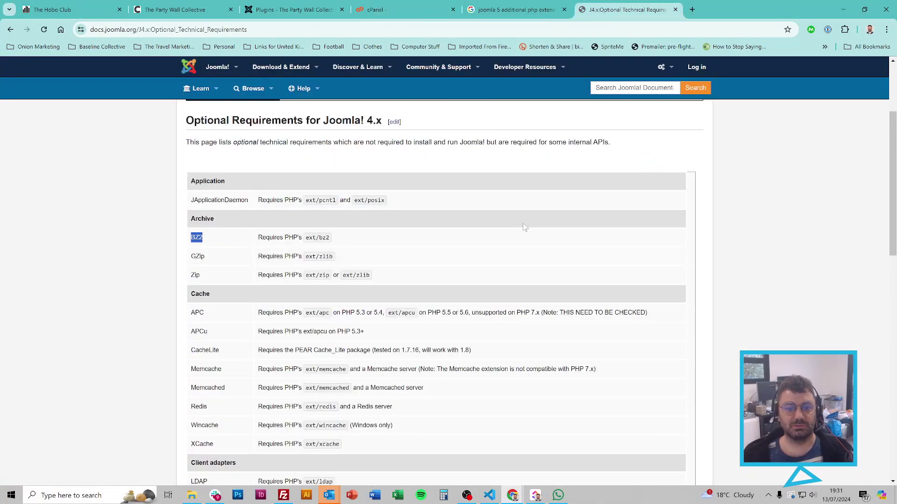
{"action": "left_click", "coordinate": [397, 16]}
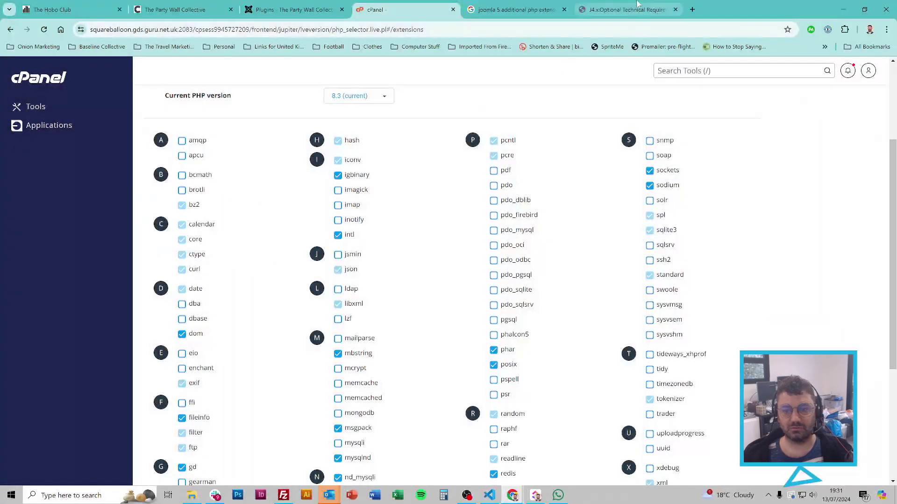
{"action": "left_click", "coordinate": [626, 10]}
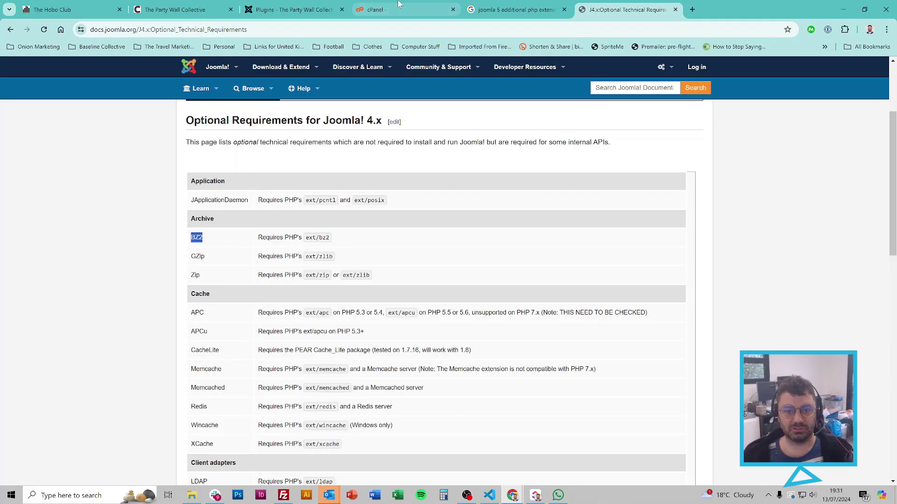
{"action": "left_click", "coordinate": [397, 9]}
{"action": "scroll", "coordinate": [269, 256], "scroll_direction": "down", "scroll_amount": 4}
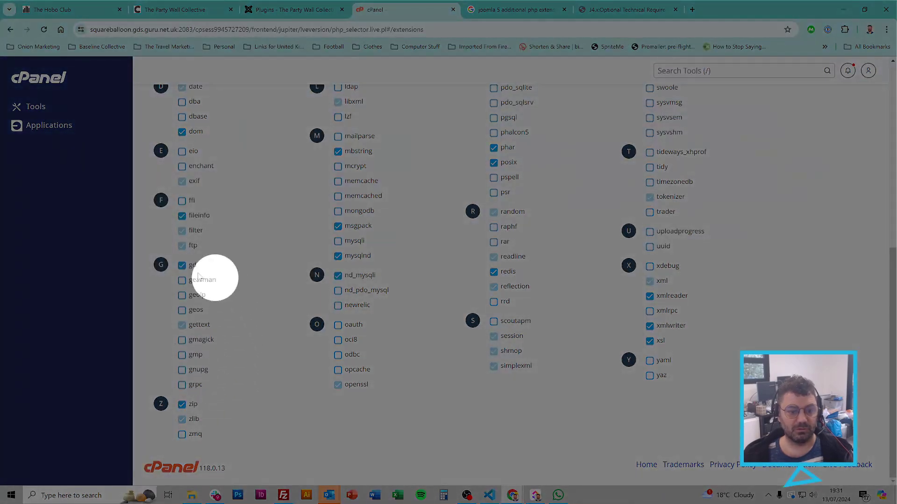
{"action": "scroll", "coordinate": [265, 370], "scroll_direction": "up", "scroll_amount": 5}
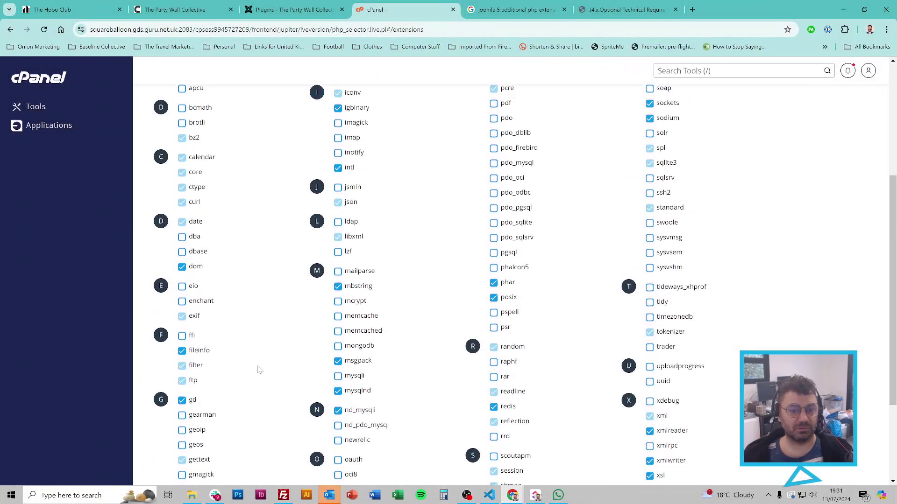
{"action": "left_click", "coordinate": [649, 3]}
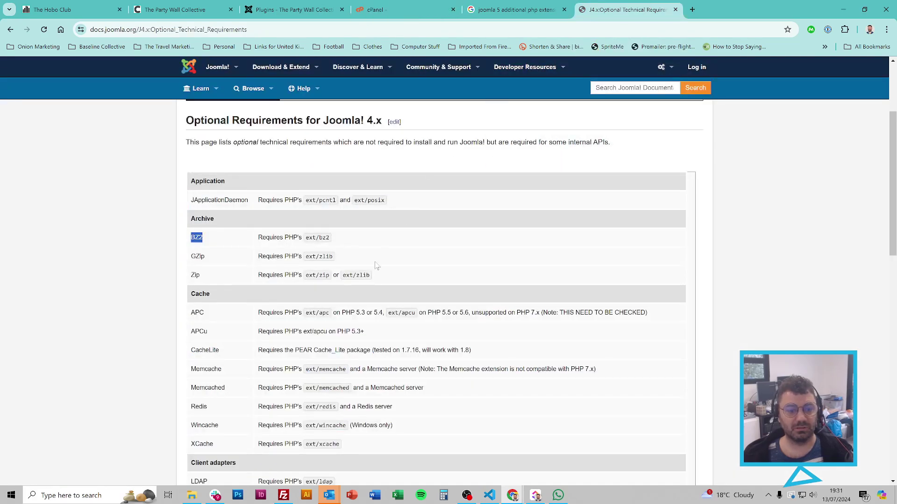
Step: Review the Redis cache and HTTP/Socket entries in Joomla's optional requirements
{"action": "scroll", "coordinate": [424, 238], "scroll_direction": "down", "scroll_amount": 3}
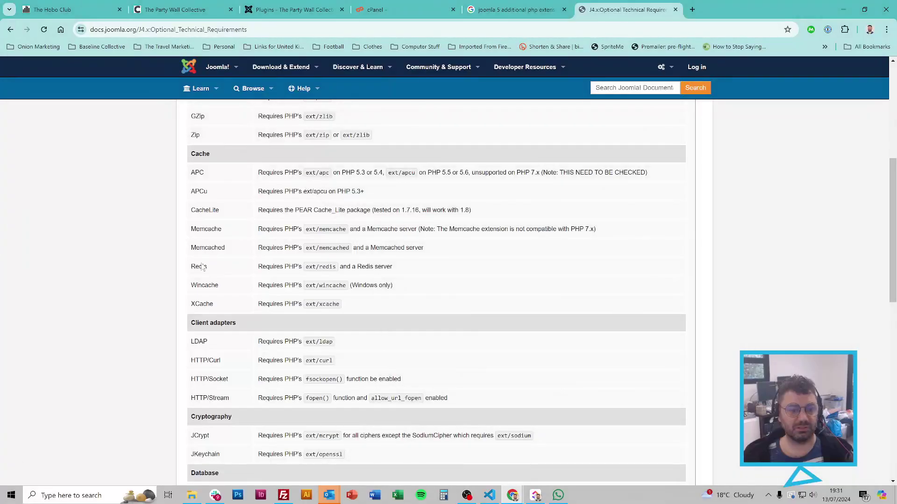
{"action": "double_click", "coordinate": [199, 266]}
{"action": "left_click", "coordinate": [198, 273]}
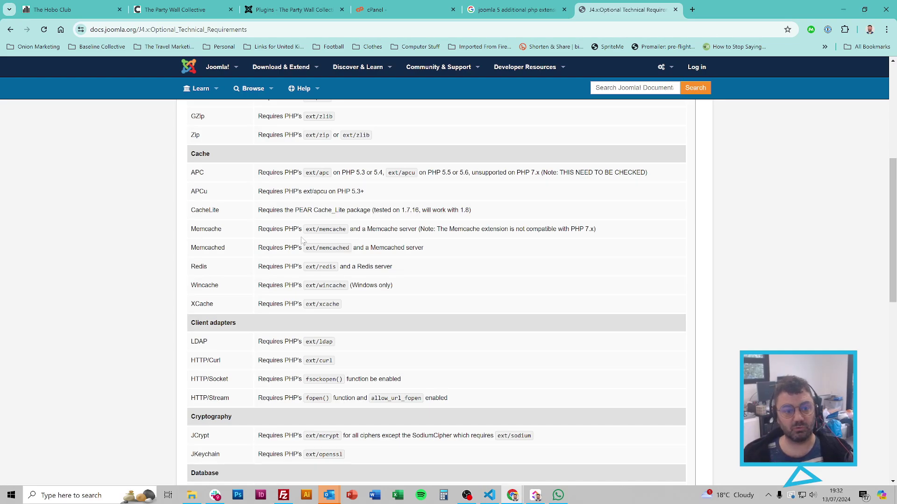
{"action": "scroll", "coordinate": [483, 281], "scroll_direction": "down", "scroll_amount": 2}
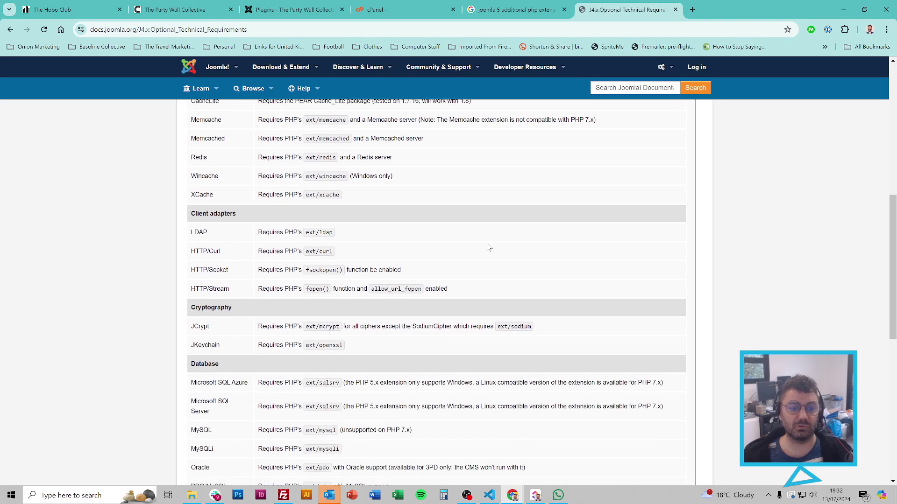
{"action": "scroll", "coordinate": [490, 234], "scroll_direction": "up", "scroll_amount": 2}
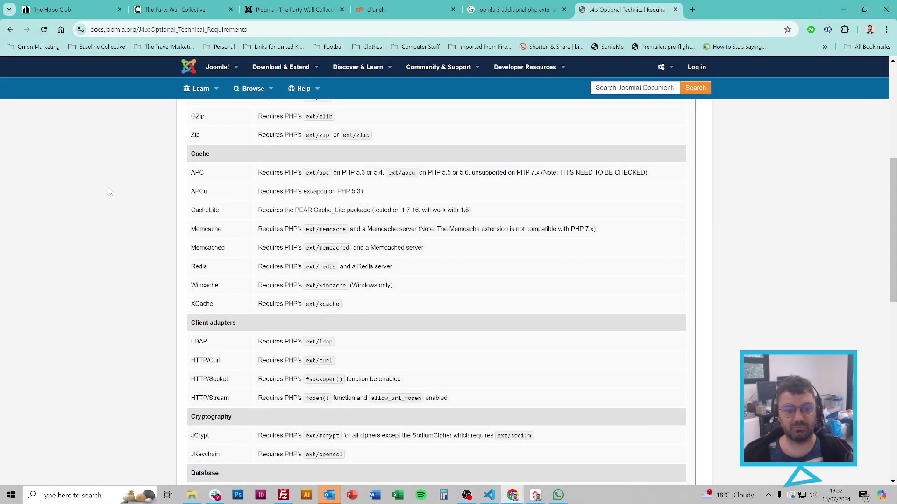
{"action": "scroll", "coordinate": [109, 192], "scroll_direction": "down", "scroll_amount": 4}
{"action": "scroll", "coordinate": [109, 192], "scroll_direction": "up", "scroll_amount": 1}
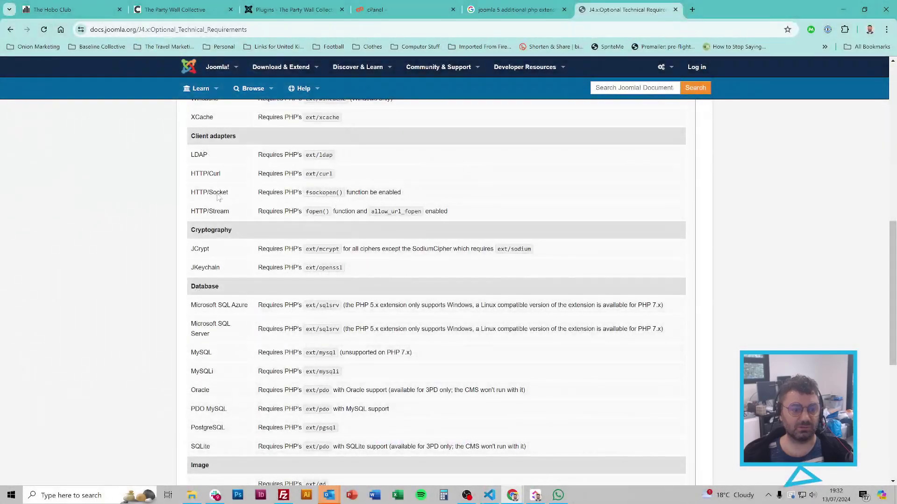
{"action": "double_click", "coordinate": [217, 195]}
{"action": "left_click", "coordinate": [218, 196]}
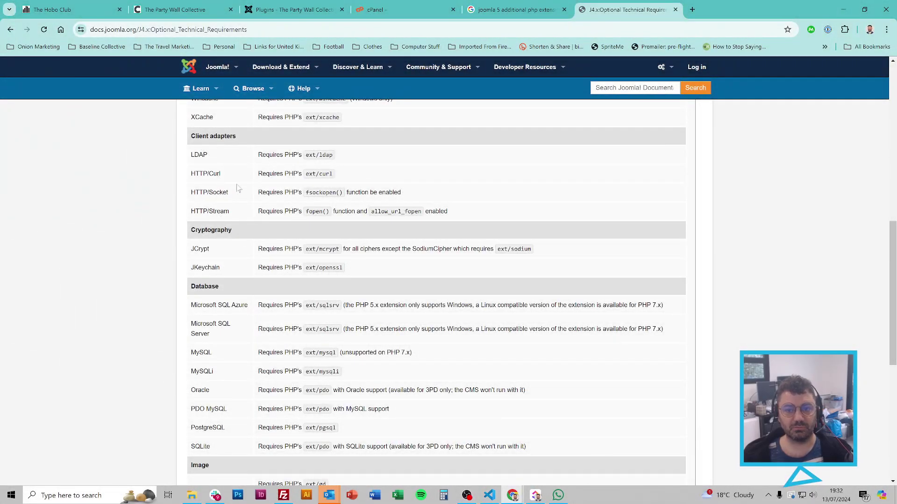
Step: Check cPanel's extensions list, then Joomla's HTTP/Stream requirement for fopen and allow_url_fopen
{"action": "left_click", "coordinate": [404, 10]}
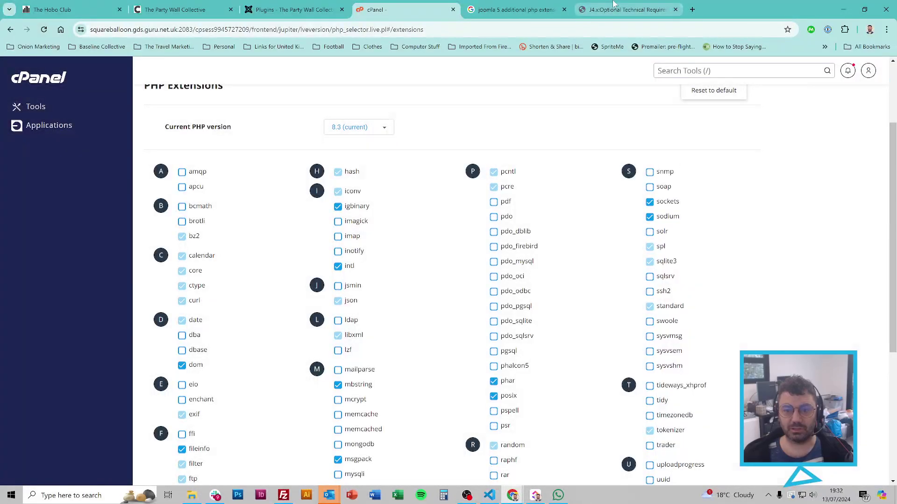
{"action": "left_click", "coordinate": [625, 6]}
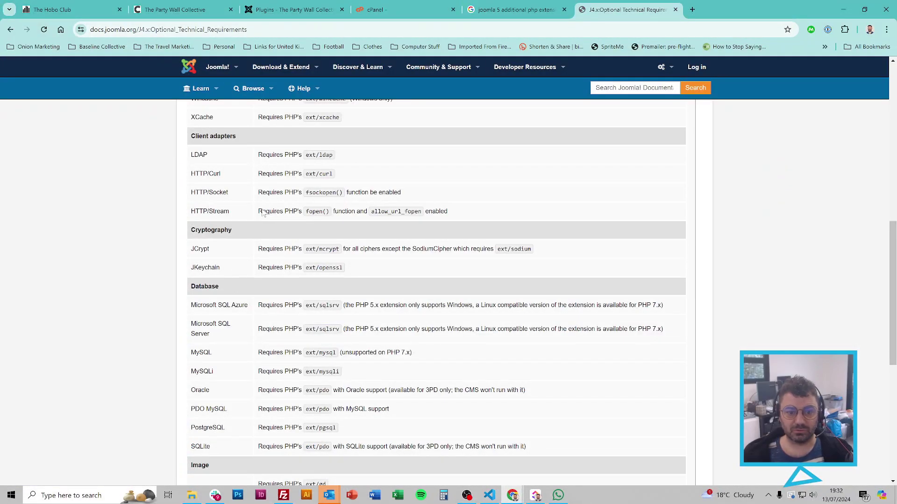
{"action": "left_click_drag", "start_coordinate": [263, 211], "coordinate": [474, 223]}
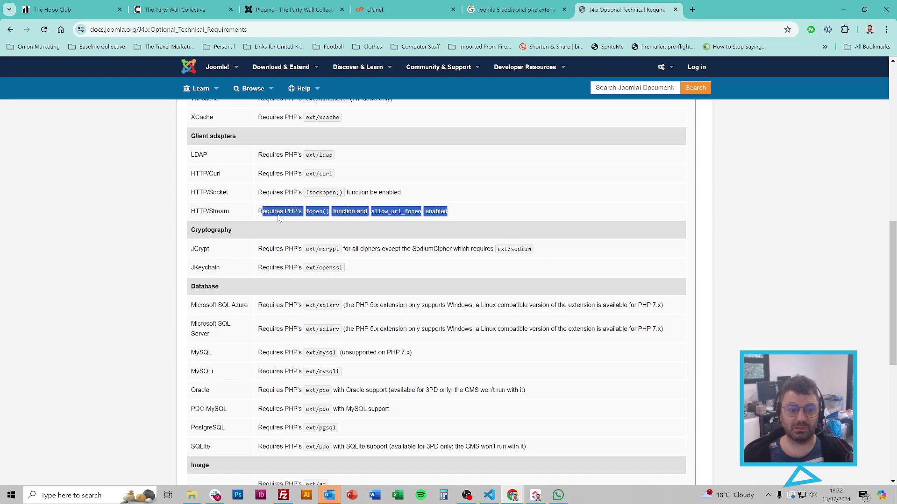
{"action": "double_click", "coordinate": [314, 212]}
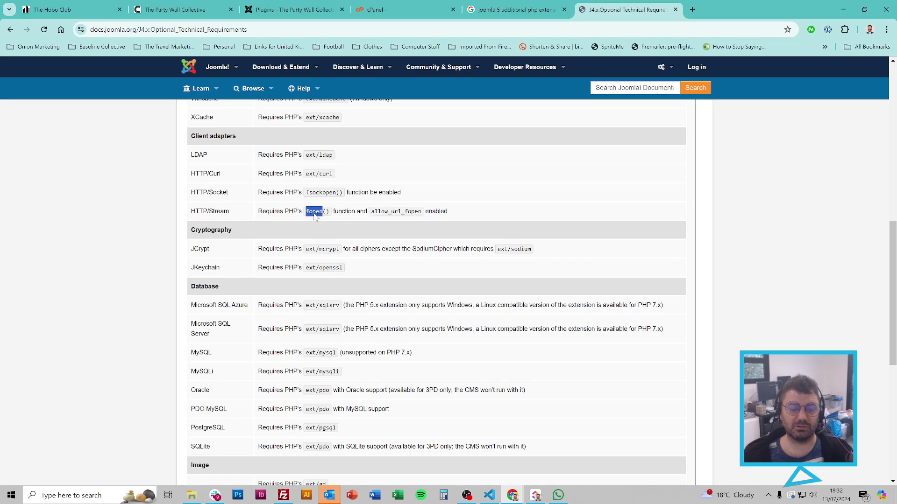
{"action": "double_click", "coordinate": [401, 213]}
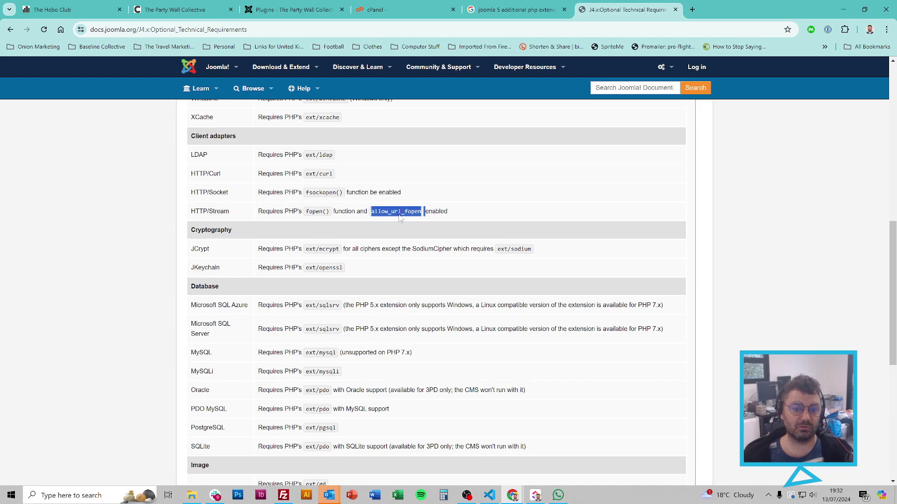
{"action": "left_click", "coordinate": [520, 214]}
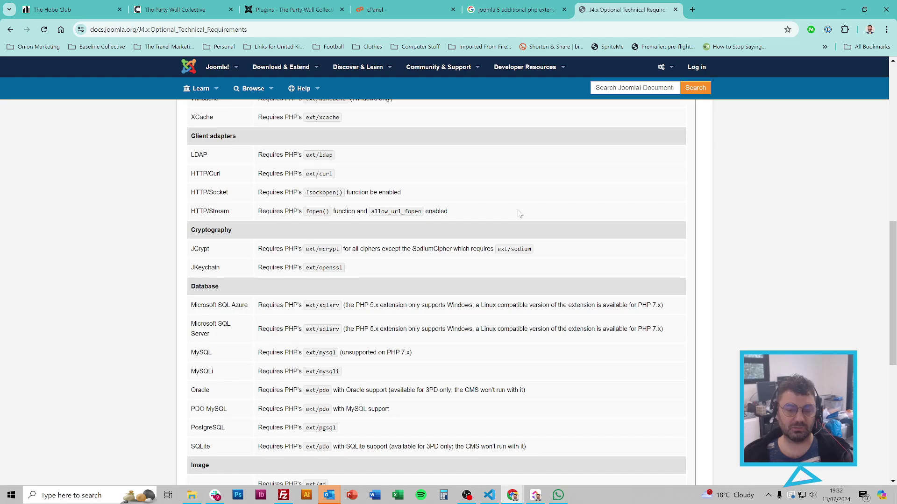
Step: Note JCrypt's mcrypt and JKeychain's ext/openssl requirements, then view cPanel's enabled gd, intl and mbstring
{"action": "scroll", "coordinate": [520, 214], "scroll_direction": "down", "scroll_amount": 2}
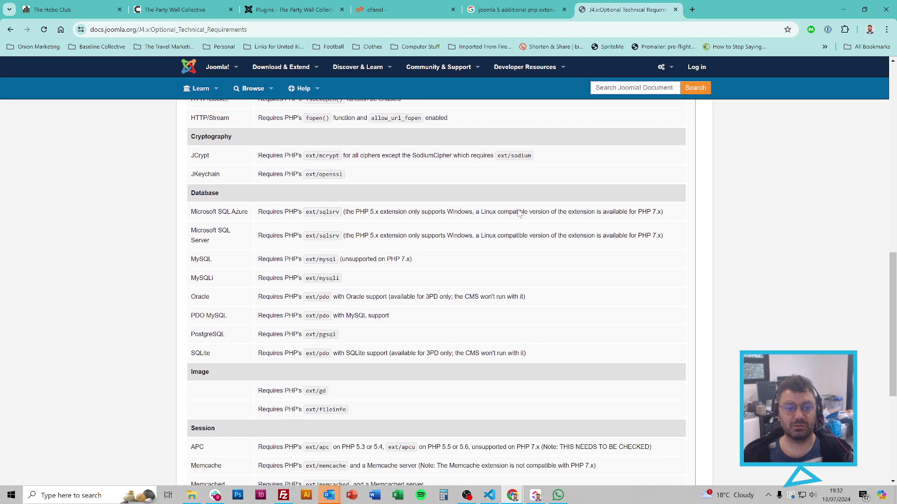
{"action": "double_click", "coordinate": [328, 157]}
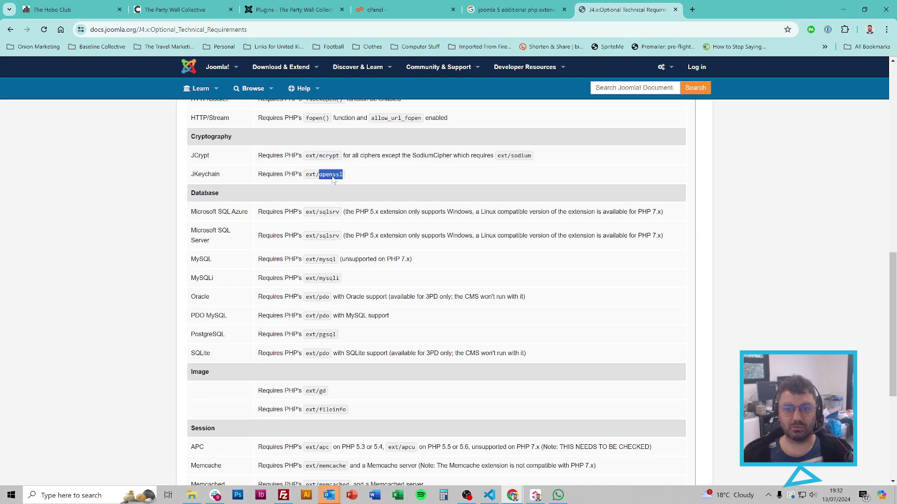
{"action": "triple_click", "coordinate": [329, 175]}
{"action": "left_click", "coordinate": [388, 9]}
{"action": "scroll", "coordinate": [409, 163], "scroll_direction": "down", "scroll_amount": 3}
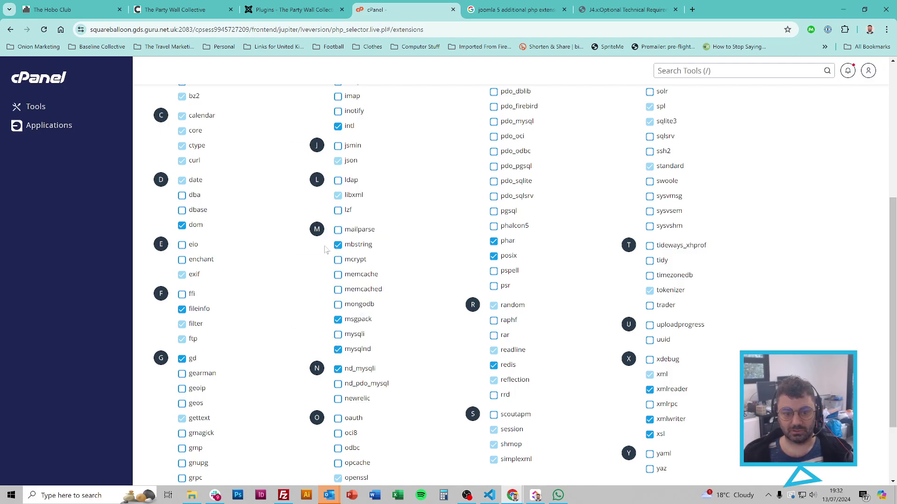
Step: Enable the mcrypt extension, then go back to the Joomla J4.x Optional Technical Requirements tab
{"action": "left_click", "coordinate": [338, 261]}
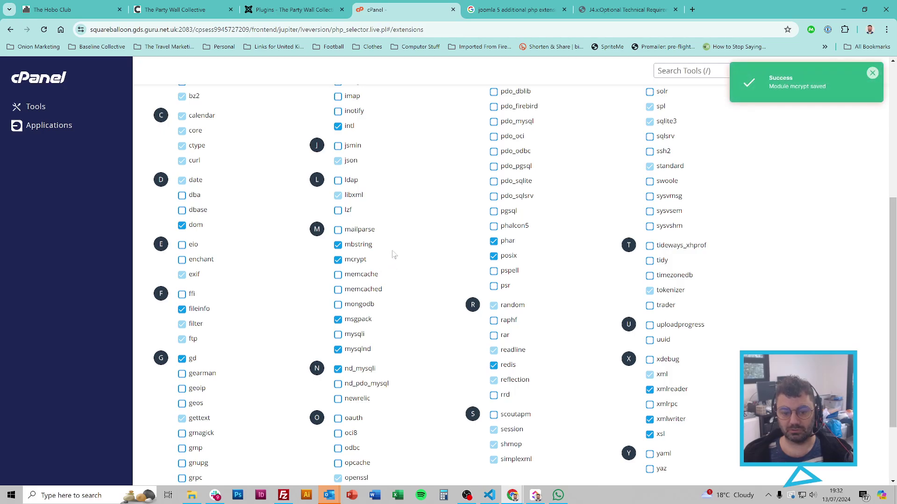
{"action": "scroll", "coordinate": [393, 255], "scroll_direction": "down", "scroll_amount": 2}
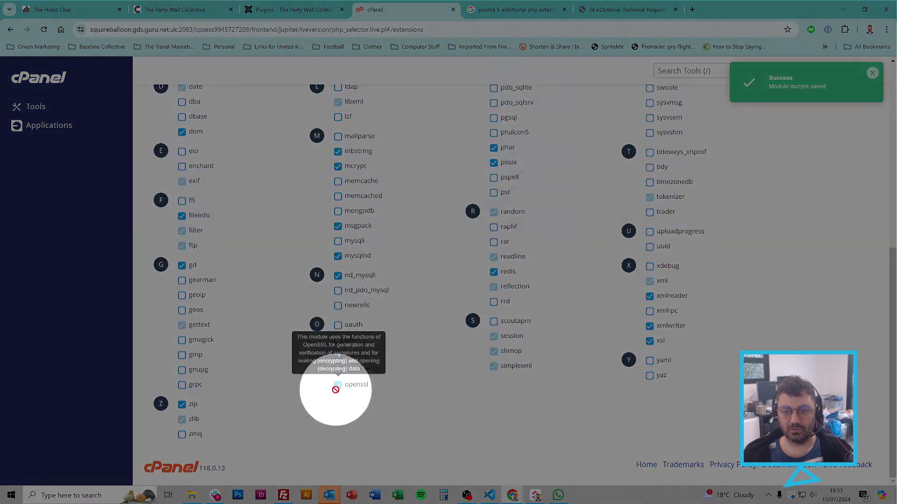
{"action": "left_click", "coordinate": [610, 14]}
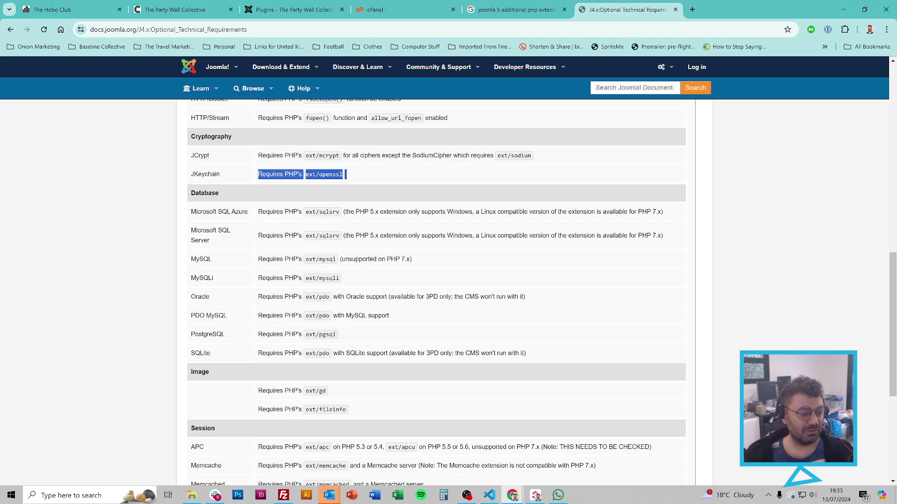
{"action": "left_click", "coordinate": [95, 227]}
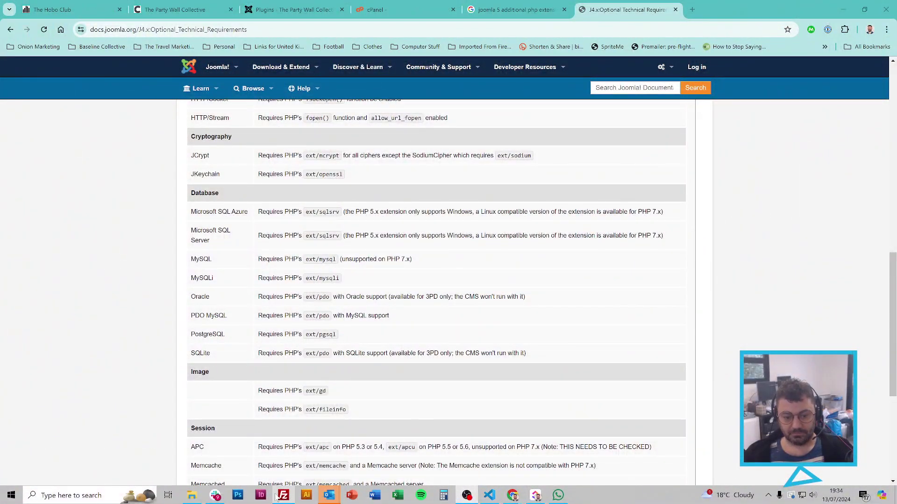
{"action": "left_click", "coordinate": [280, 497]}
Step: Open the remote templates > yootheme > html folders, letting FileZilla create the local html folder
{"action": "left_click", "coordinate": [582, 311]}
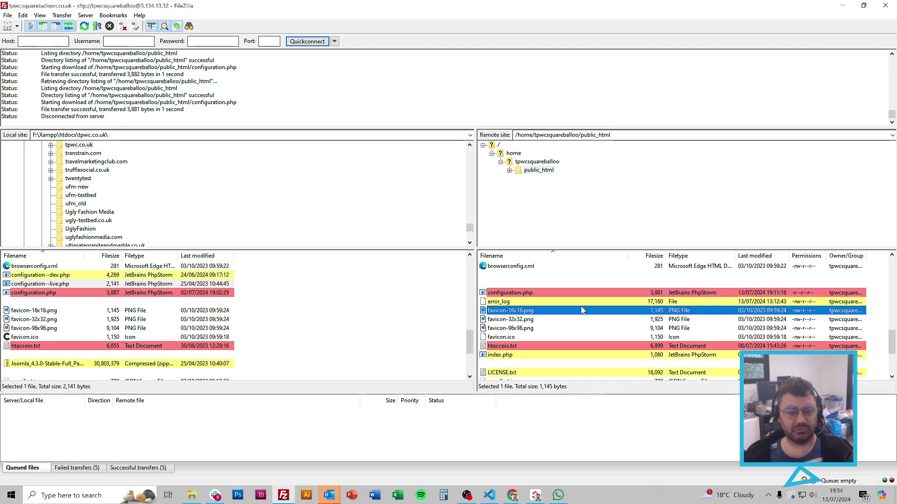
{"action": "scroll", "coordinate": [582, 311], "scroll_direction": "up", "scroll_amount": 7}
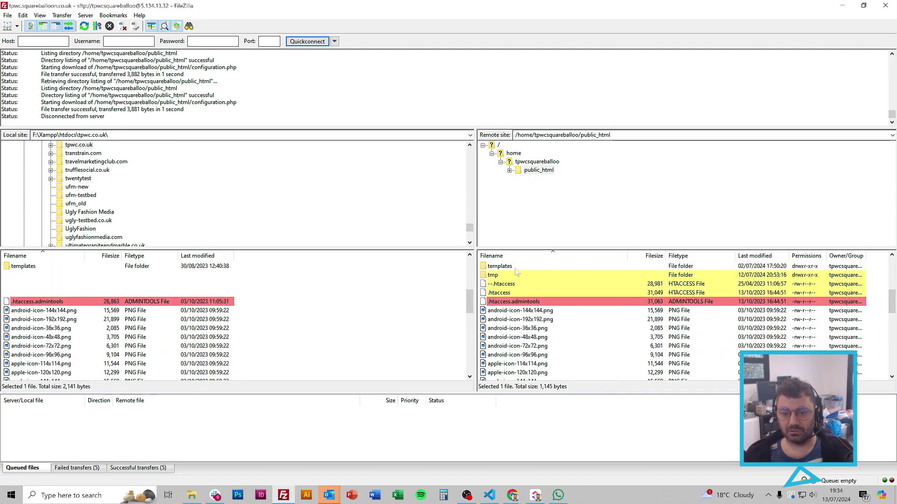
{"action": "double_click", "coordinate": [517, 270]}
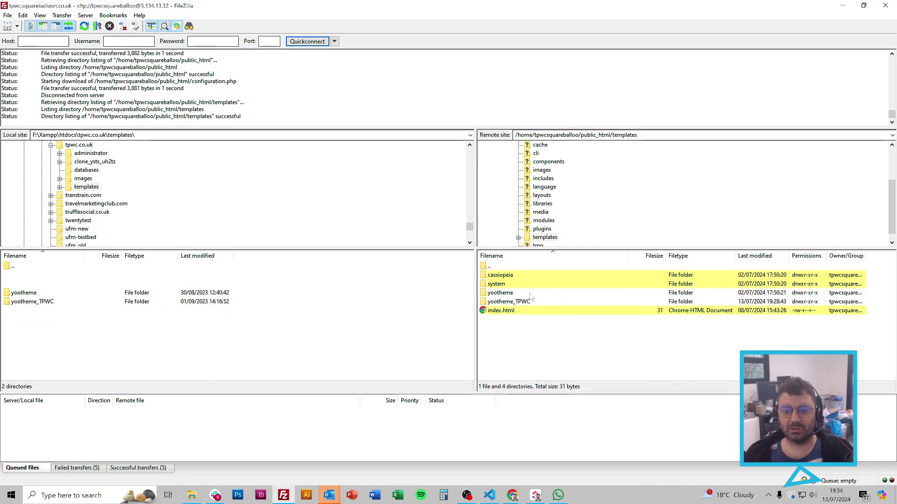
{"action": "double_click", "coordinate": [523, 294]}
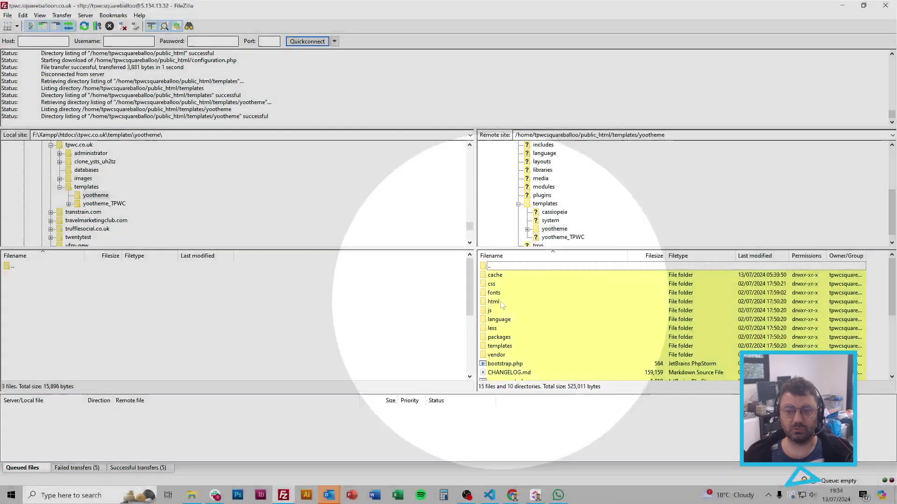
{"action": "double_click", "coordinate": [502, 304]}
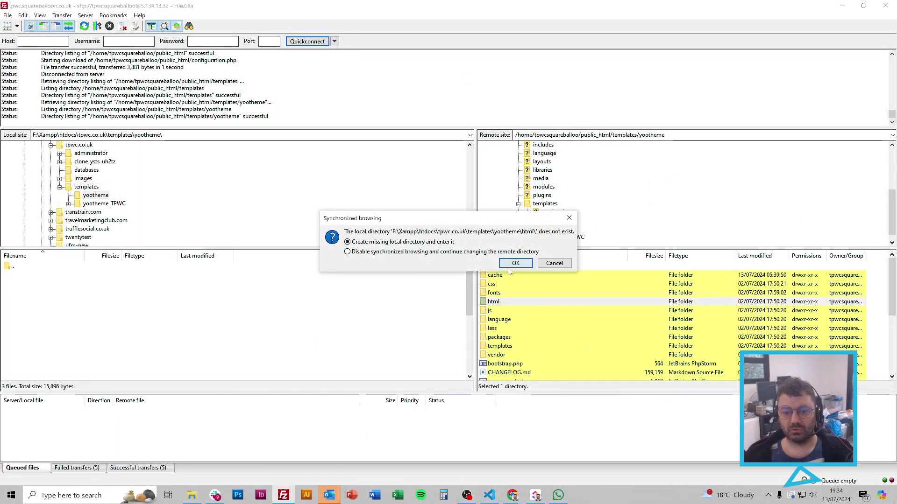
{"action": "left_click", "coordinate": [514, 264]}
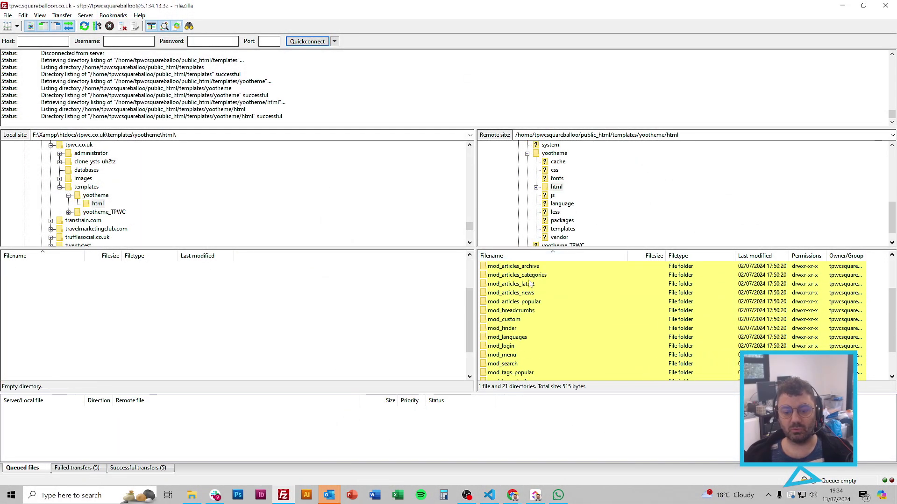
Step: Open com_content and its article folder, creating matching local folders, then inspect default.php
{"action": "scroll", "coordinate": [531, 284], "scroll_direction": "up", "scroll_amount": 2}
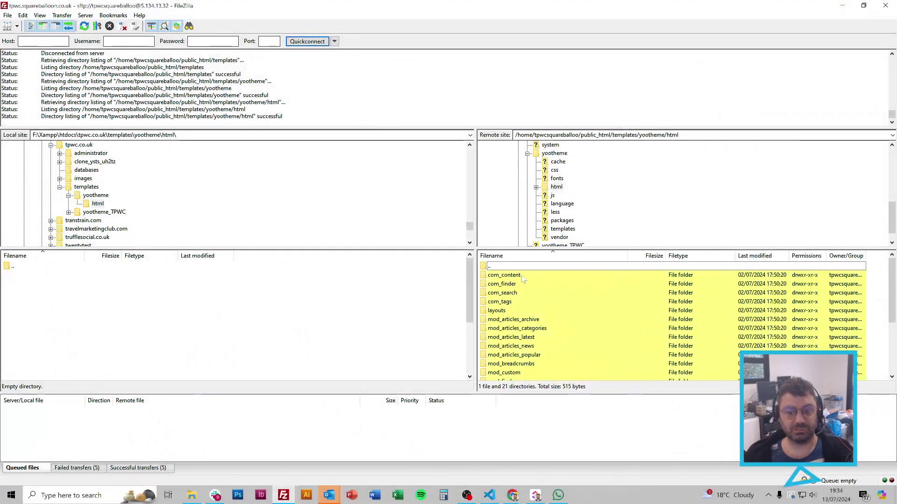
{"action": "double_click", "coordinate": [522, 276]}
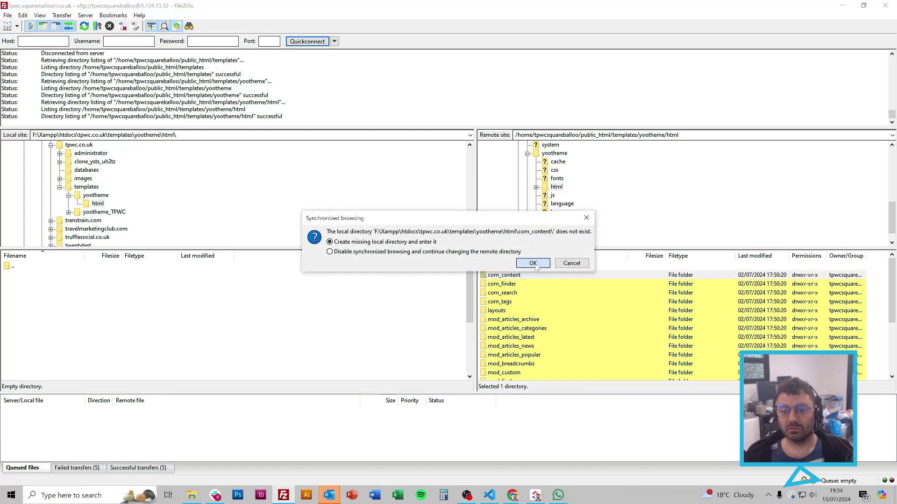
{"action": "left_click", "coordinate": [533, 264]}
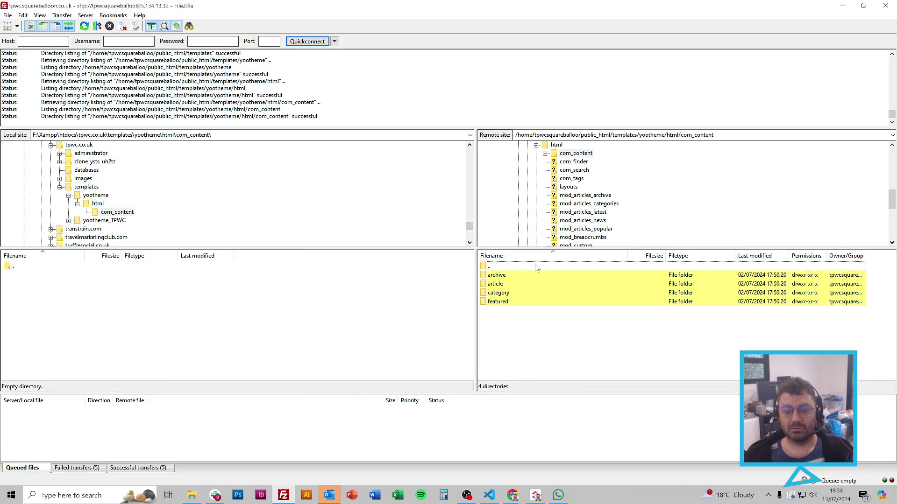
{"action": "left_click", "coordinate": [512, 284]}
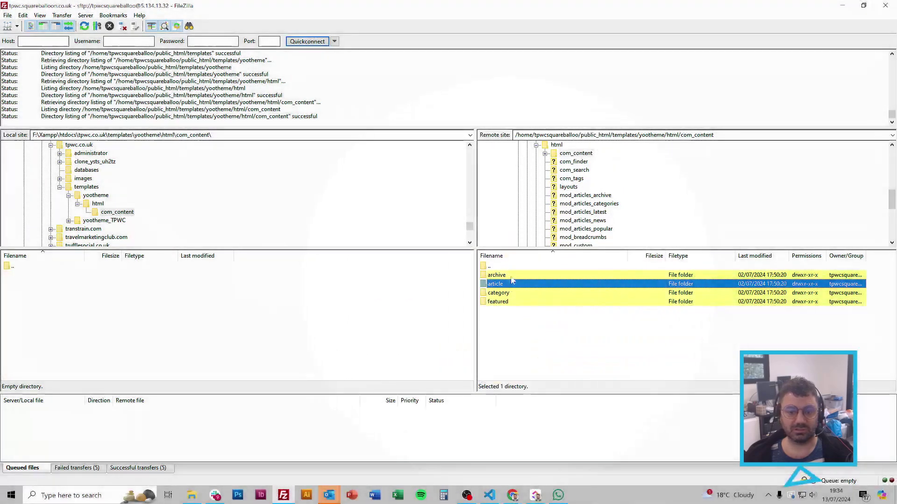
{"action": "left_click", "coordinate": [512, 277]}
{"action": "left_click", "coordinate": [514, 285]}
{"action": "left_click", "coordinate": [516, 294]}
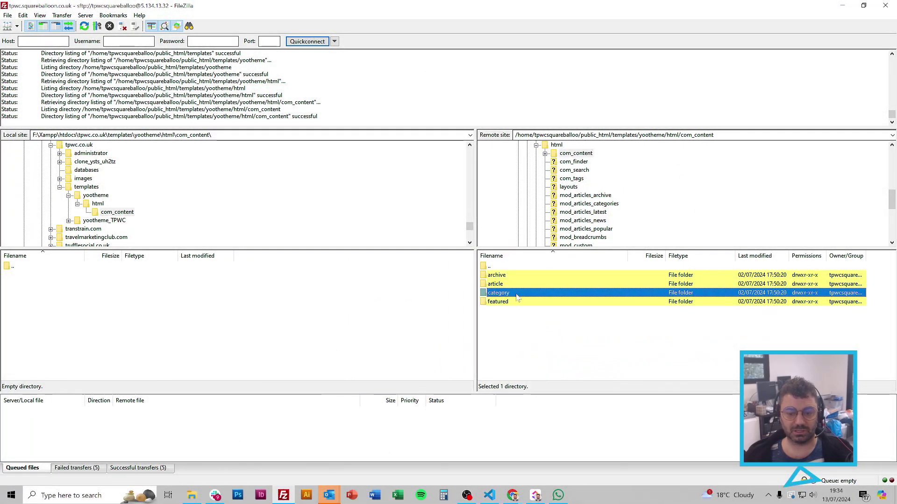
{"action": "left_click", "coordinate": [516, 302]}
{"action": "double_click", "coordinate": [514, 285]}
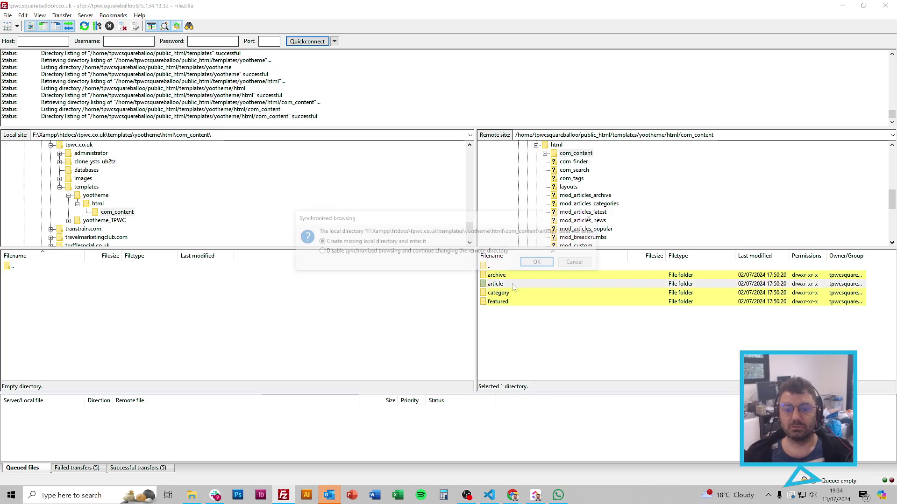
{"action": "left_click", "coordinate": [532, 267]}
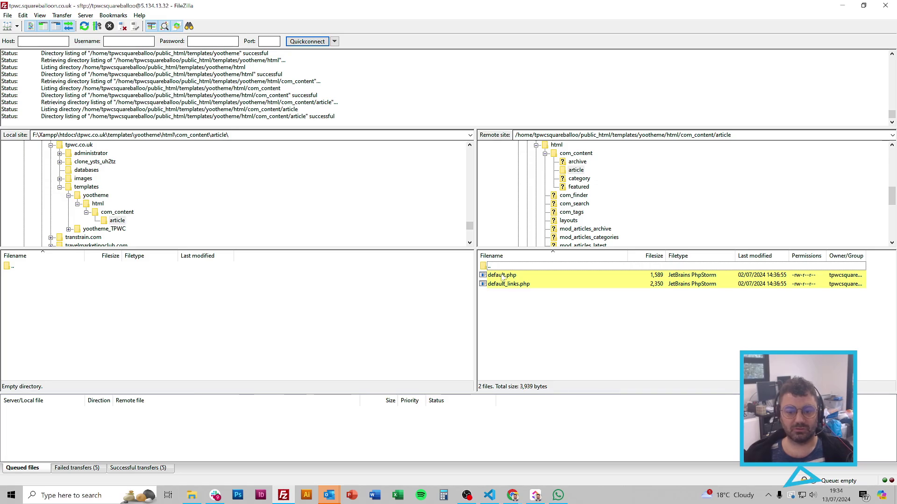
{"action": "left_click", "coordinate": [503, 276]}
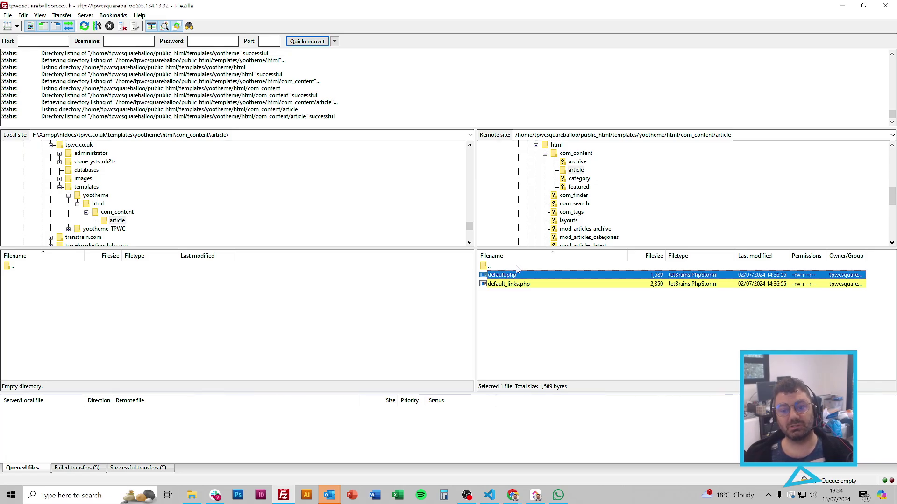
{"action": "double_click", "coordinate": [517, 268]}
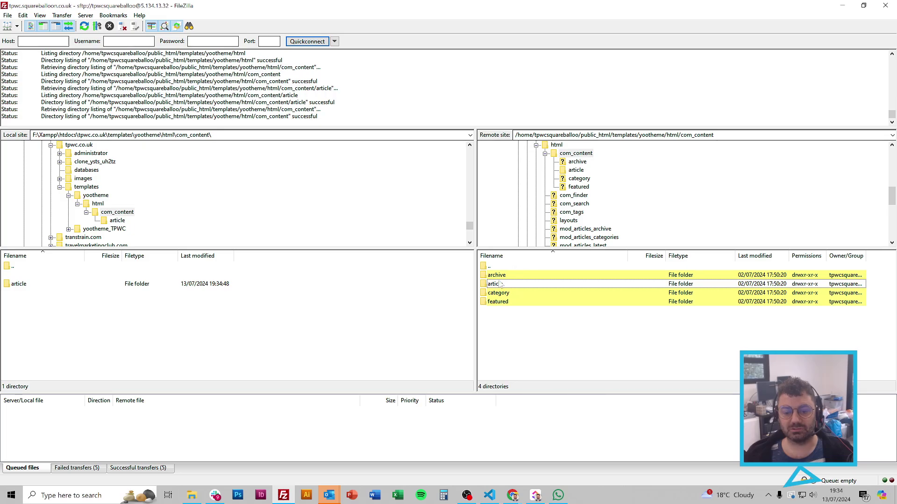
Step: Rename the remote article folder to --article to disable the template overrides
{"action": "left_click", "coordinate": [504, 285]}
{"action": "right_click", "coordinate": [505, 285]}
{"action": "left_click", "coordinate": [530, 386]}
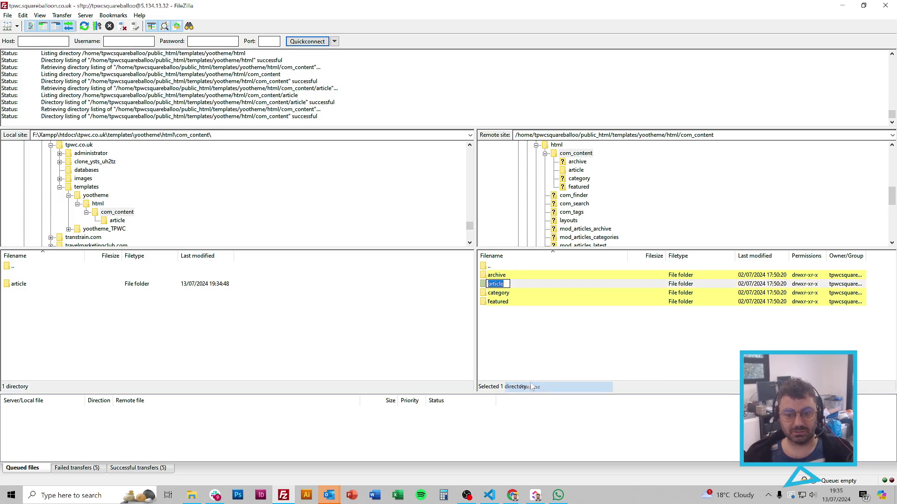
{"action": "key", "text": "Home"}
{"action": "type", "text": "--"}
{"action": "key", "text": "Return"}
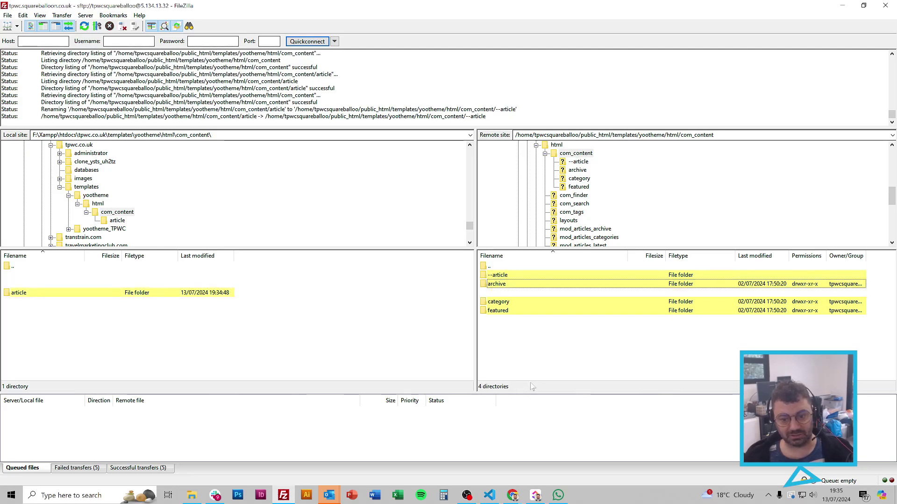
{"action": "right_click", "coordinate": [499, 275]}
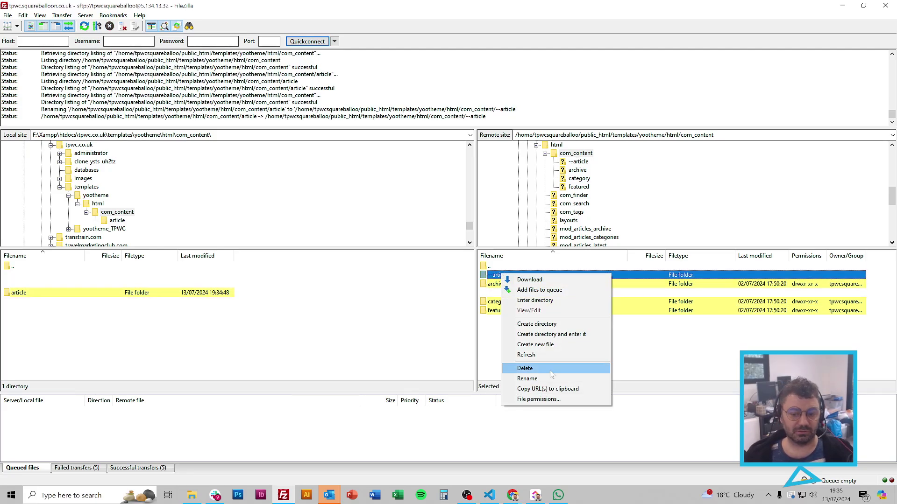
{"action": "left_click", "coordinate": [551, 380]}
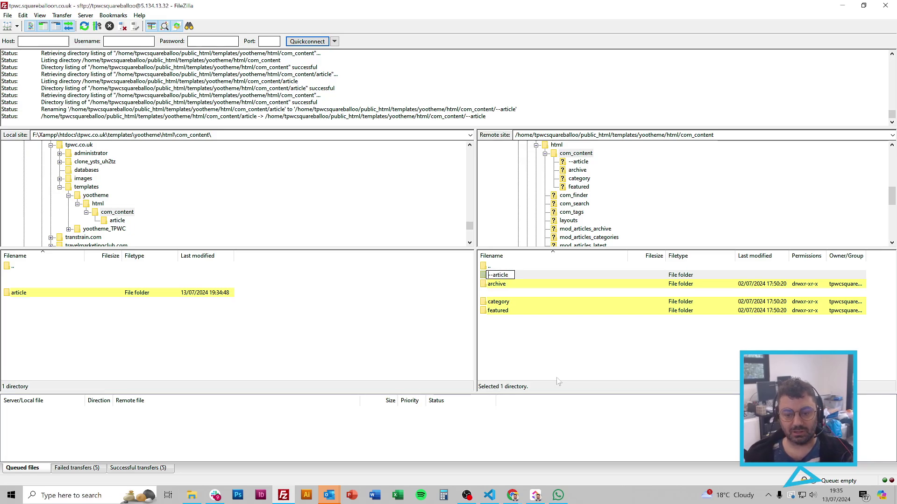
Step: Reload The Party Wall Collective site in Chrome, then return to FileZilla's --article folder
{"action": "left_click", "coordinate": [519, 377]}
{"action": "mouse_move", "coordinate": [512, 495]}
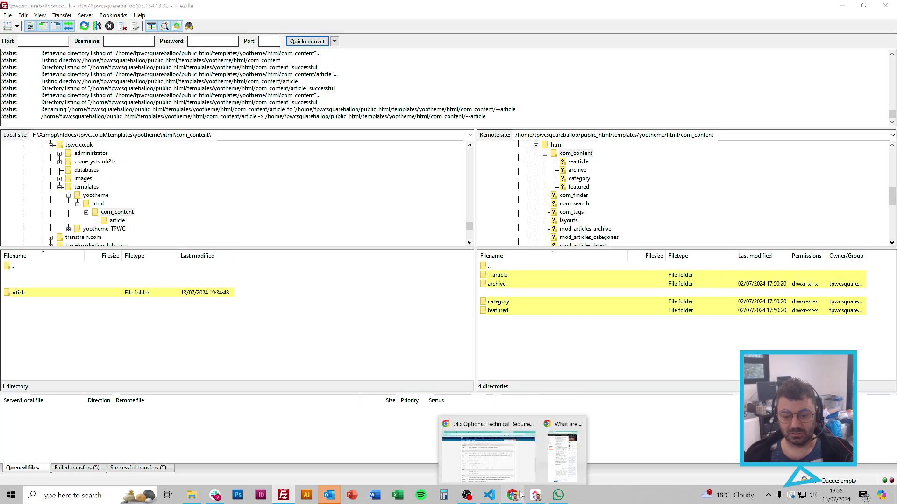
{"action": "left_click", "coordinate": [486, 443]}
{"action": "left_click", "coordinate": [176, 9]}
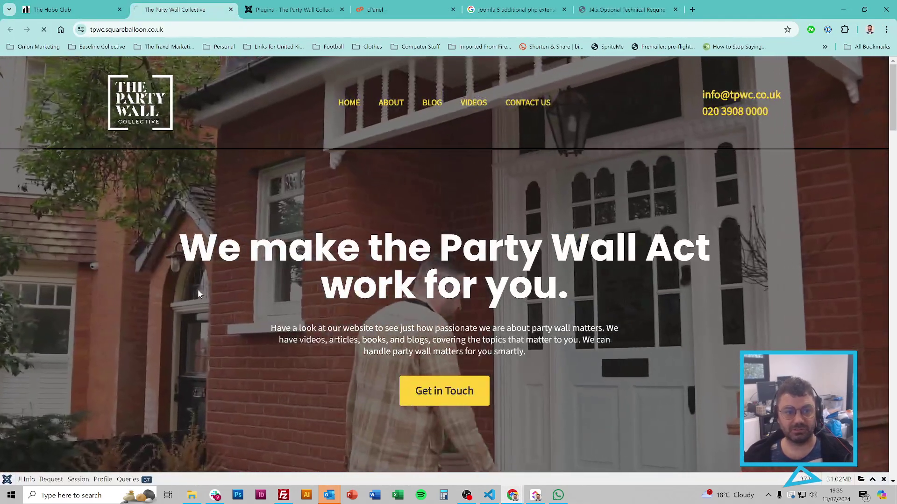
{"action": "key", "text": "F5"}
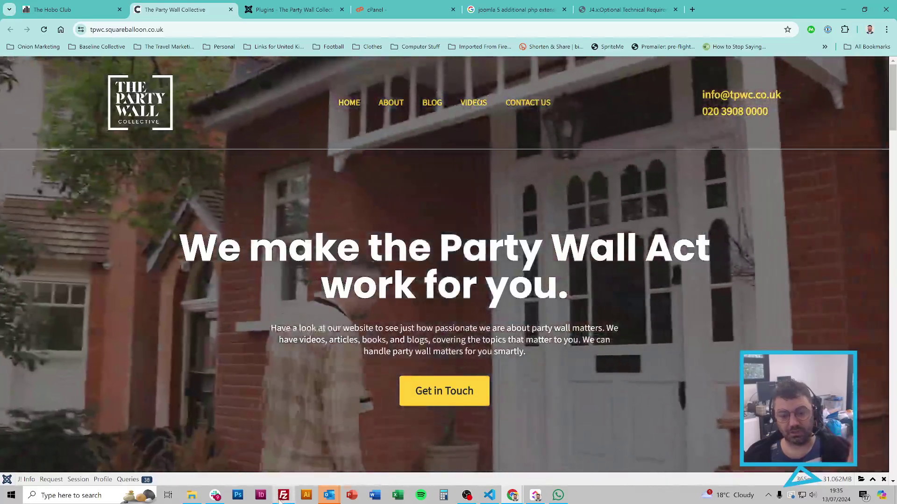
{"action": "left_click", "coordinate": [283, 495]}
{"action": "left_click", "coordinate": [494, 275]}
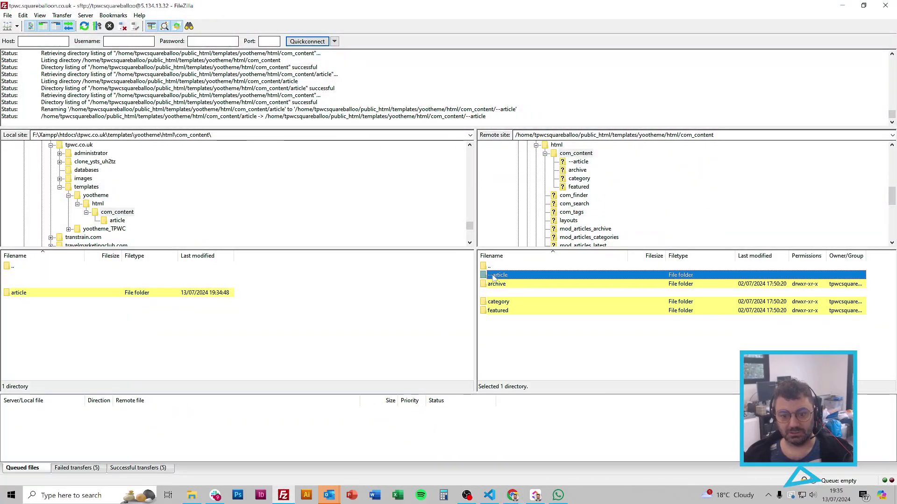
Step: Rename the remote --article folder back to article by removing the leading dashes
{"action": "right_click", "coordinate": [494, 275]}
{"action": "left_click", "coordinate": [518, 380]}
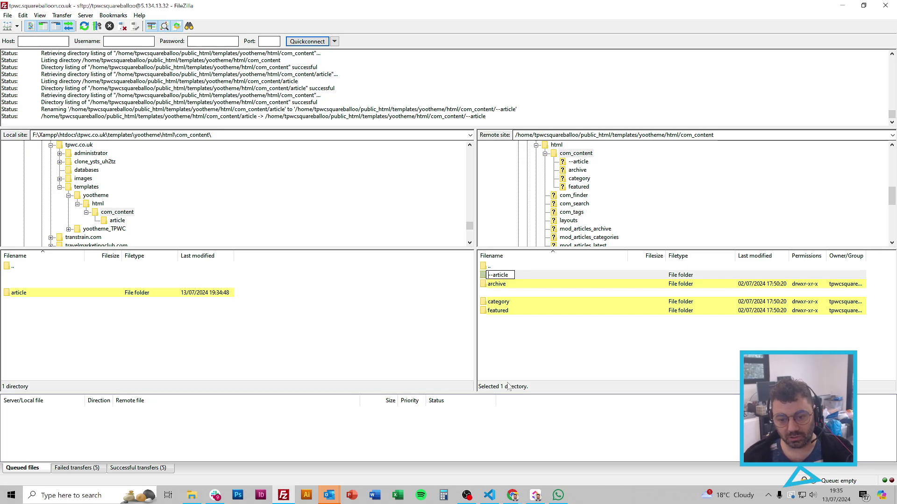
{"action": "key", "text": "Delete"}
{"action": "key", "text": "Delete"}
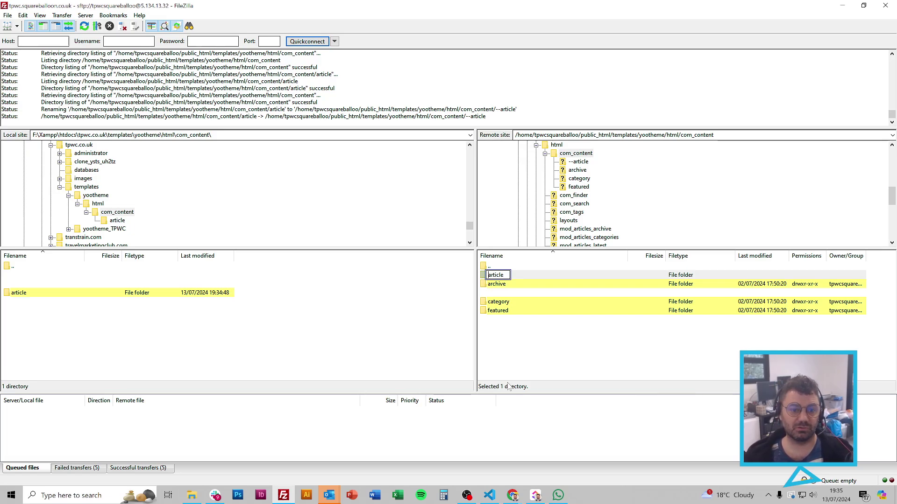
{"action": "key", "text": "Return"}
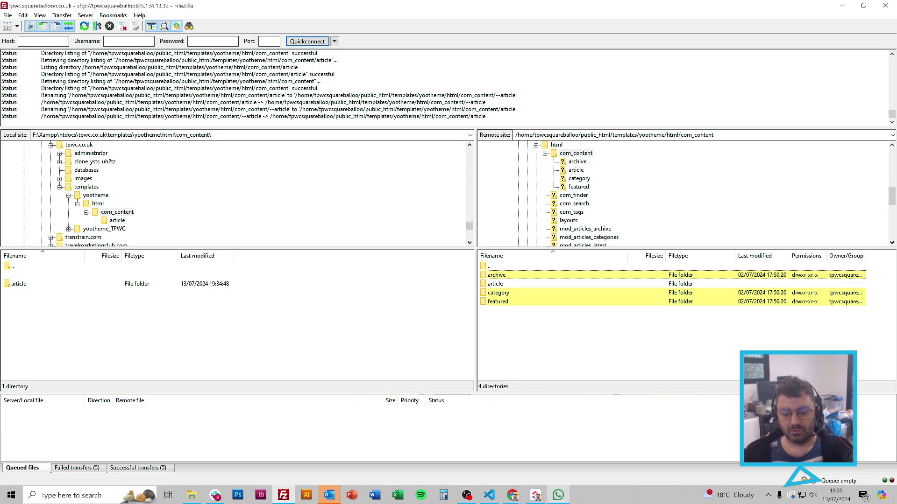
Step: Bring The Party Wall Collective site to the front in the browser
{"action": "mouse_move", "coordinate": [514, 497]}
{"action": "left_click", "coordinate": [474, 448]}
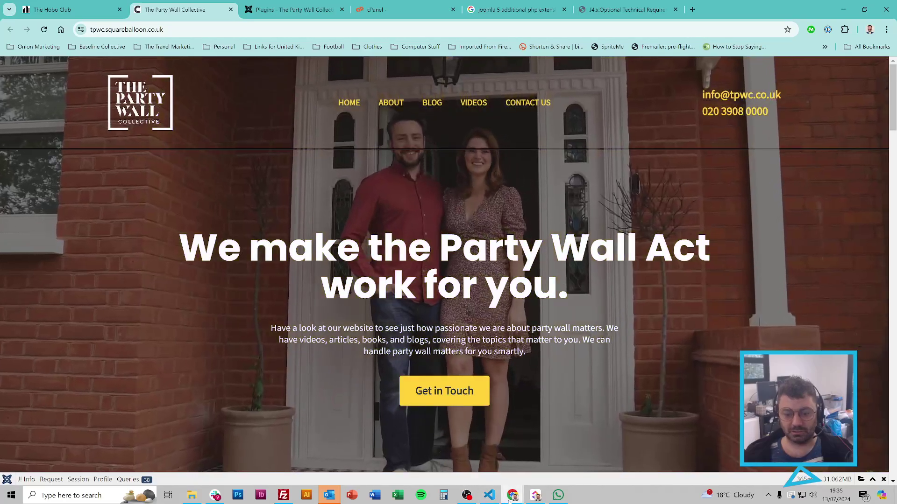
{"action": "mouse_move", "coordinate": [514, 495]}
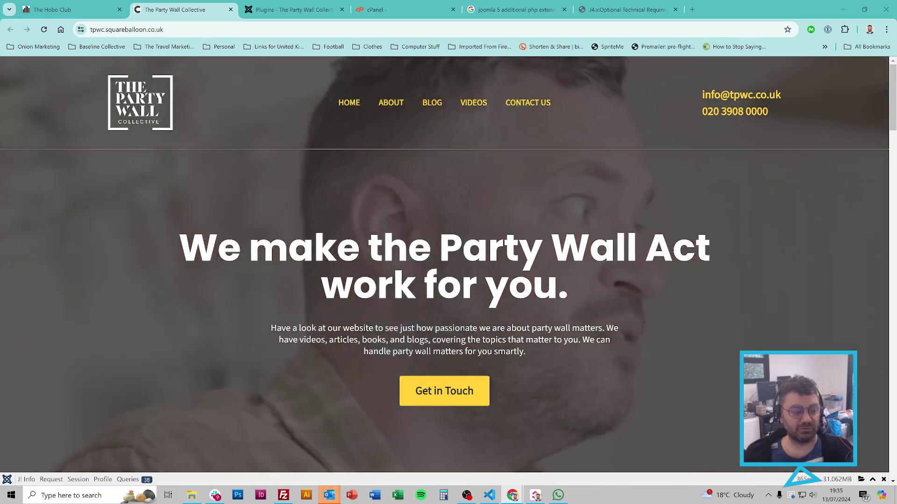
Step: From the cPanel tab, search the tools for 'file' and launch File Manager
{"action": "left_click", "coordinate": [396, 9]}
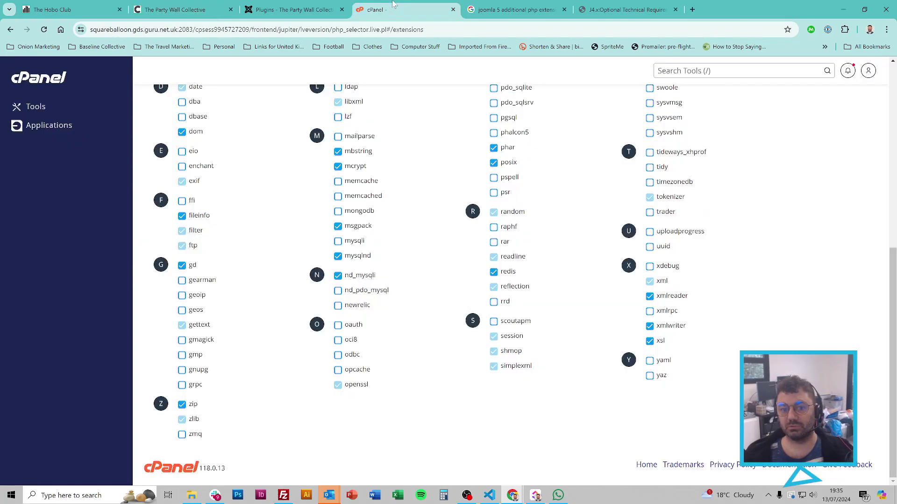
{"action": "scroll", "coordinate": [434, 208], "scroll_direction": "up", "scroll_amount": 10}
{"action": "left_click", "coordinate": [701, 70]}
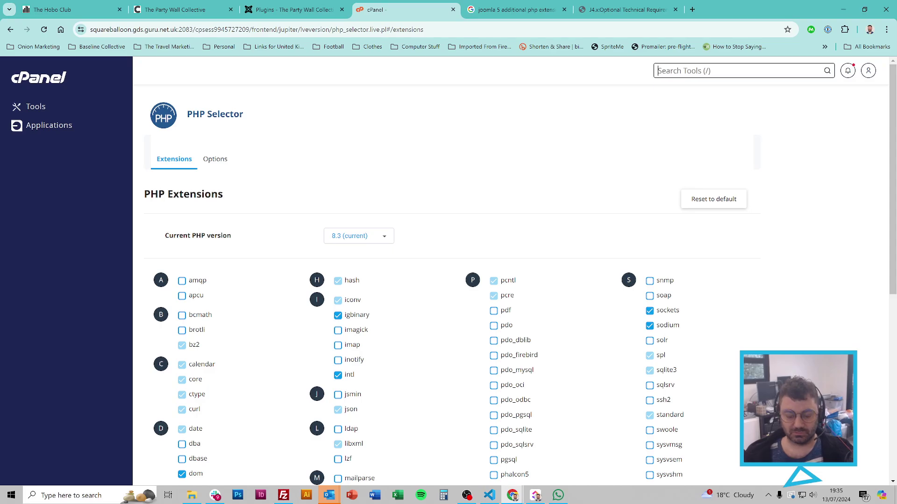
{"action": "type", "text": "file"}
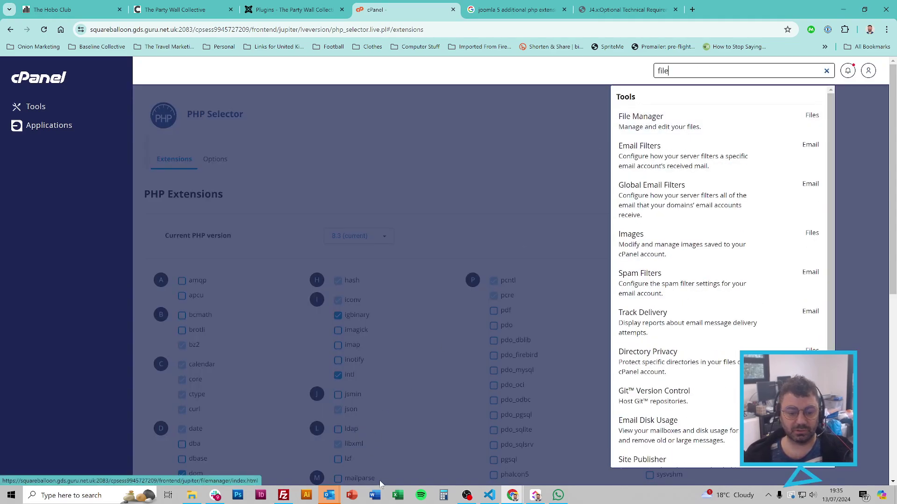
{"action": "left_click", "coordinate": [705, 134]}
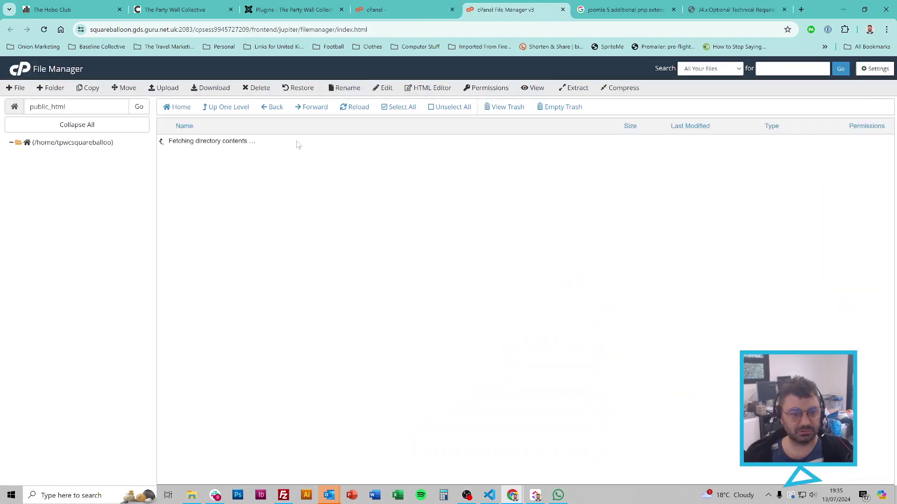
Step: Open configuration.php in the cPanel code editor
{"action": "scroll", "coordinate": [320, 269], "scroll_direction": "down", "scroll_amount": 10}
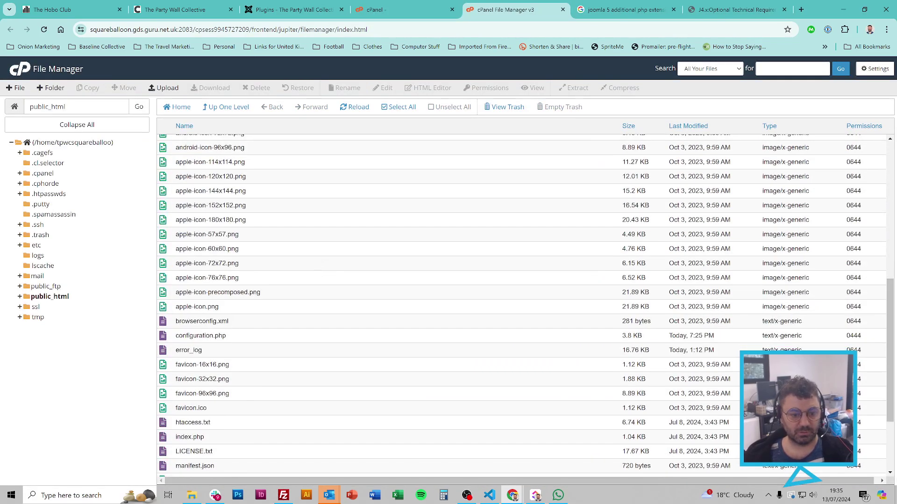
{"action": "right_click", "coordinate": [218, 336]}
{"action": "left_click", "coordinate": [239, 372]}
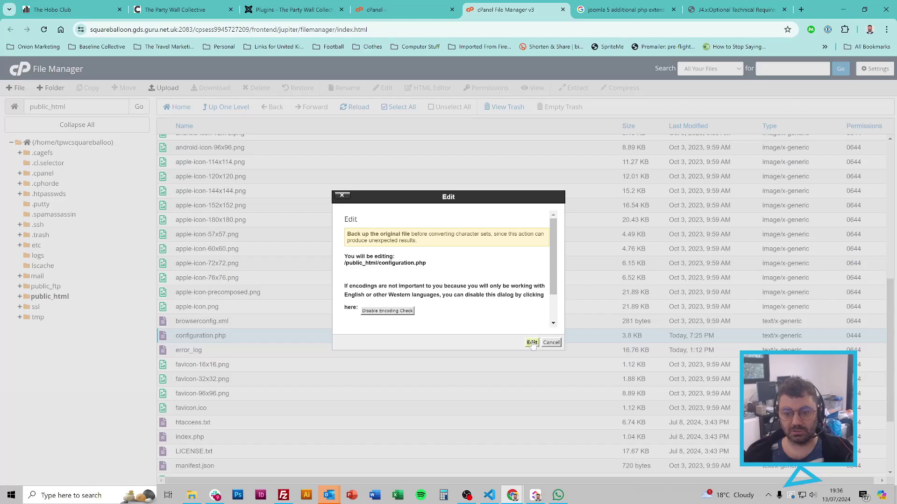
{"action": "left_click", "coordinate": [532, 343]}
Step: Search for 'gzip' to find $gzip = false on line 43, then return to PHP Selector
{"action": "key", "text": "ctrl+f"}
{"action": "type", "text": "gzip"}
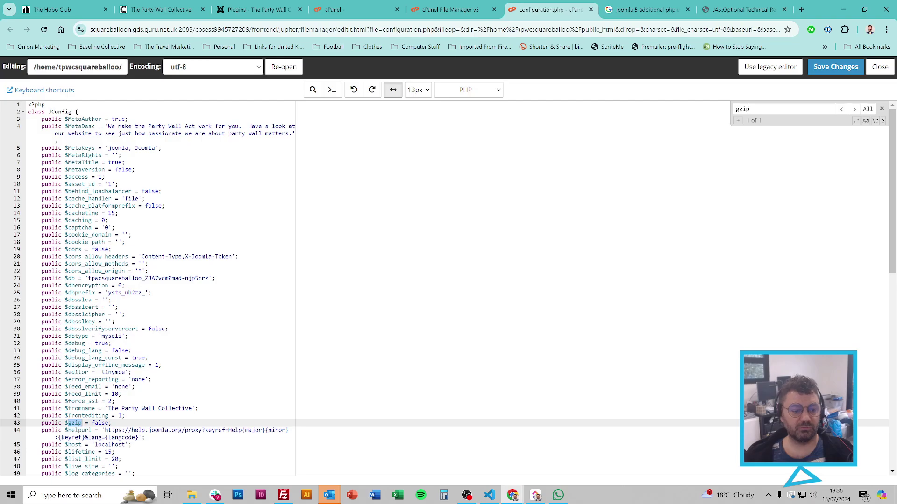
{"action": "double_click", "coordinate": [98, 423]}
{"action": "scroll", "coordinate": [98, 424], "scroll_direction": "down", "scroll_amount": 4}
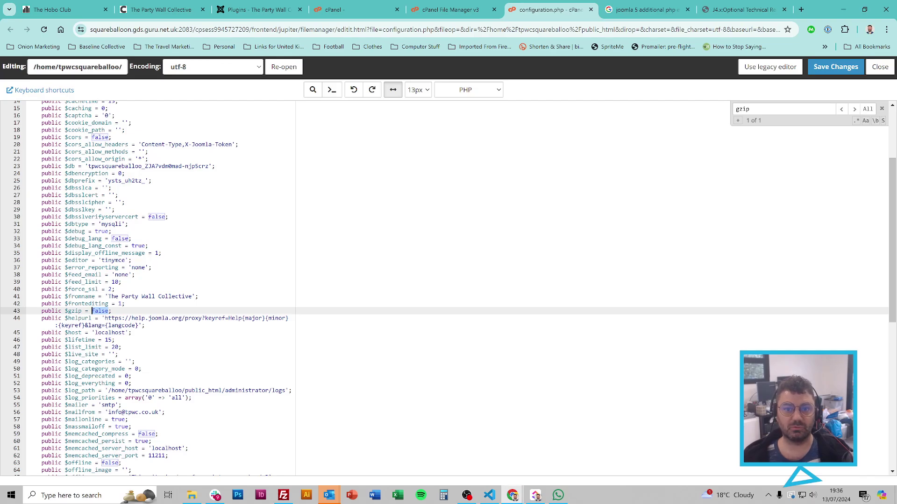
{"action": "left_click", "coordinate": [485, 7]}
{"action": "left_click", "coordinate": [341, 5]}
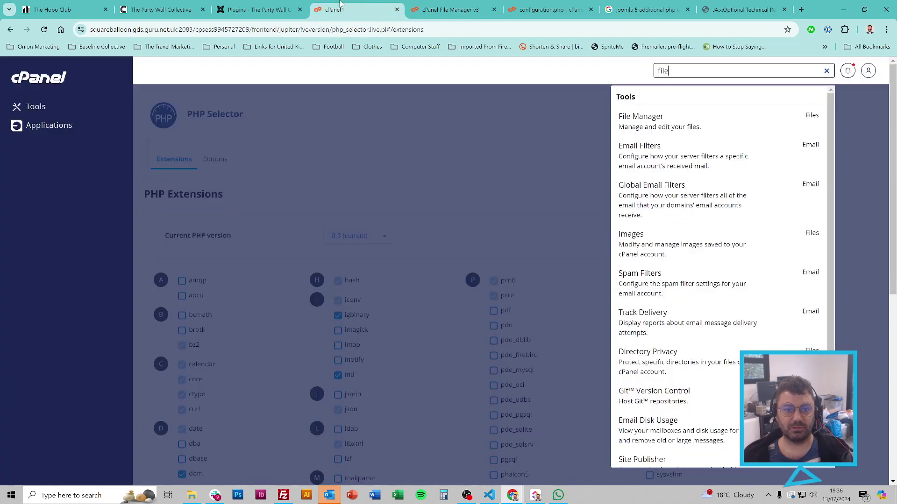
Step: Search the tools for 'php', open Select PHP Version and review the extension list
{"action": "double_click", "coordinate": [664, 71]}
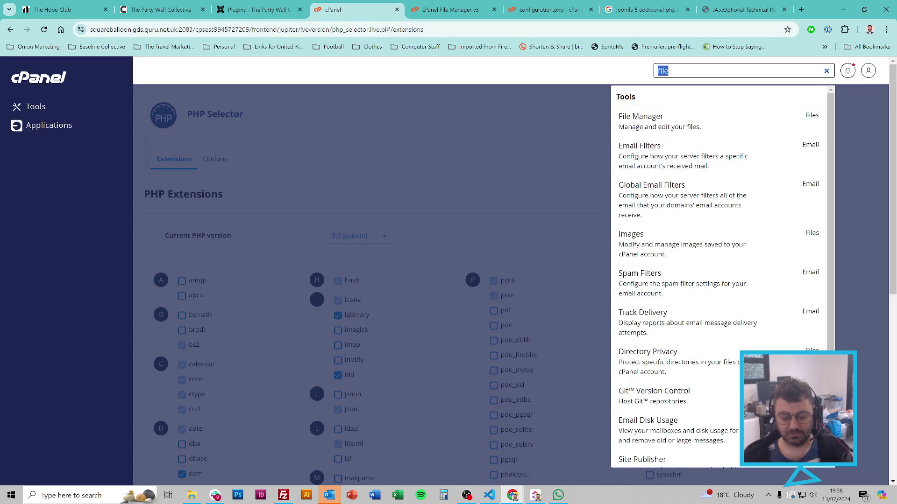
{"action": "type", "text": "php"}
{"action": "left_click", "coordinate": [668, 158]}
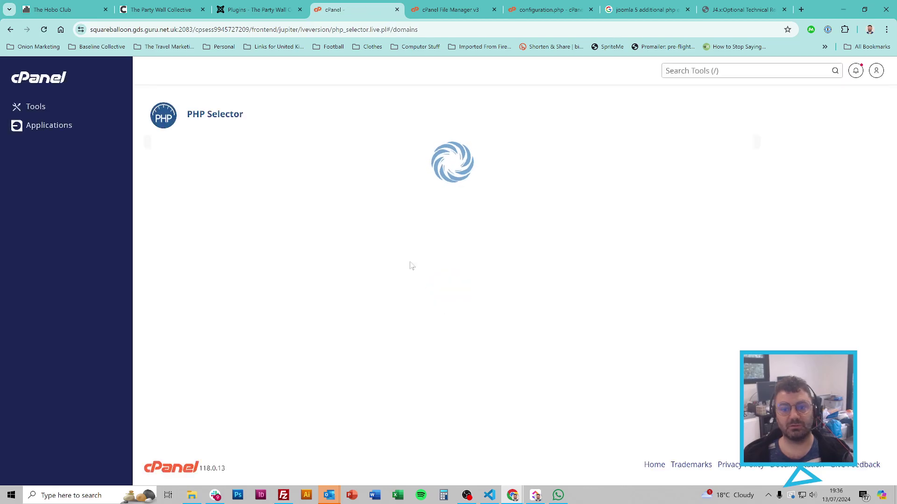
{"action": "scroll", "coordinate": [434, 224], "scroll_direction": "down", "scroll_amount": 8}
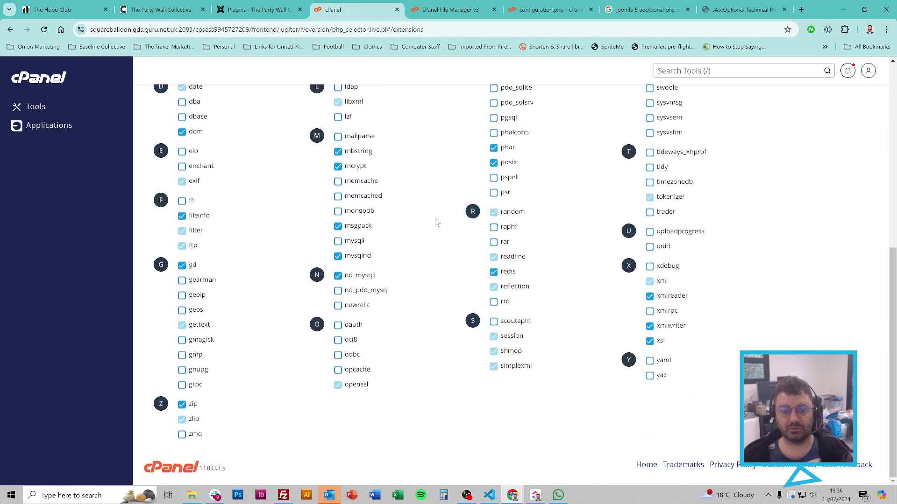
{"action": "scroll", "coordinate": [436, 224], "scroll_direction": "up", "scroll_amount": 3}
{"action": "scroll", "coordinate": [436, 225], "scroll_direction": "down", "scroll_amount": 3}
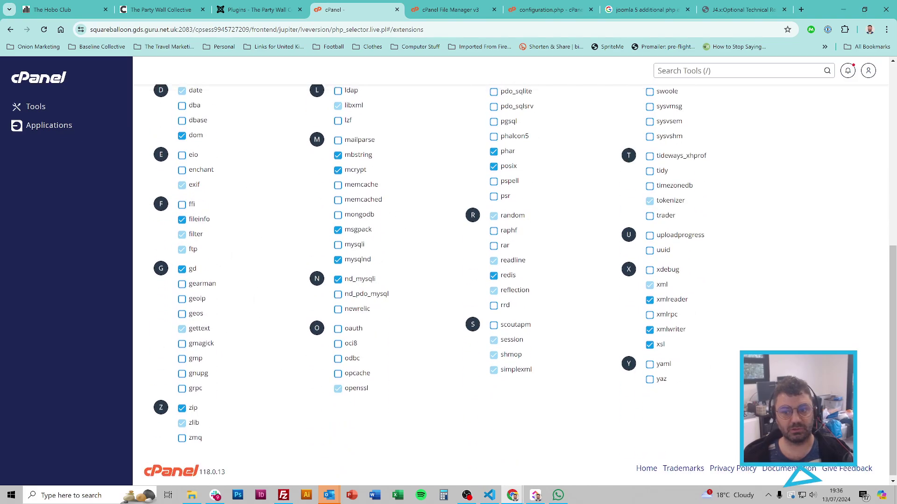
{"action": "scroll", "coordinate": [327, 327], "scroll_direction": "up", "scroll_amount": 8}
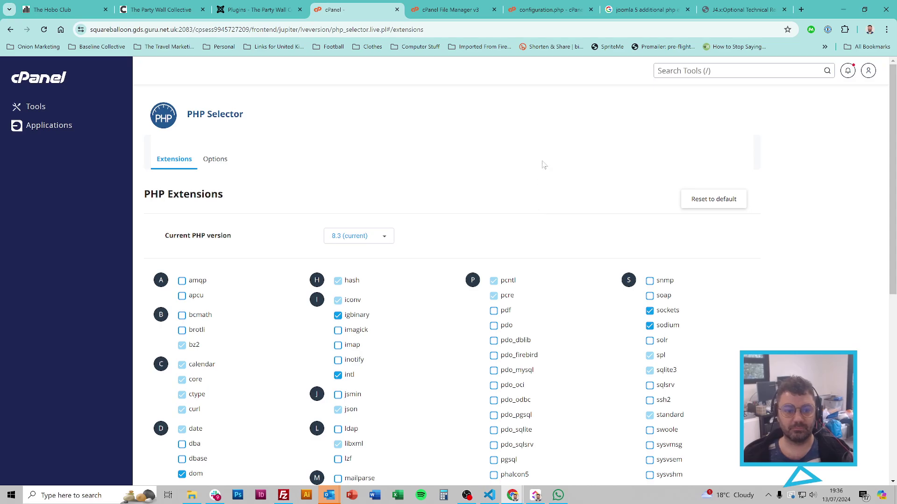
Step: Search 'php' again, dismiss the results and return to the configuration.php editor
{"action": "left_click", "coordinate": [658, 71]}
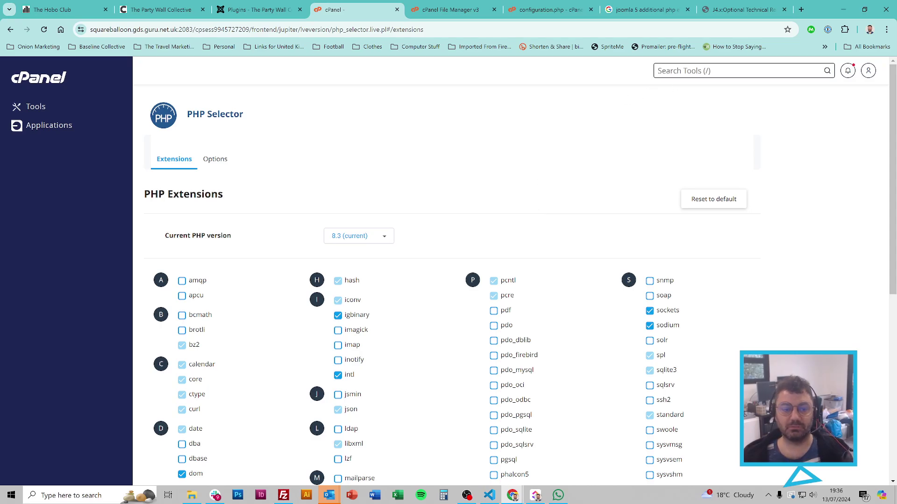
{"action": "type", "text": "php"}
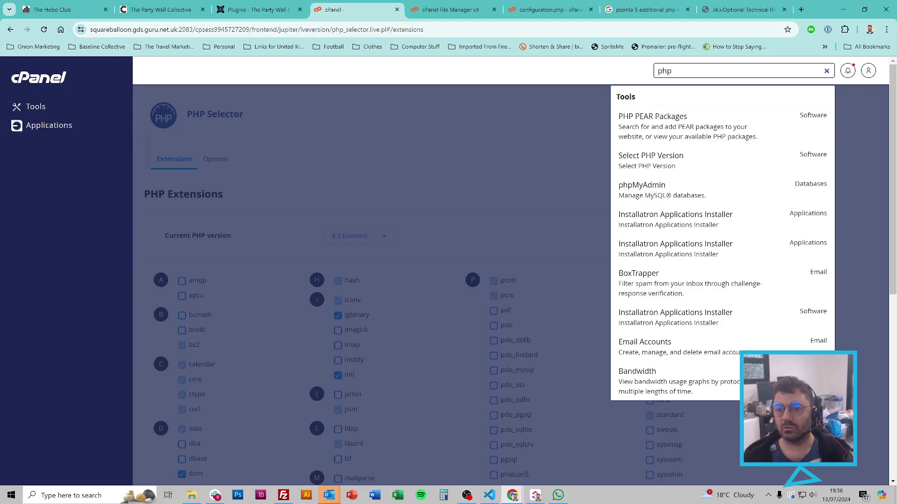
{"action": "left_click", "coordinate": [562, 115]}
{"action": "left_click", "coordinate": [542, 9]}
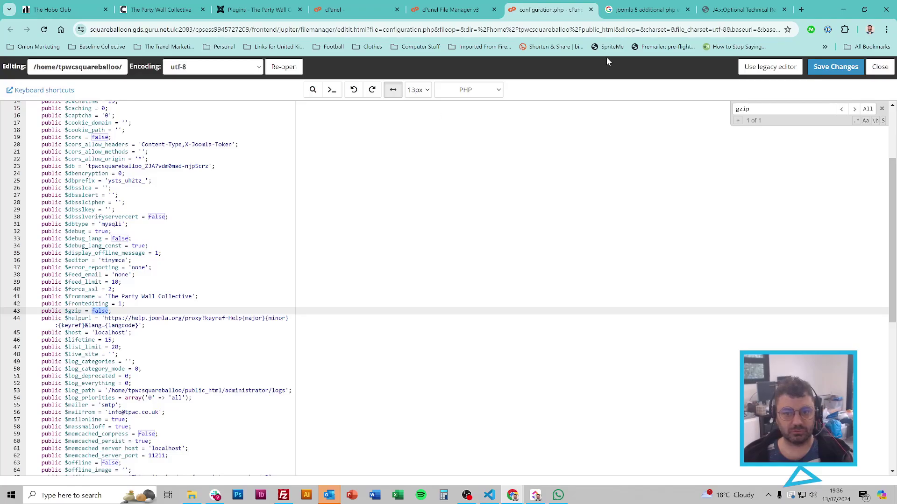
Step: Close the configuration.php editor, go up to the home directory, then bring the local Dev folder forward
{"action": "left_click", "coordinate": [591, 9]}
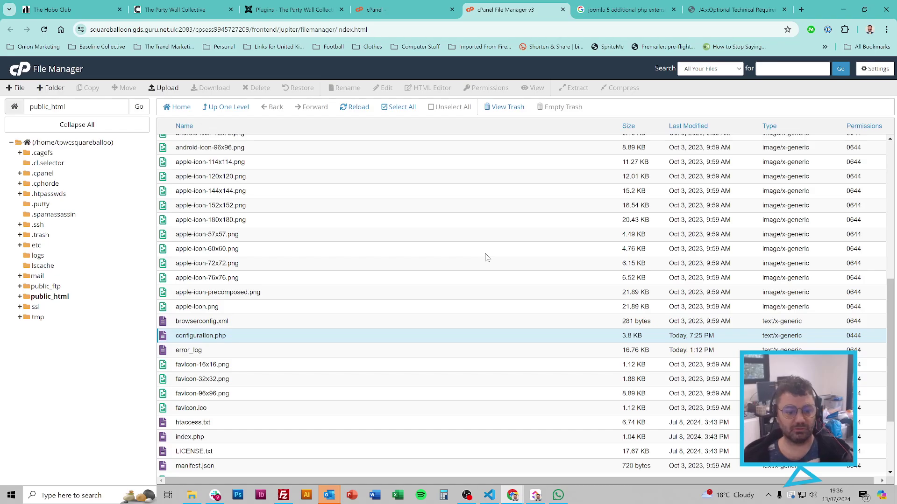
{"action": "scroll", "coordinate": [486, 256], "scroll_direction": "up", "scroll_amount": 8}
{"action": "scroll", "coordinate": [344, 249], "scroll_direction": "down", "scroll_amount": 10}
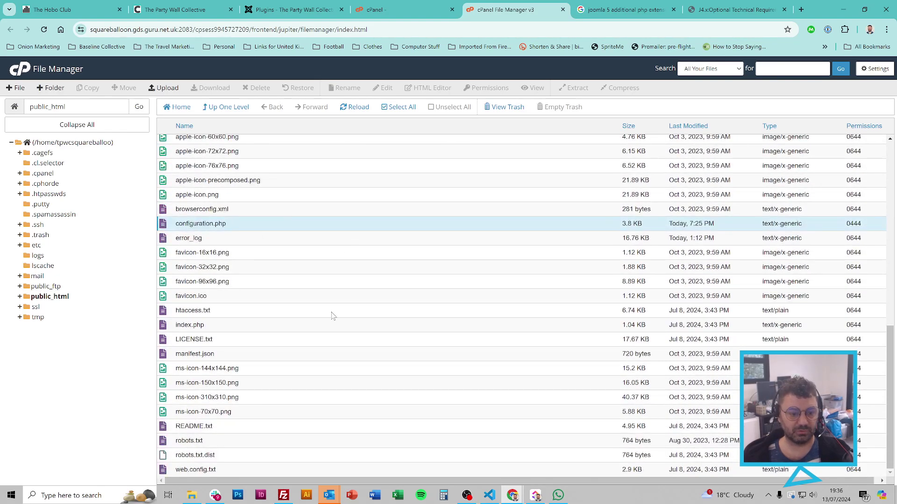
{"action": "scroll", "coordinate": [310, 356], "scroll_direction": "up", "scroll_amount": 10}
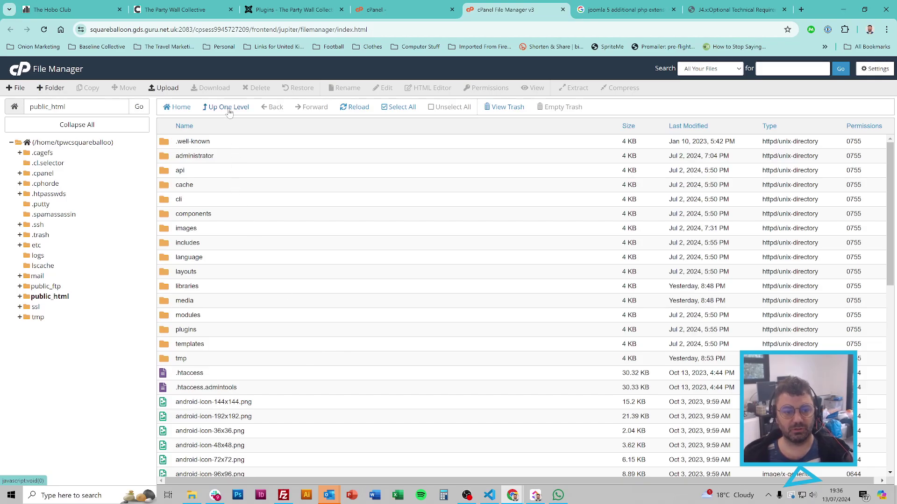
{"action": "scroll", "coordinate": [283, 261], "scroll_direction": "down", "scroll_amount": 10}
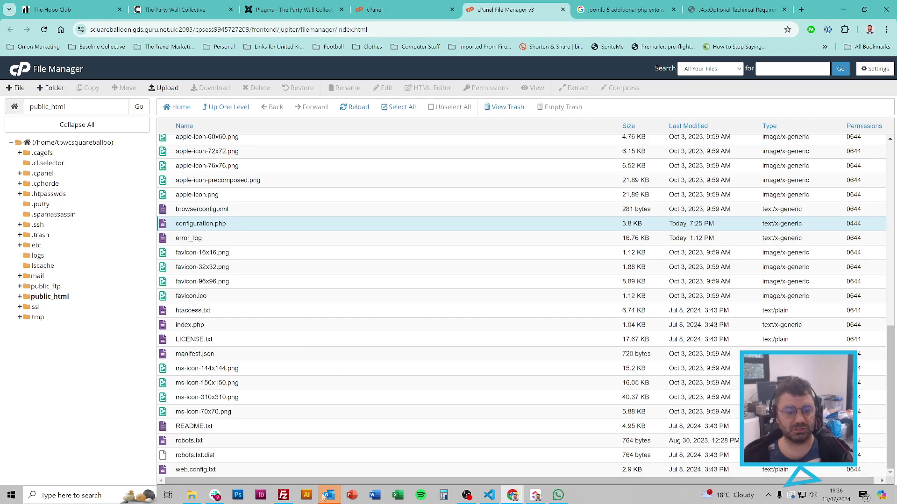
{"action": "scroll", "coordinate": [348, 310], "scroll_direction": "up", "scroll_amount": 10}
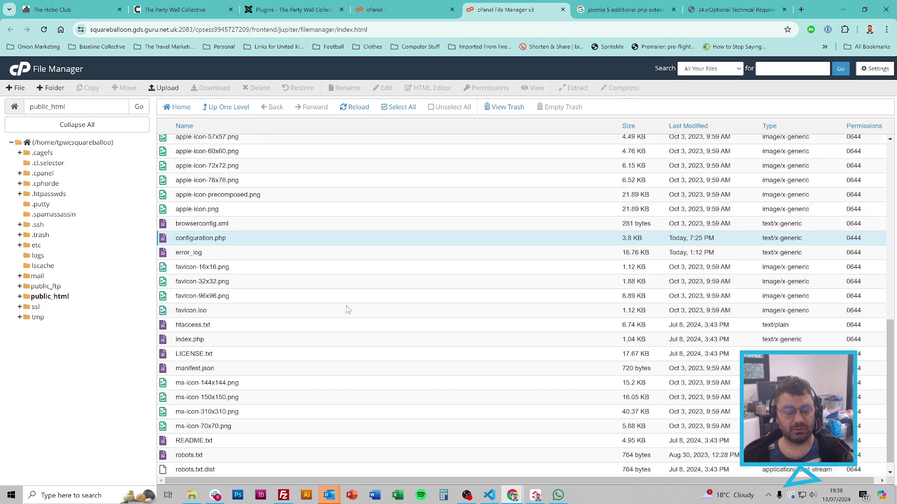
{"action": "left_click", "coordinate": [235, 111]}
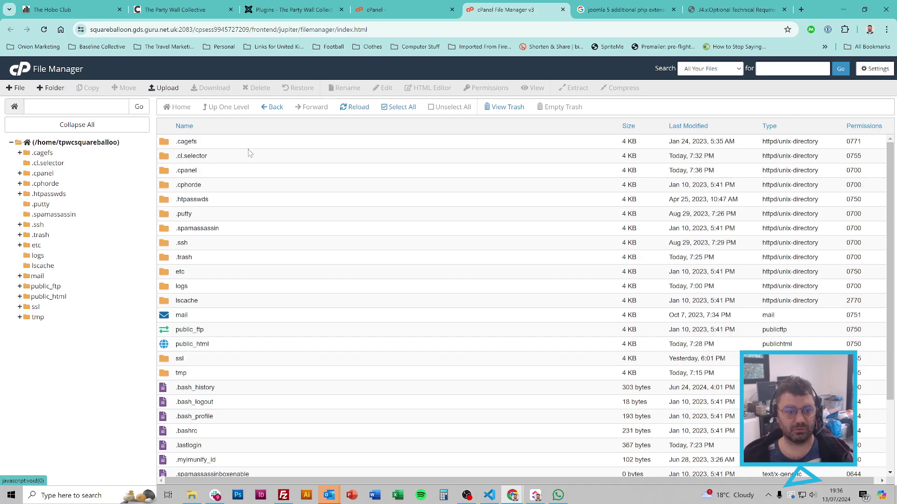
{"action": "scroll", "coordinate": [331, 254], "scroll_direction": "down", "scroll_amount": 3}
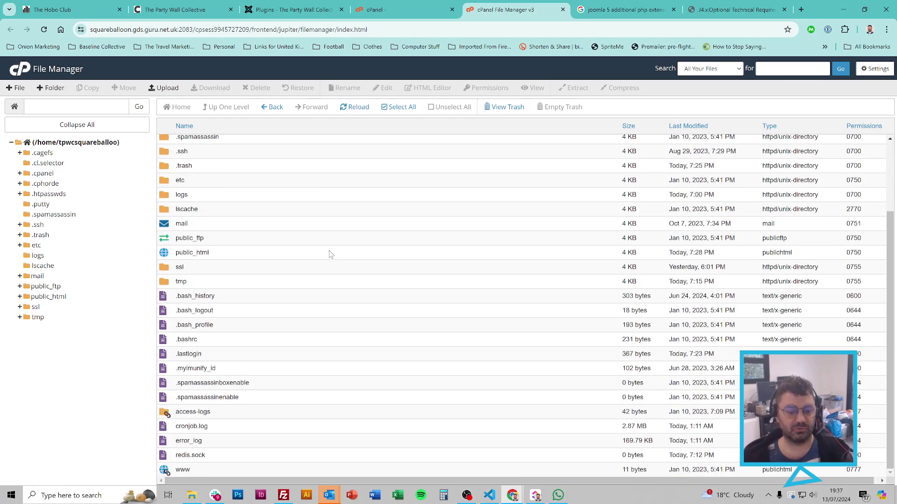
{"action": "scroll", "coordinate": [330, 254], "scroll_direction": "up", "scroll_amount": 2}
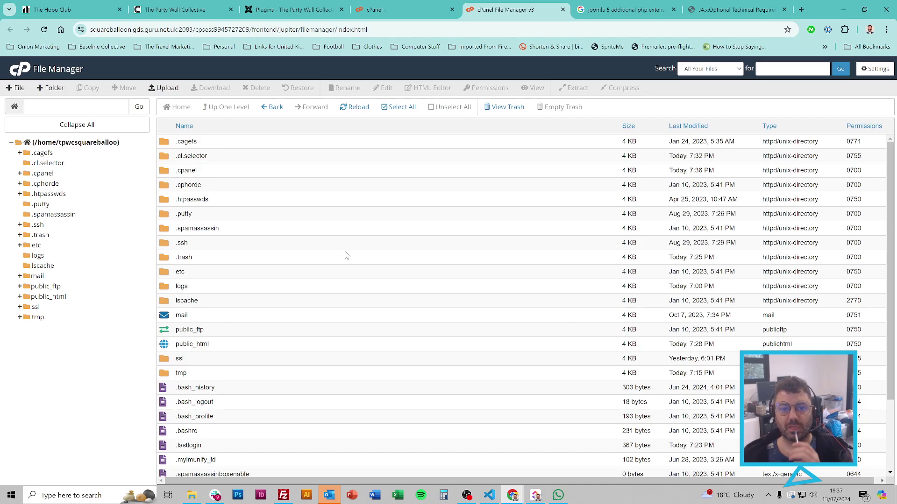
{"action": "left_click", "coordinate": [192, 495]}
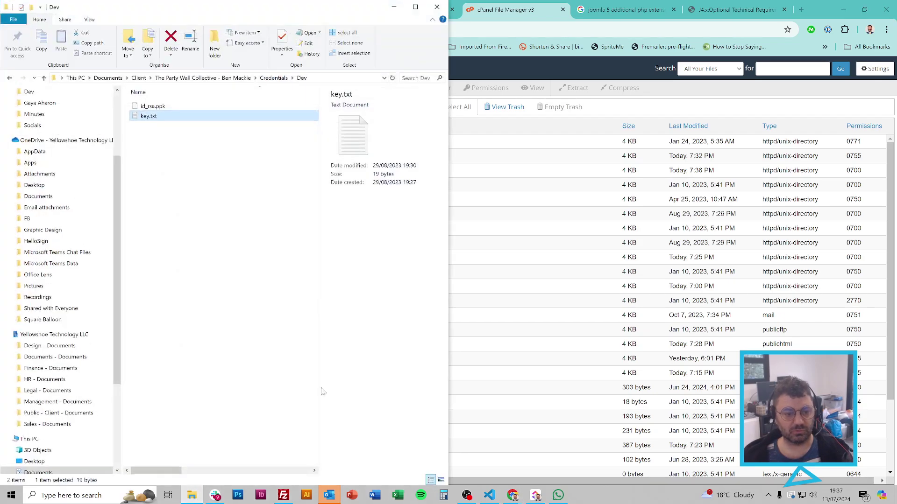
Step: Look for phpunit in the local xampp htdocs folder, then go back to the Credentials folder
{"action": "scroll", "coordinate": [52, 181], "scroll_direction": "up", "scroll_amount": 3}
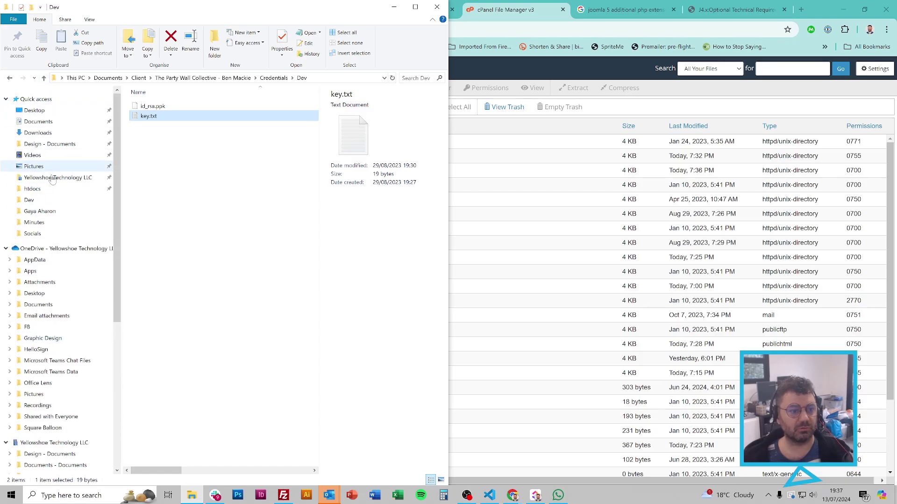
{"action": "left_click", "coordinate": [32, 189]}
{"action": "left_click", "coordinate": [172, 168]}
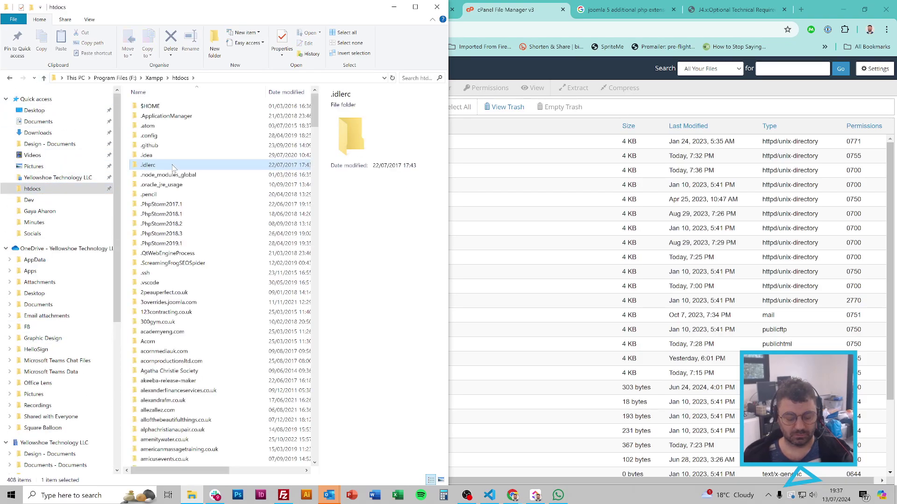
{"action": "type", "text": "phpunit"}
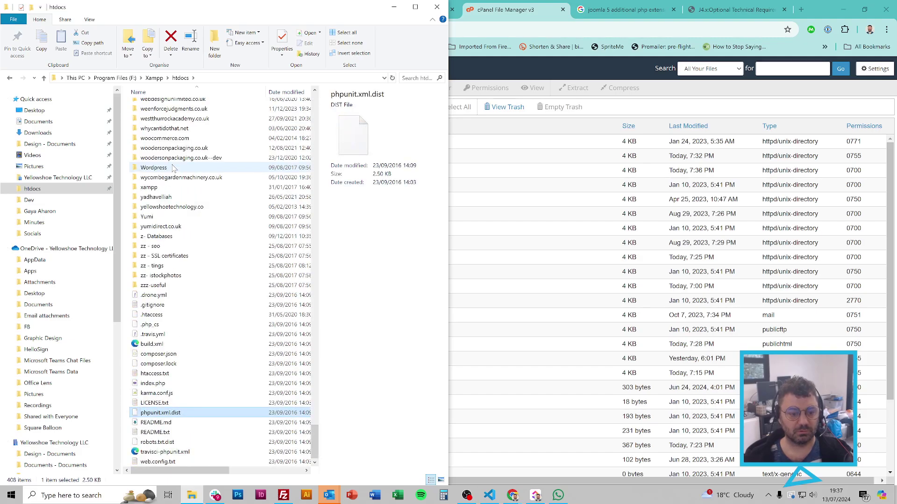
{"action": "key", "text": "alt+Left"}
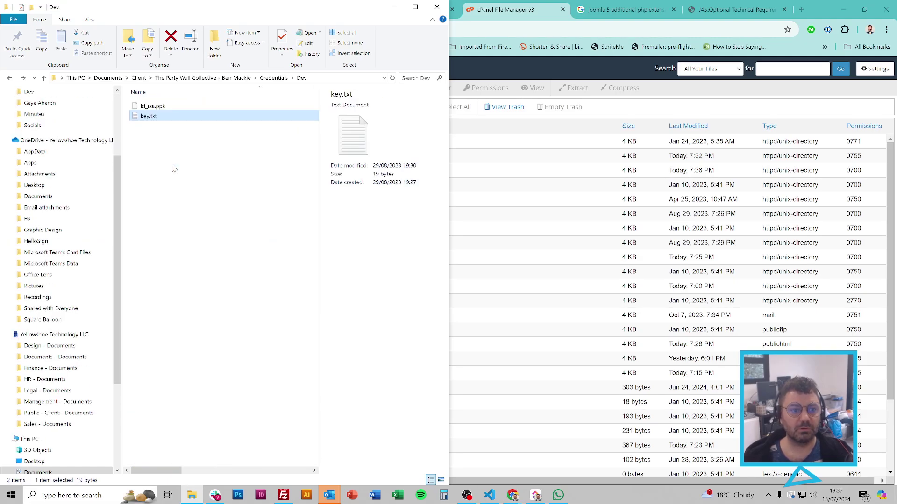
{"action": "key", "text": "alt+Left"}
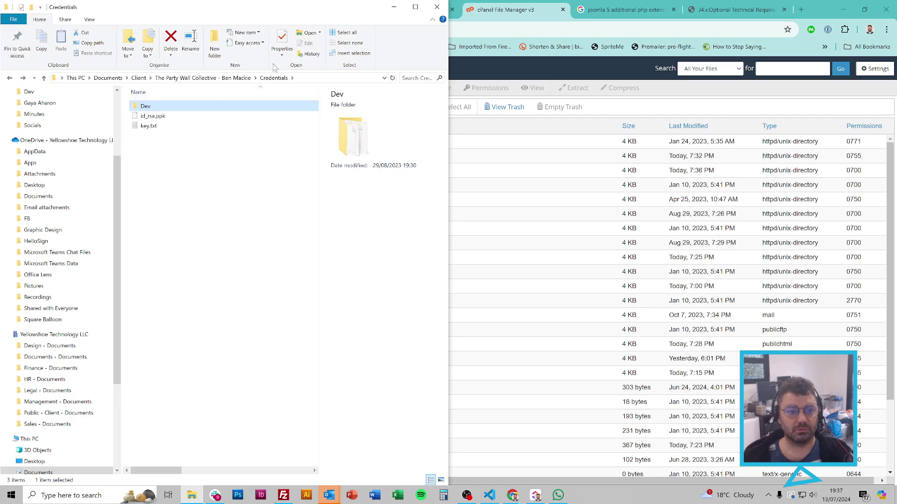
{"action": "scroll", "coordinate": [52, 175], "scroll_direction": "up", "scroll_amount": 3}
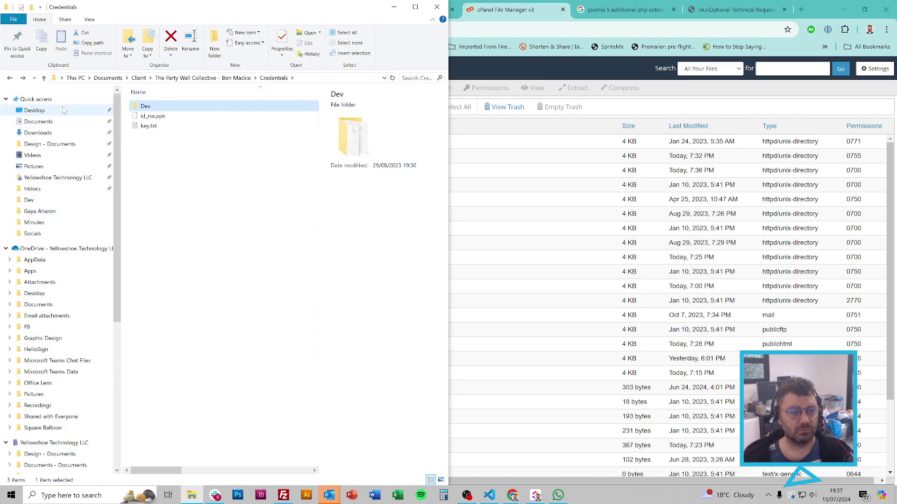
{"action": "scroll", "coordinate": [42, 280], "scroll_direction": "down", "scroll_amount": 5}
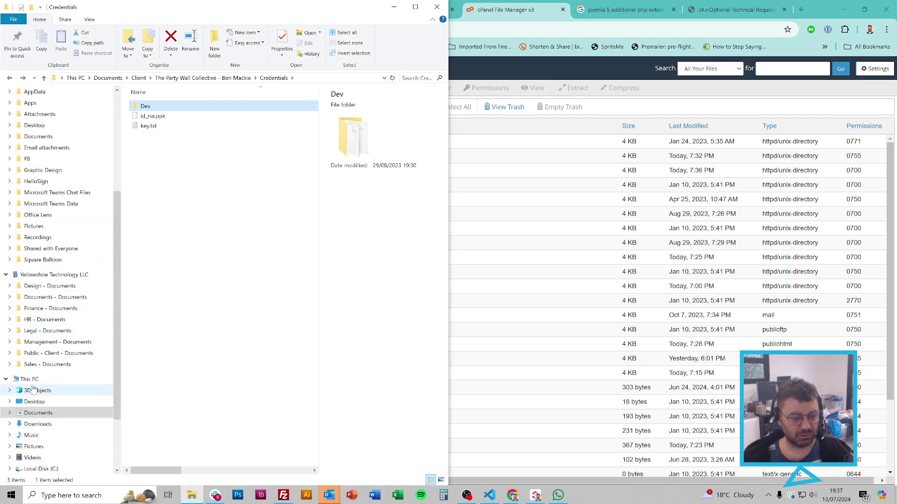
Step: Browse This PC > Local Disk (C:) > xampp > php
{"action": "left_click", "coordinate": [29, 379]}
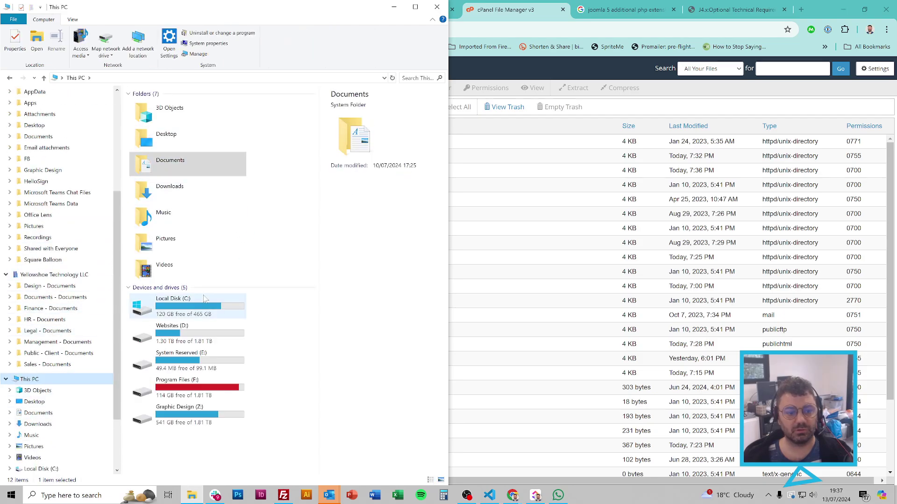
{"action": "double_click", "coordinate": [205, 299]}
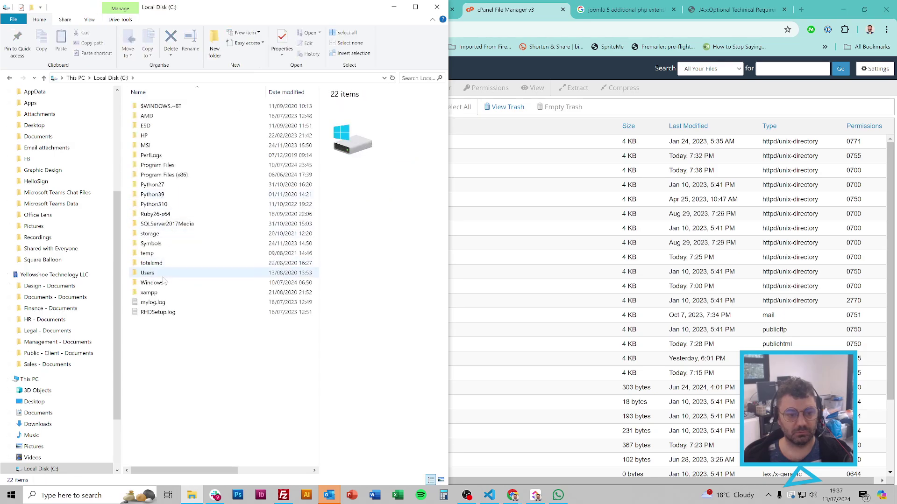
{"action": "double_click", "coordinate": [149, 292]}
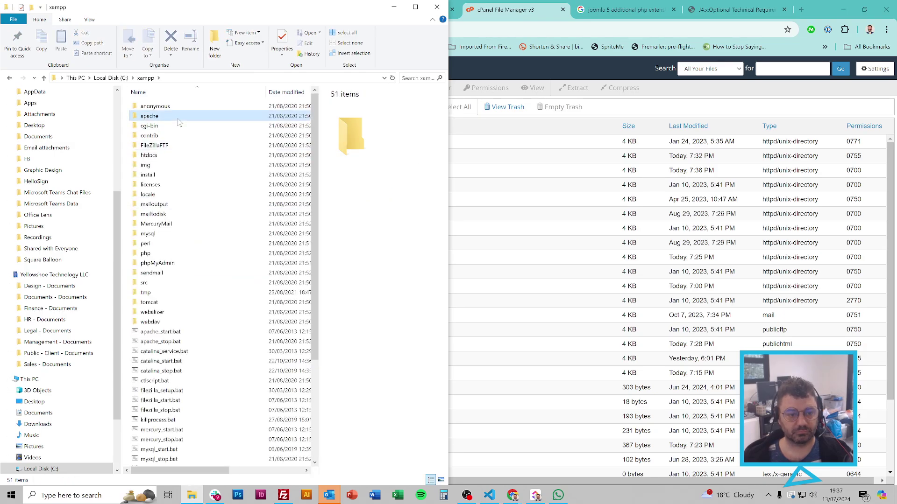
{"action": "left_click", "coordinate": [178, 119]}
{"action": "type", "text": "php"}
{"action": "key", "text": "Return"}
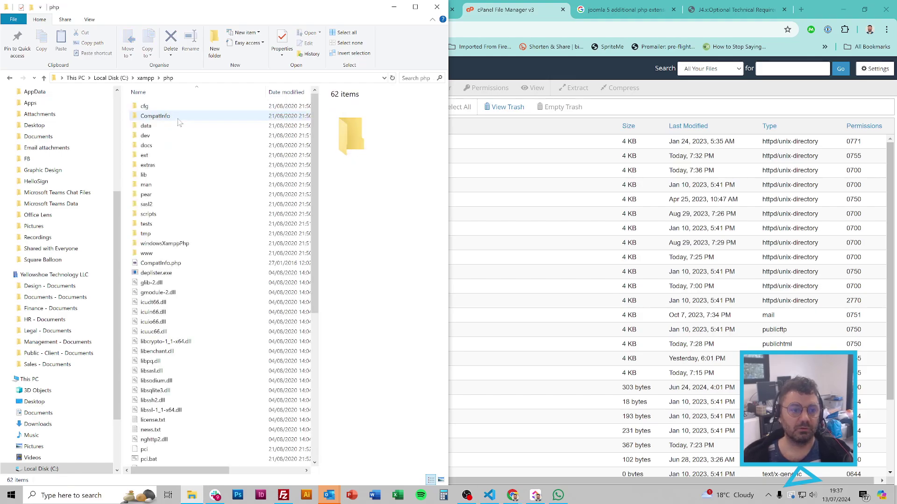
{"action": "scroll", "coordinate": [194, 251], "scroll_direction": "down", "scroll_amount": 3}
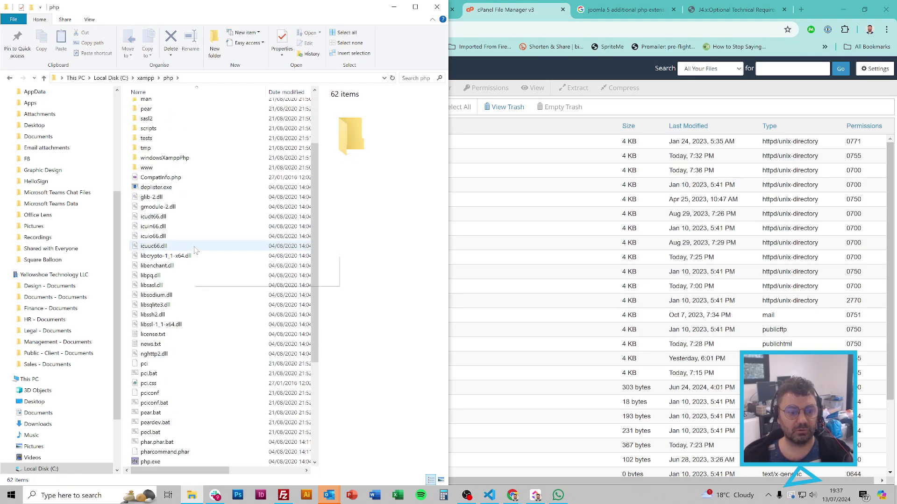
{"action": "left_click", "coordinate": [195, 251]}
{"action": "type", "text": "php"}
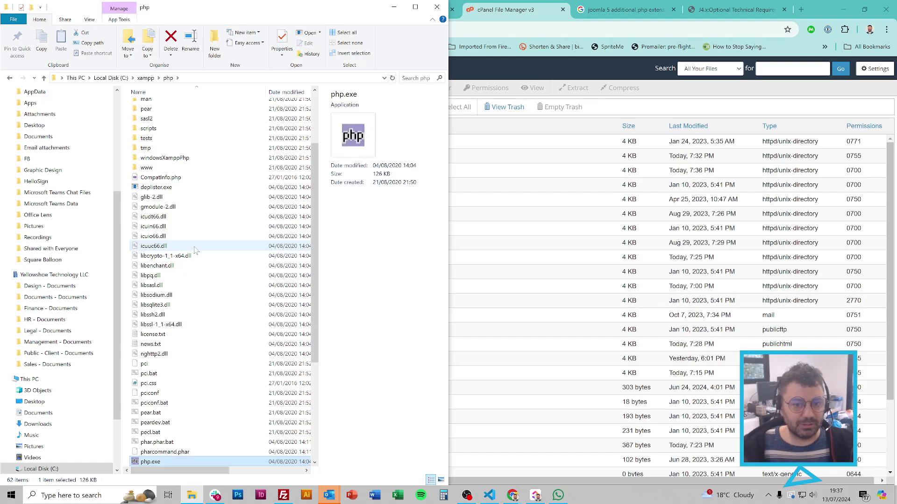
{"action": "scroll", "coordinate": [195, 251], "scroll_direction": "down", "scroll_amount": 5}
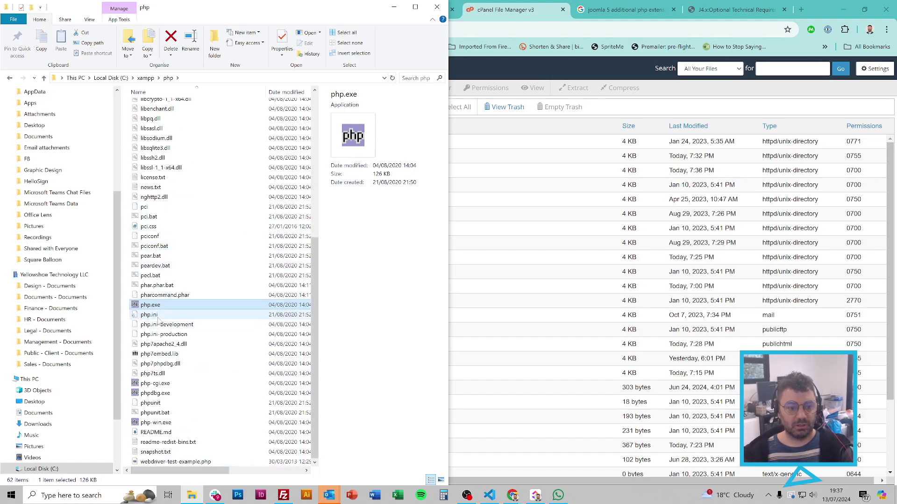
Step: Open C:\xampp\php\php.ini with Code from the maximised Explorer window
{"action": "left_click", "coordinate": [160, 316]}
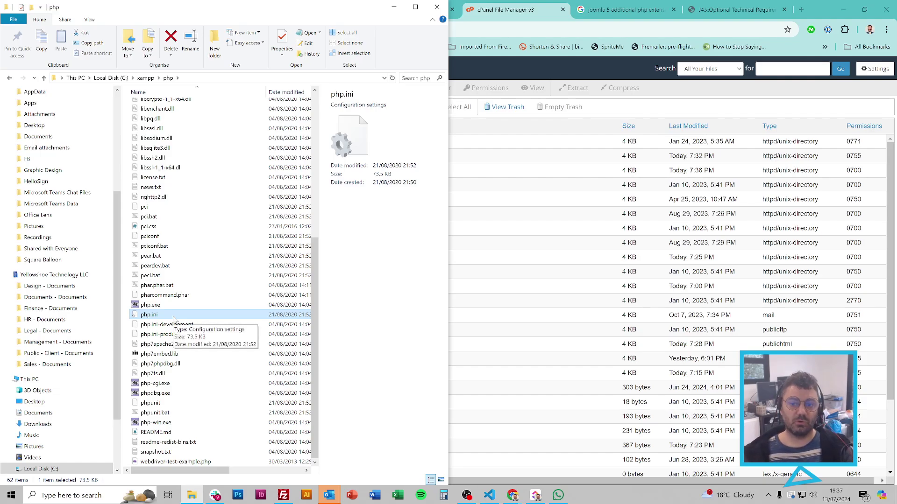
{"action": "left_click", "coordinate": [415, 7]}
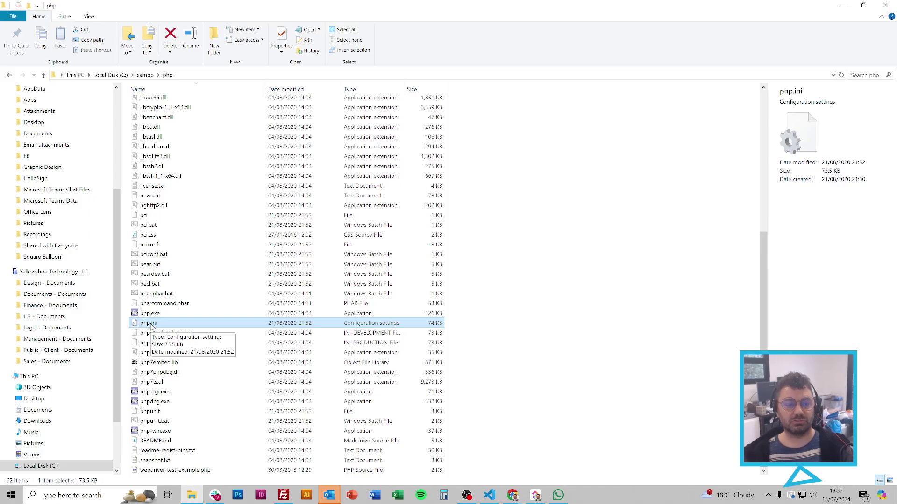
{"action": "right_click", "coordinate": [152, 326]}
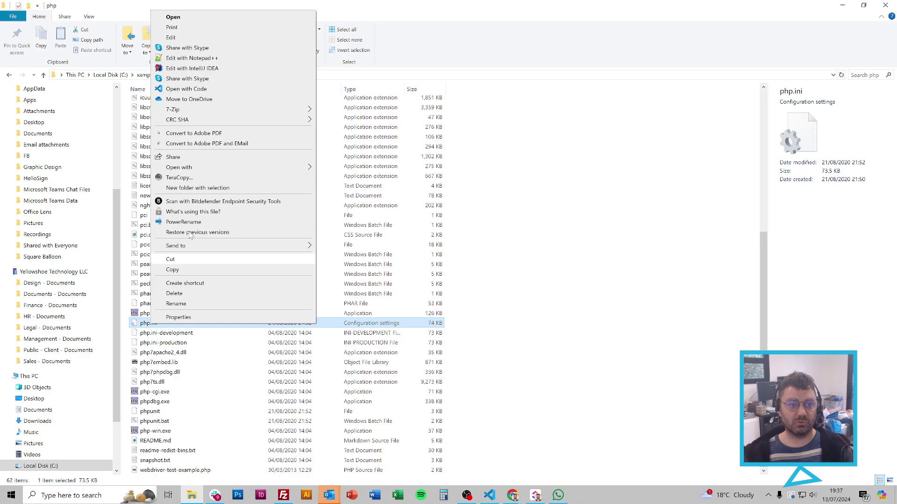
{"action": "left_click", "coordinate": [182, 93]}
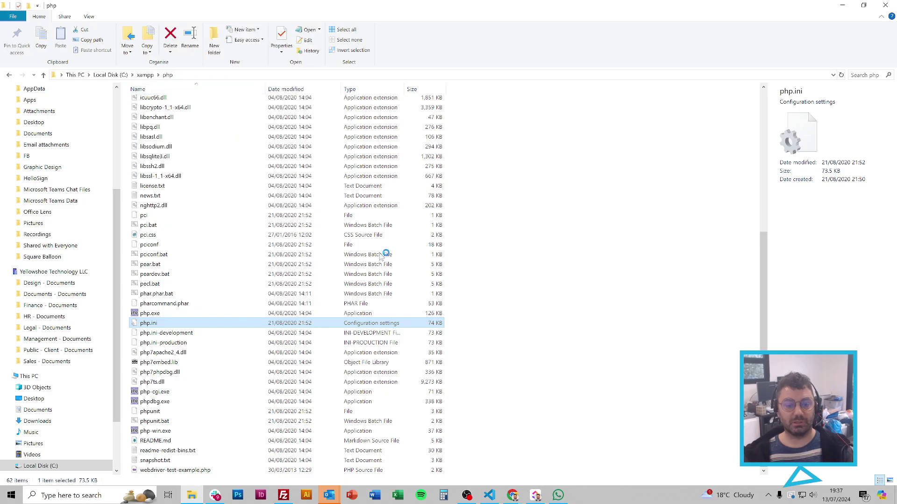
{"action": "scroll", "coordinate": [420, 257], "scroll_direction": "down", "scroll_amount": 20}
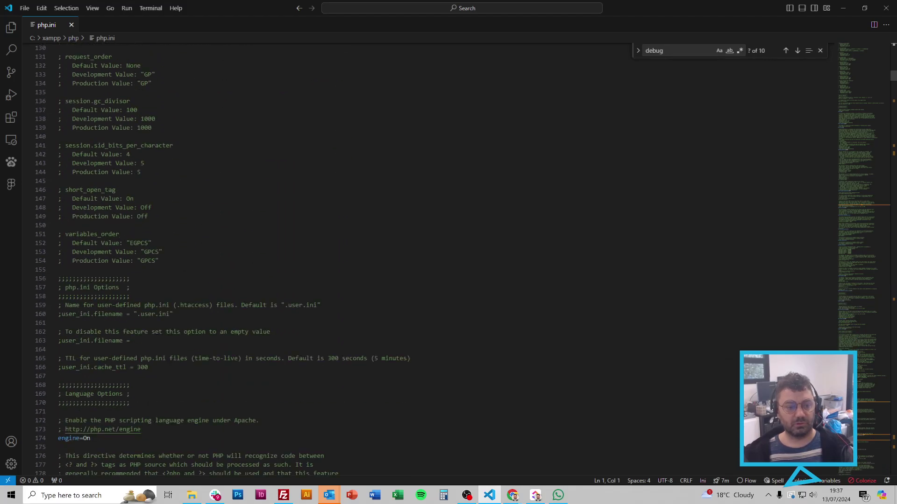
Step: Uncomment the log_errors Default, Development and Production Value lines (112–114)
{"action": "scroll", "coordinate": [420, 257], "scroll_direction": "up", "scroll_amount": 10}
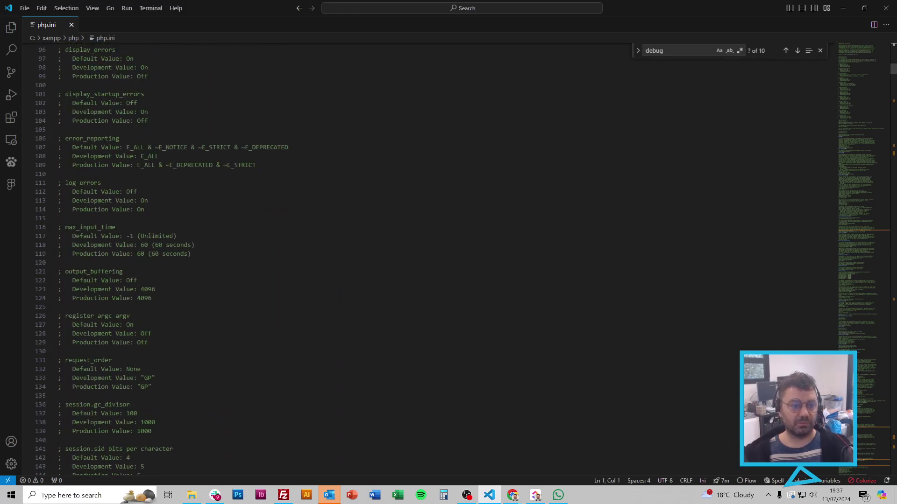
{"action": "left_click_drag", "start_coordinate": [145, 209], "coordinate": [58, 183]}
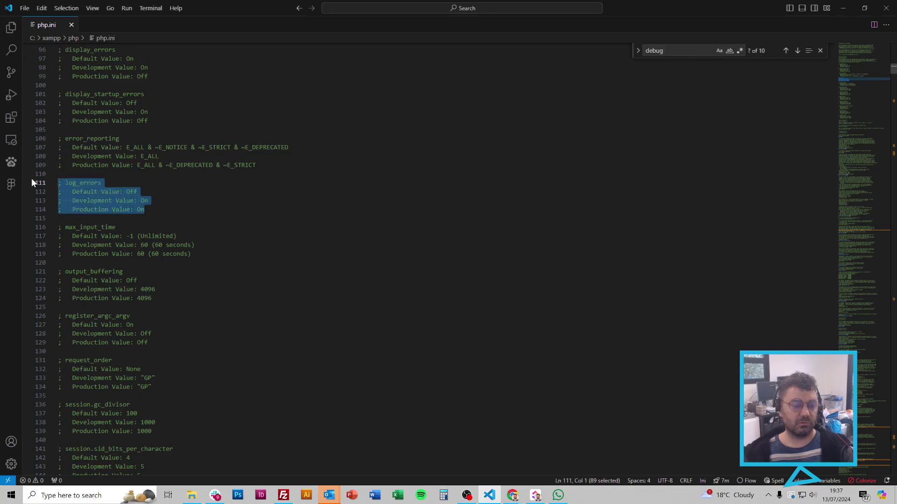
{"action": "left_click", "coordinate": [58, 191]}
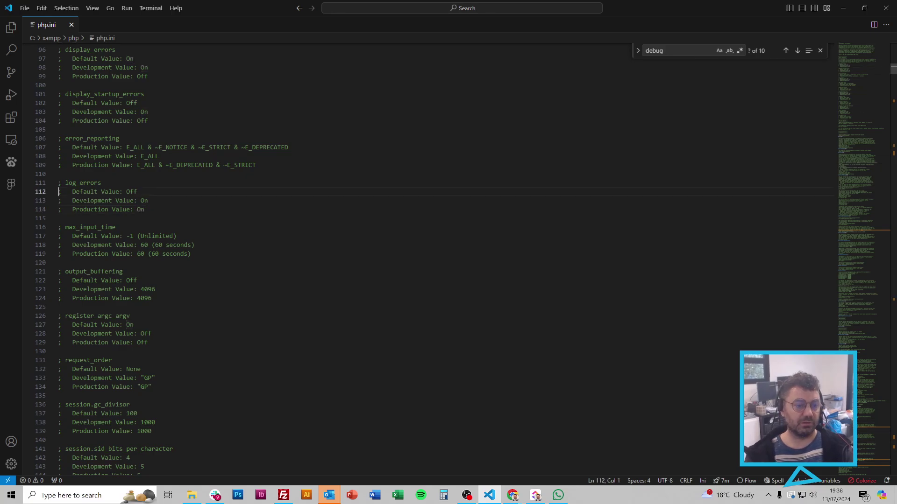
{"action": "key", "text": "Delete"}
{"action": "key", "text": "Down"}
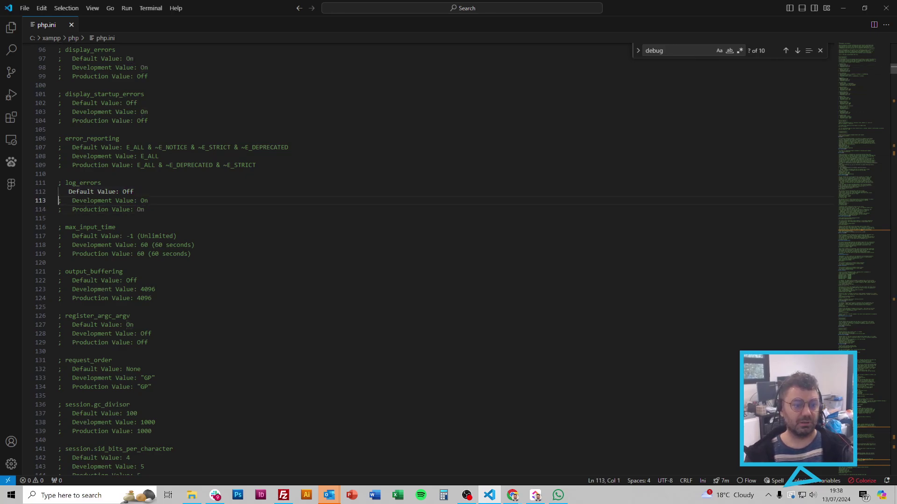
{"action": "key", "text": "Delete"}
{"action": "key", "text": "Down"}
{"action": "key", "text": "Delete"}
Step: Change the log_errors Default Value from Off to On
{"action": "key", "text": "Up"}
{"action": "key", "text": "Up"}
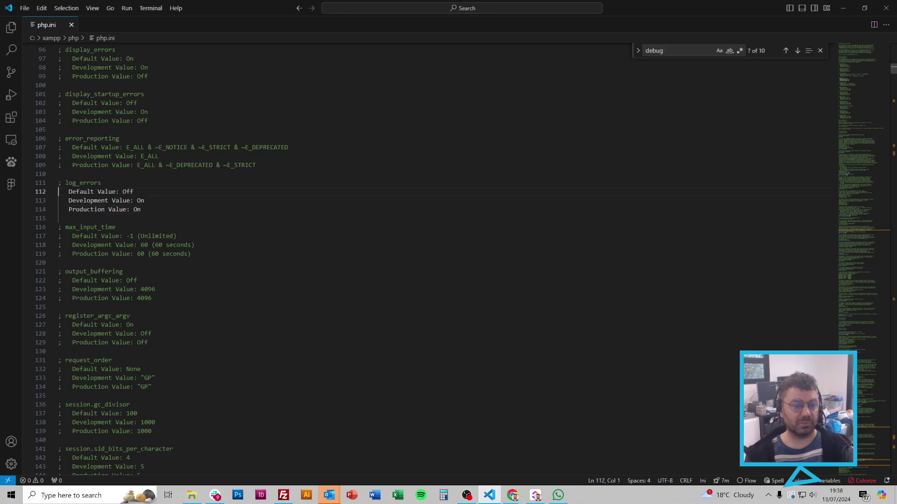
{"action": "key", "text": "End"}
{"action": "key", "text": "ctrl+shift+Left"}
{"action": "type", "text": "ON"}
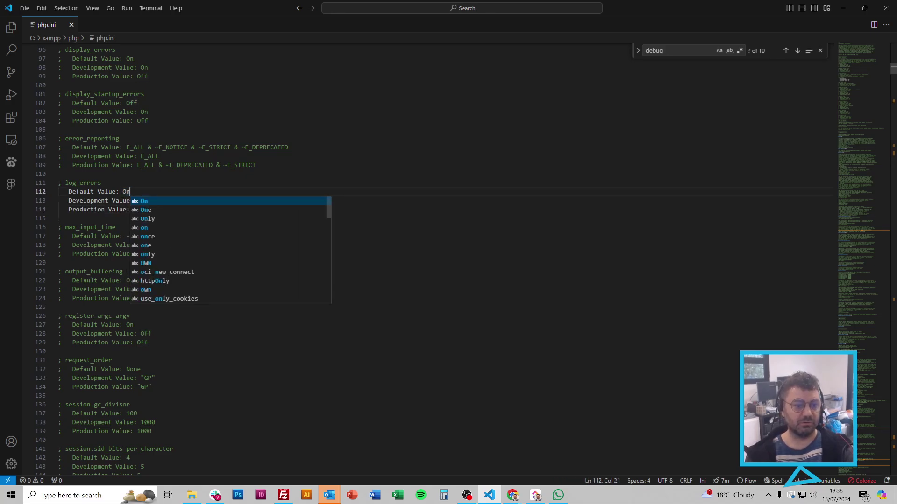
{"action": "key", "text": "BackSpace"}
{"action": "type", "text": "n"}
{"action": "left_click", "coordinate": [123, 201]}
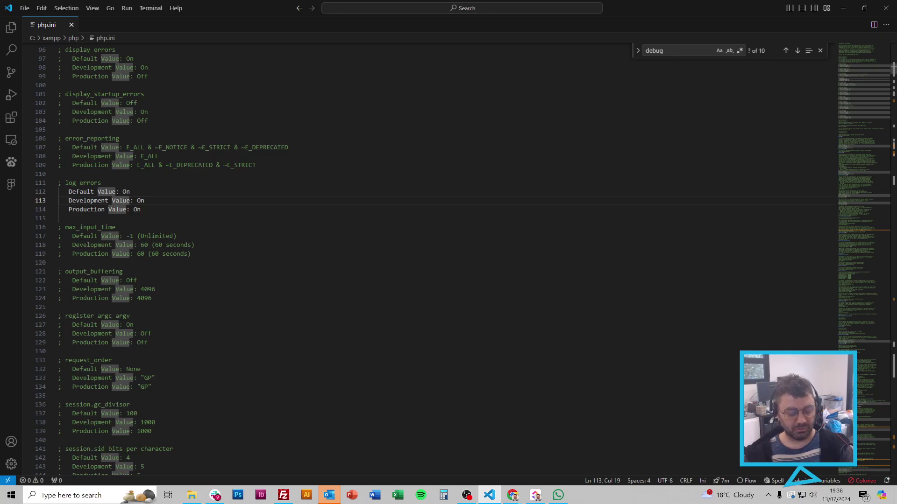
Step: Undo the log_errors edits and search php.ini for 'gzip', which finds nothing
{"action": "key", "text": "ctrl+z"}
{"action": "key", "text": "ctrl+z"}
{"action": "key", "text": "ctrl+z"}
{"action": "key", "text": "ctrl+z"}
{"action": "key", "text": "ctrl+z"}
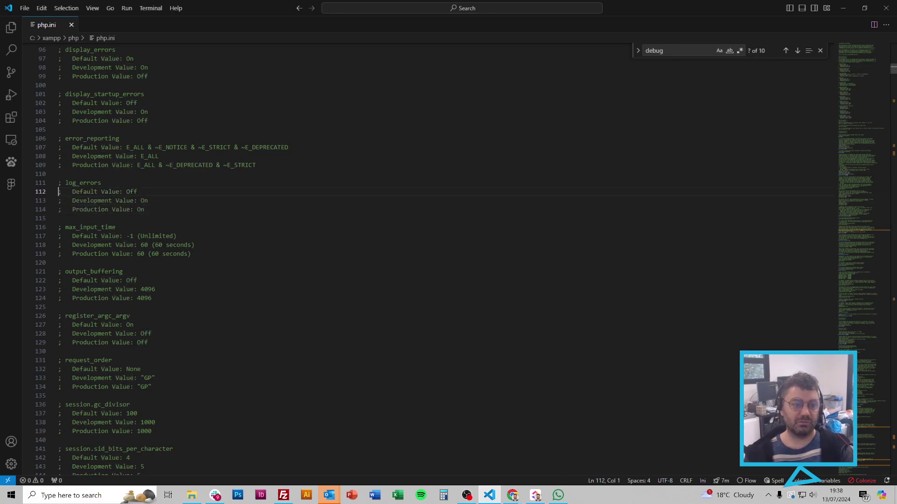
{"action": "key", "text": "ctrl+f"}
{"action": "type", "text": "gzip"}
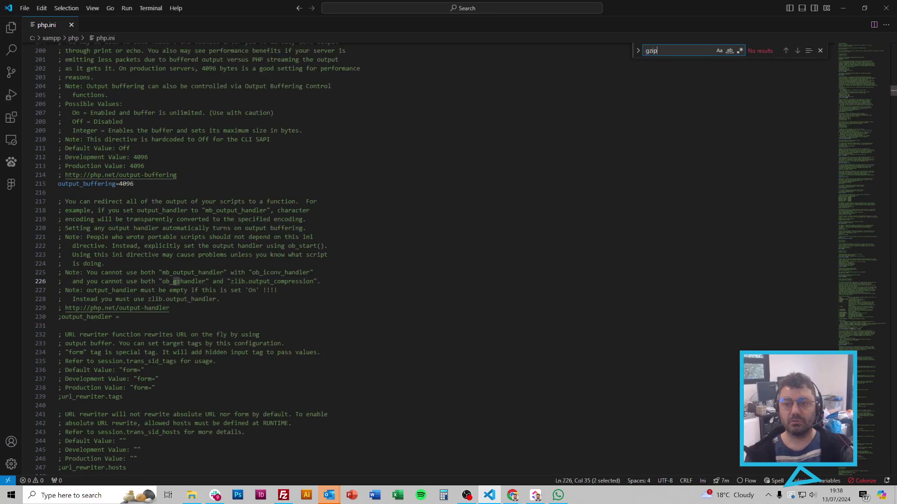
Step: Search php.ini for 'output' and select output_buffering's Off value
{"action": "key", "text": "BackSpace"}
{"action": "key", "text": "BackSpace"}
{"action": "key", "text": "BackSpace"}
{"action": "key", "text": "BackSpace"}
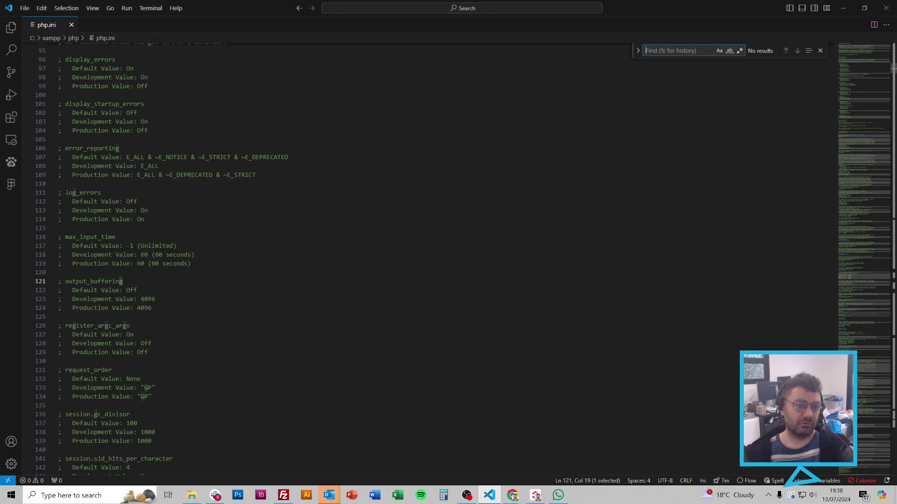
{"action": "left_click", "coordinate": [101, 192]}
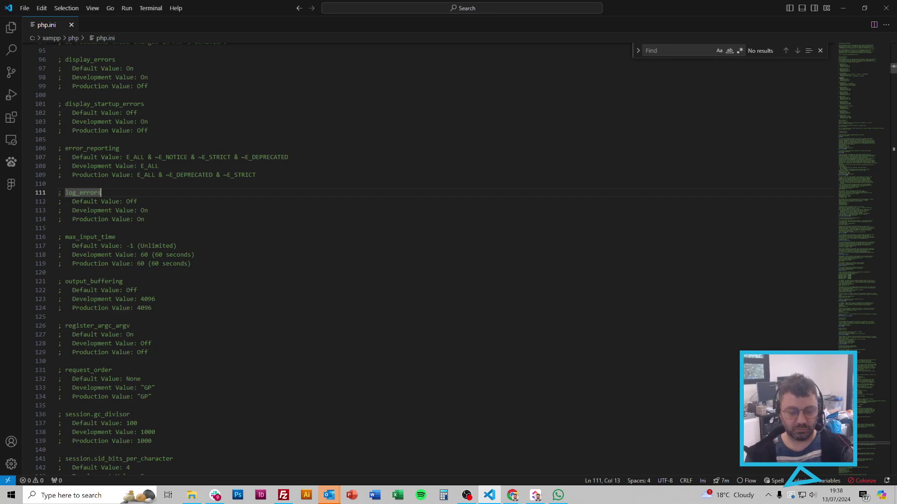
{"action": "key", "text": "ctrl+f"}
{"action": "type", "text": "output"}
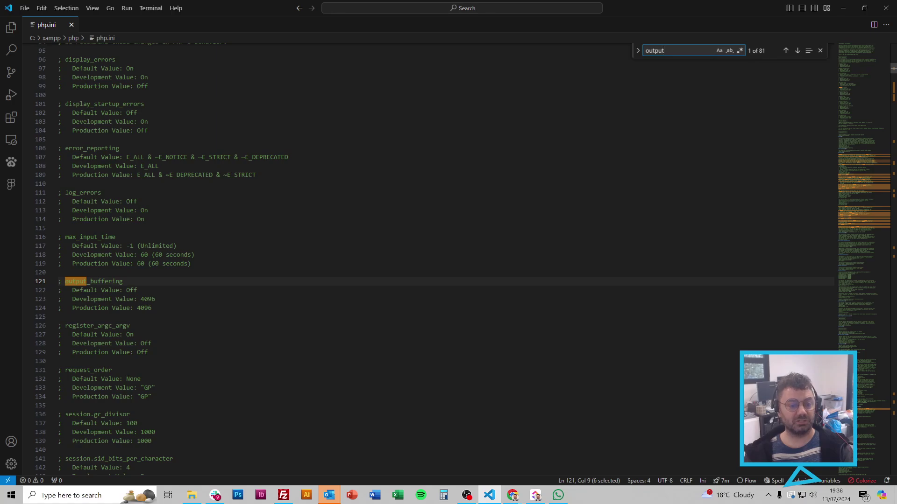
{"action": "double_click", "coordinate": [132, 290]}
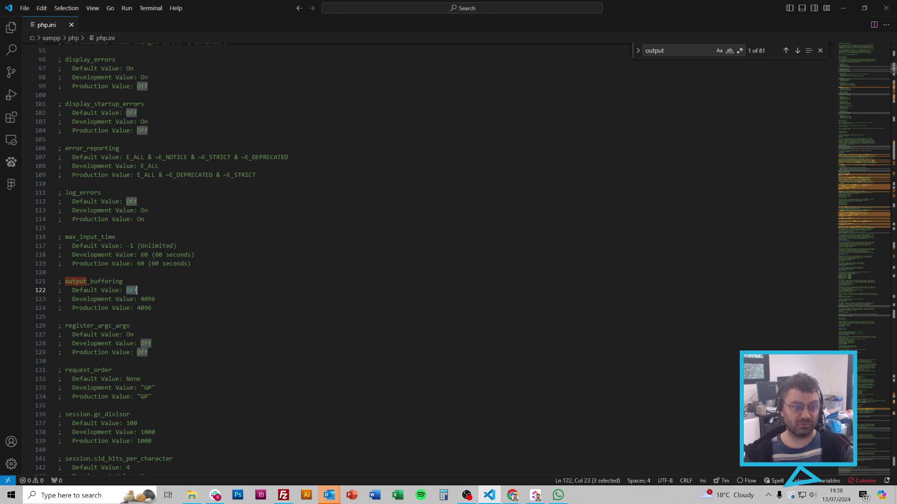
Step: Search php.ini for max_execution_time and select its value of 120
{"action": "key", "text": "ctrl+f"}
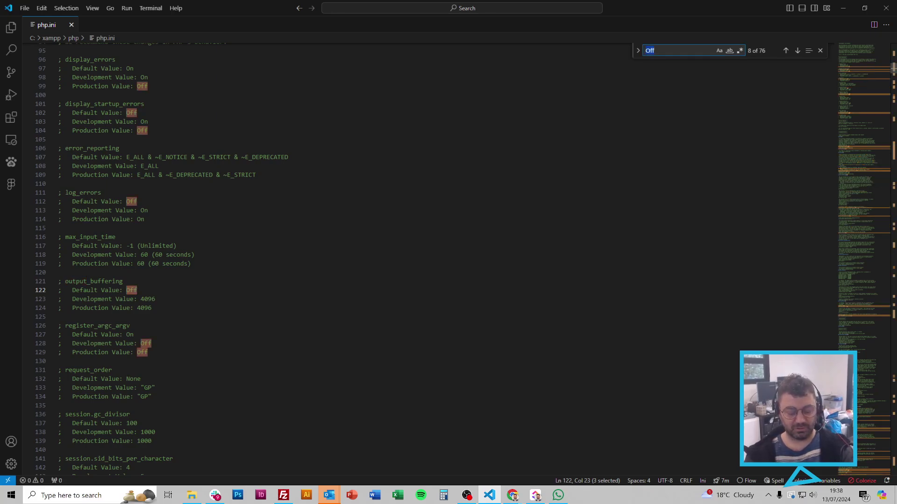
{"action": "type", "text": "max"}
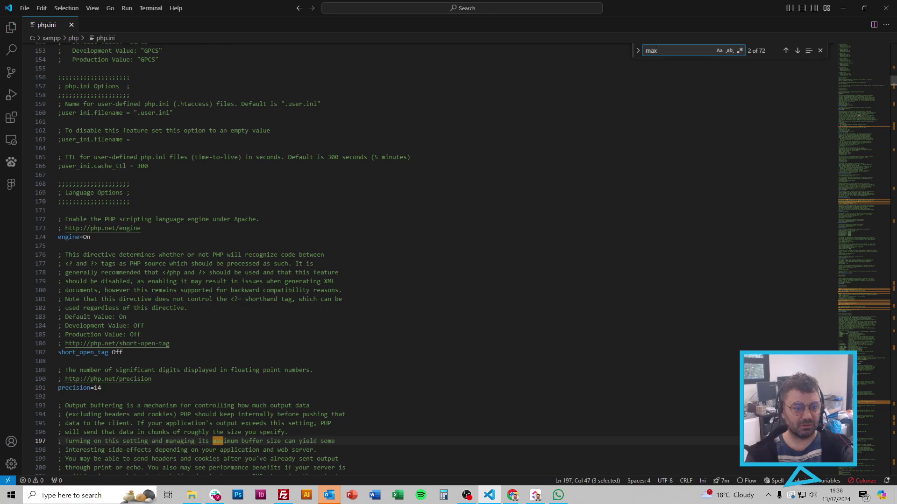
{"action": "type", "text": "_"}
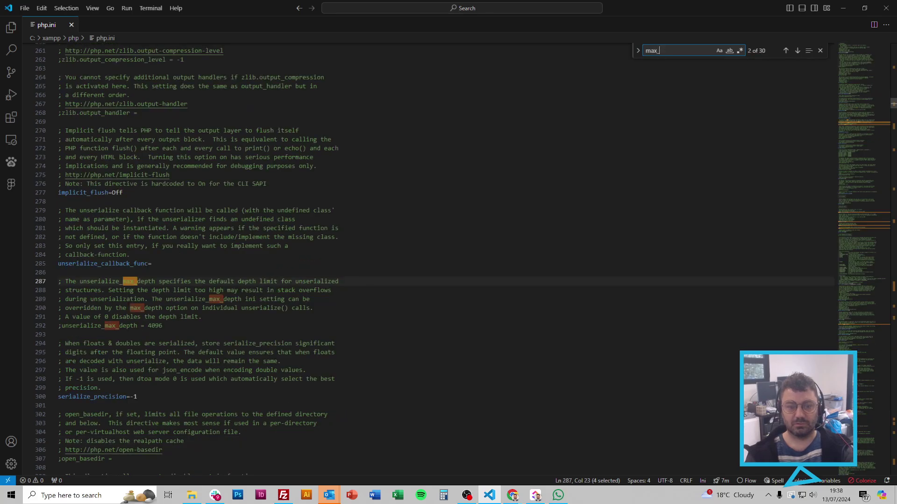
{"action": "type", "text": "exce"}
{"action": "key", "text": "BackSpace"}
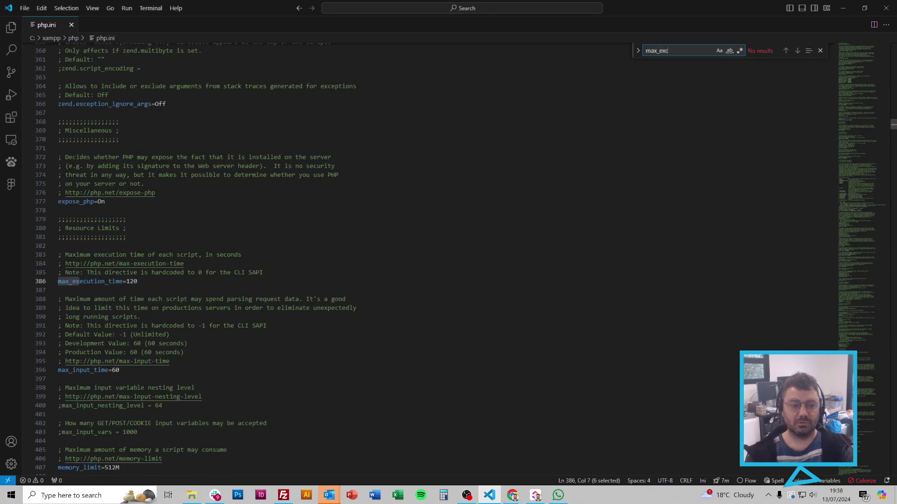
{"action": "double_click", "coordinate": [131, 281]}
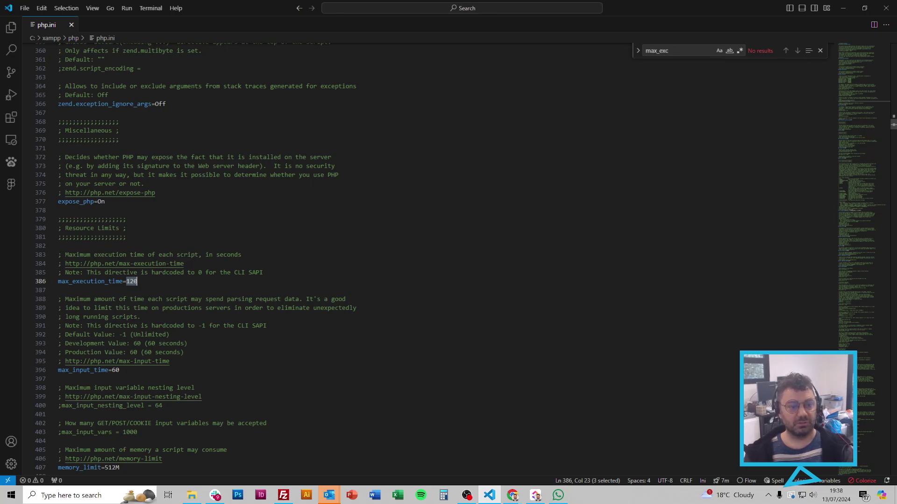
Step: Try uncommenting the script encoding lines 361–362, then undo so zend.script_encoding stays commented
{"action": "scroll", "coordinate": [421, 257], "scroll_direction": "up", "scroll_amount": 7}
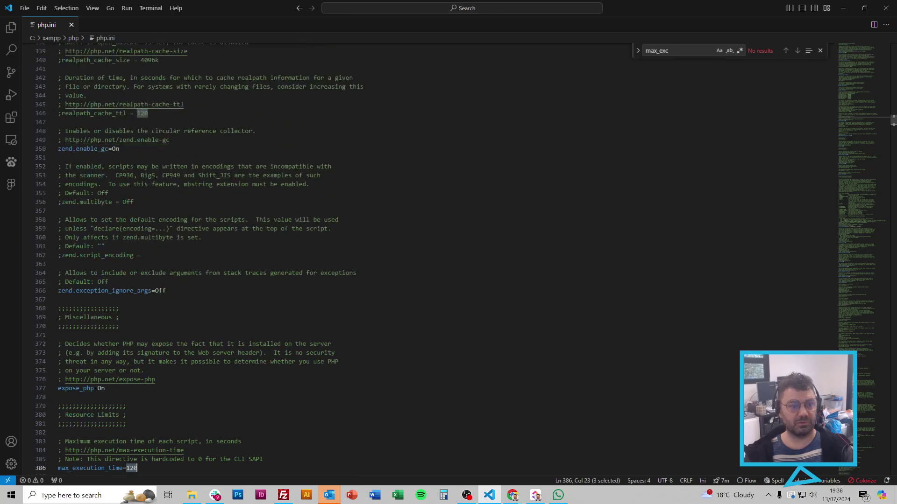
{"action": "left_click", "coordinate": [59, 246]}
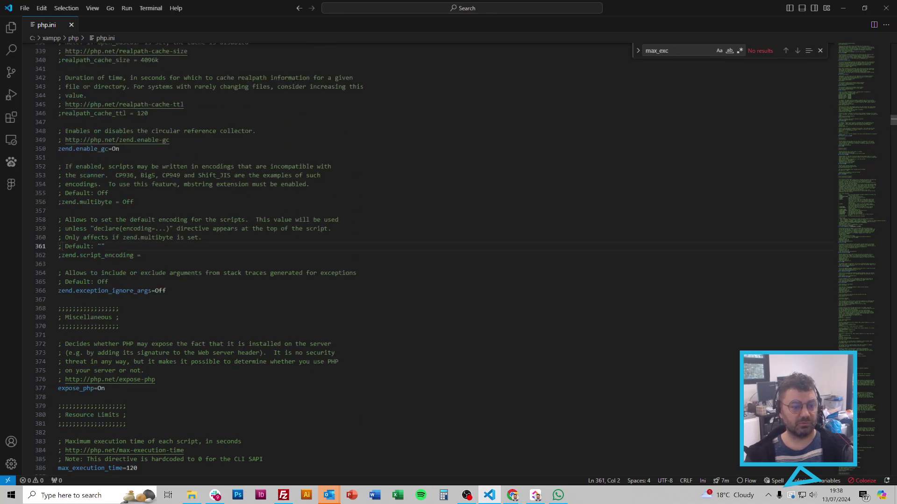
{"action": "key", "text": "Up"}
{"action": "key", "text": "Up"}
{"action": "key", "text": "Up"}
{"action": "key", "text": "shift+Down"}
{"action": "key", "text": "shift+Down"}
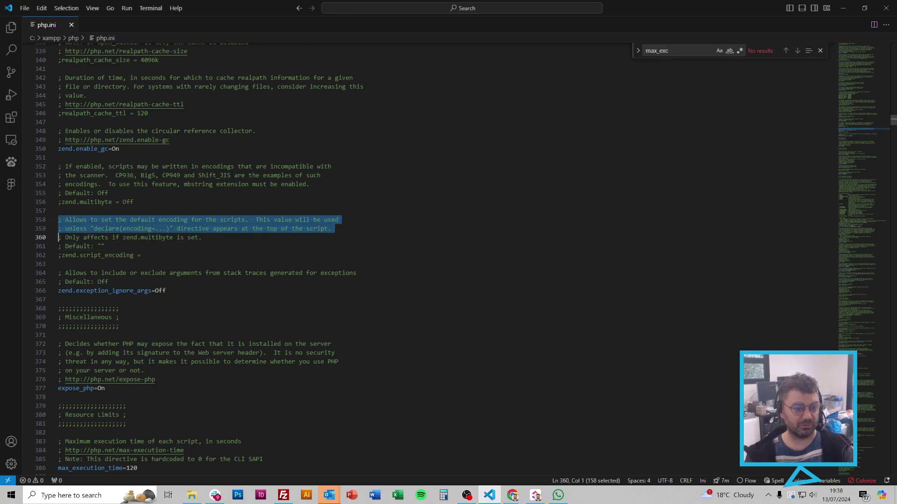
{"action": "key", "text": "shift+Down"}
{"action": "key", "text": "Right"}
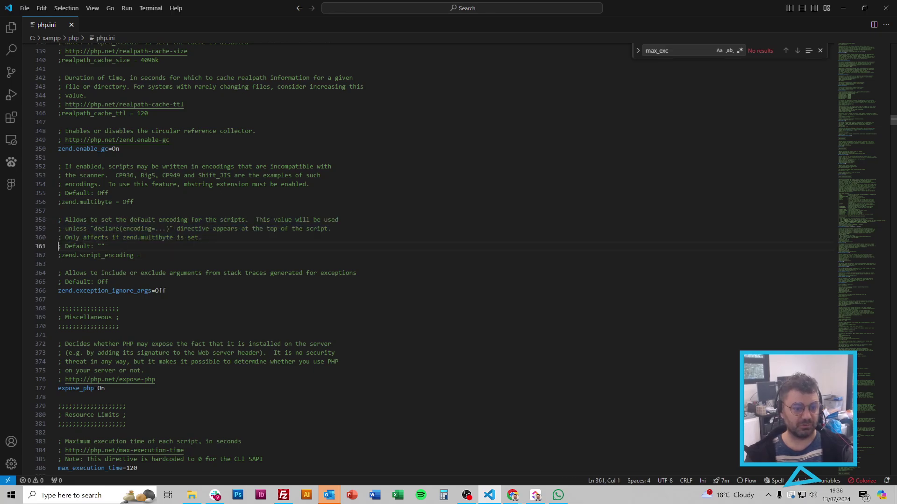
{"action": "key", "text": "Delete"}
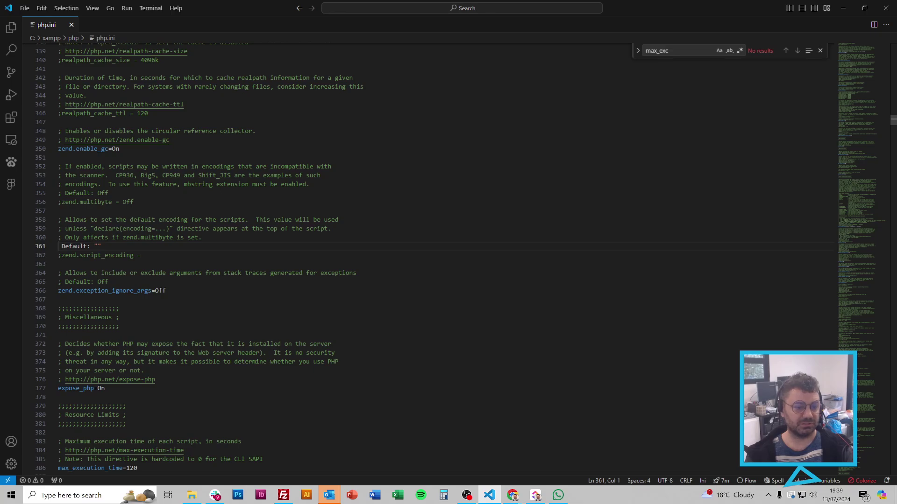
{"action": "key", "text": "ctrl+z"}
{"action": "key", "text": "Down"}
{"action": "key", "text": "Delete"}
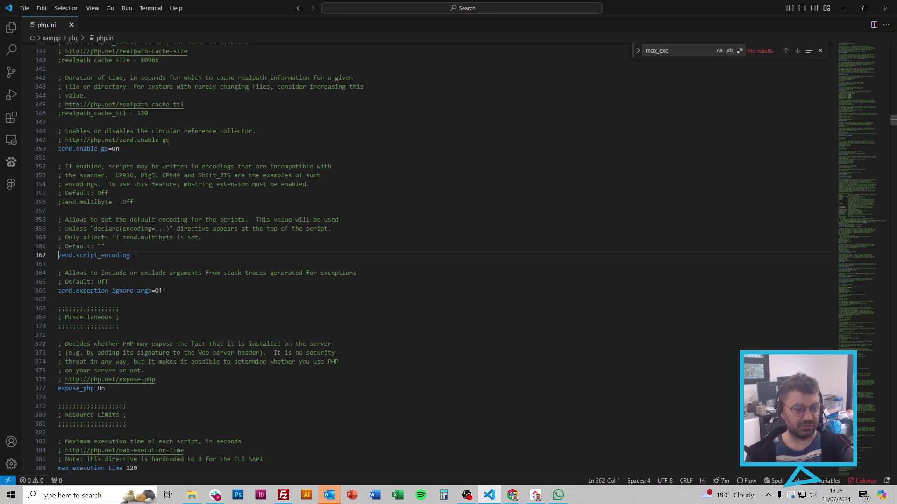
{"action": "key", "text": "ctrl+z"}
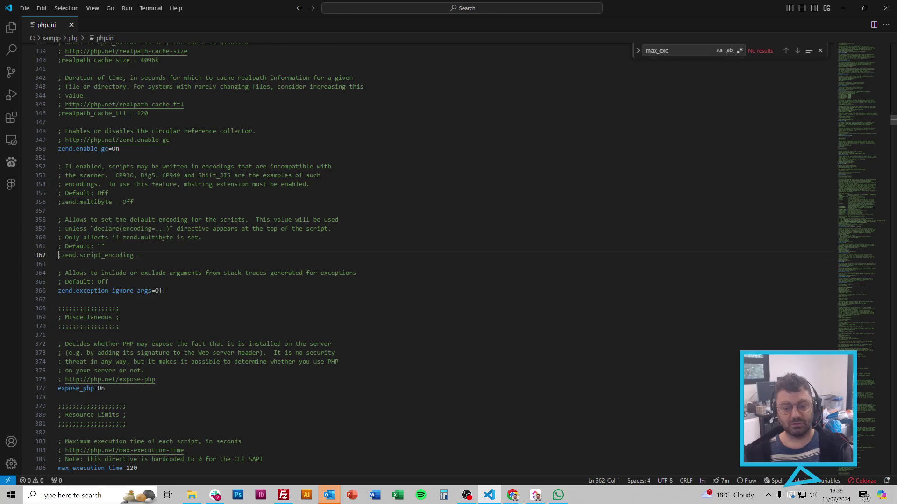
Step: Return to cPanel File Manager, open public_html and scroll down to configuration.php
{"action": "mouse_move", "coordinate": [513, 496]}
{"action": "left_click", "coordinate": [487, 426]}
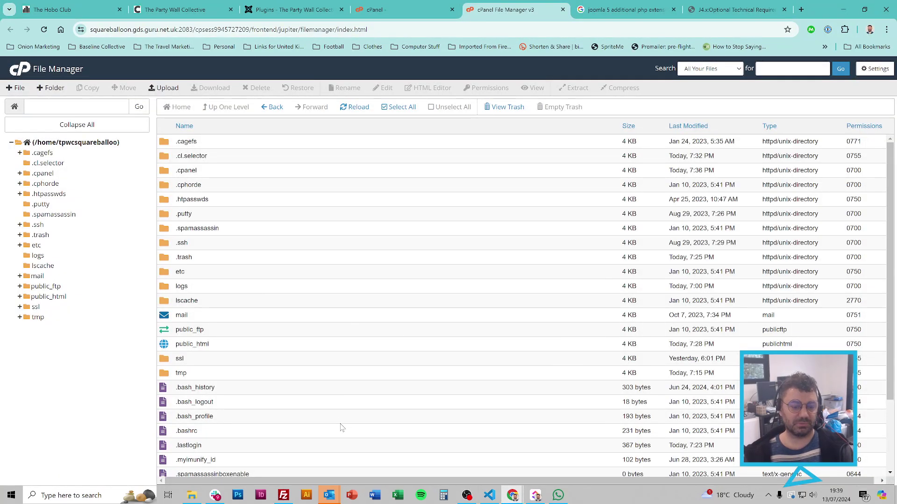
{"action": "double_click", "coordinate": [227, 348]}
{"action": "scroll", "coordinate": [332, 287], "scroll_direction": "down", "scroll_amount": 8}
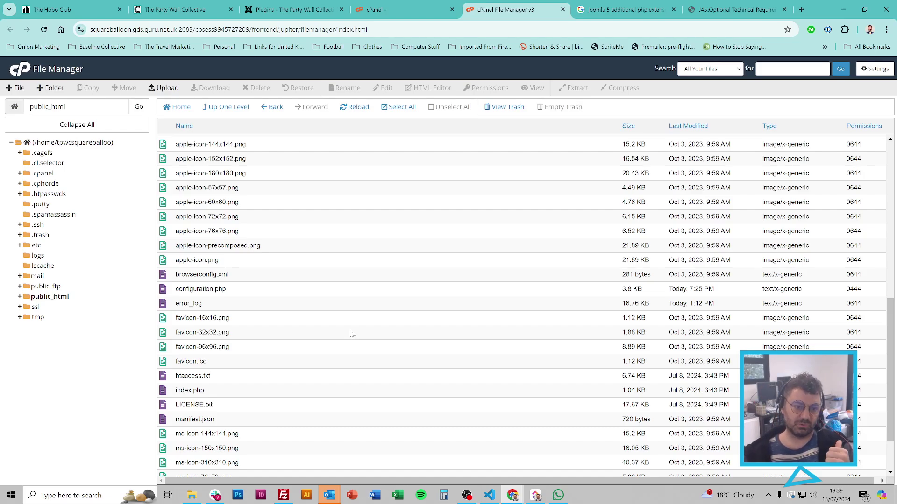
{"action": "left_click", "coordinate": [489, 496]}
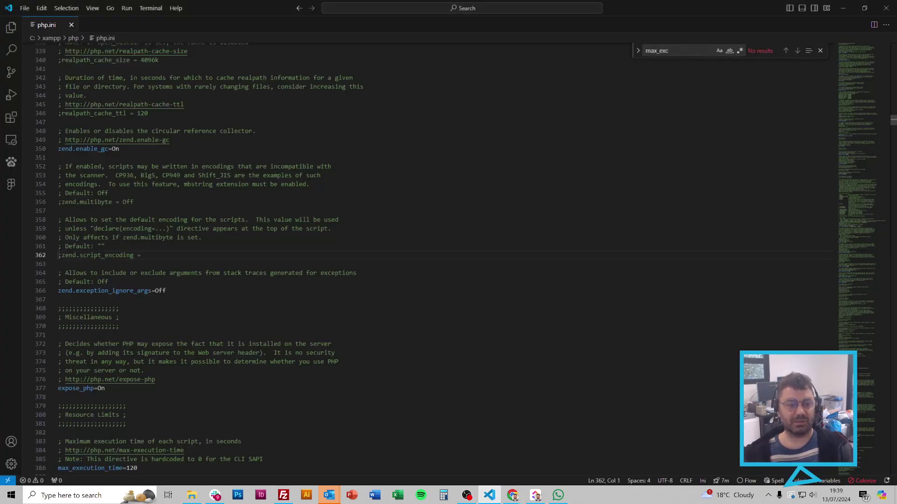
{"action": "scroll", "coordinate": [859, 124], "scroll_direction": "up", "scroll_amount": 10}
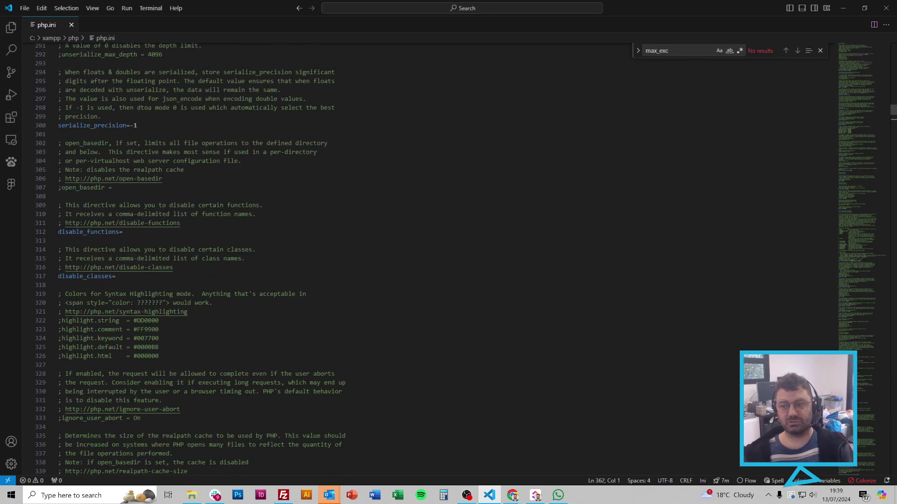
{"action": "left_click_drag", "start_coordinate": [860, 125], "coordinate": [891, 49]}
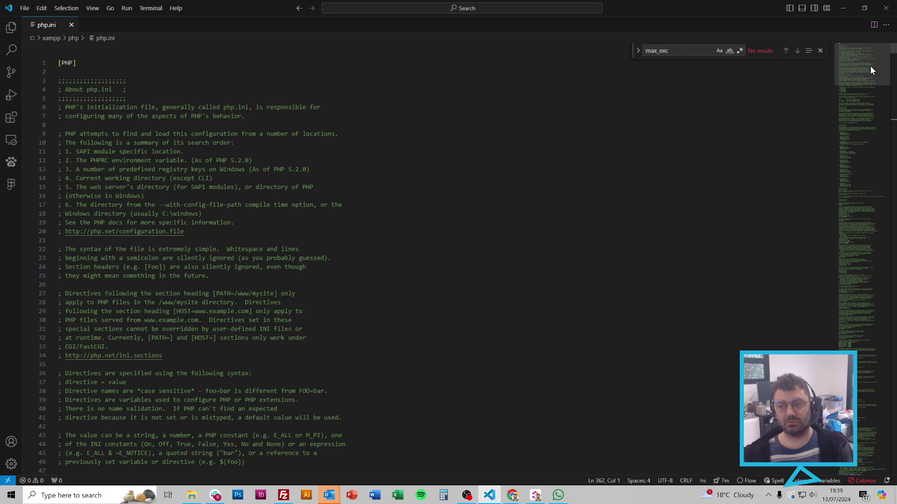
{"action": "left_click_drag", "start_coordinate": [870, 66], "coordinate": [882, 139]}
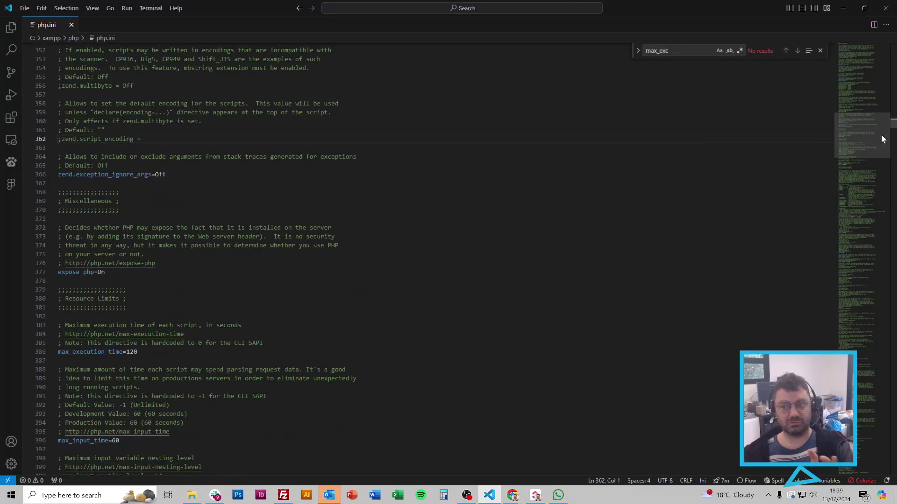
{"action": "left_click", "coordinate": [335, 236]}
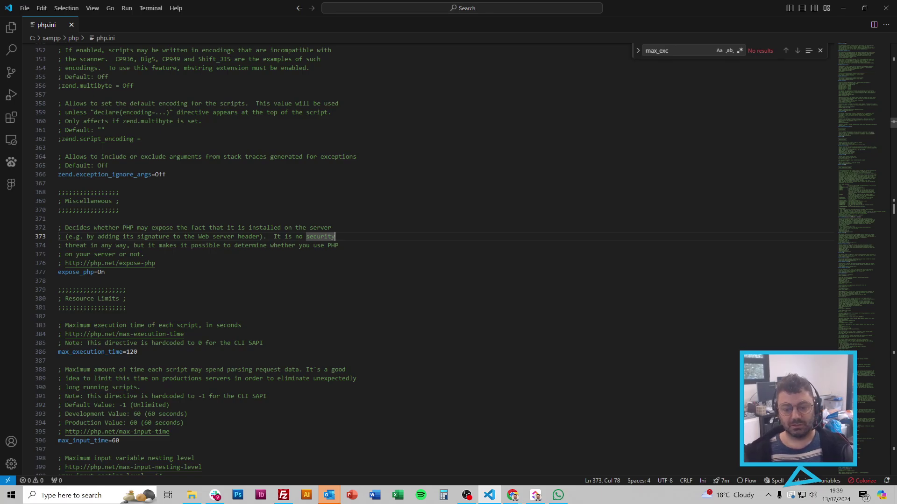
{"action": "mouse_move", "coordinate": [512, 494]}
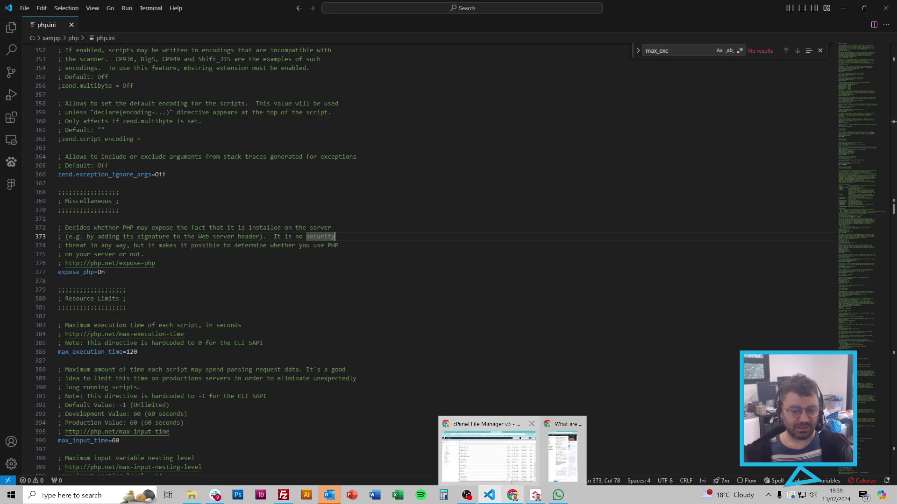
{"action": "left_click", "coordinate": [500, 454]}
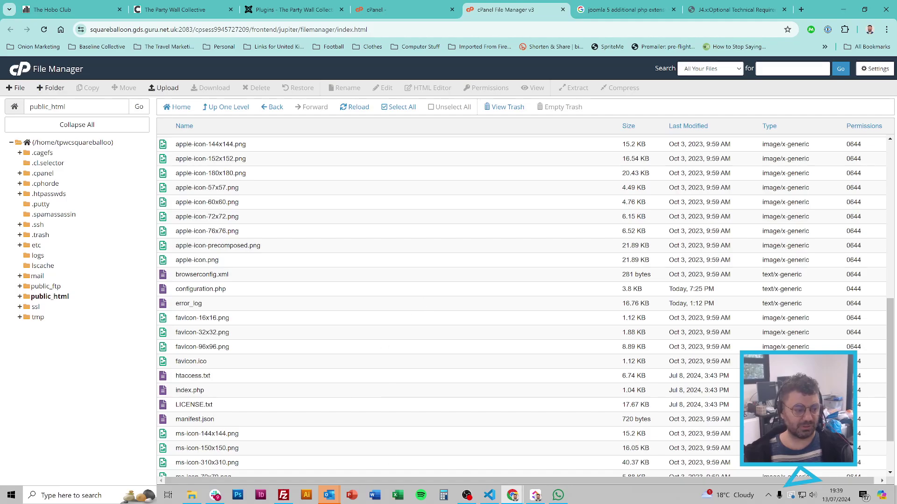